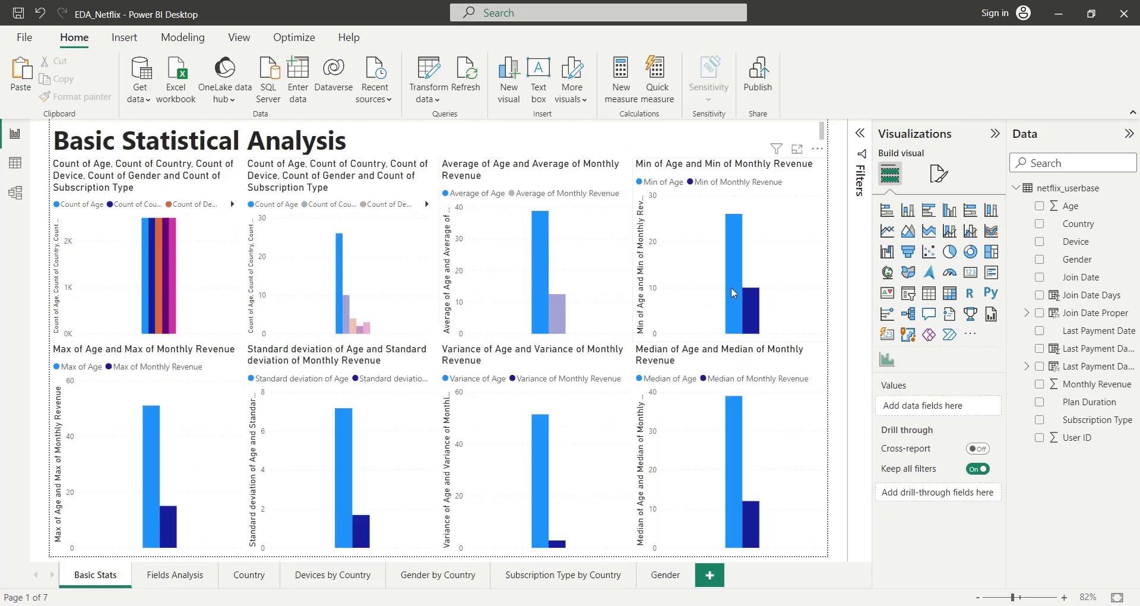
View the Fields Analysis page and cross-highlight its charts by country and by the Male segment of the gender donut.
left_click(191, 575)
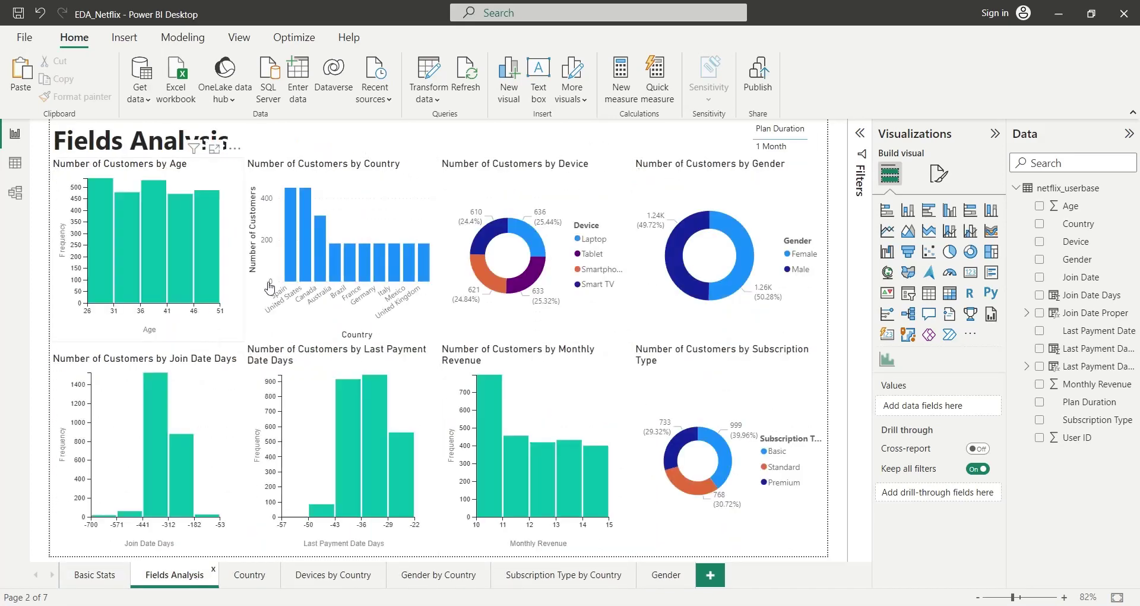
left_click(290, 261)
left_click(304, 261)
left_click(319, 261)
left_click(350, 272)
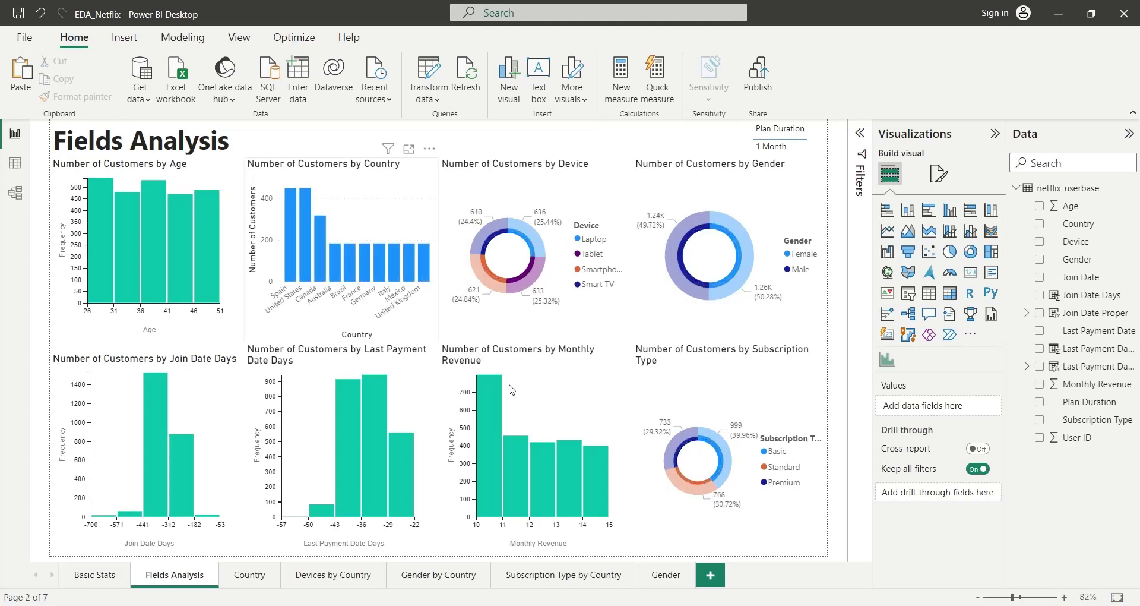
left_click(696, 295)
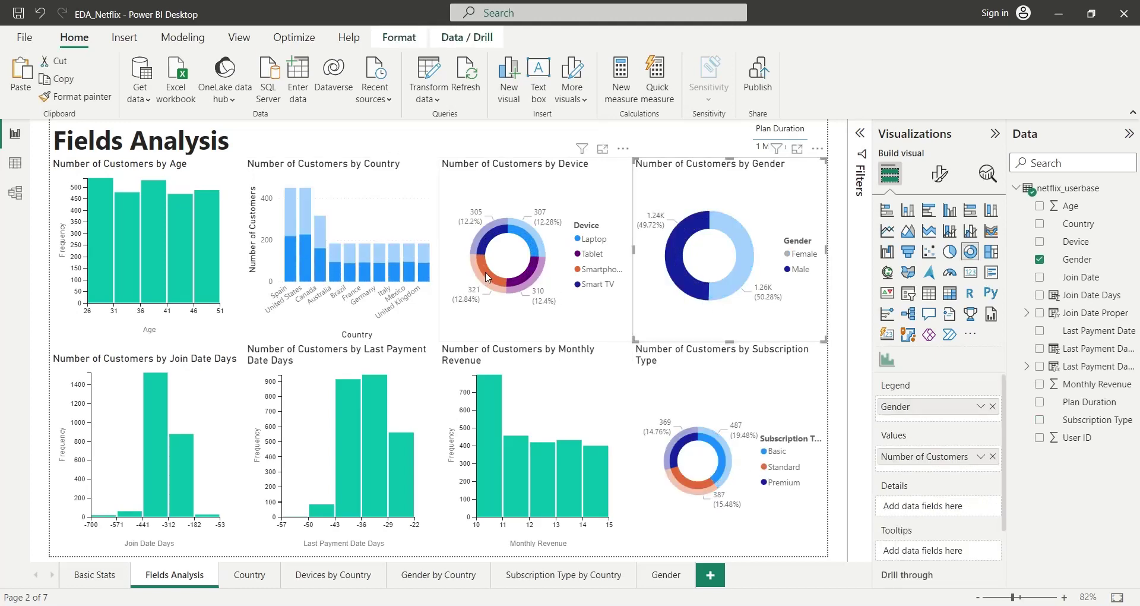
left_click(475, 309)
Examine the Country page with the United States pie slice selected, as well as the Devices by Country charts.
left_click(249, 575)
left_click(136, 349)
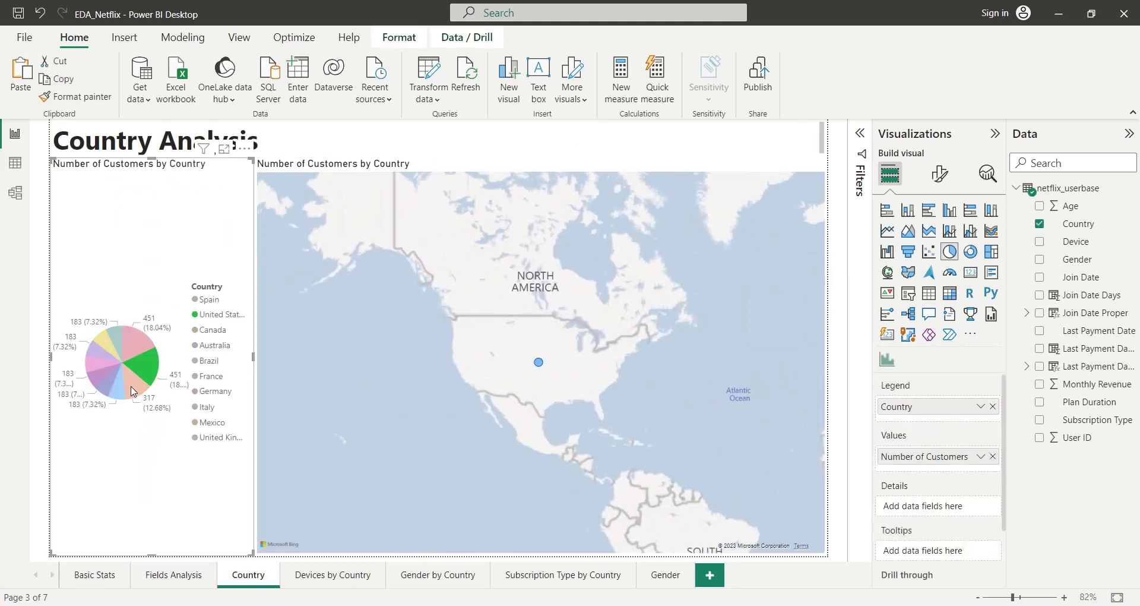
left_click(326, 575)
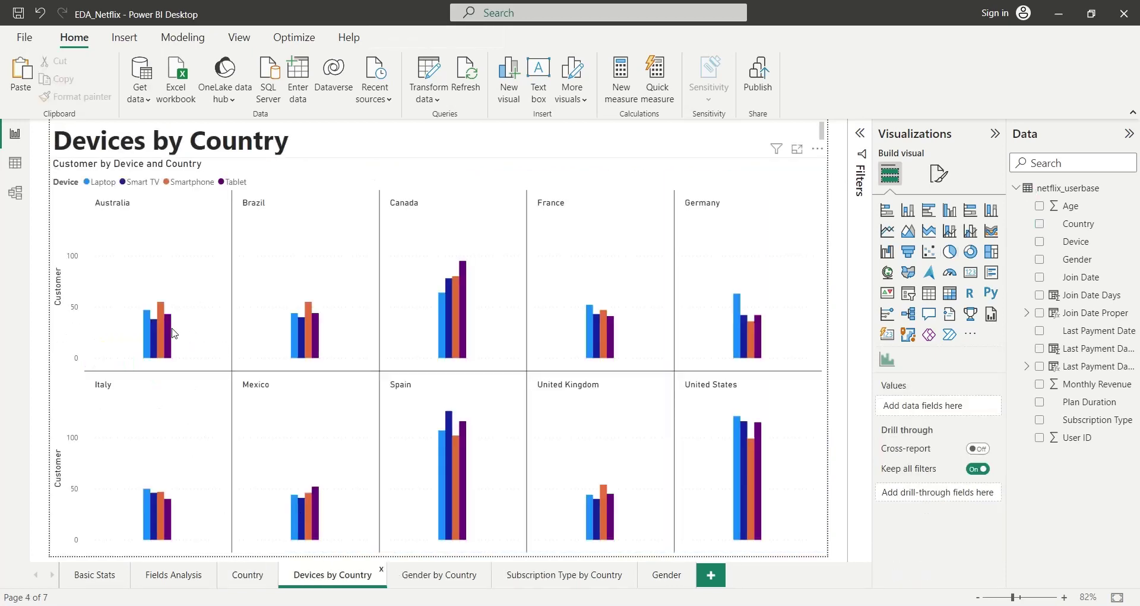
left_click(169, 339)
left_click(313, 338)
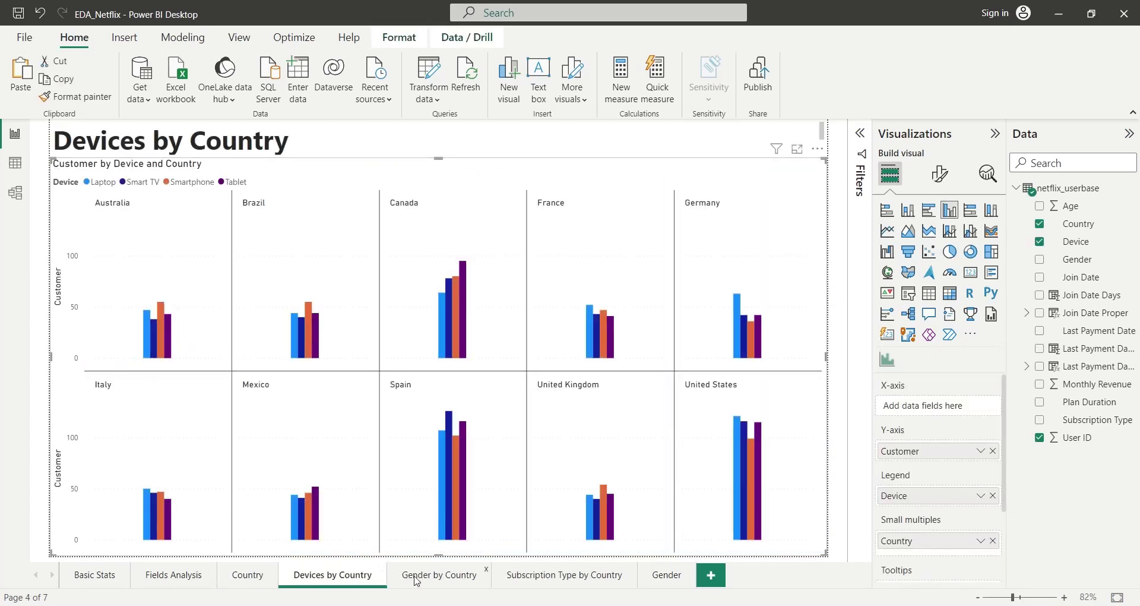
Examine the Gender by Country page and the Subscription Type by Country page.
left_click(439, 574)
left_click(156, 337)
left_click(156, 337)
left_click(564, 575)
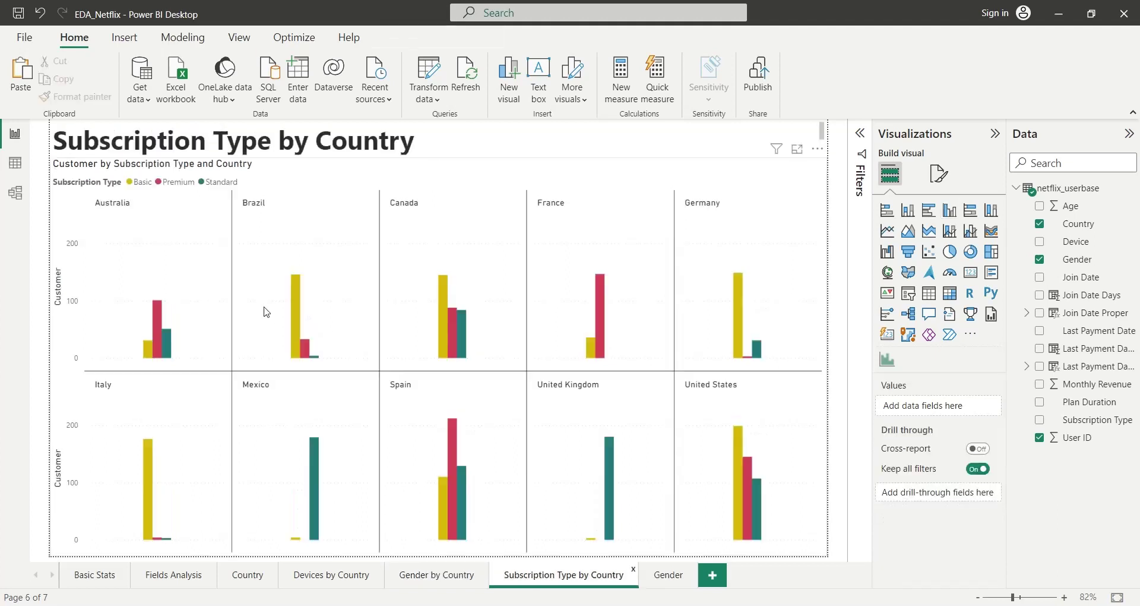
Examine the Gender page by cross-highlighting its device and subscription type bars for female and male customers.
left_click(668, 575)
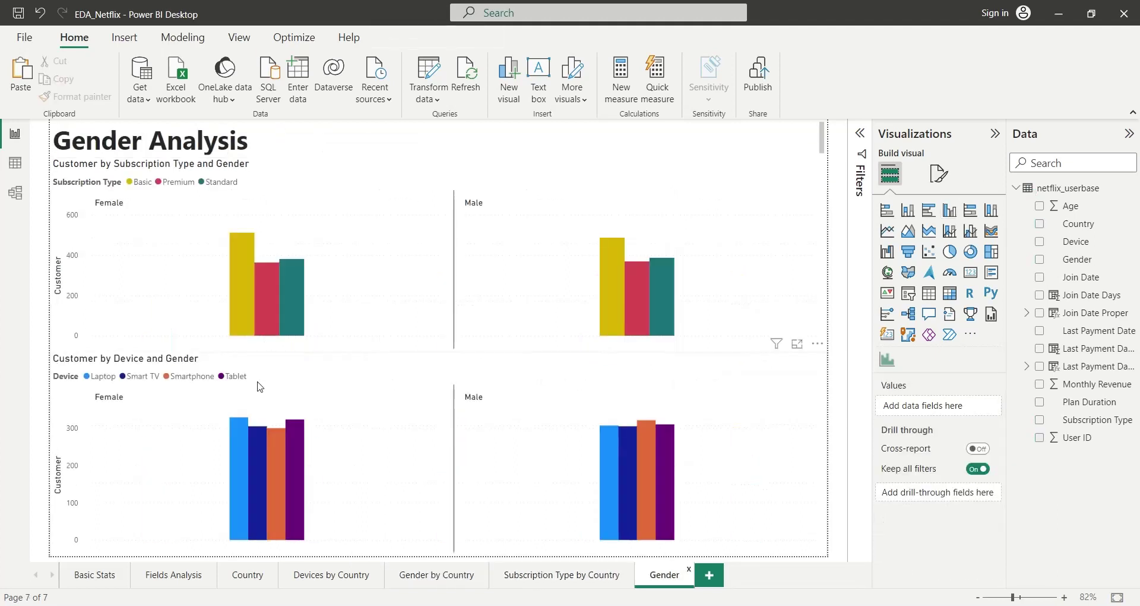
left_click(257, 439)
left_click(611, 468)
left_click(652, 472)
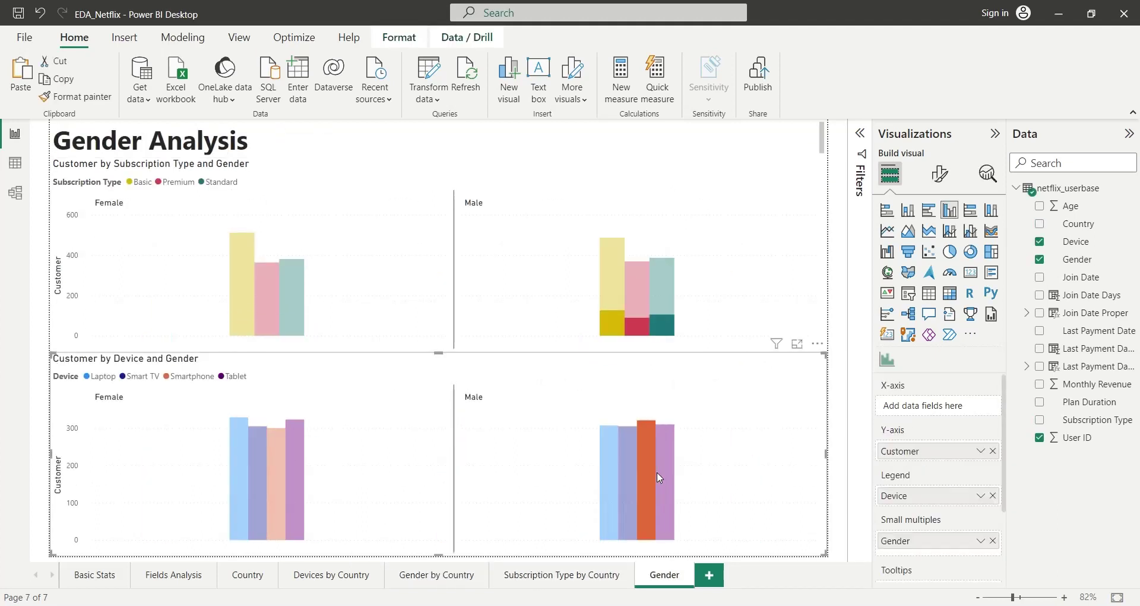
left_click(614, 291)
left_click(267, 297)
left_click(332, 309)
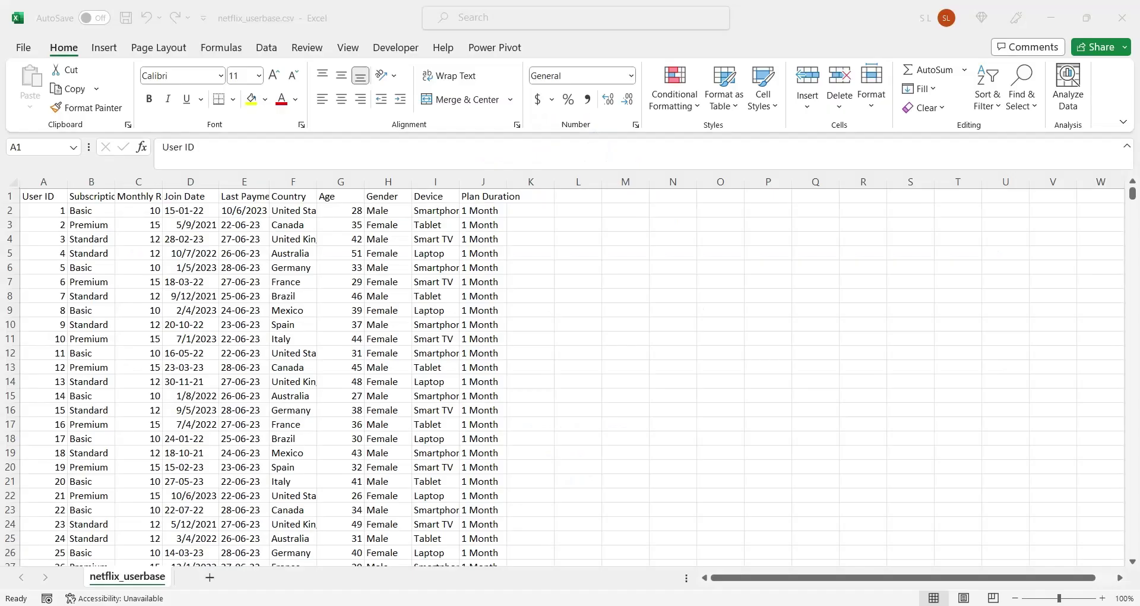
In the netflix_userbase sheet in Excel, fit the Subscription Type, Monthly Revenue and Last Payment Date columns to their contents.
left_click(44, 181)
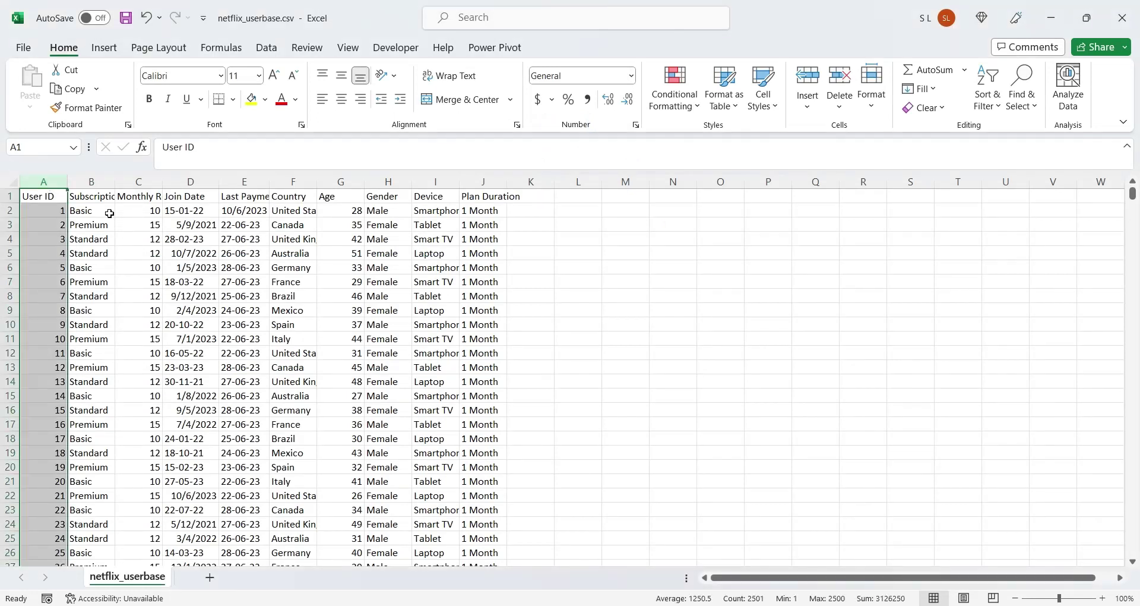
left_click(93, 181)
double_click(115, 181)
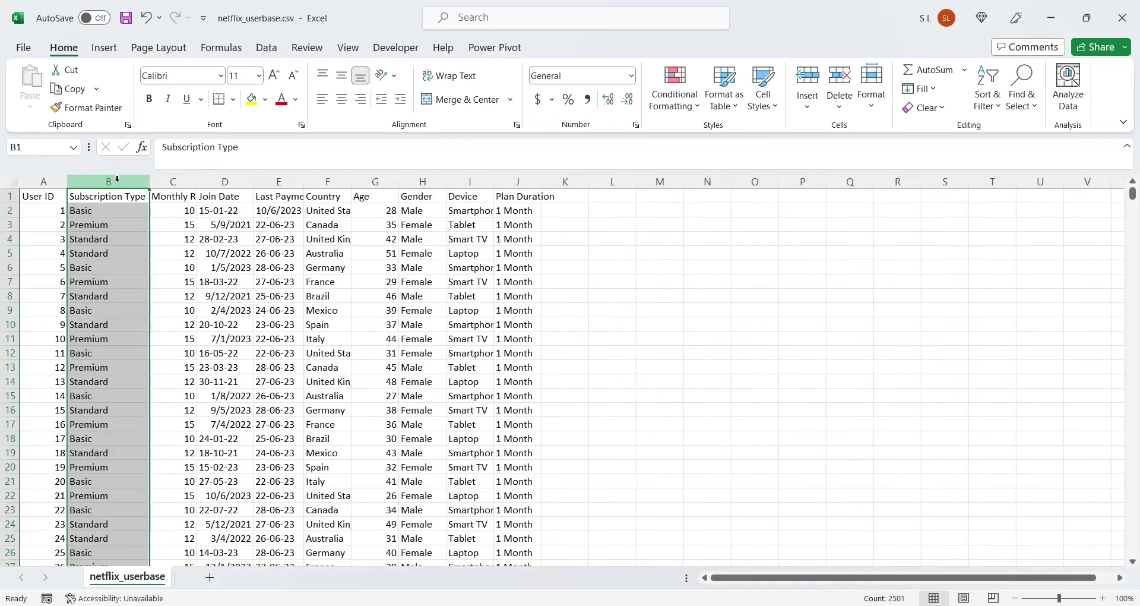
double_click(196, 181)
left_click(204, 181)
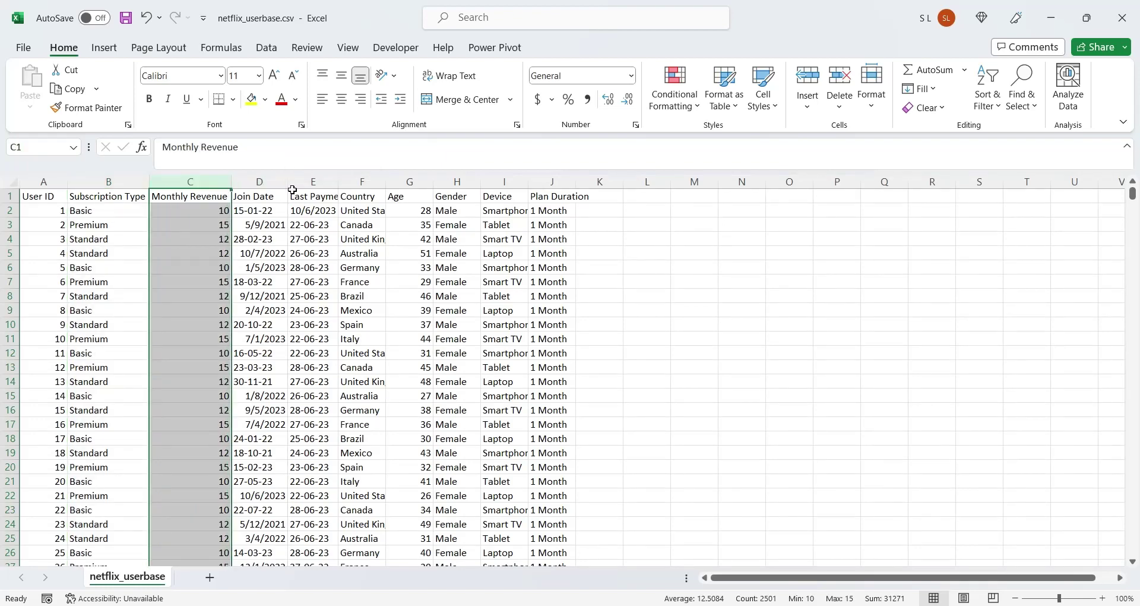
left_click(321, 181)
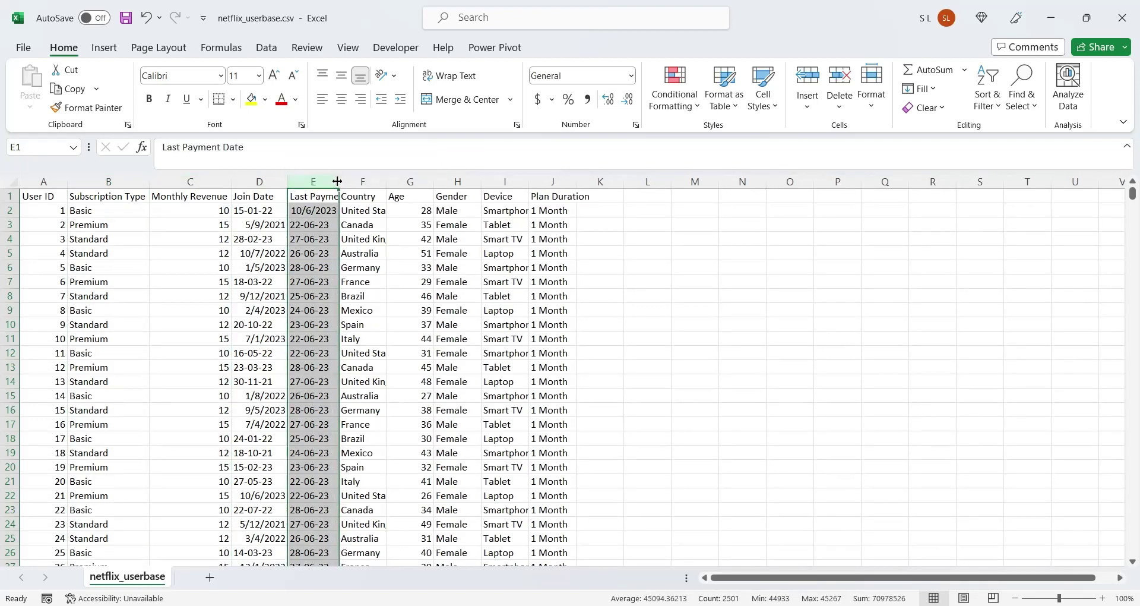
double_click(336, 181)
Inspect the Country, Age, Gender, Device and Plan Duration columns of the sheet.
left_click(386, 181)
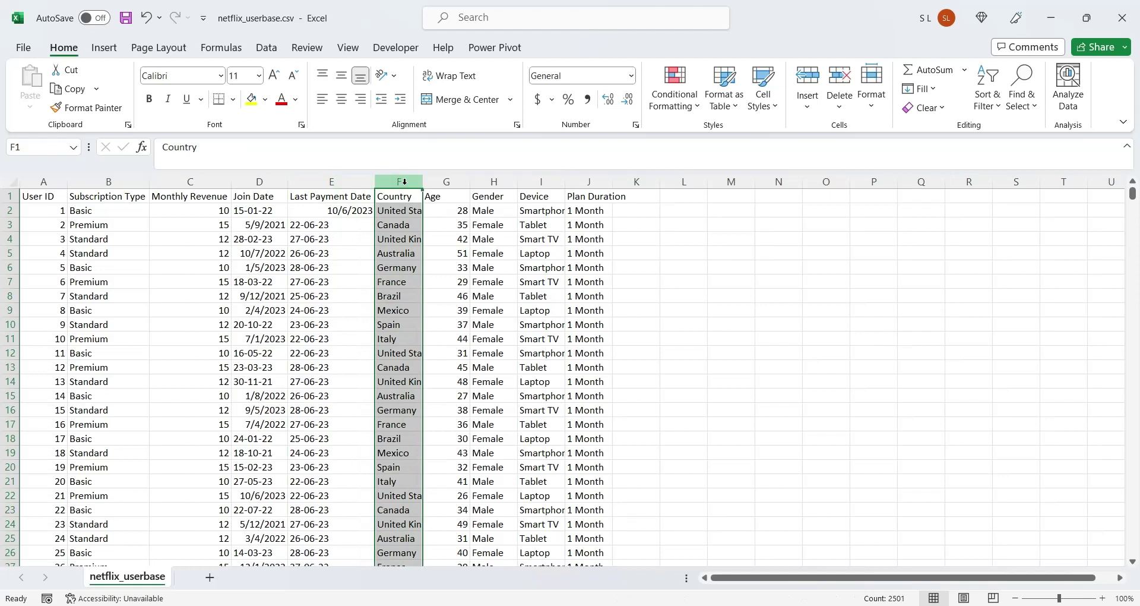
left_click(455, 181)
left_click(492, 181)
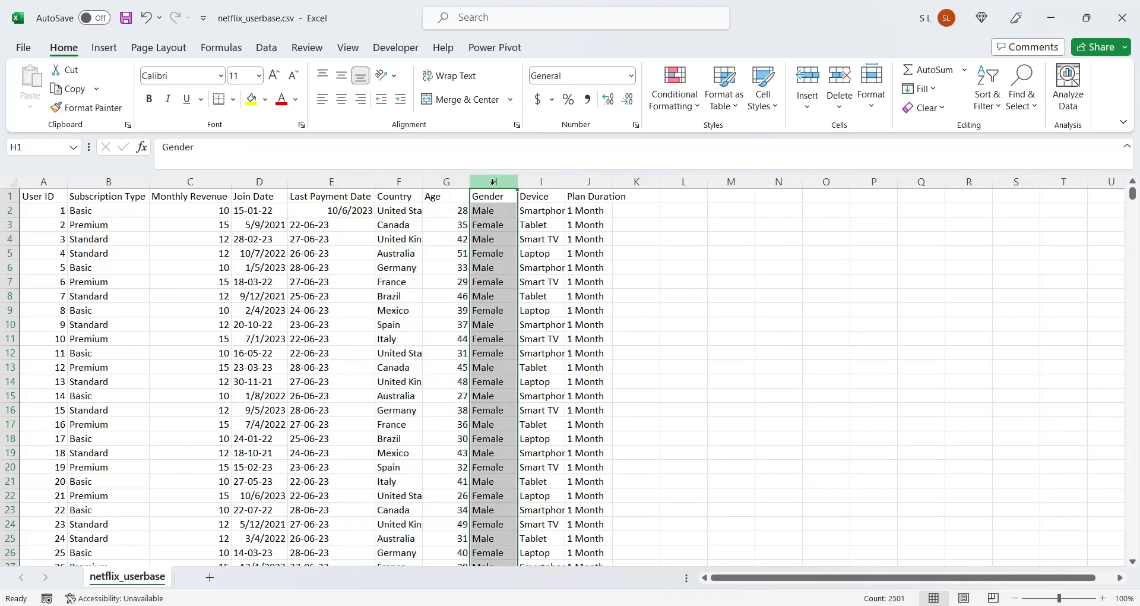
left_click(541, 181)
left_click(589, 181)
left_click(669, 266)
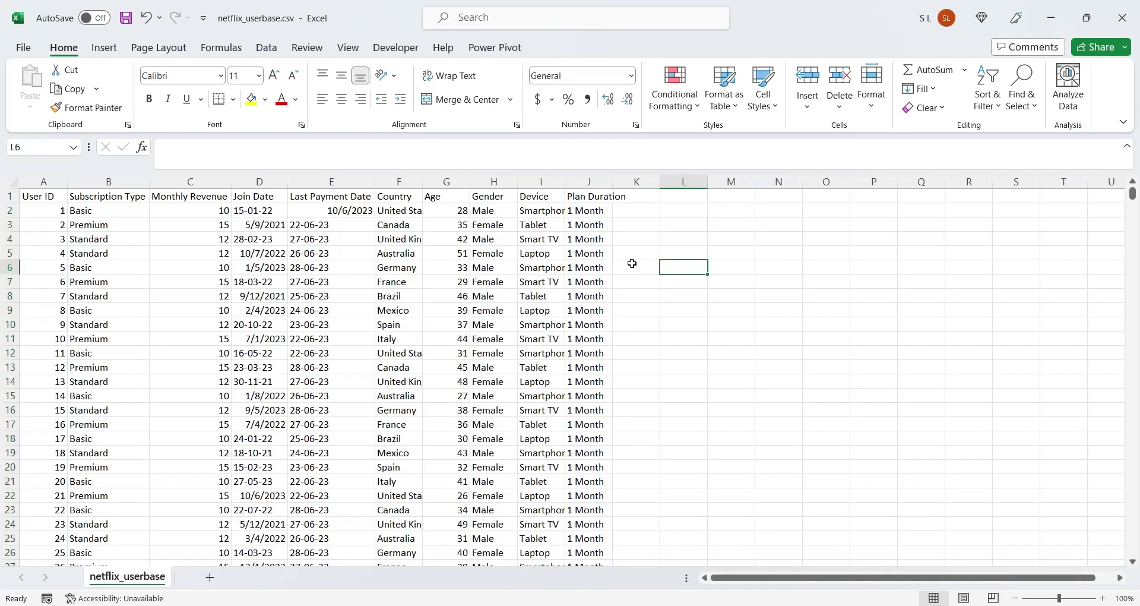
Switch to Power BI Desktop and open netflix_userbase.csv from the EDA Netflix folder as a Text/CSV data source.
key("alt+Tab")
left_click(150, 105)
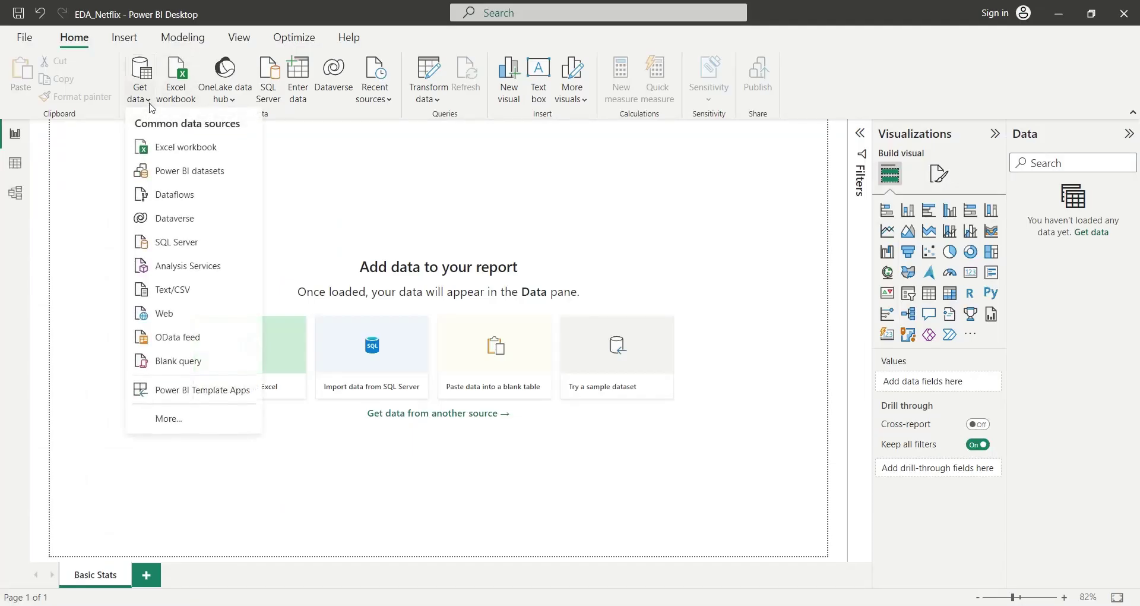
left_click(176, 295)
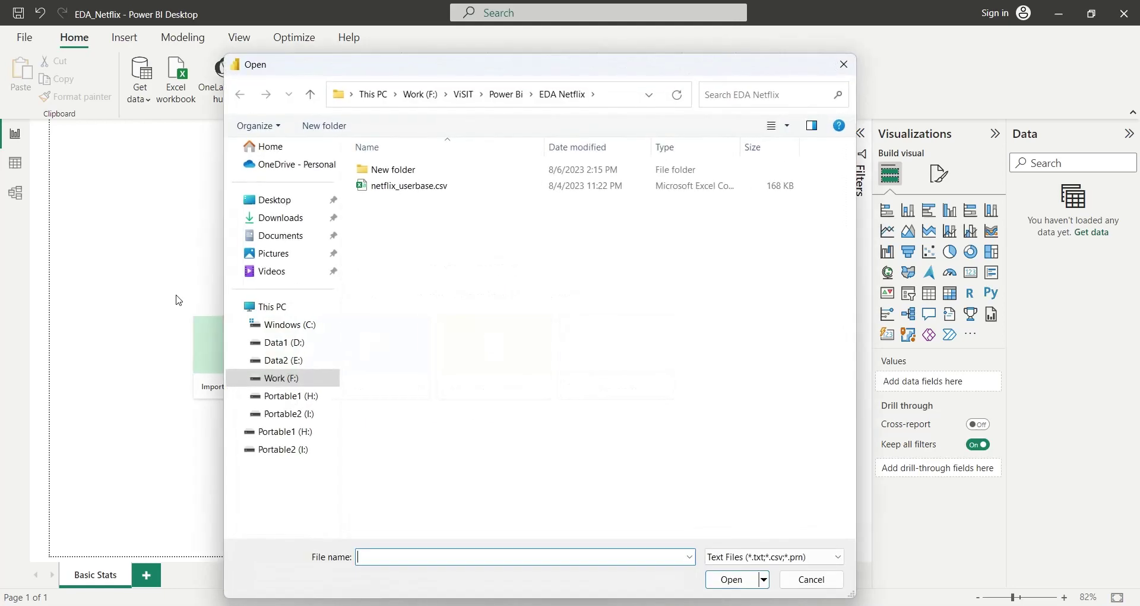
left_click(432, 185)
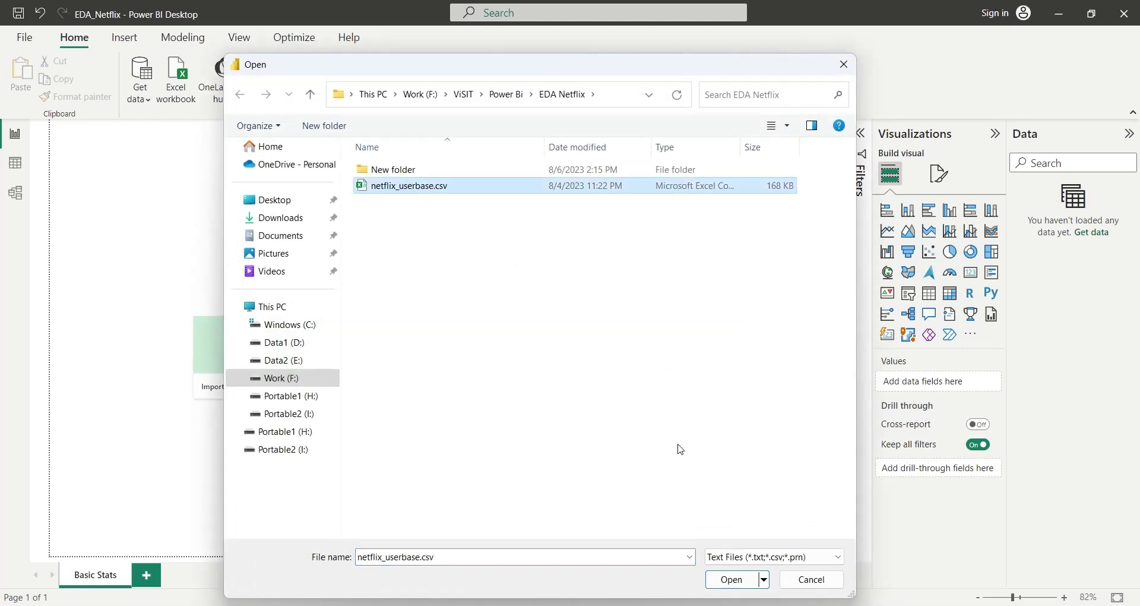
left_click(730, 580)
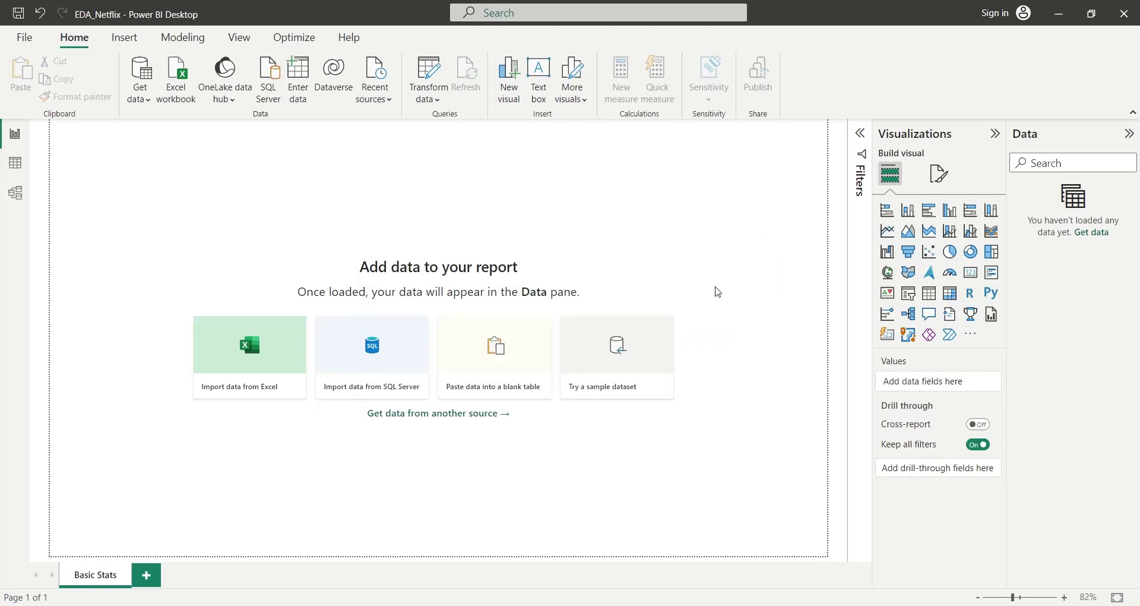
Check the preview of netflix_userbase.csv, load it into the report and expand the netflix_userbase table's fields.
scroll(868, 327, "down", 2)
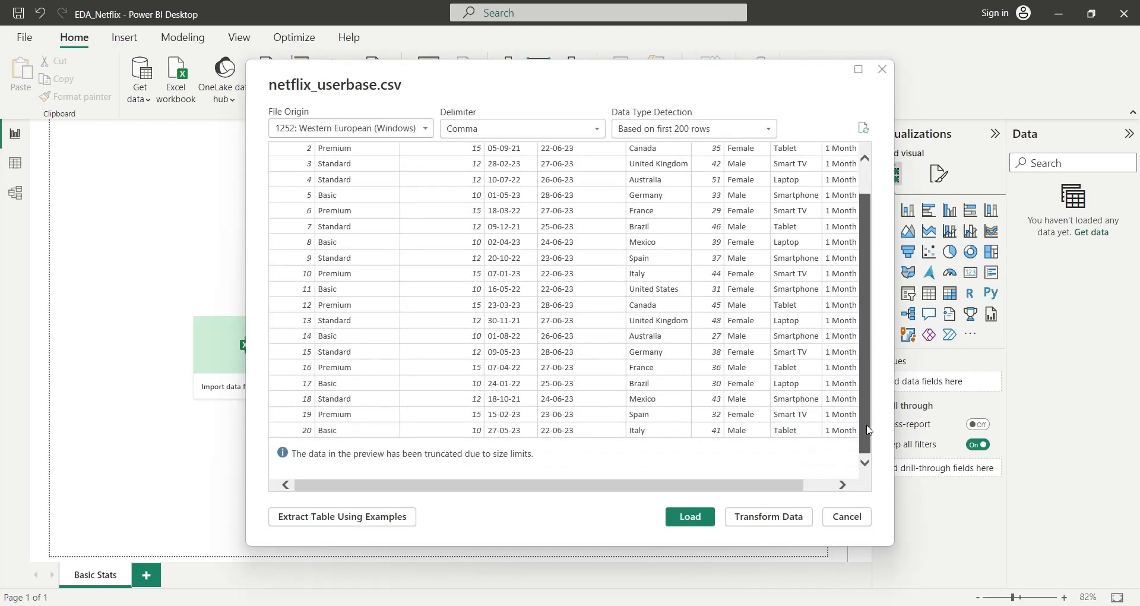
scroll(868, 327, "up", 2)
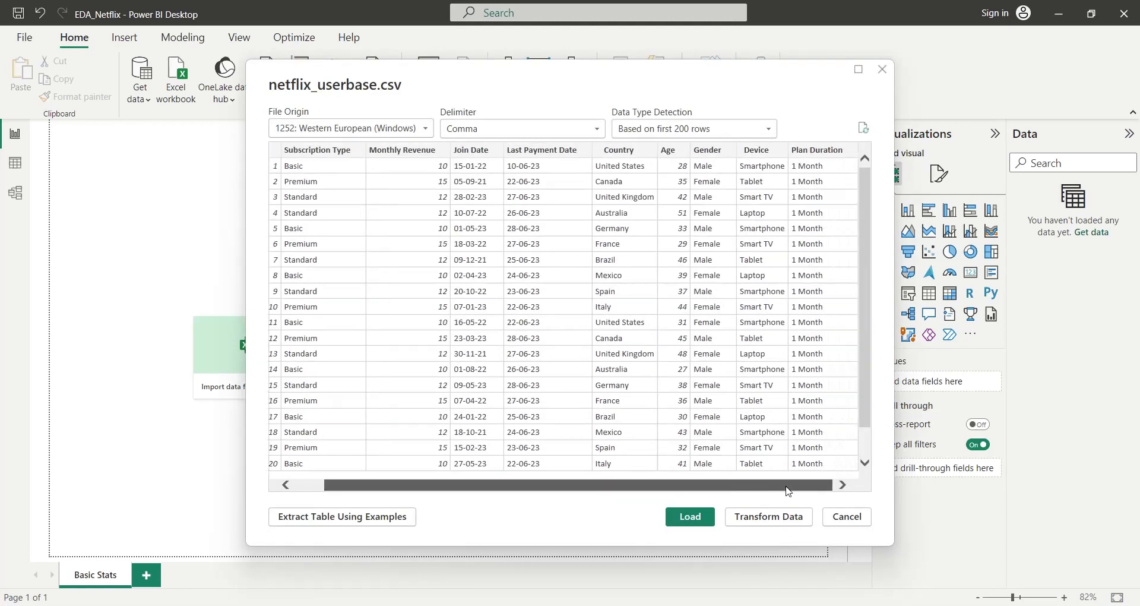
left_click(697, 516)
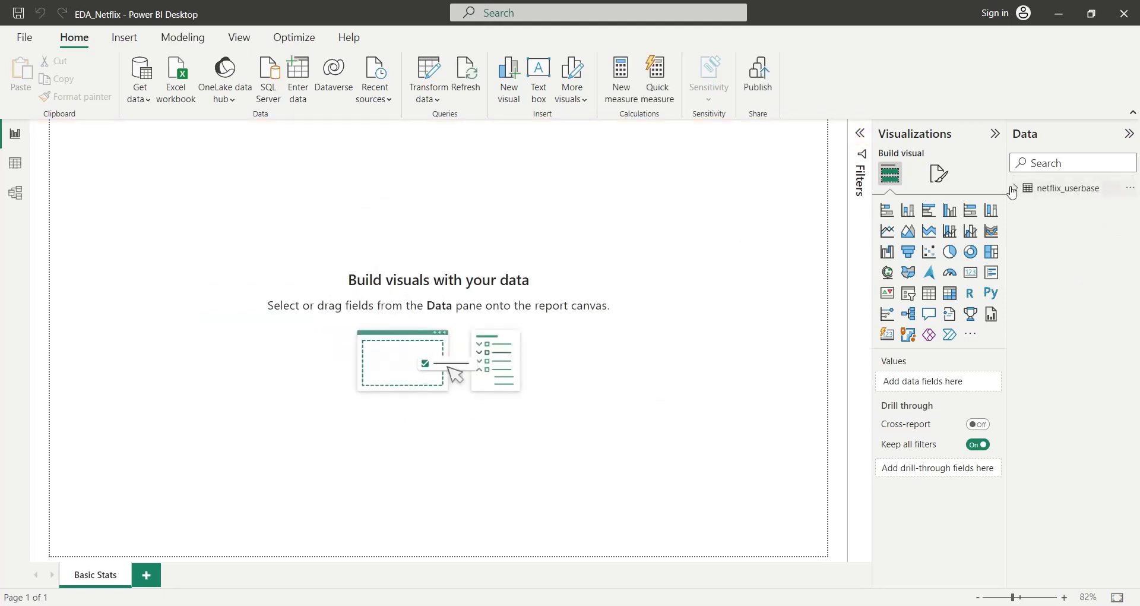
left_click(1014, 189)
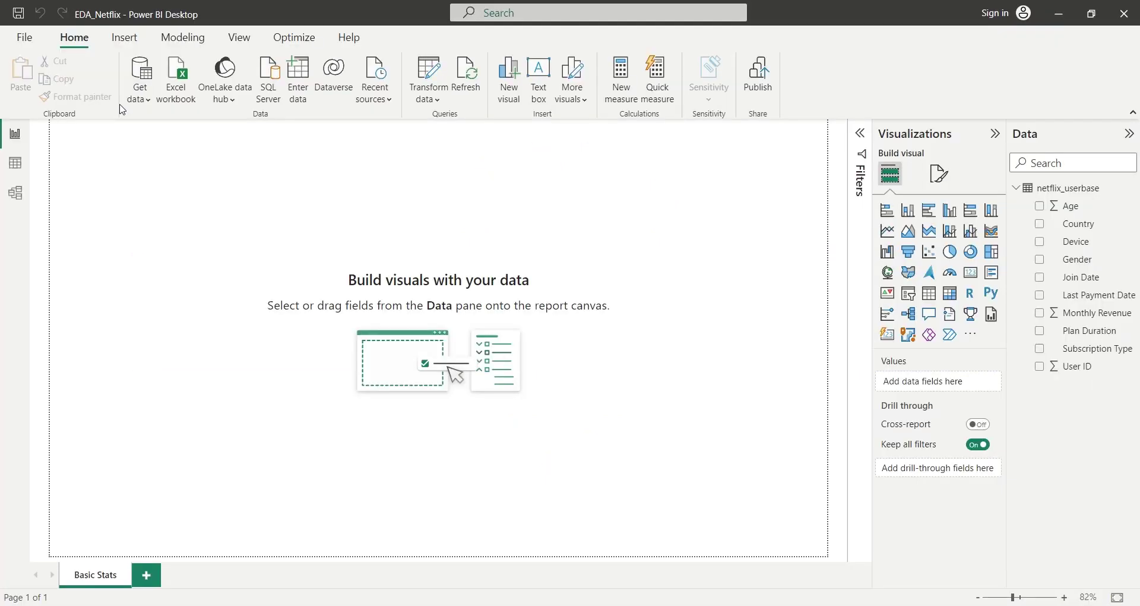
Insert a text box as a thin, full-width banner across the top of the Basic Stats page, reading "Basic Statistical Analysis".
left_click(124, 37)
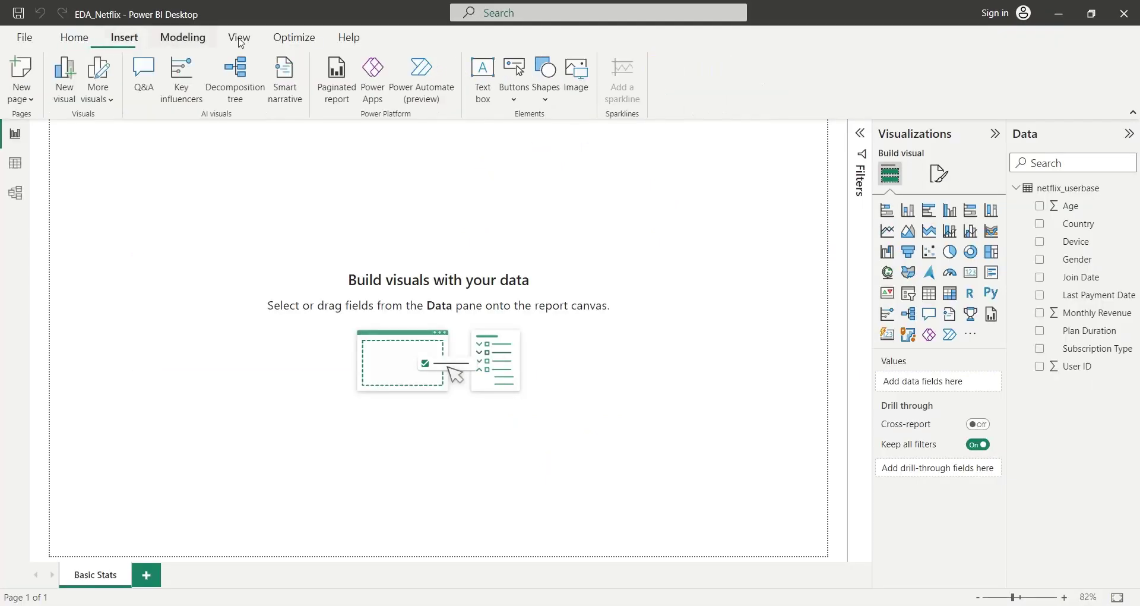
left_click(483, 78)
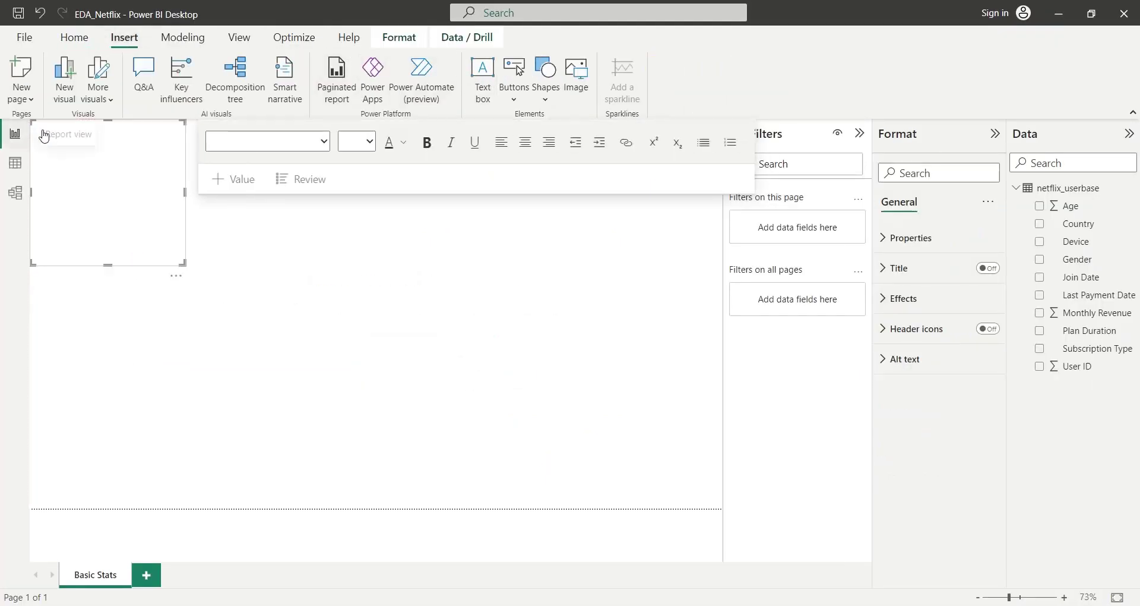
left_click_drag(187, 256, 216, 256)
left_click_drag(147, 248, 113, 248)
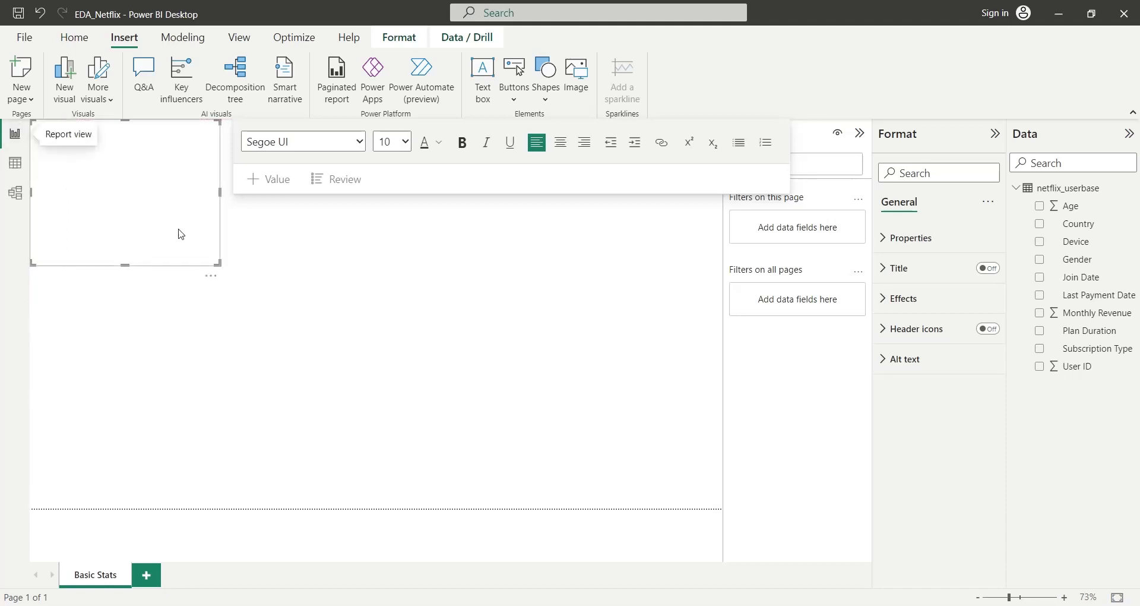
left_click_drag(188, 265, 722, 148)
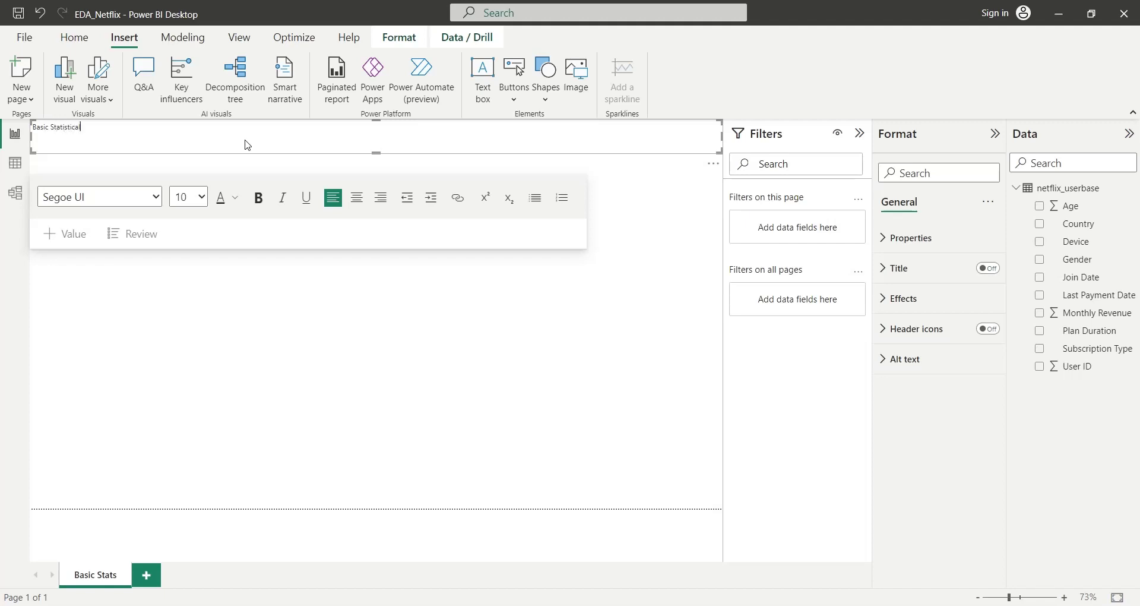
Format the "Basic Statistical Analysis" title as bold text at font size 32.
key("ctrl+a")
left_click(189, 197)
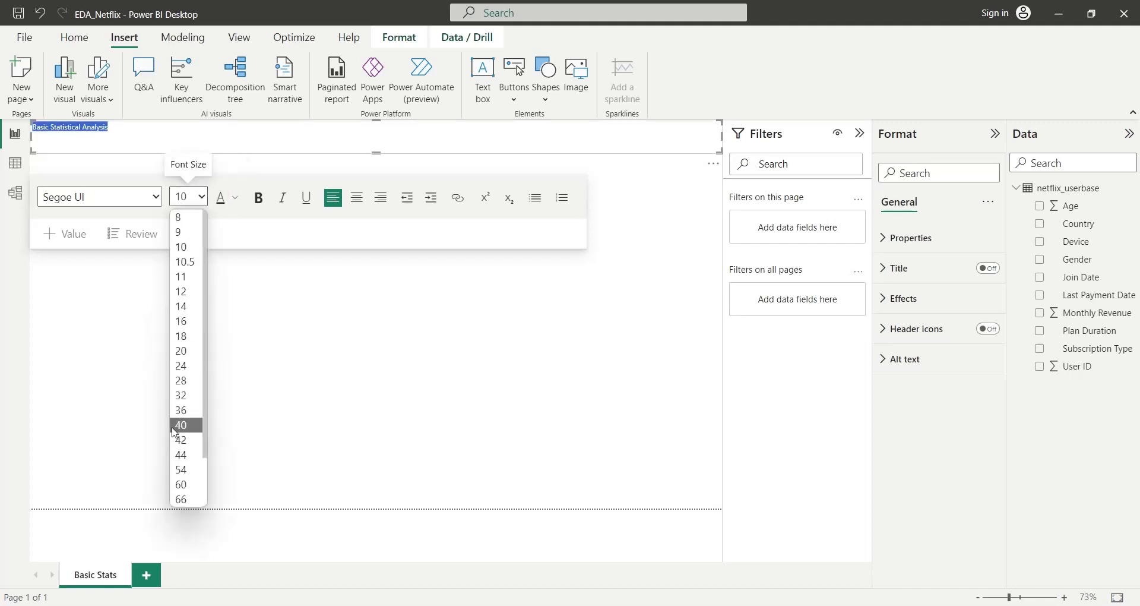
left_click(192, 393)
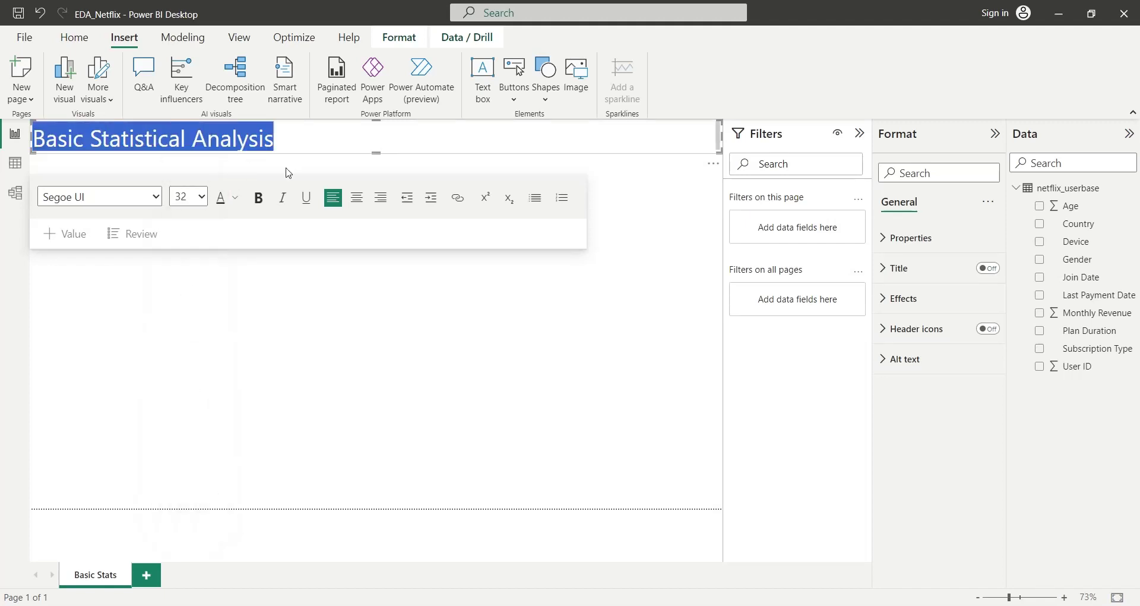
left_click(320, 318)
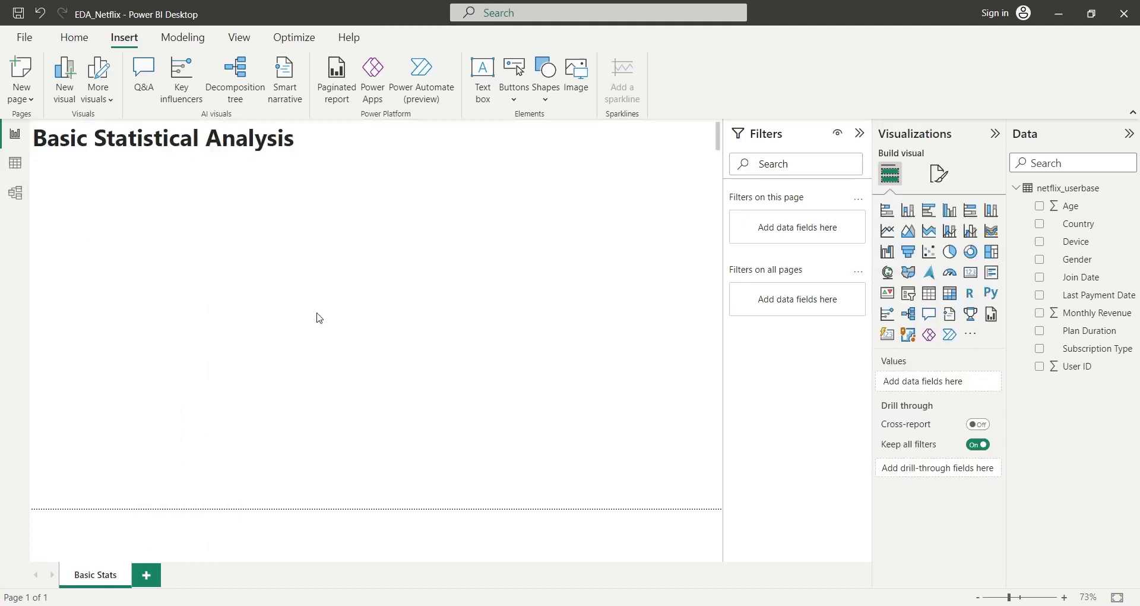
Insert a clustered column chart below the title with Age on the Y-axis, summarised by Count.
left_click(950, 211)
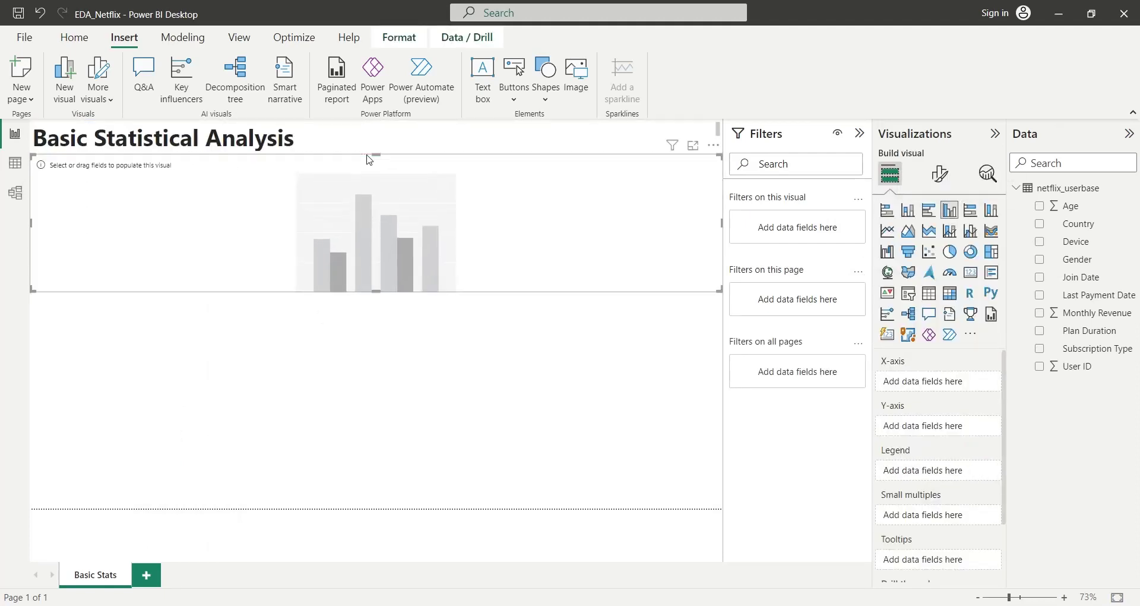
left_click(1039, 207)
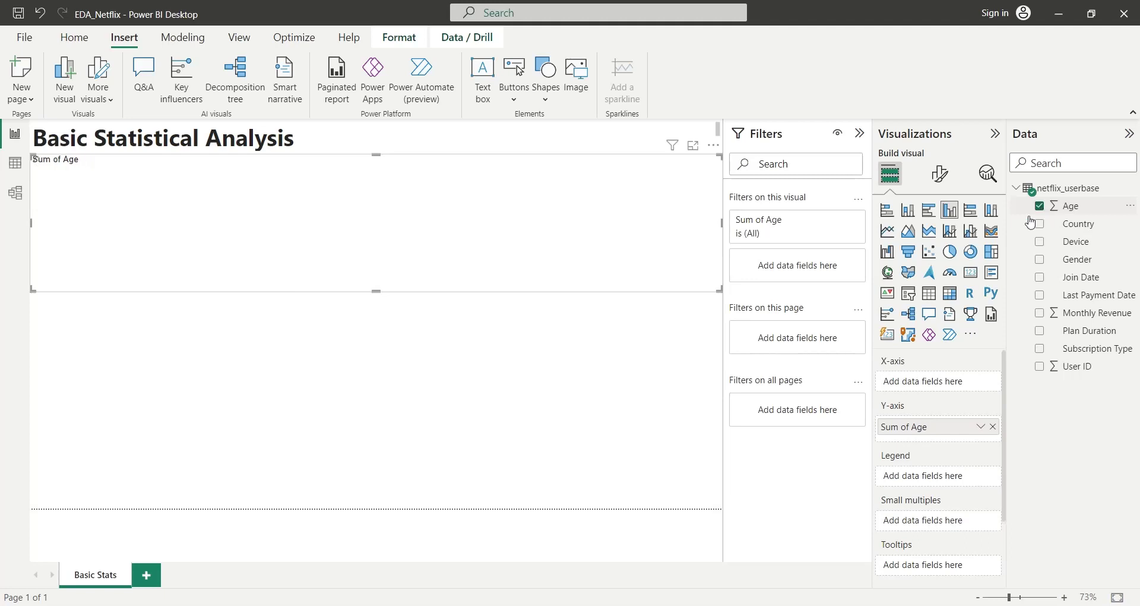
left_click(981, 427)
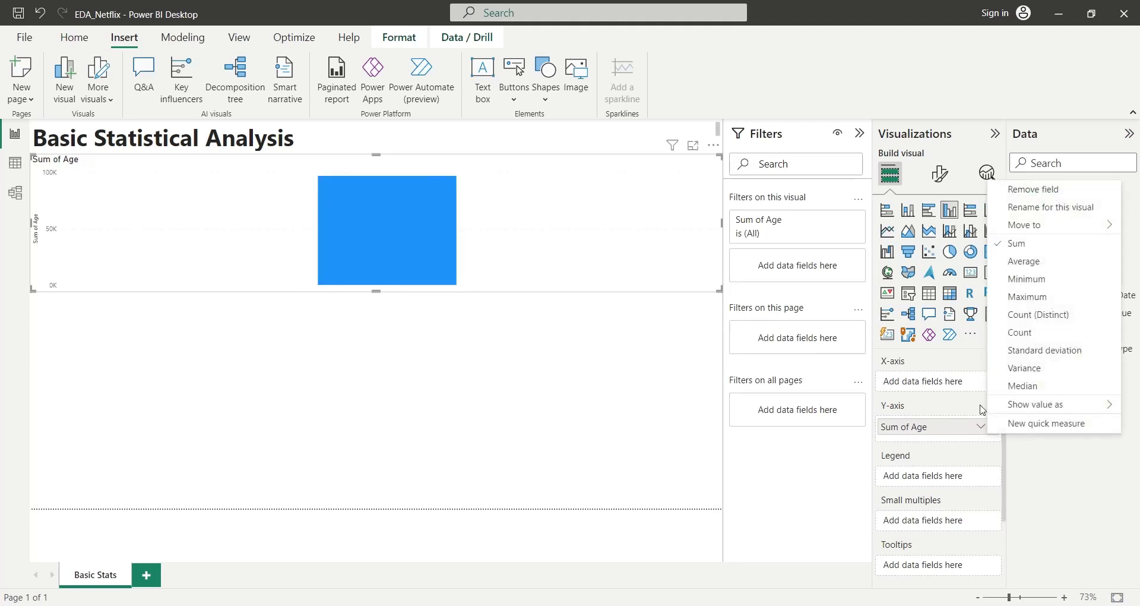
left_click(1021, 332)
Add Country, Device, Gender and Subscription Type as counts to the column chart's Y-axis.
left_click(1039, 224)
left_click_drag(948, 382, 954, 449)
left_click(981, 444)
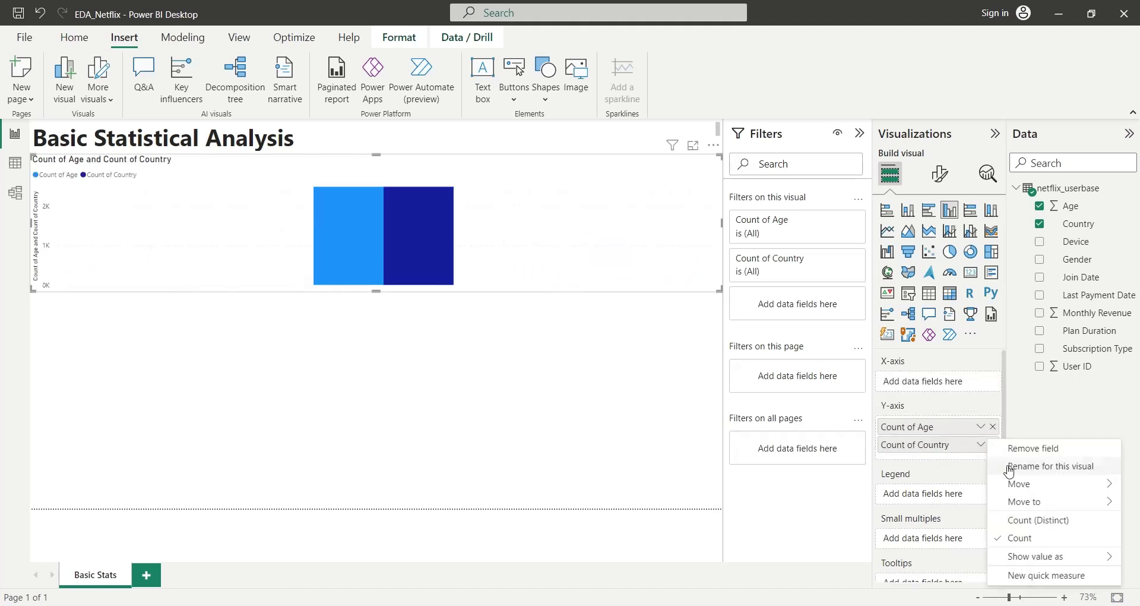
left_click_drag(1067, 248, 950, 464)
left_click_drag(1077, 261, 953, 472)
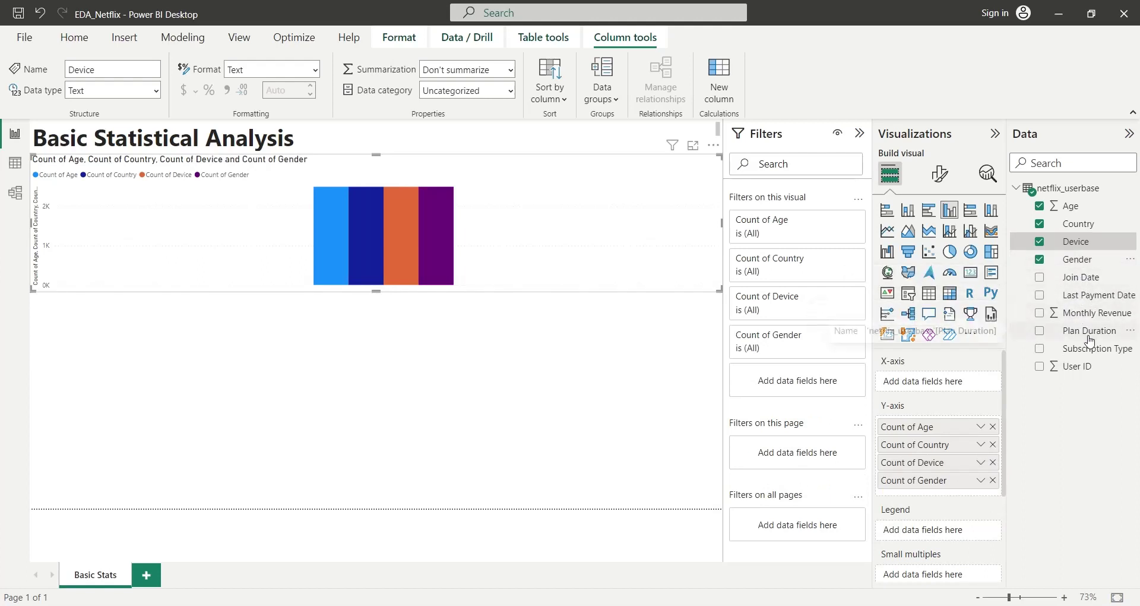
left_click_drag(1088, 348, 962, 489)
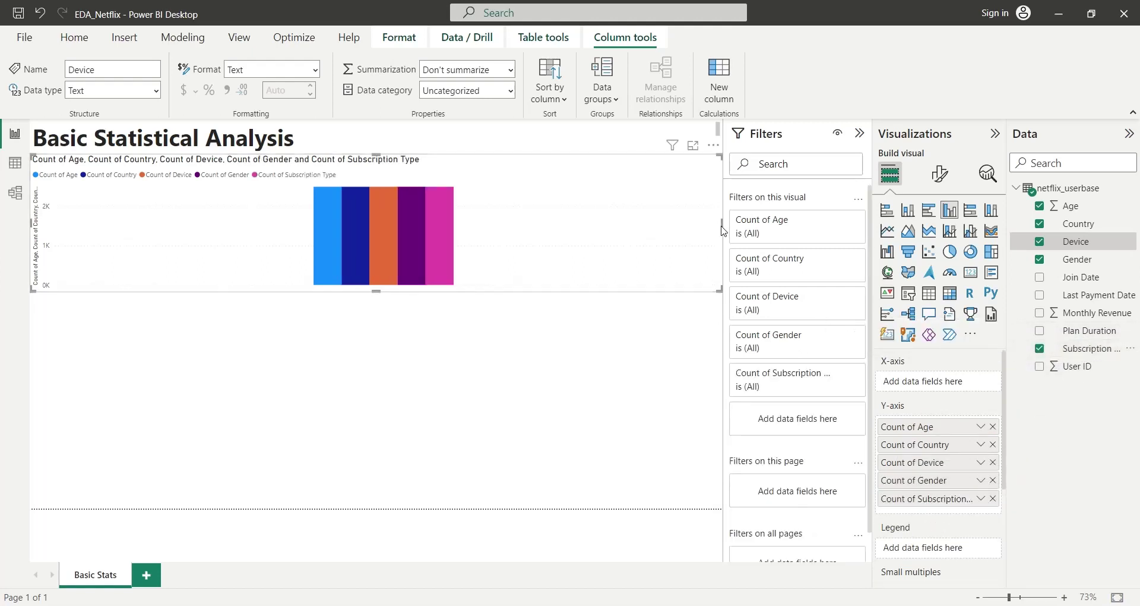
Narrow the count chart to a quarter of the page width and place a copy directly to its right.
left_click_drag(721, 229, 377, 224)
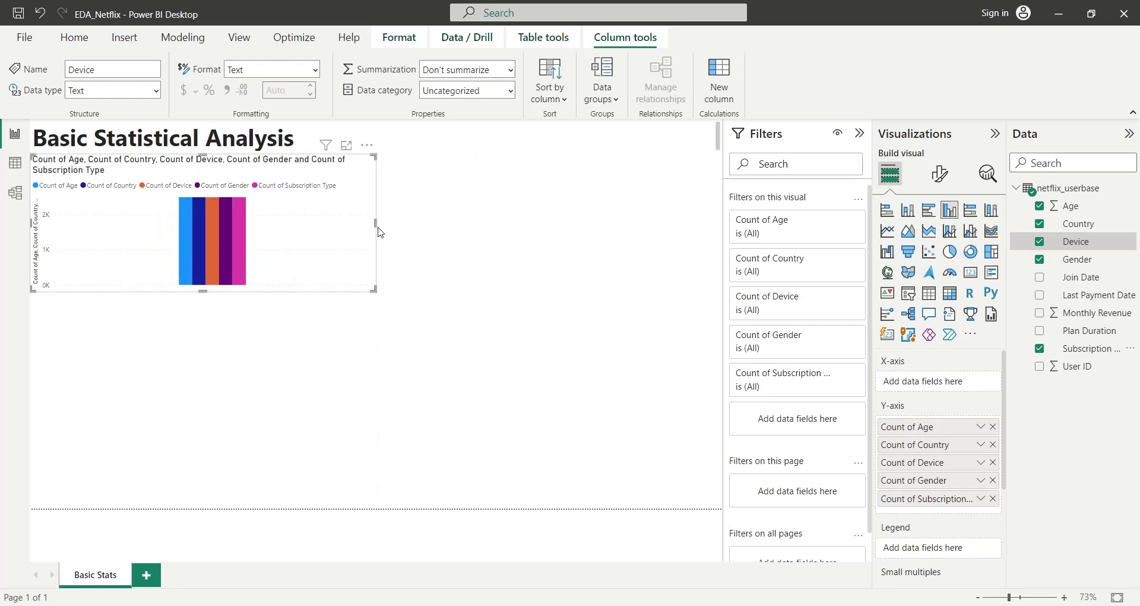
key("ctrl+c")
key("ctrl+v")
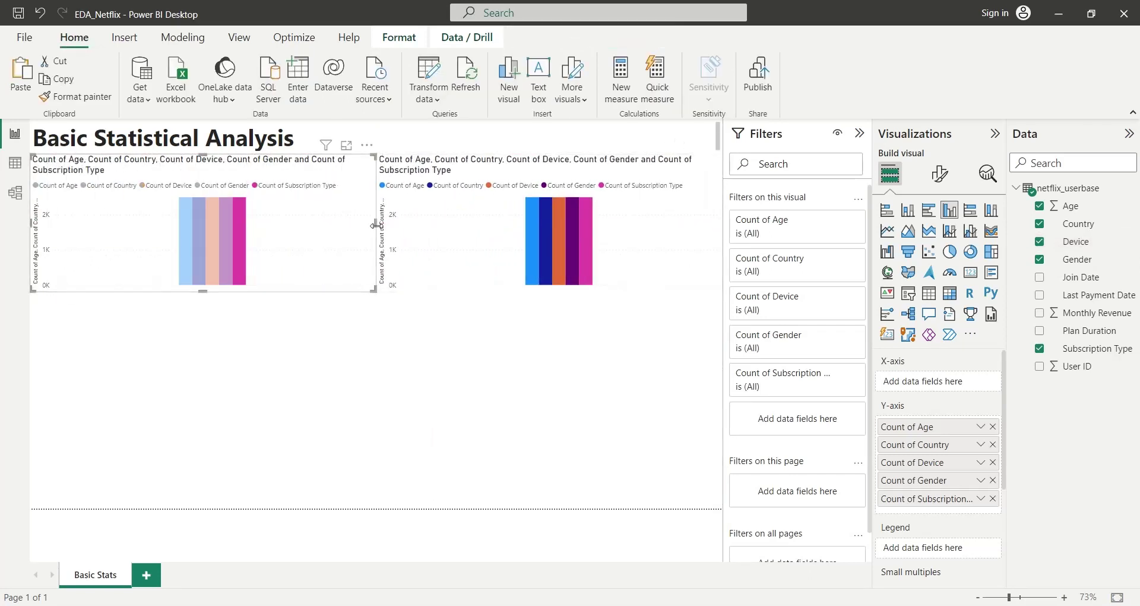
left_click_drag(406, 202, 196, 231)
left_click(321, 213)
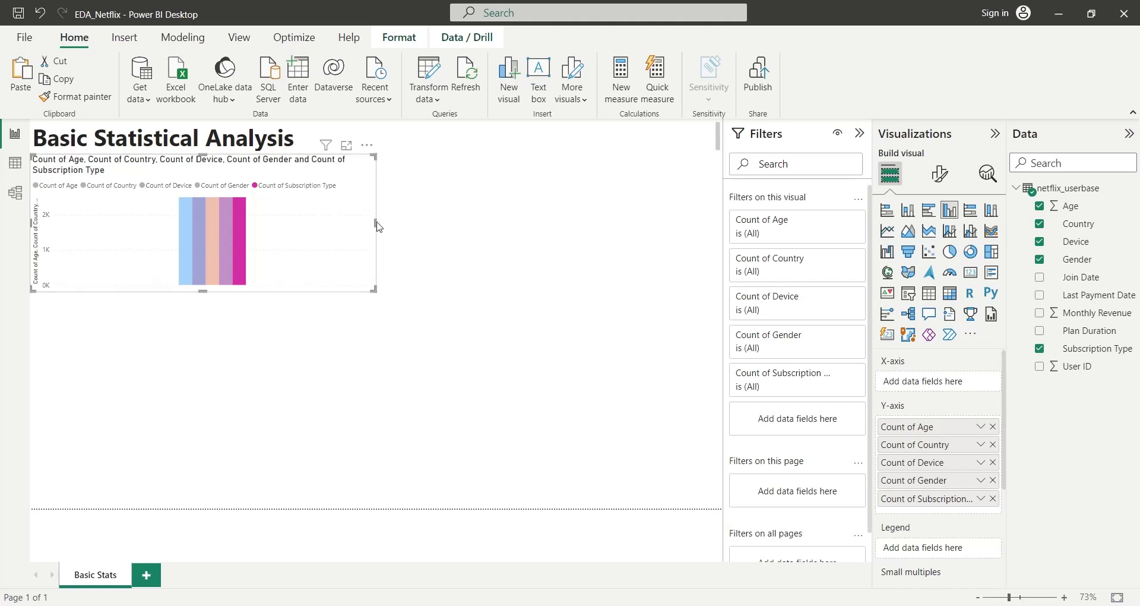
left_click_drag(377, 224, 204, 226)
left_click(237, 157)
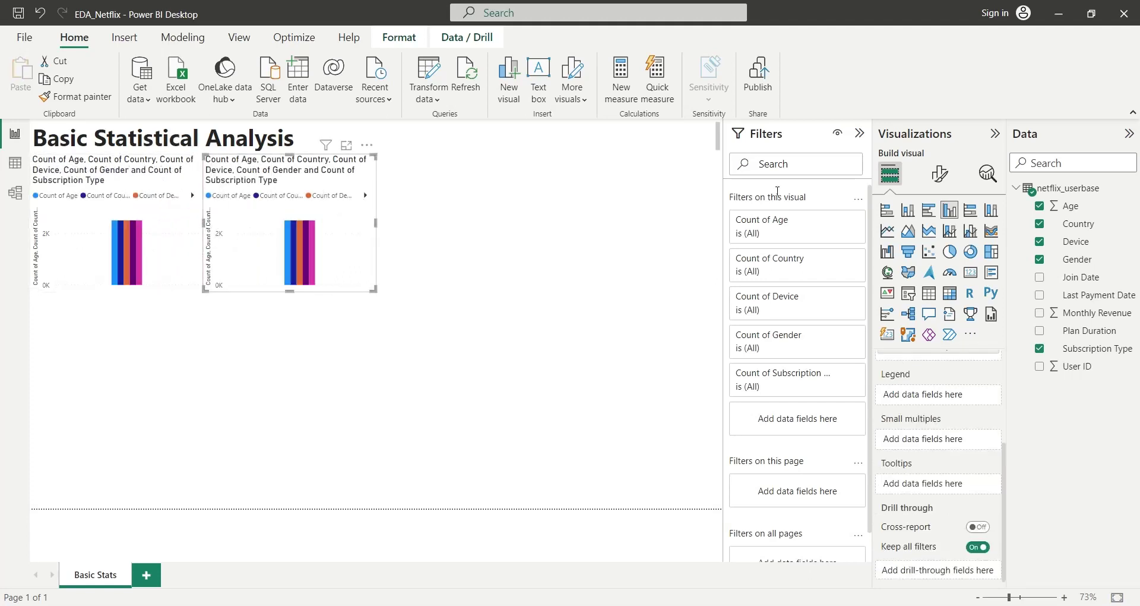
Collapse the Filters pane and summarise Age, Country, Device, Gender and Subscription Type by Count (Distinct) in the second chart.
left_click(859, 133)
scroll(974, 433, "up", 3)
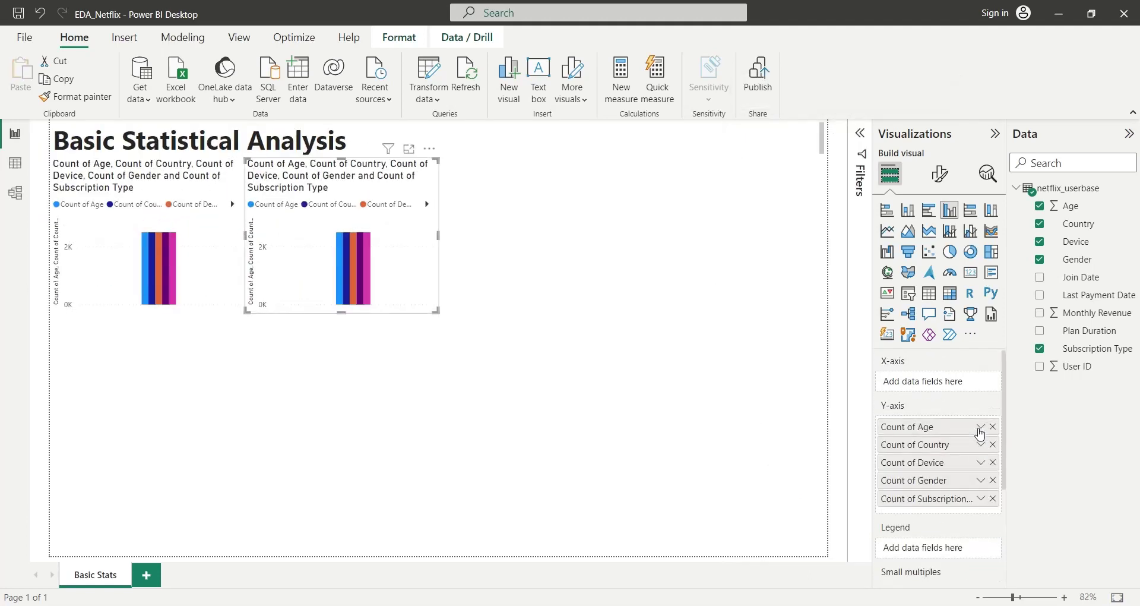
left_click(979, 429)
left_click(1016, 313)
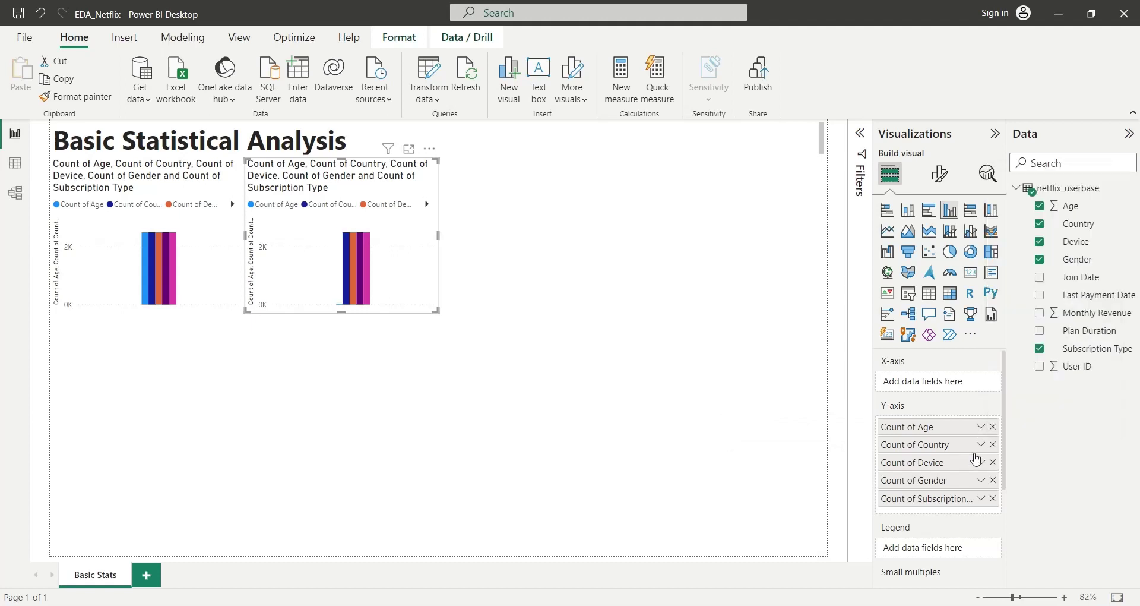
left_click(979, 445)
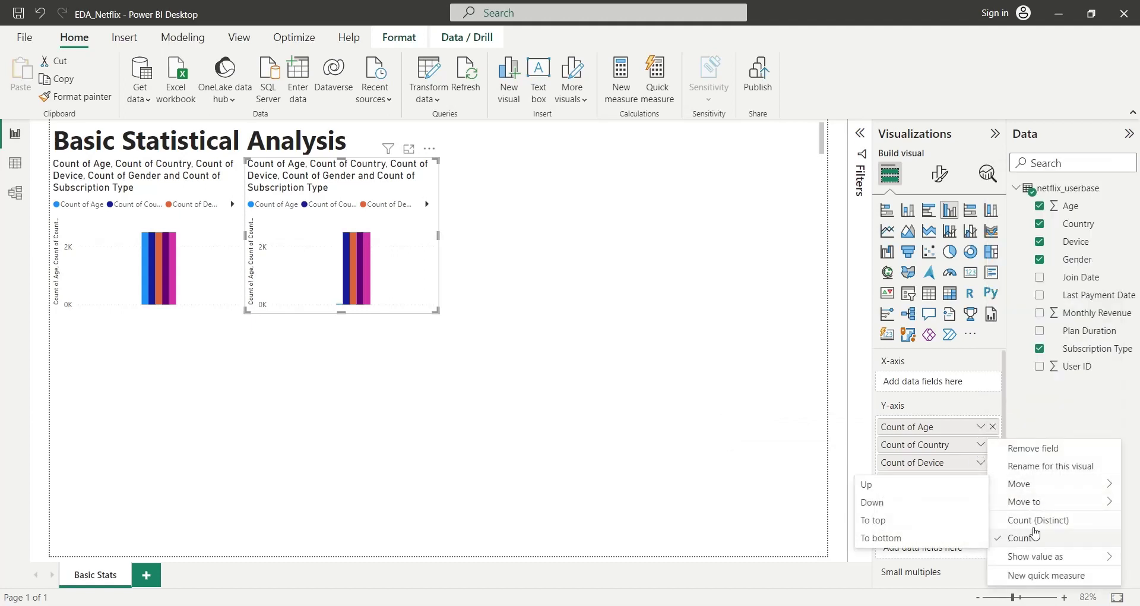
left_click(1017, 535)
left_click(981, 462)
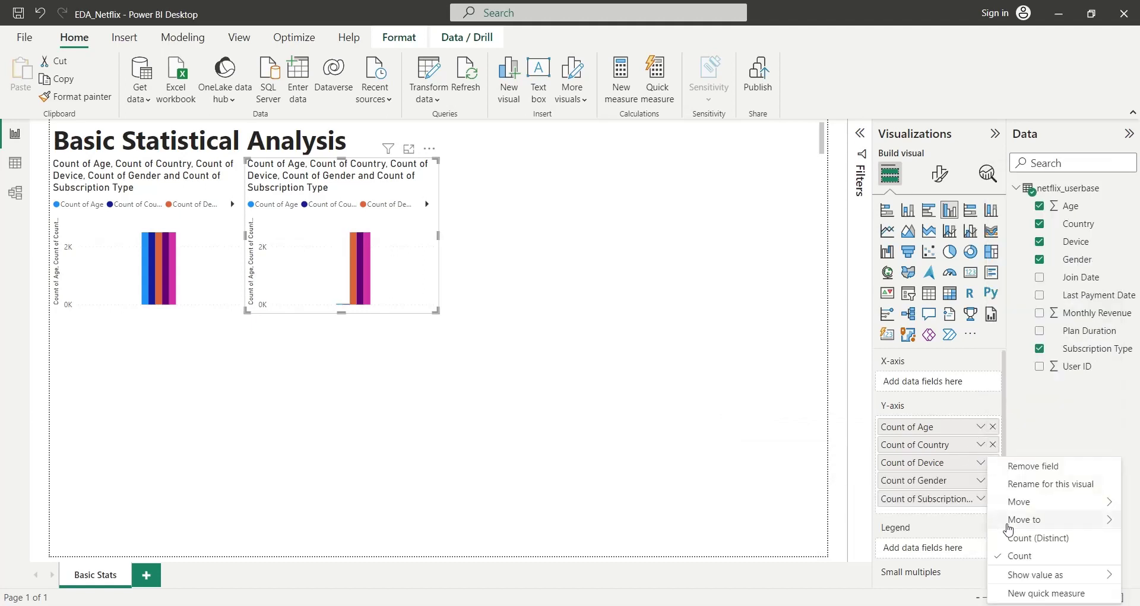
left_click(1018, 540)
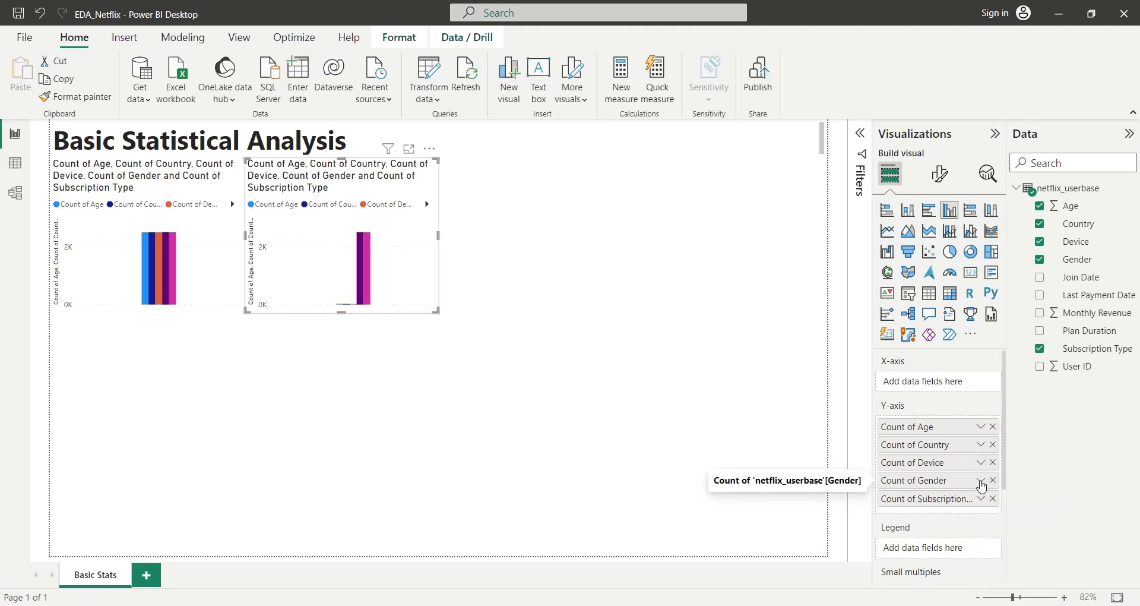
left_click(981, 481)
left_click(1023, 422)
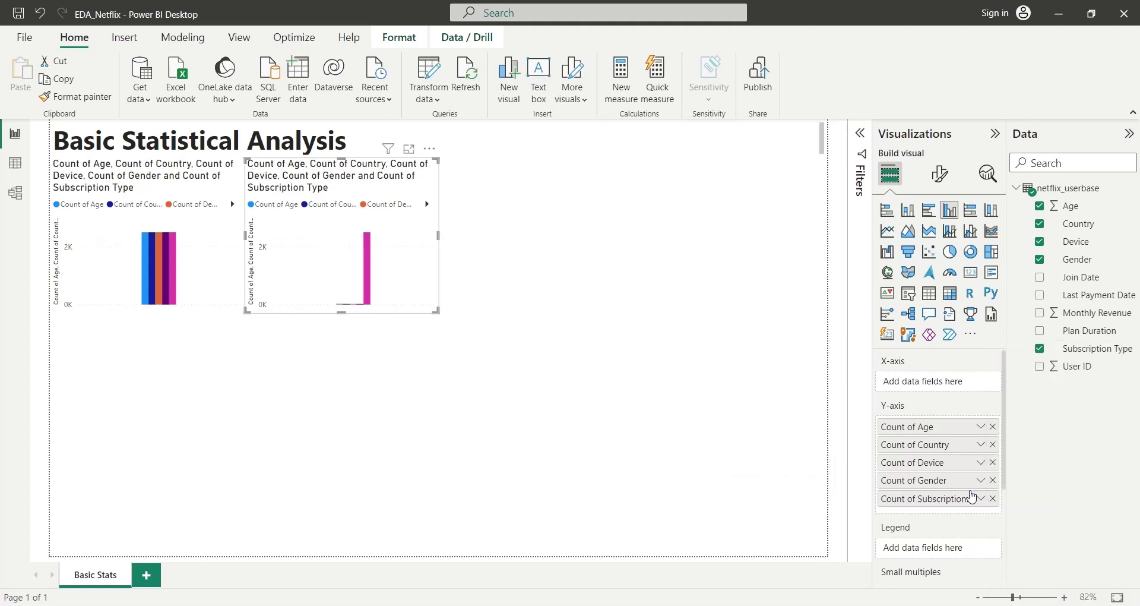
left_click(981, 498)
left_click(1023, 442)
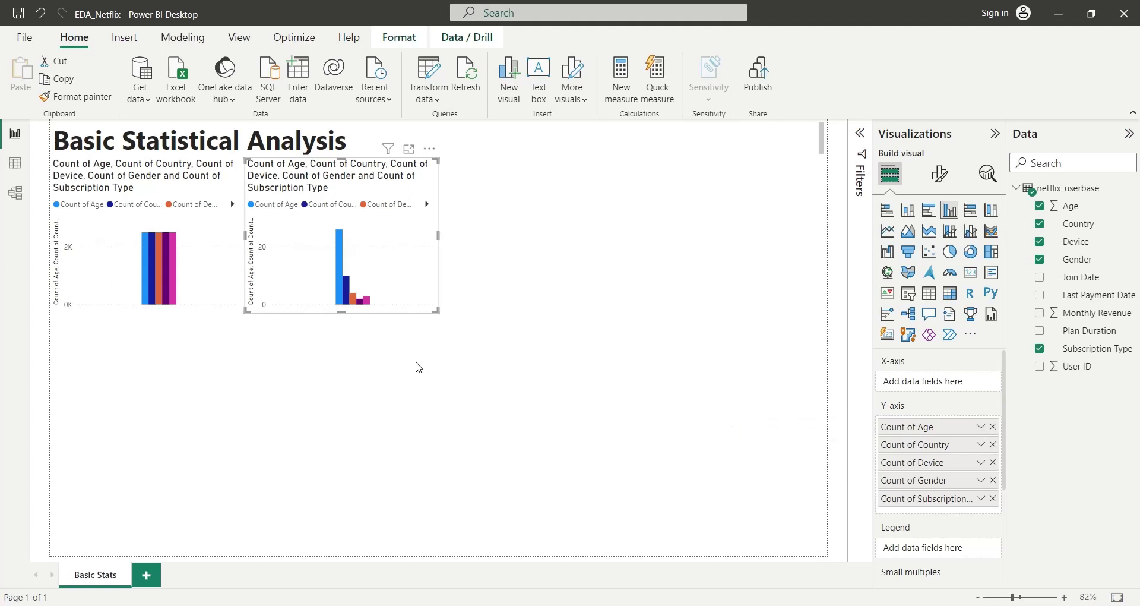
Duplicate the distinct-count chart and place the copy as the third chart in the top row.
left_click(348, 322)
mouse_move(344, 256)
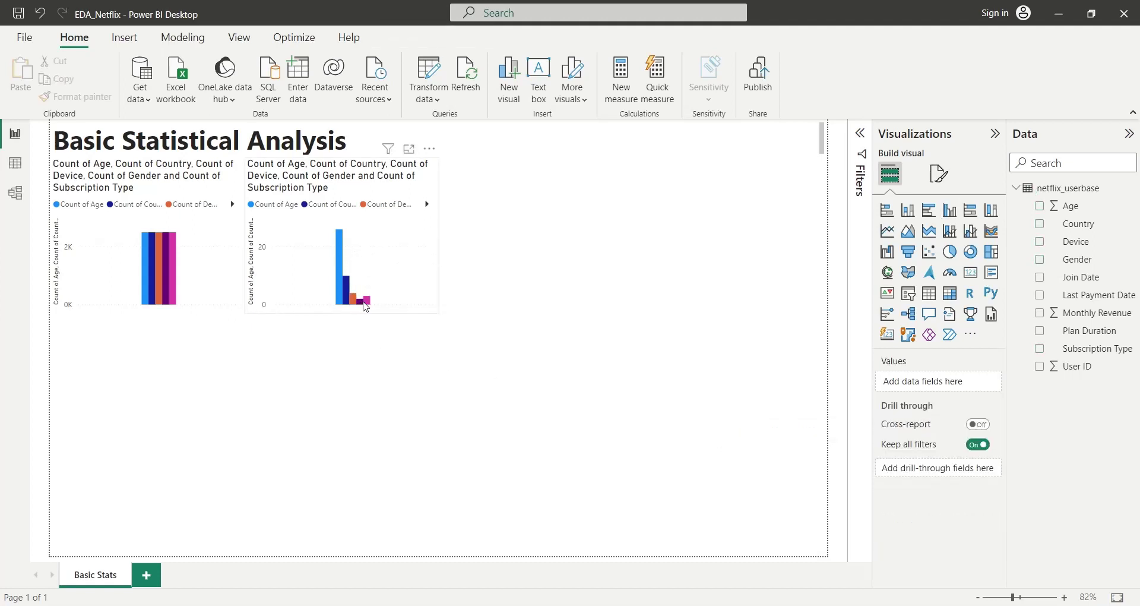
left_click(431, 310)
left_click(390, 382)
left_click(409, 303)
key("ctrl+c")
key("ctrl+v")
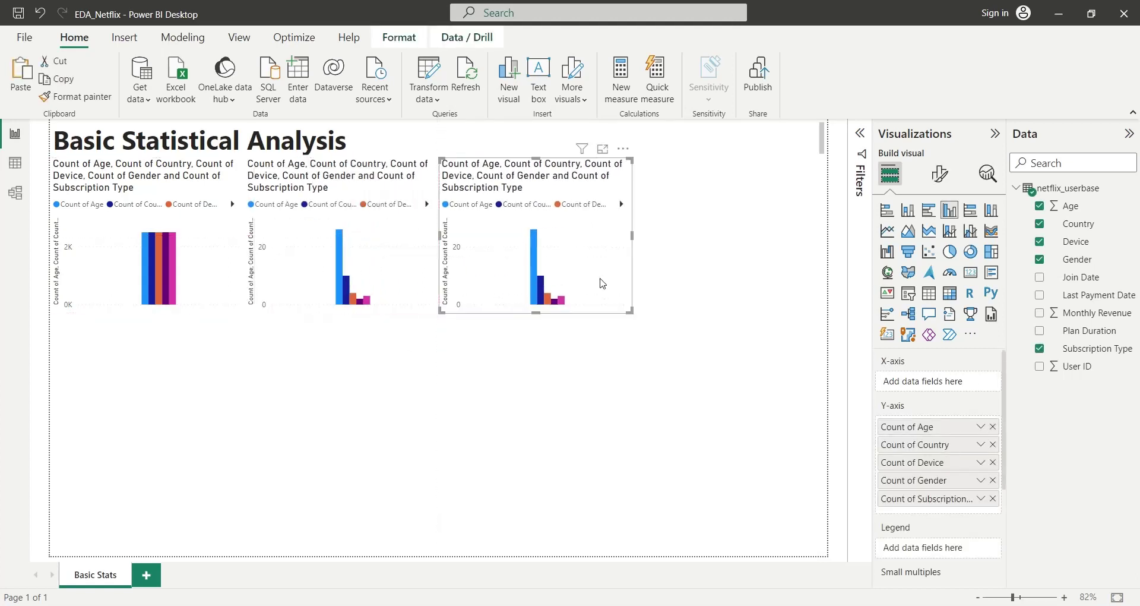
Remove Country, Device, Gender and Subscription Type from the third chart's Y-axis, keeping only Age.
left_click(993, 445)
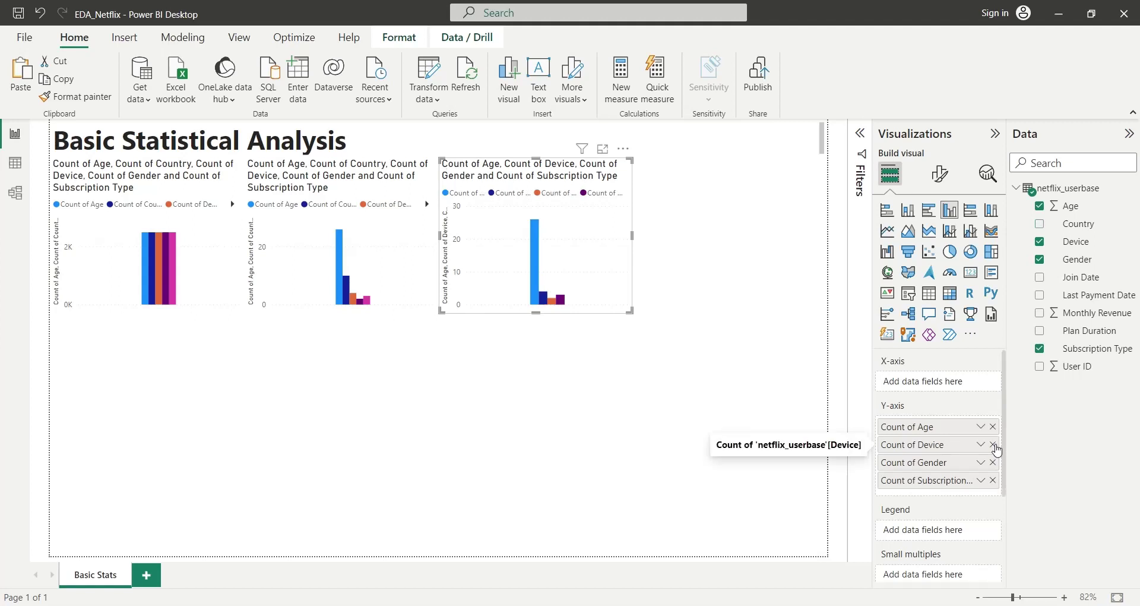
left_click(993, 444)
left_click(993, 444)
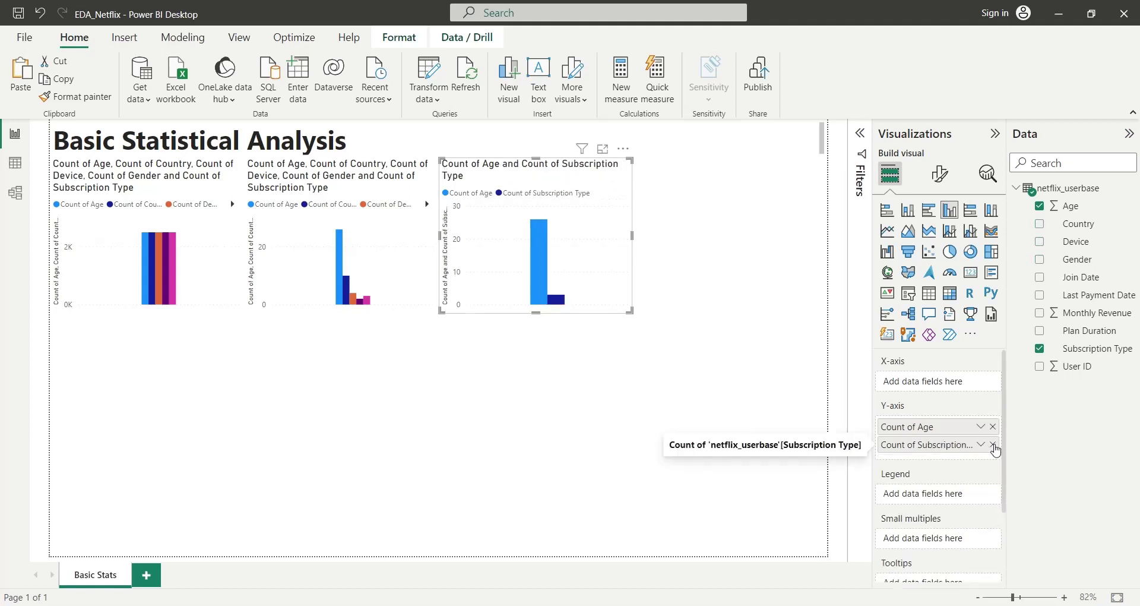
left_click(993, 444)
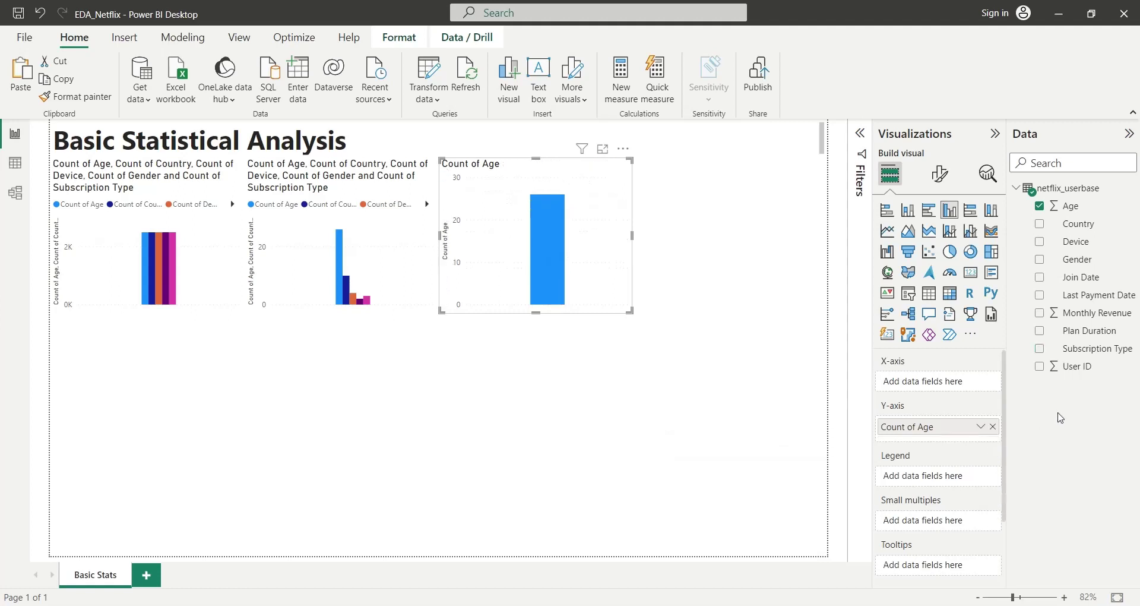
Add Monthly Revenue to the third chart's Y-axis and summarise both Monthly Revenue and Age by Average.
left_click_drag(1087, 312, 962, 443)
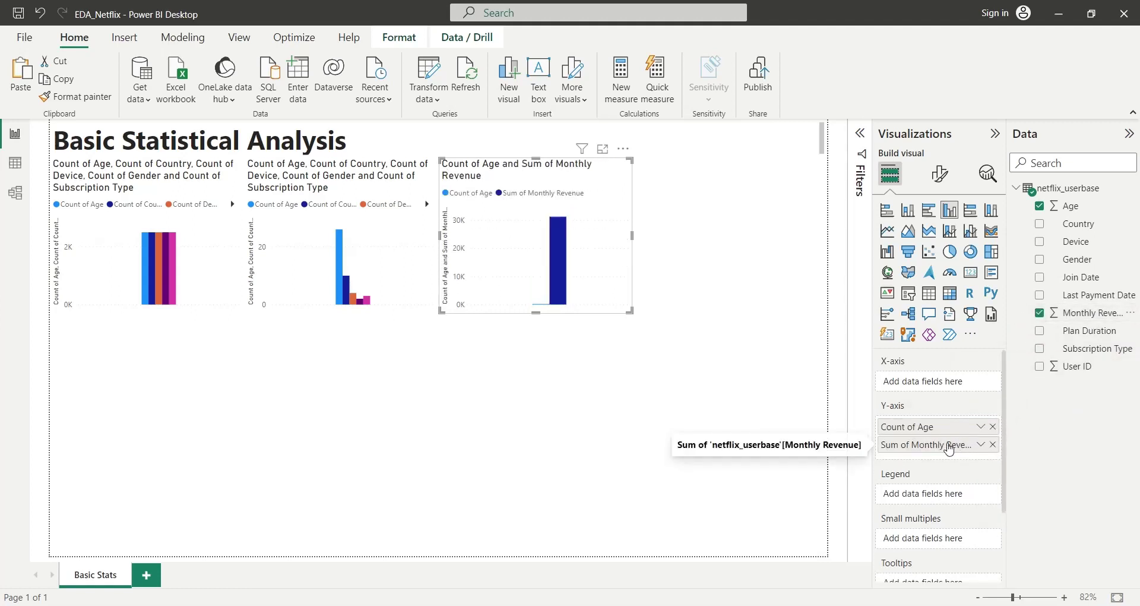
left_click(985, 446)
left_click(1020, 280)
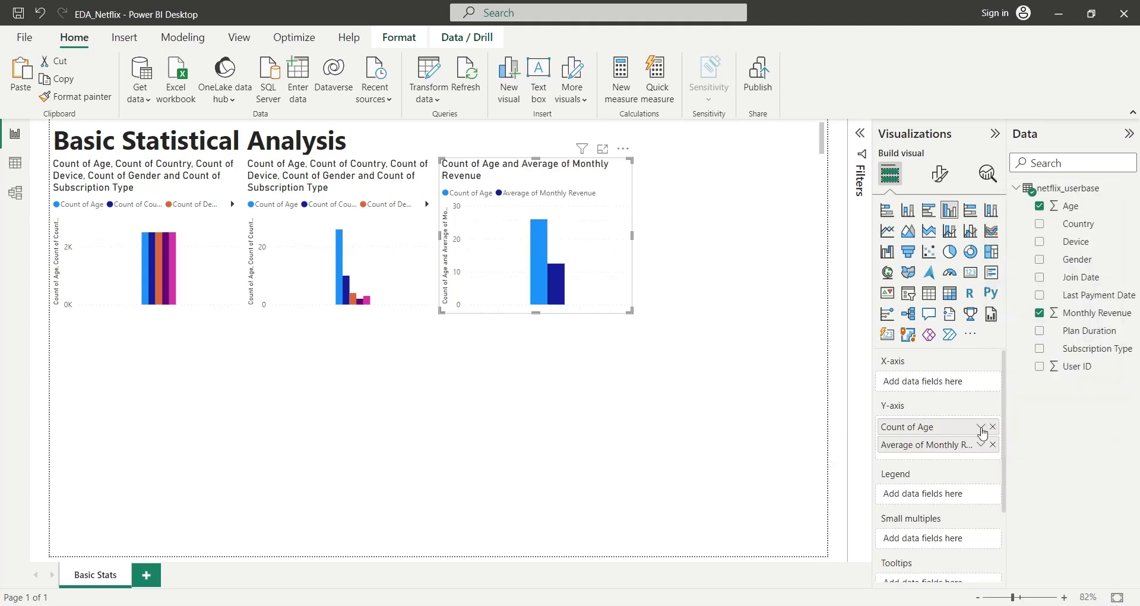
left_click(980, 426)
left_click(1020, 262)
left_click(591, 380)
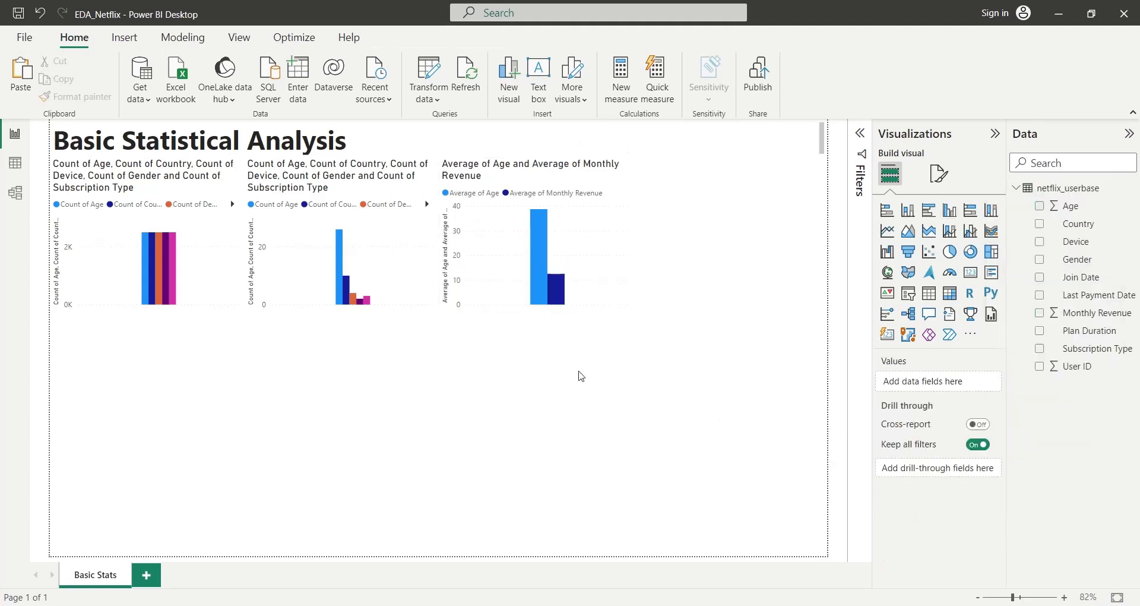
Place a copy of the averages chart at the end of the top row and summarise its Age and Monthly Revenue by Minimum.
left_click(618, 188)
left_click_drag(618, 188, 818, 188)
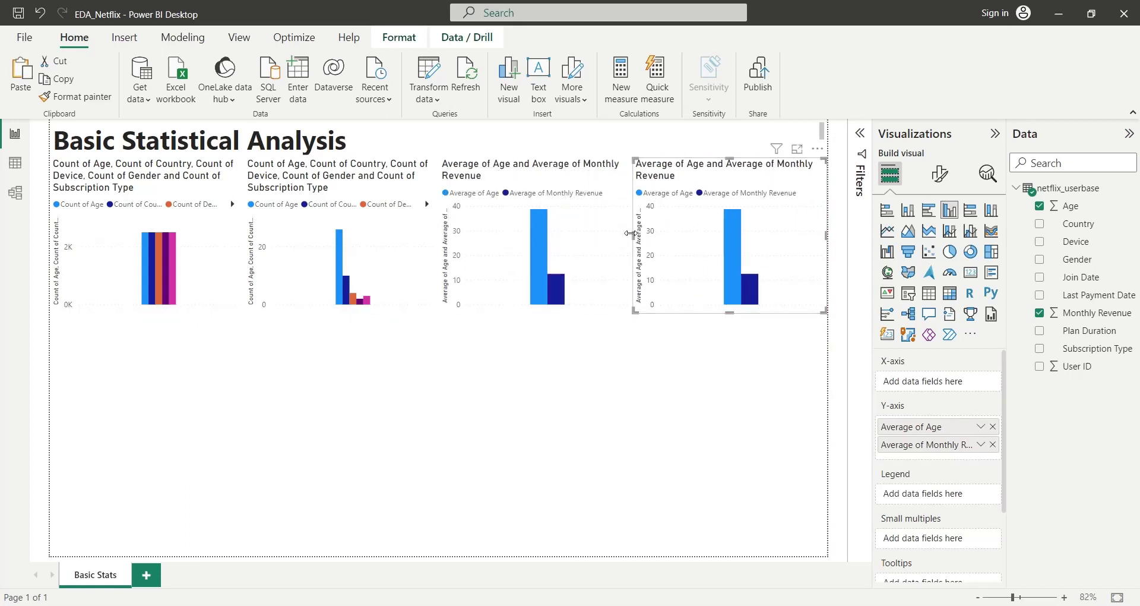
left_click(979, 427)
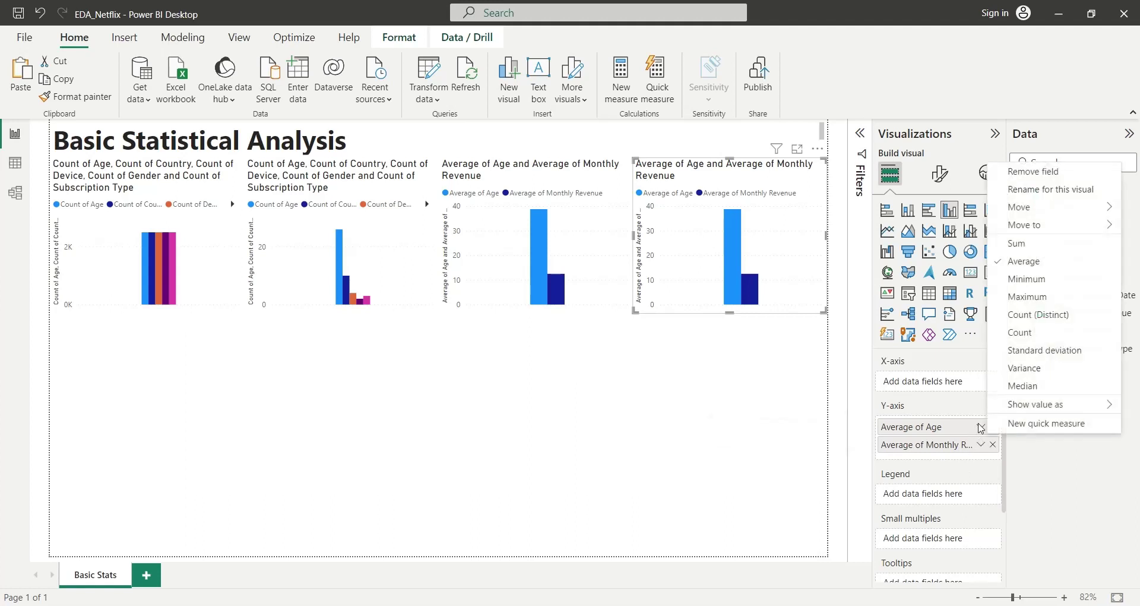
left_click(1032, 287)
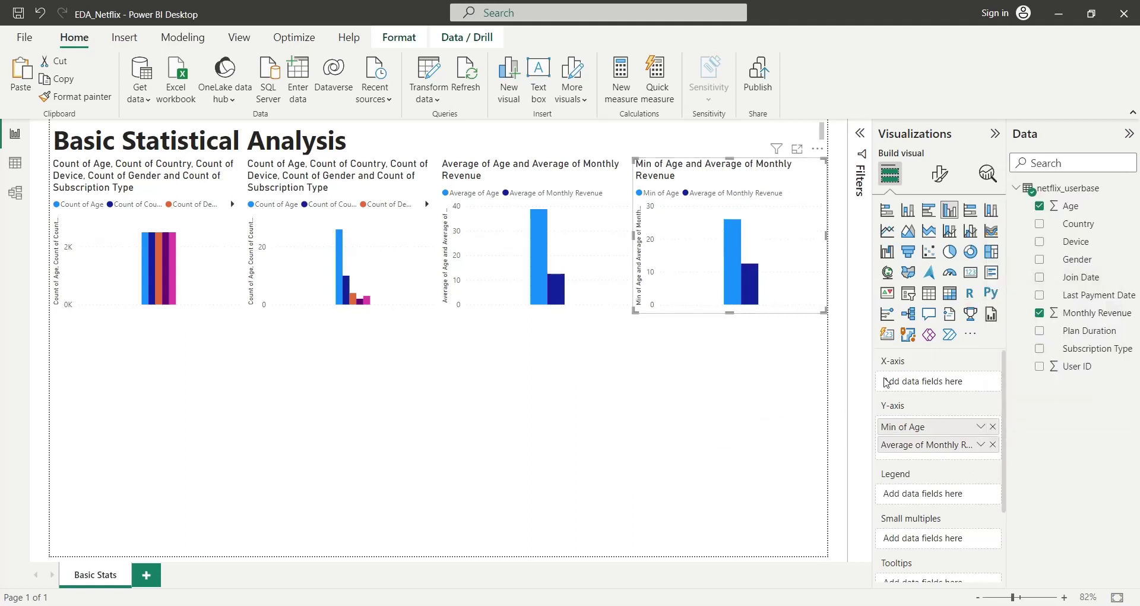
left_click(980, 445)
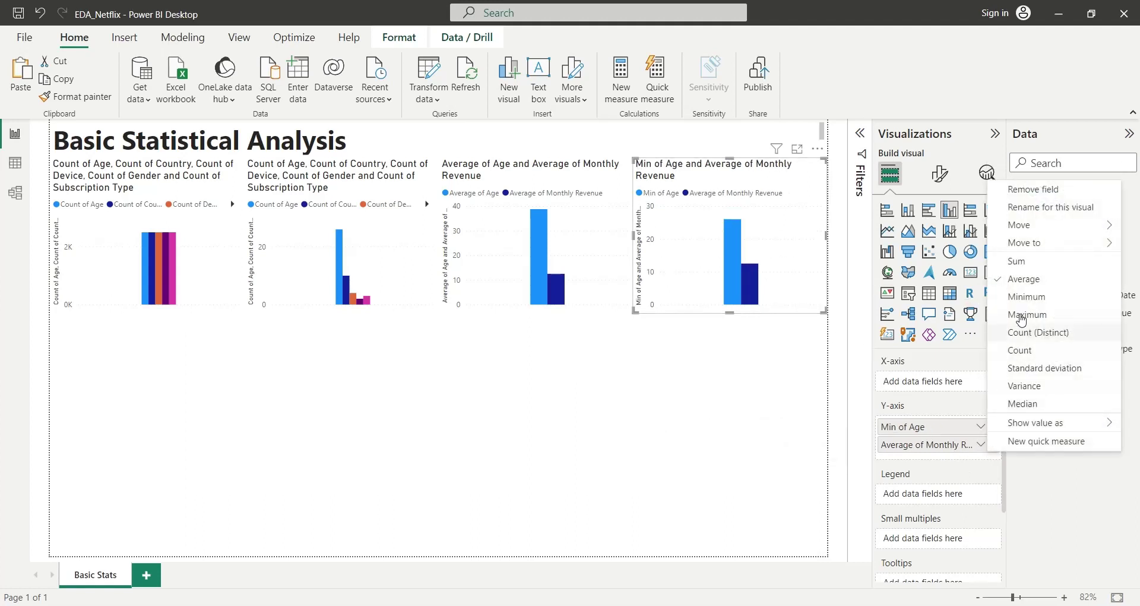
left_click(1028, 287)
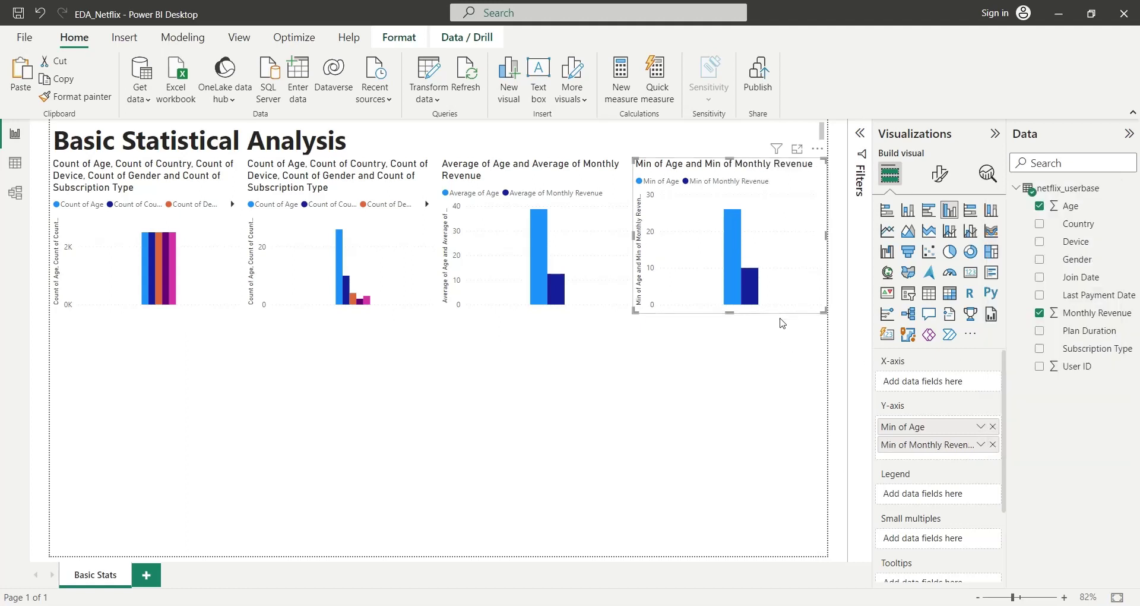
Duplicate the minimum chart, move the copy to the page's lower-left corner and extend it upward to about mid-page.
left_click(777, 344)
left_click(796, 310)
left_click(239, 373)
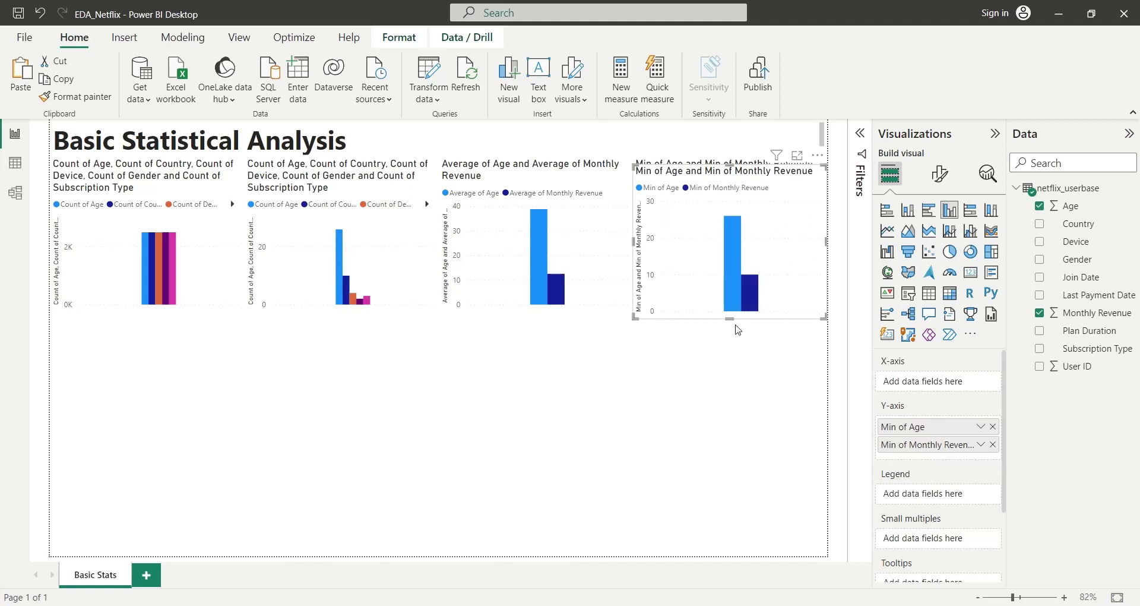
left_click_drag(712, 322, 90, 557)
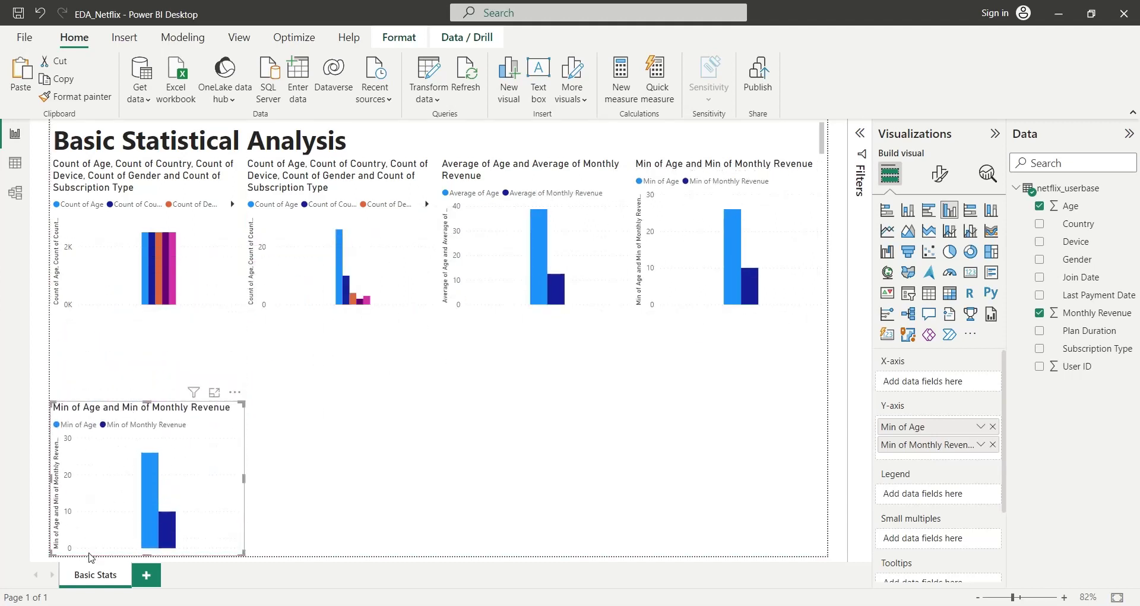
left_click_drag(147, 401, 155, 326)
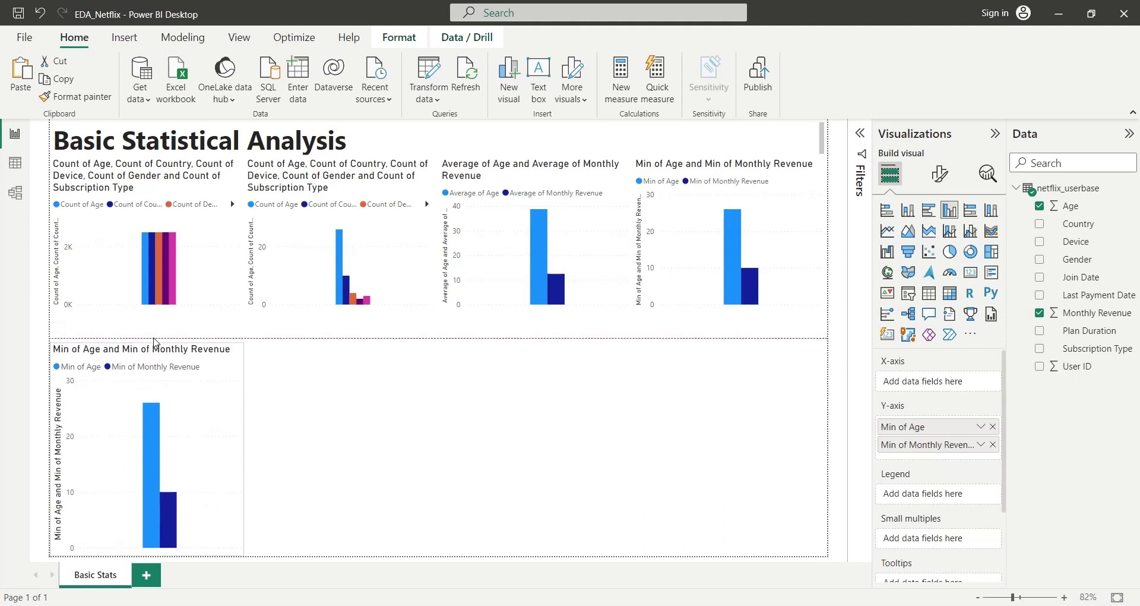
Extend all four top-row charts downward to about mid-page so they meet the lower chart's upper edge.
left_click(155, 325)
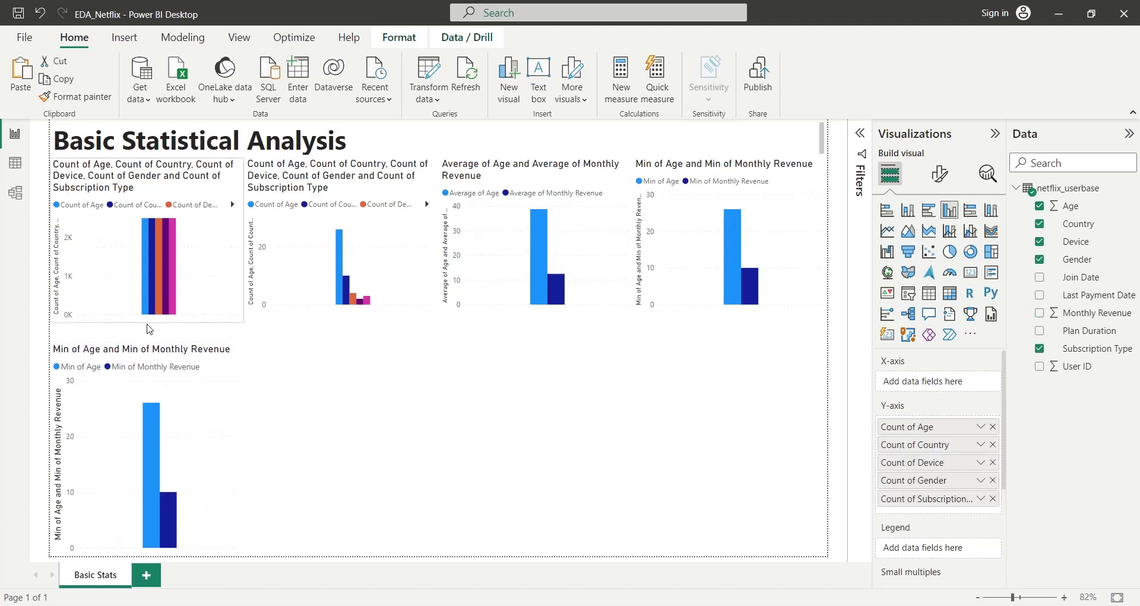
left_click_drag(149, 329, 149, 343)
left_click(282, 310)
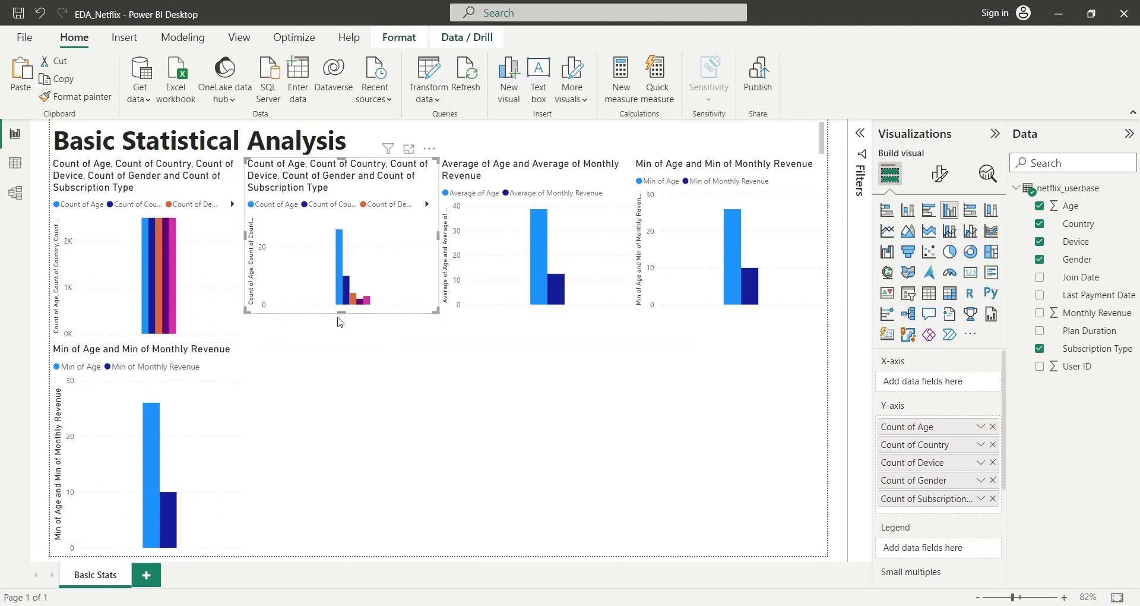
left_click_drag(341, 313, 341, 337)
left_click(495, 322)
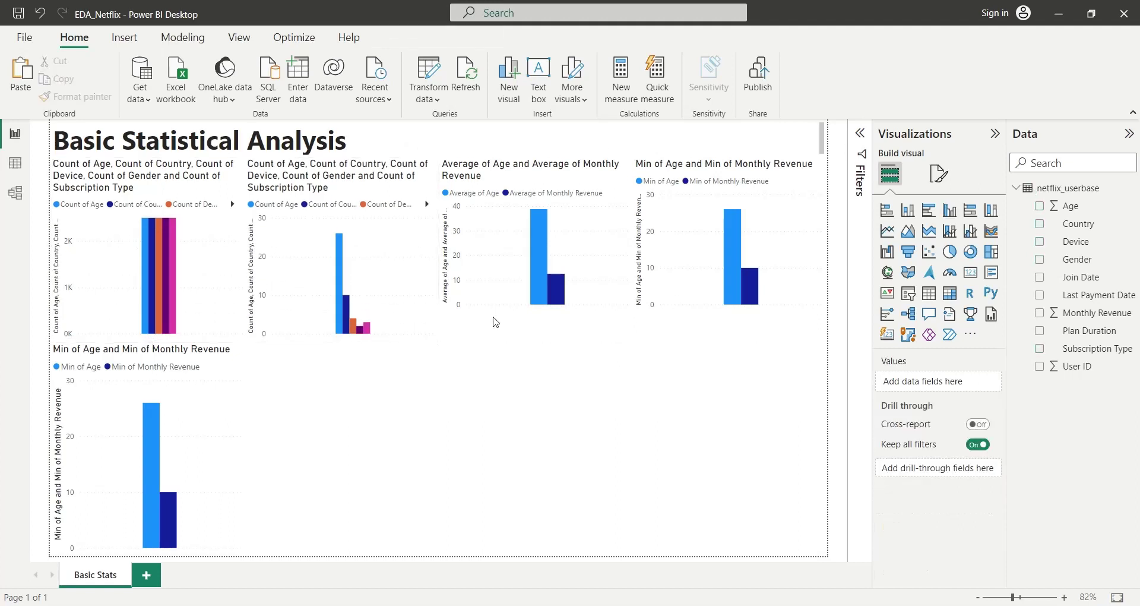
left_click(496, 321)
left_click_drag(534, 309, 538, 344)
left_click(654, 300)
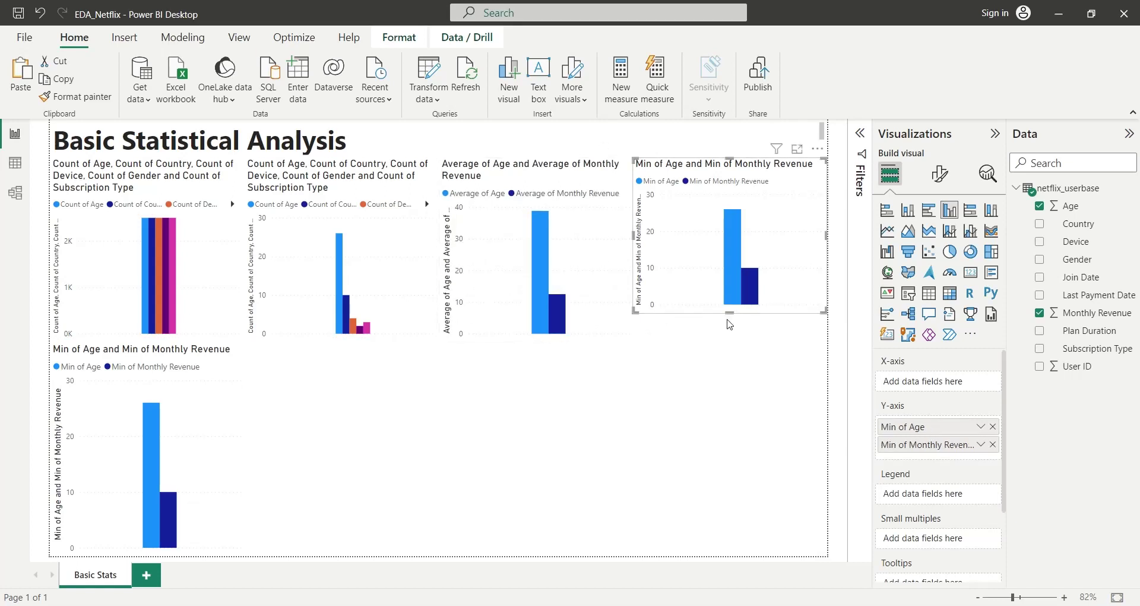
left_click_drag(730, 324, 730, 338)
Summarise Monthly Revenue and Age by Maximum in the page's lower-left chart.
left_click(216, 414)
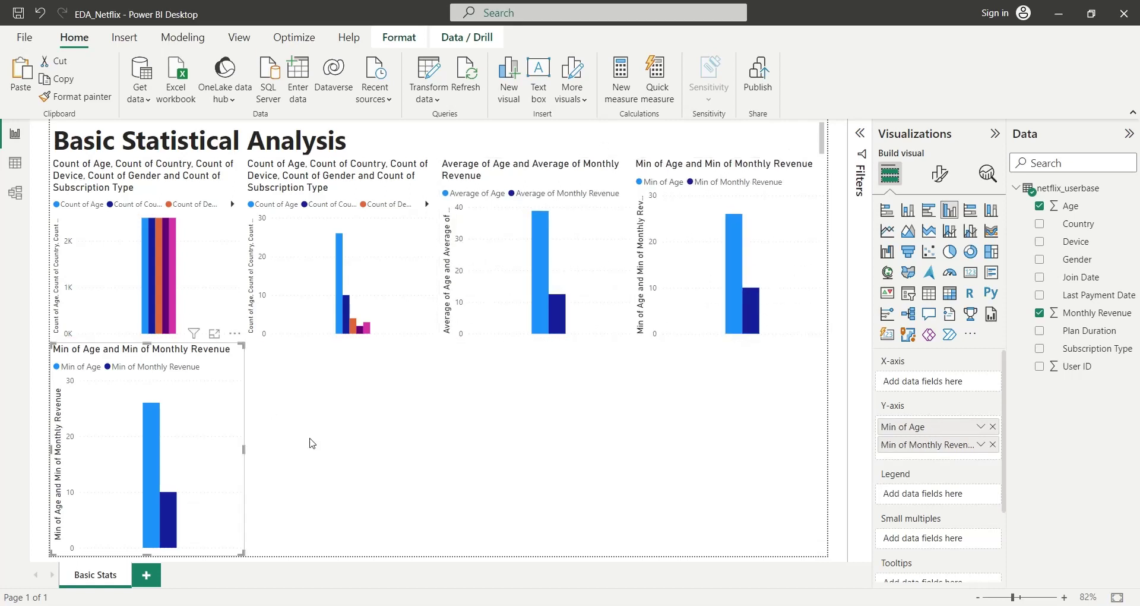
left_click(981, 446)
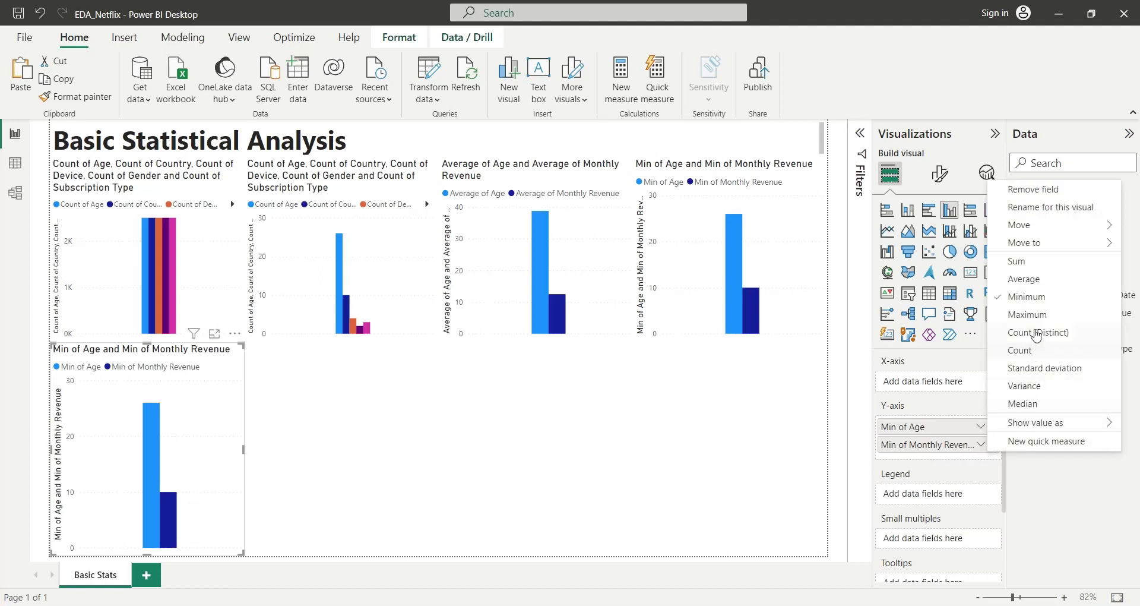
left_click(1036, 314)
left_click(981, 427)
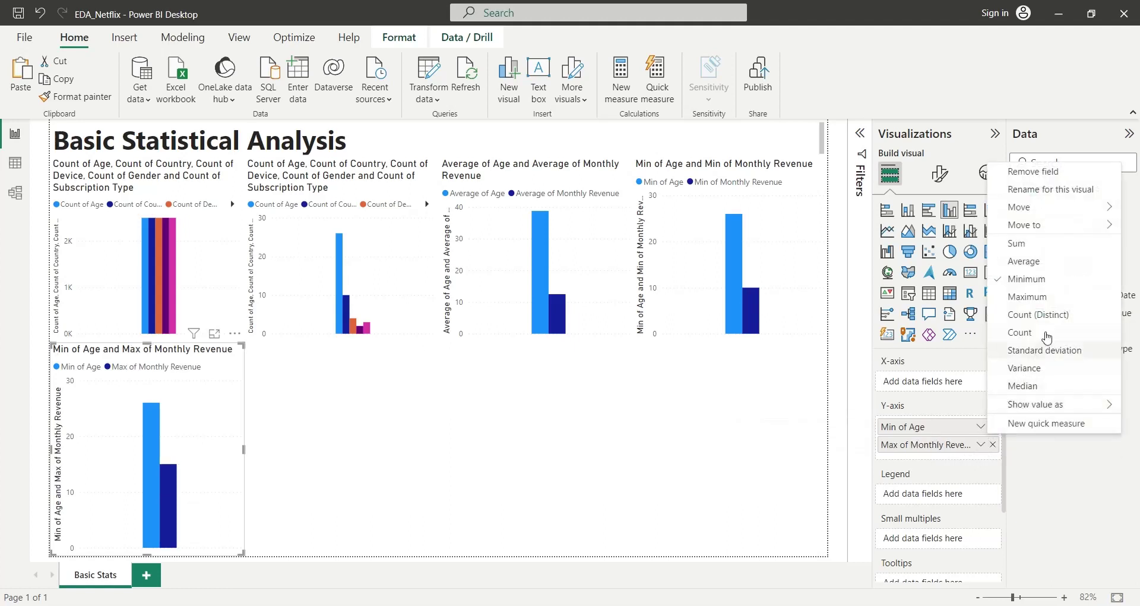
left_click(1039, 298)
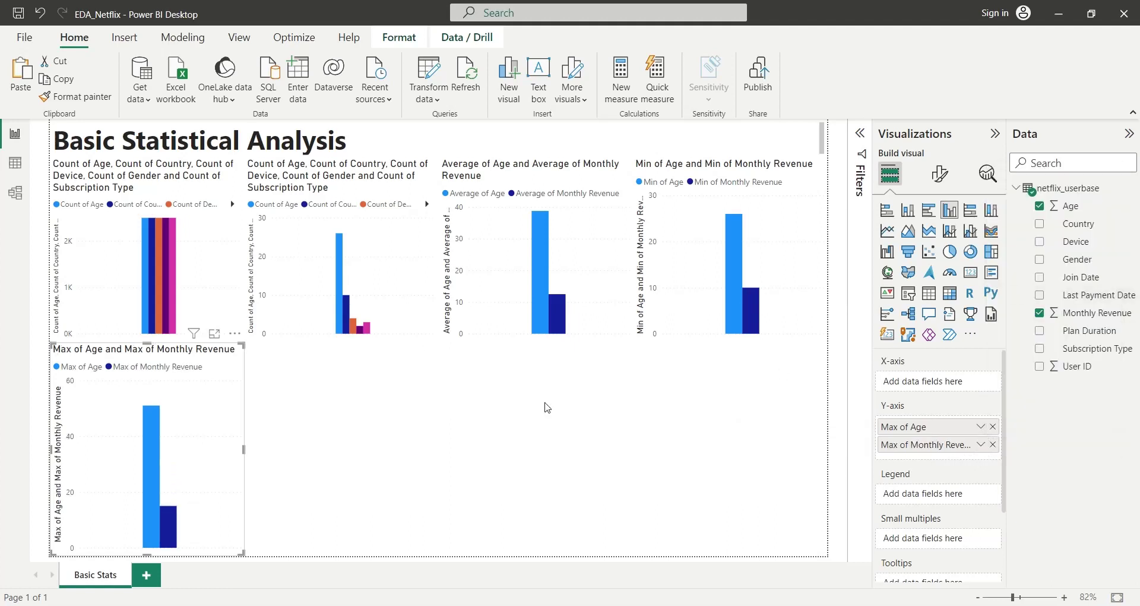
left_click(372, 434)
Place a copy of the maximum chart beside it in the second row and summarise its Age and Monthly Revenue by Standard deviation.
left_click(235, 397)
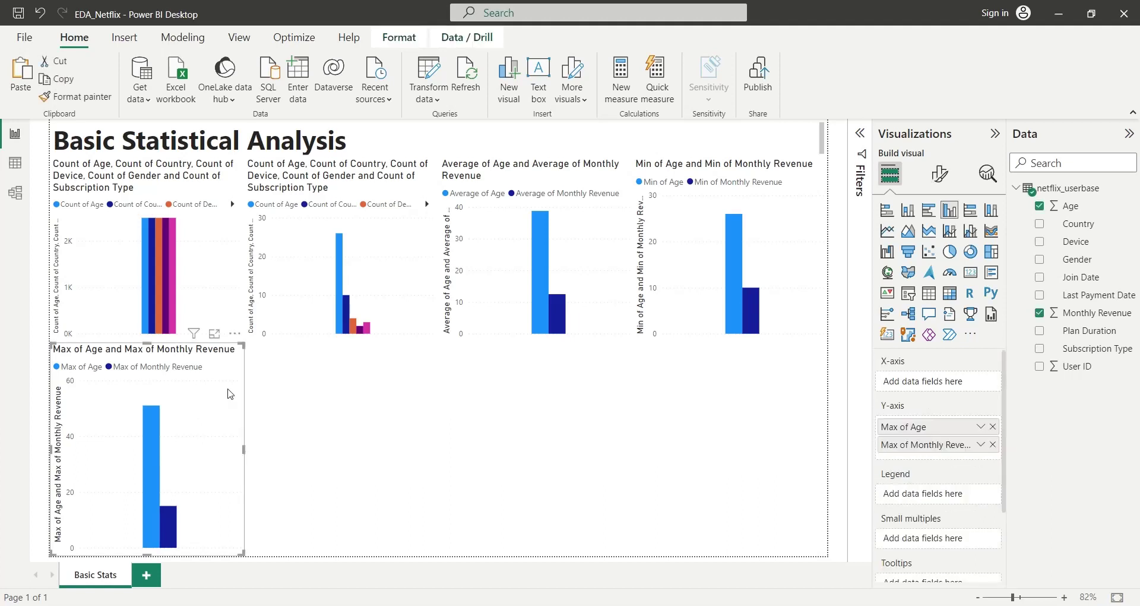
key("ctrl+c")
key("ctrl+v")
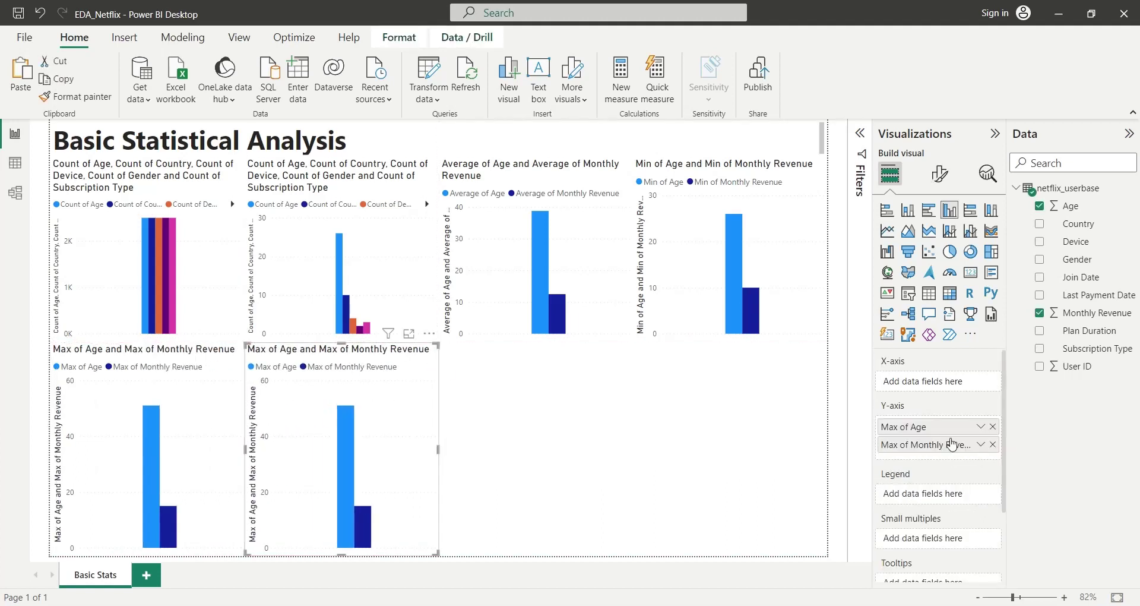
left_click(980, 427)
left_click(1034, 351)
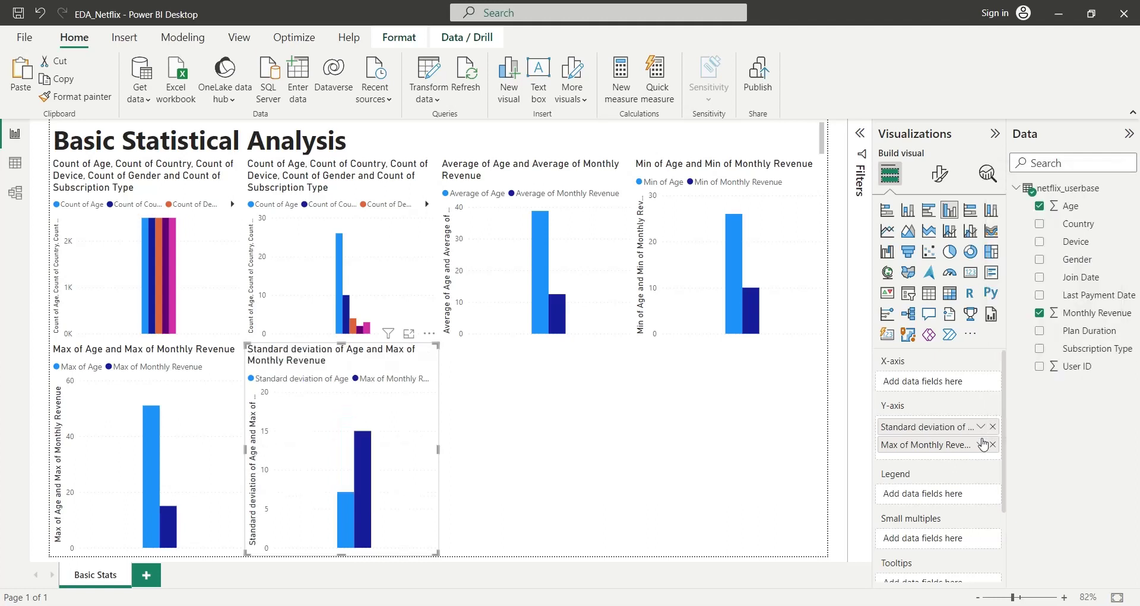
left_click(981, 445)
left_click(1033, 368)
Place a copy of the standard deviation chart beside it and summarise its Age and Monthly Revenue by Variance.
left_click(431, 374)
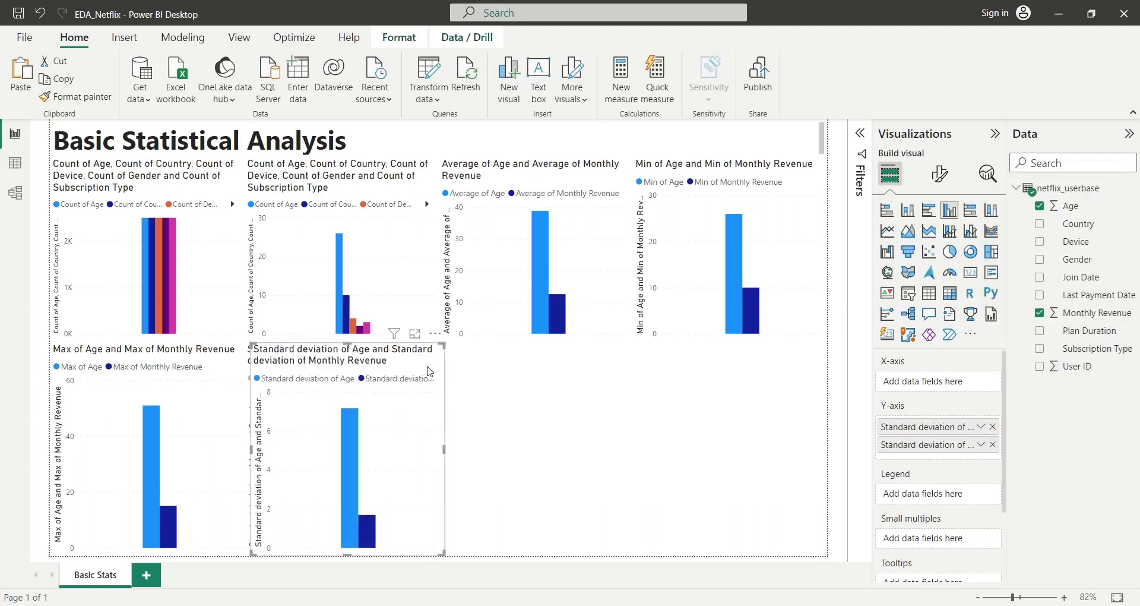
key("ctrl+c")
key("ctrl+v")
left_click(981, 426)
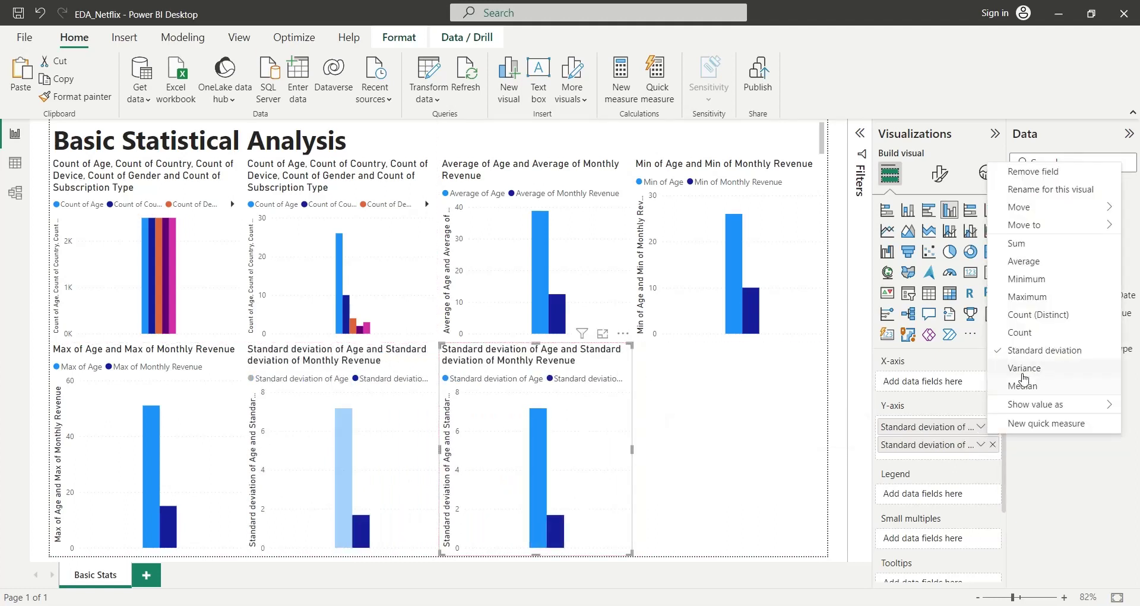
left_click(1033, 365)
left_click(980, 444)
left_click(1033, 384)
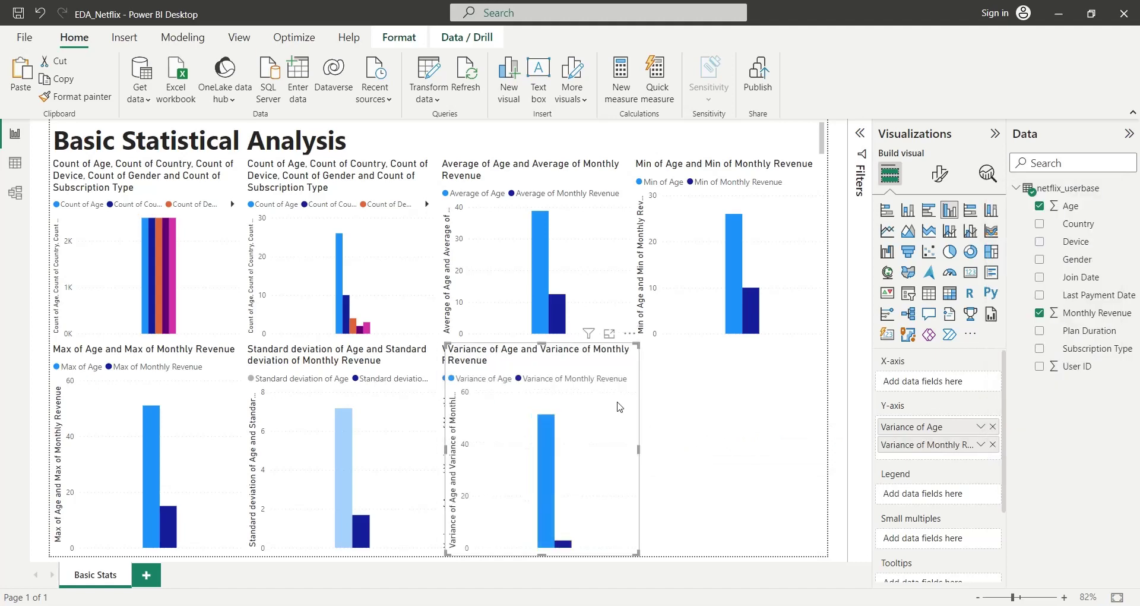
Place a copy of the variance chart at the end of the second row and summarise its Age and Monthly Revenue by Median.
key("ctrl+c")
key("ctrl+v")
left_click(981, 427)
left_click(1022, 386)
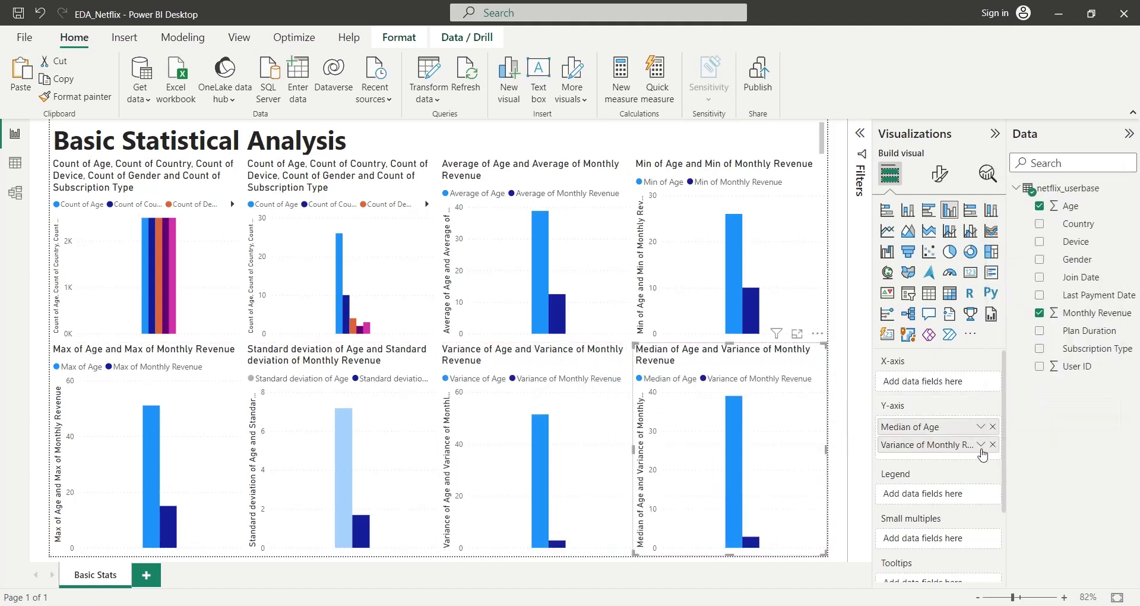
left_click(981, 445)
left_click(1022, 403)
left_click(840, 429)
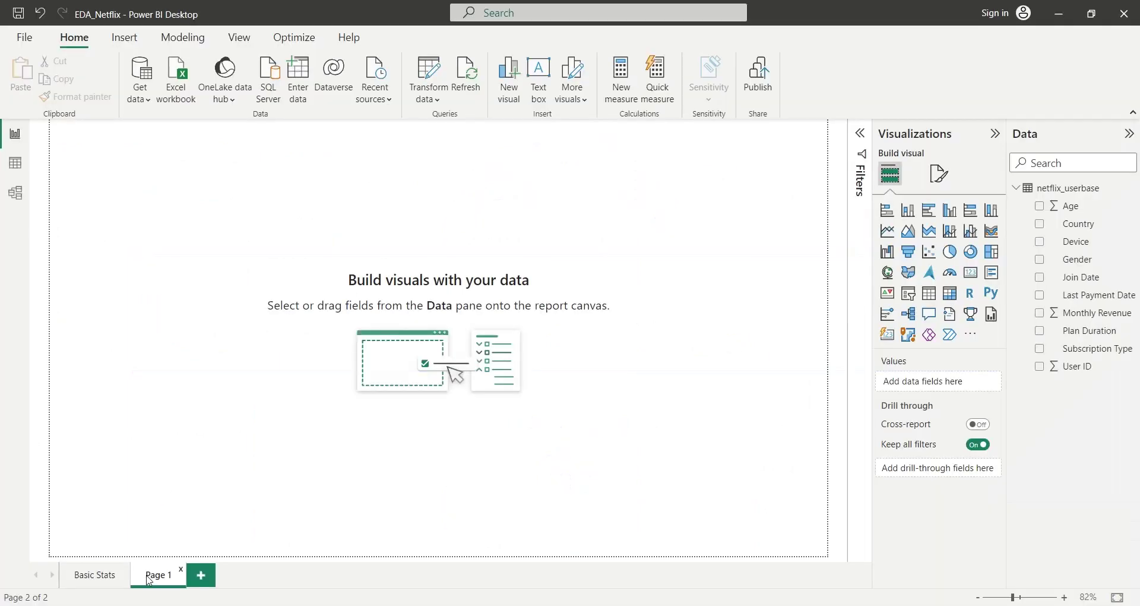
Rename the new, empty report page as Fields Analysis.
double_click(151, 575)
type("F")
key("Return")
Copy the title text box from Basic Stats to the Fields Analysis page and change its text to "Fields Analysis".
left_click(95, 575)
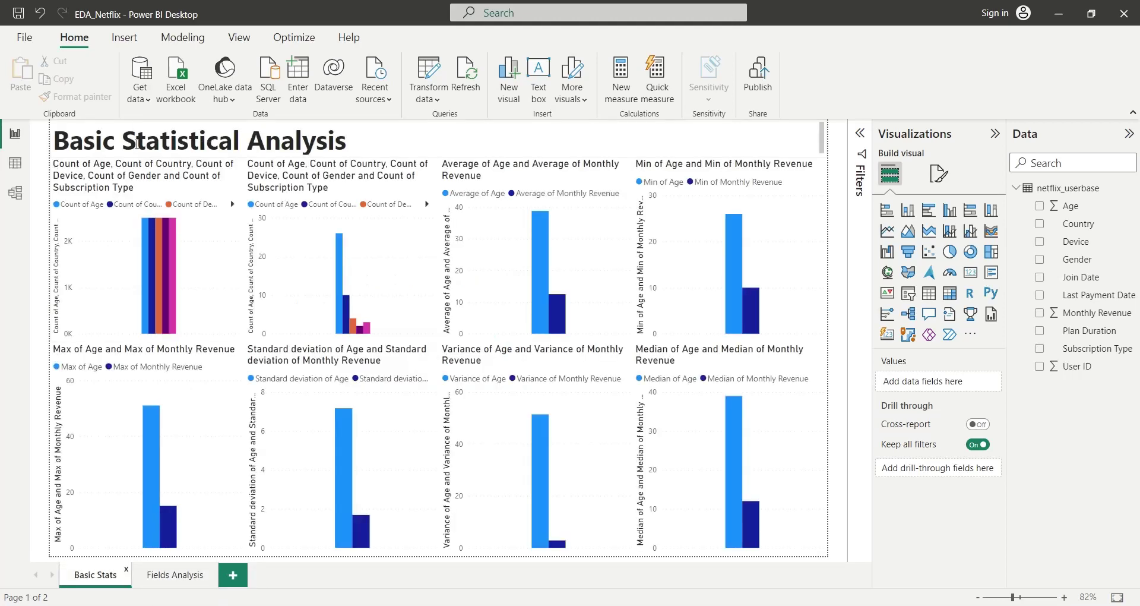
left_click(282, 149)
key("ctrl+c")
left_click(175, 574)
key("ctrl+v")
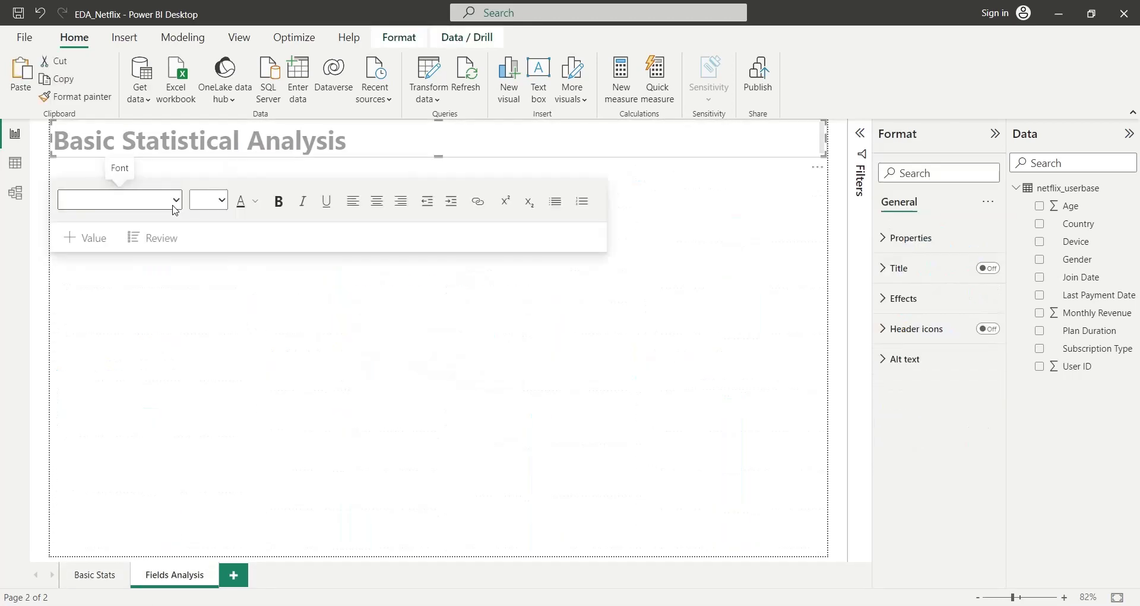
left_click_drag(247, 140, 48, 143)
type("Fields")
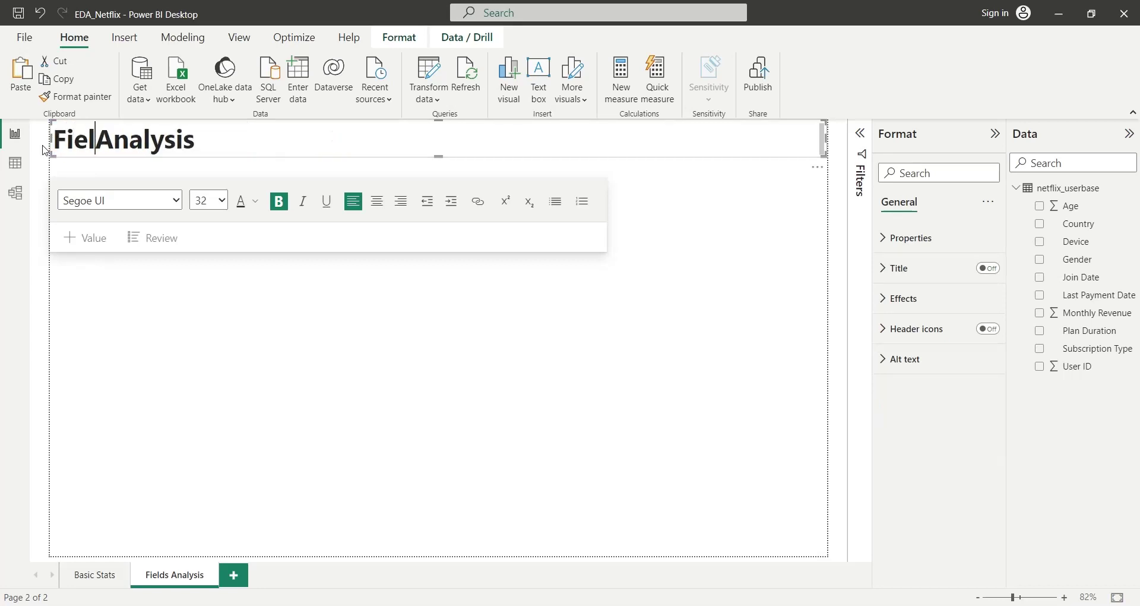
left_click(205, 309)
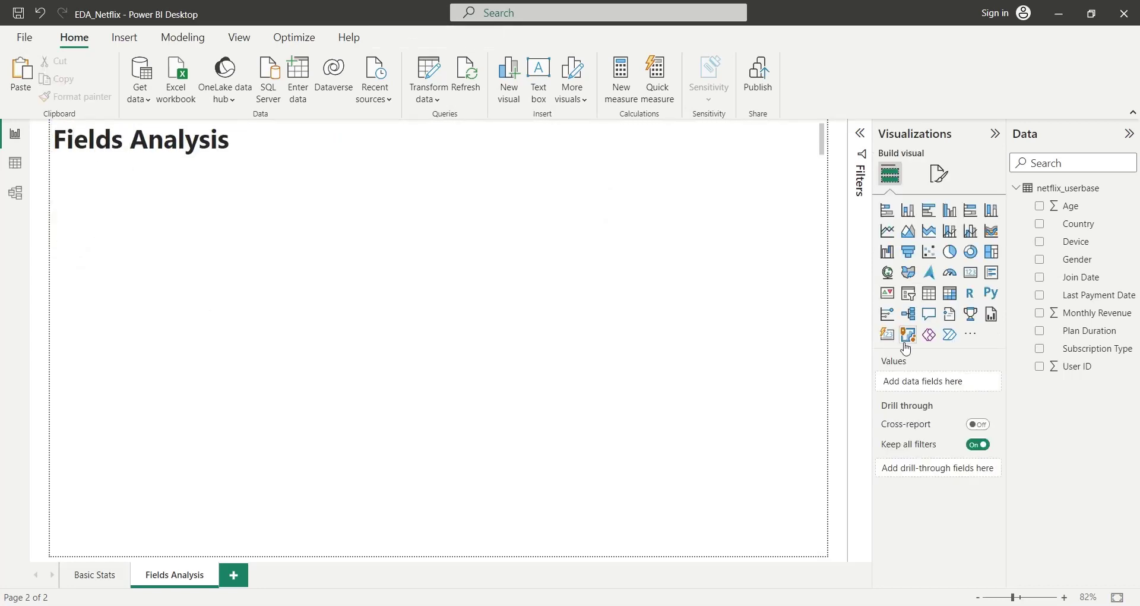
Import the custom visual file Histogram.0.3.1.pbiviz into the report.
left_click(971, 334)
left_click(1009, 370)
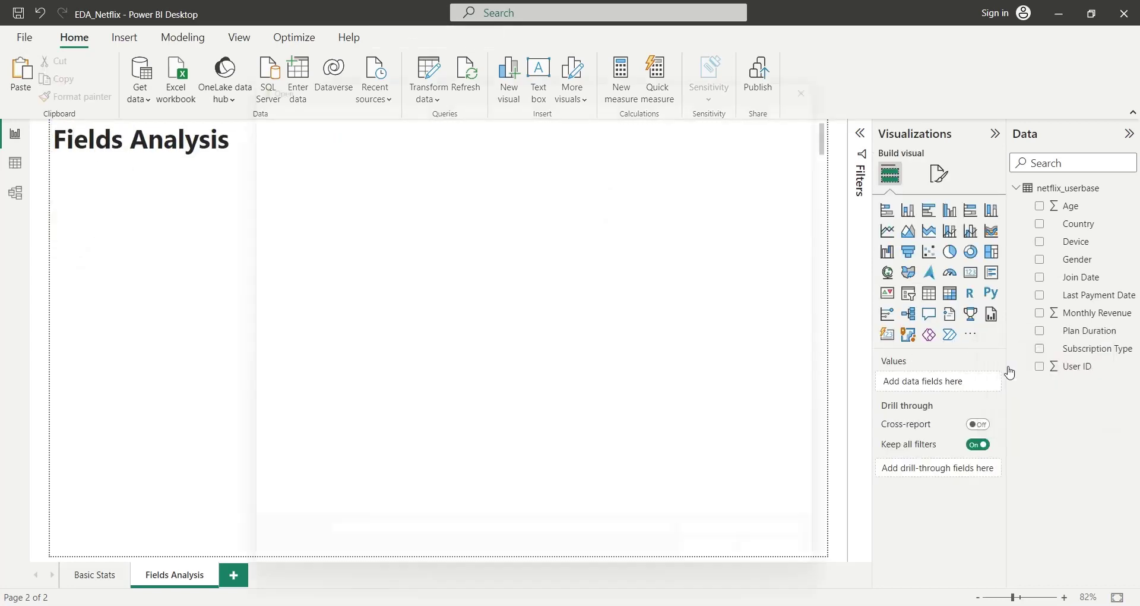
left_click(429, 186)
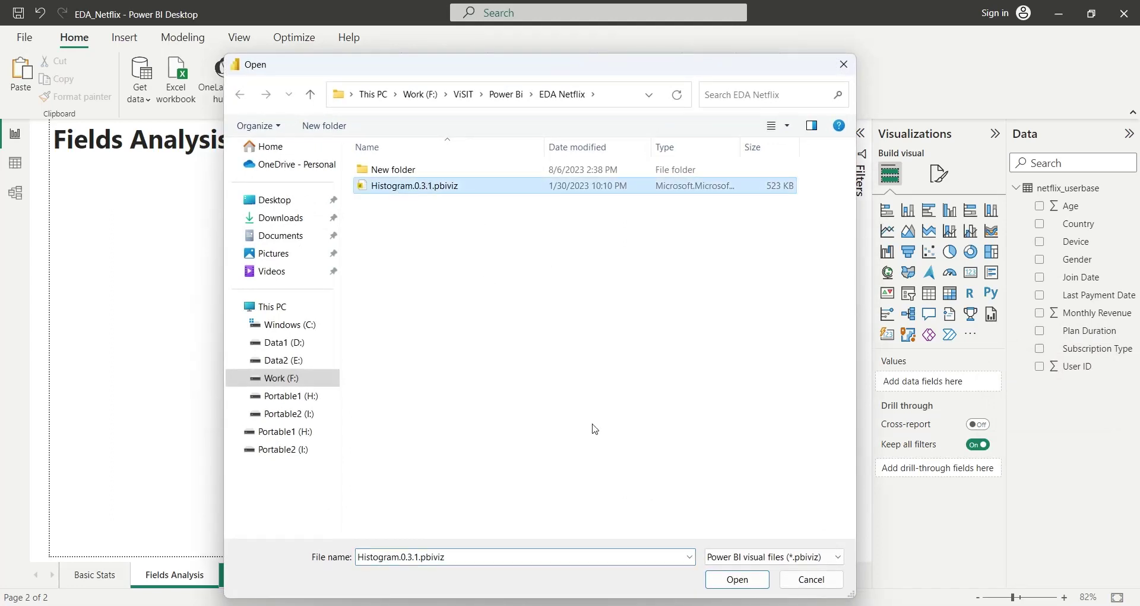
left_click(734, 578)
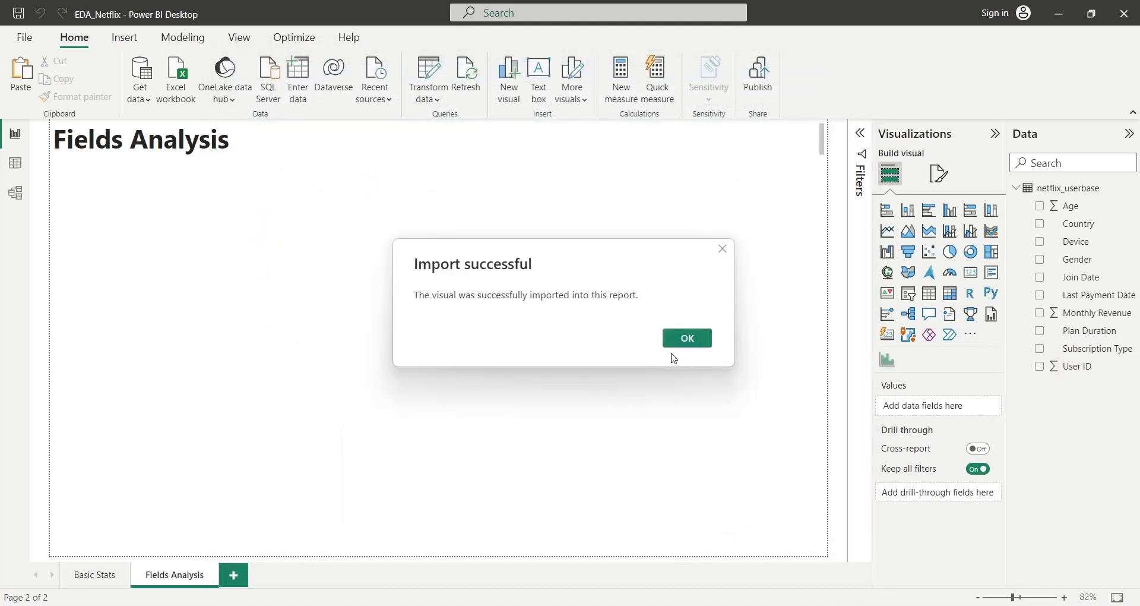
left_click(681, 339)
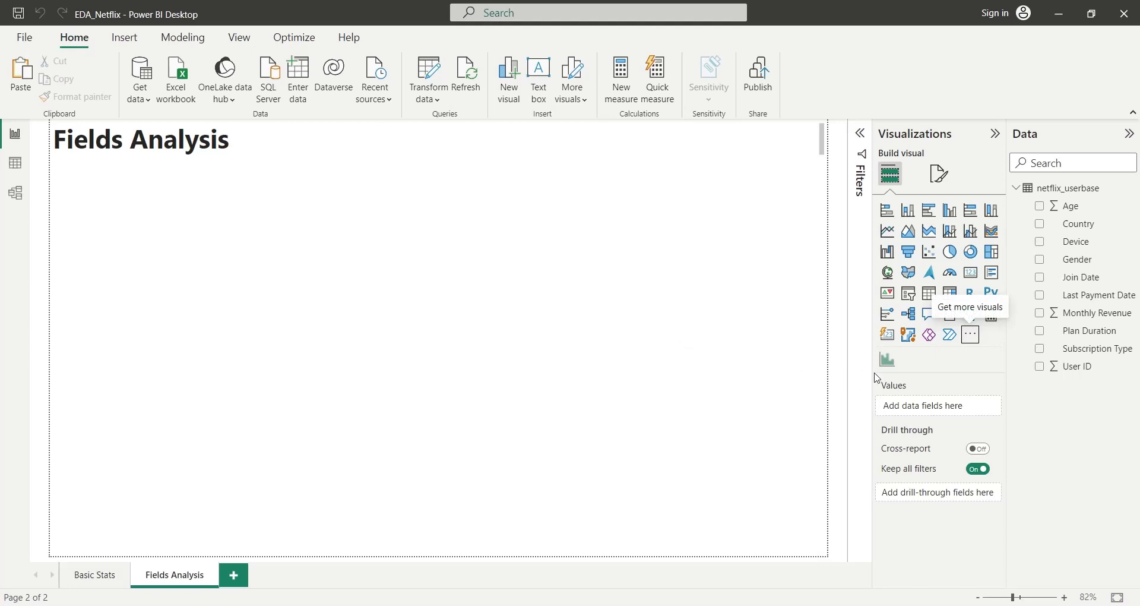
Insert a histogram visual and stretch it vertically from just under the page title to about mid-page.
left_click(891, 363)
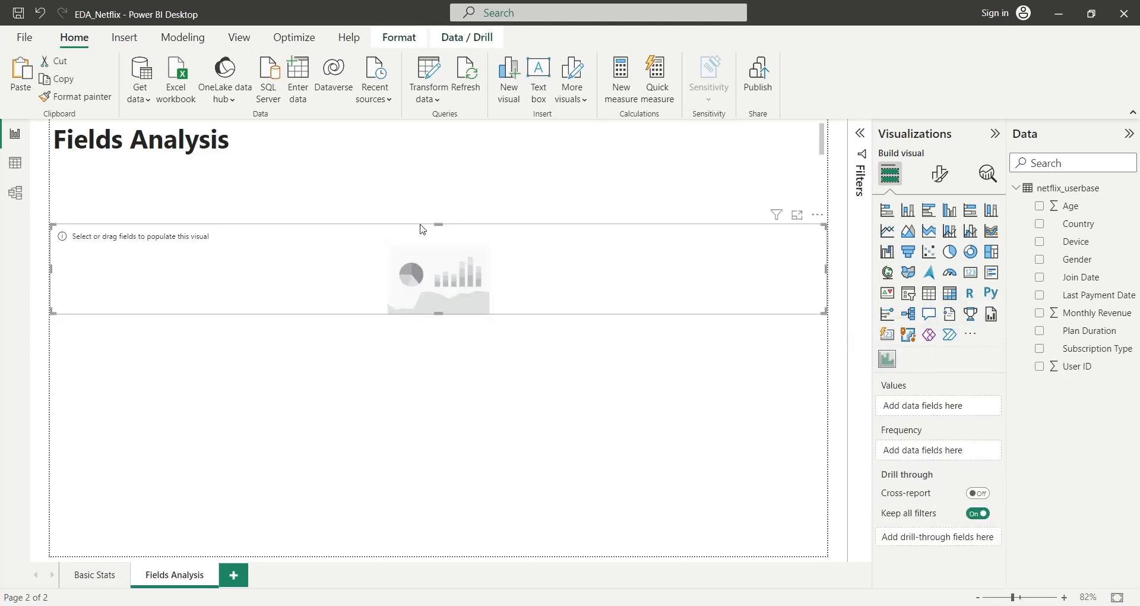
left_click_drag(440, 224, 429, 159)
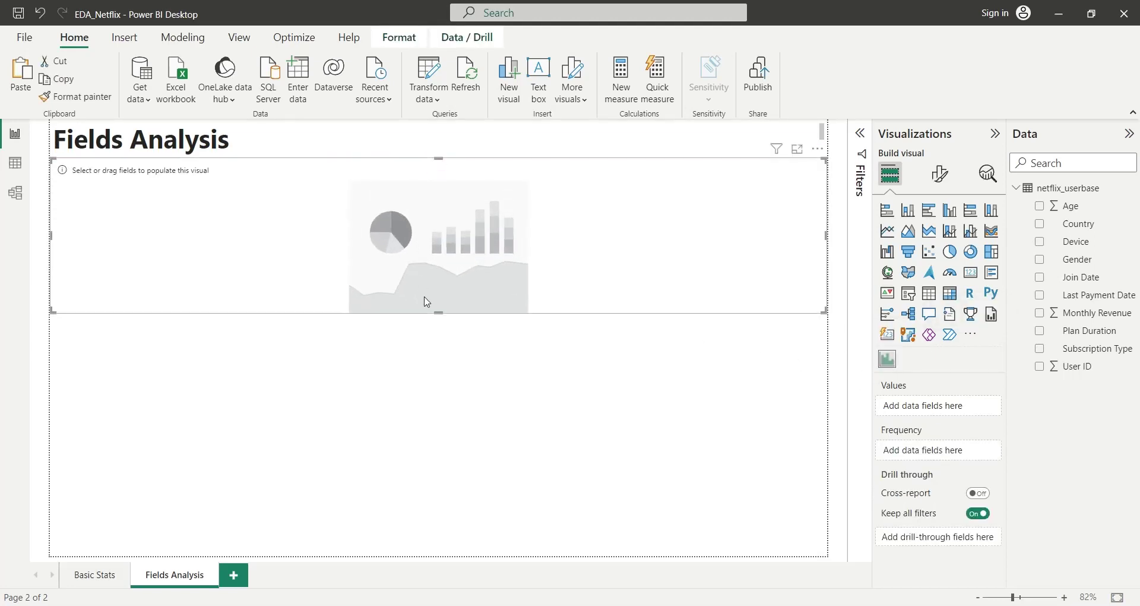
left_click_drag(439, 312, 441, 342)
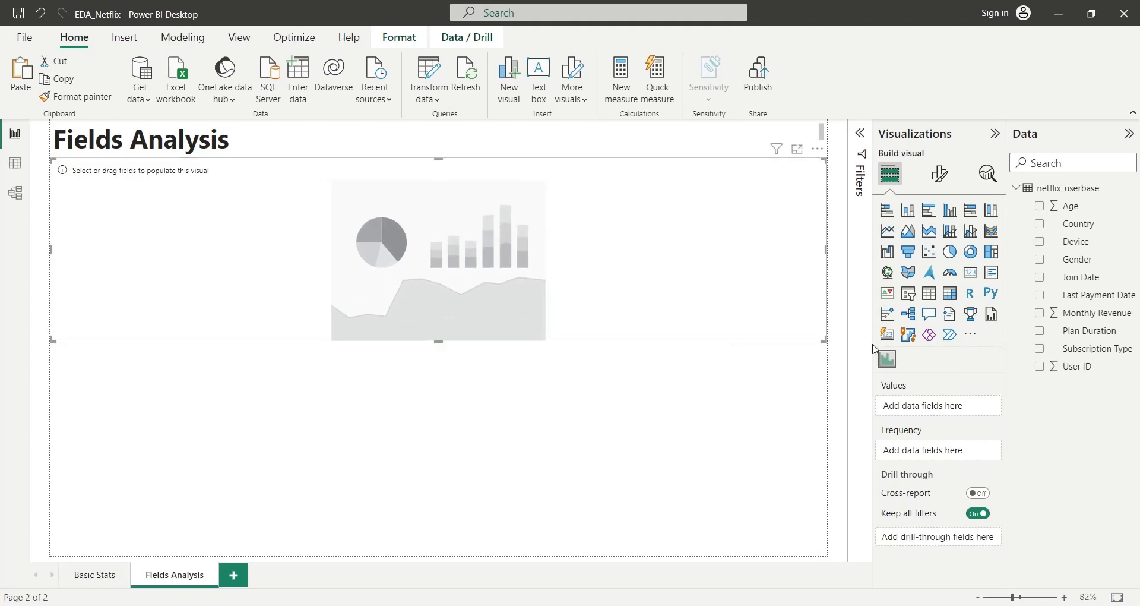
Assign Age to the histogram's Values and Frequency, and summarise the Frequency field by Count.
left_click_drag(1064, 213, 928, 407)
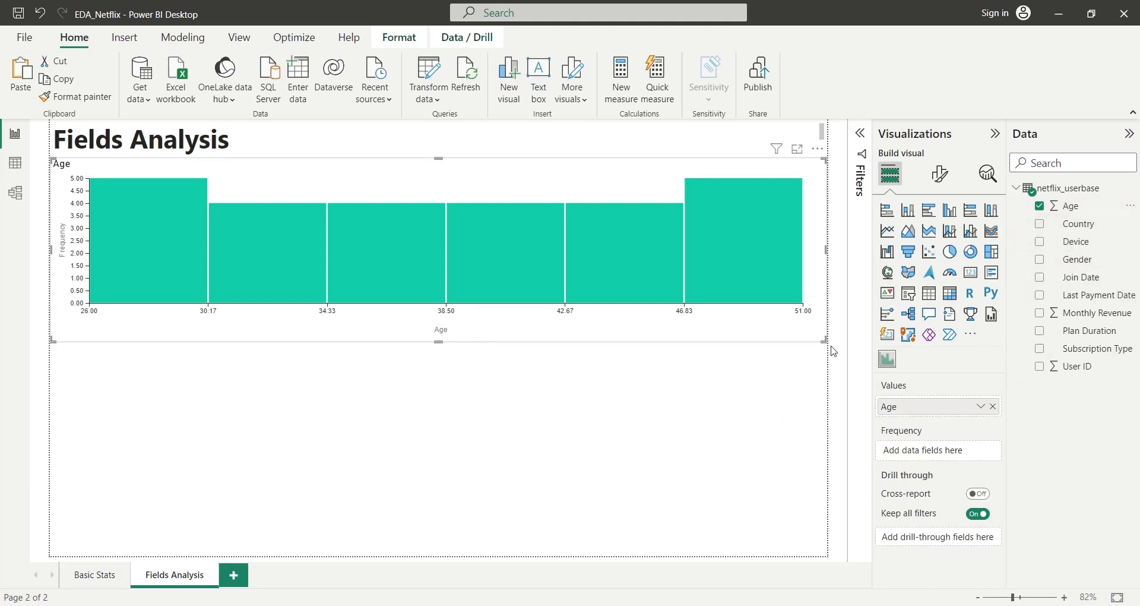
left_click_drag(1087, 216, 966, 456)
left_click(980, 455)
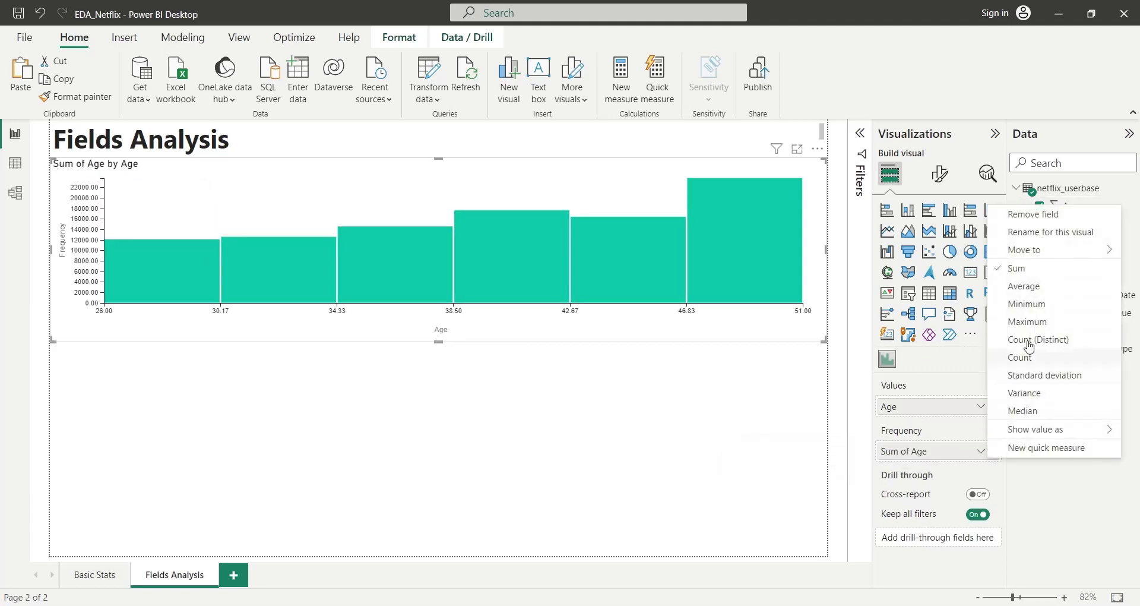
left_click(1019, 358)
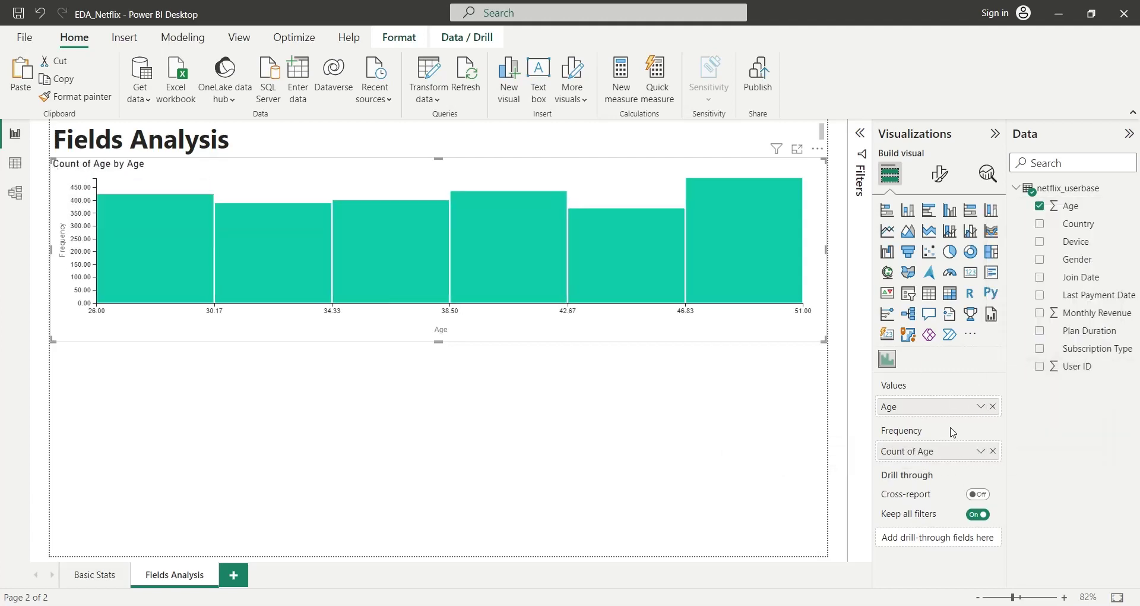
Rename the histogram's Frequency field as Number of Customers.
double_click(941, 455)
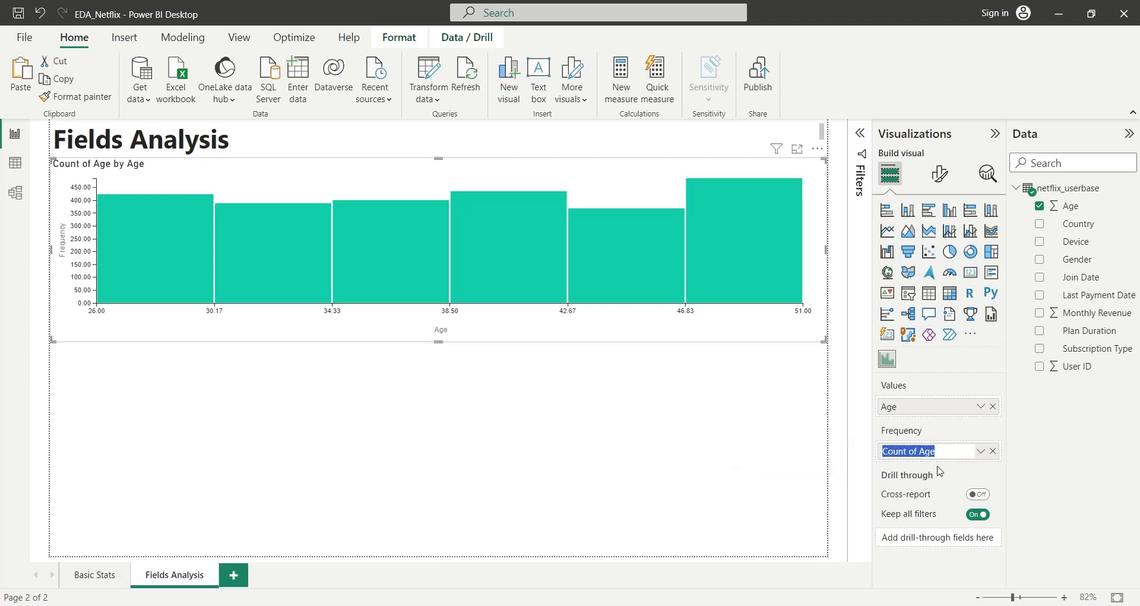
type("Number of")
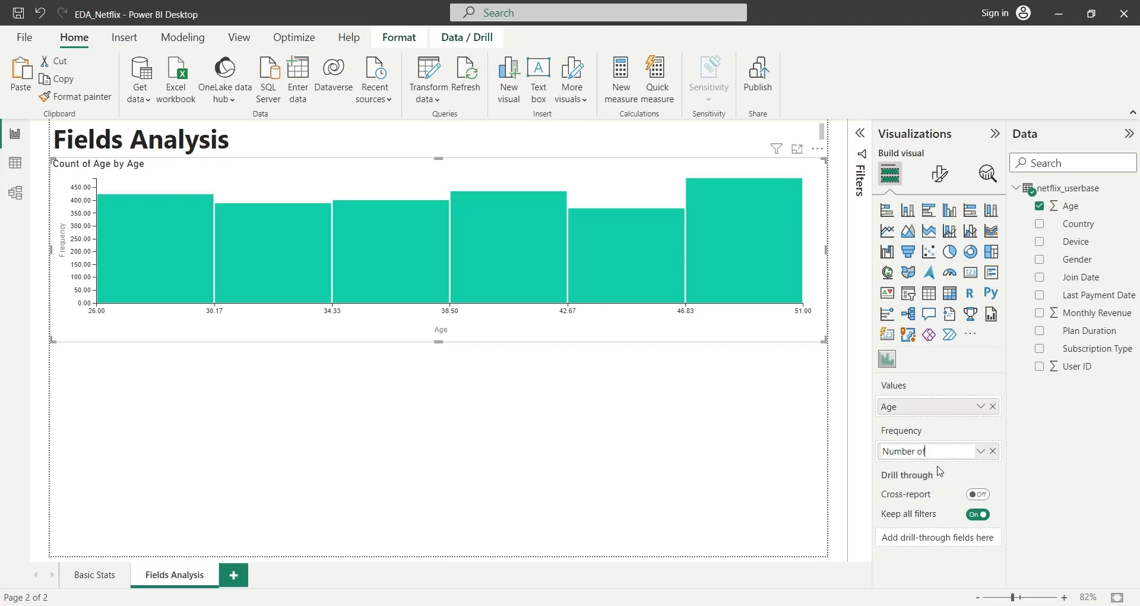
type(" Customers")
key("Return")
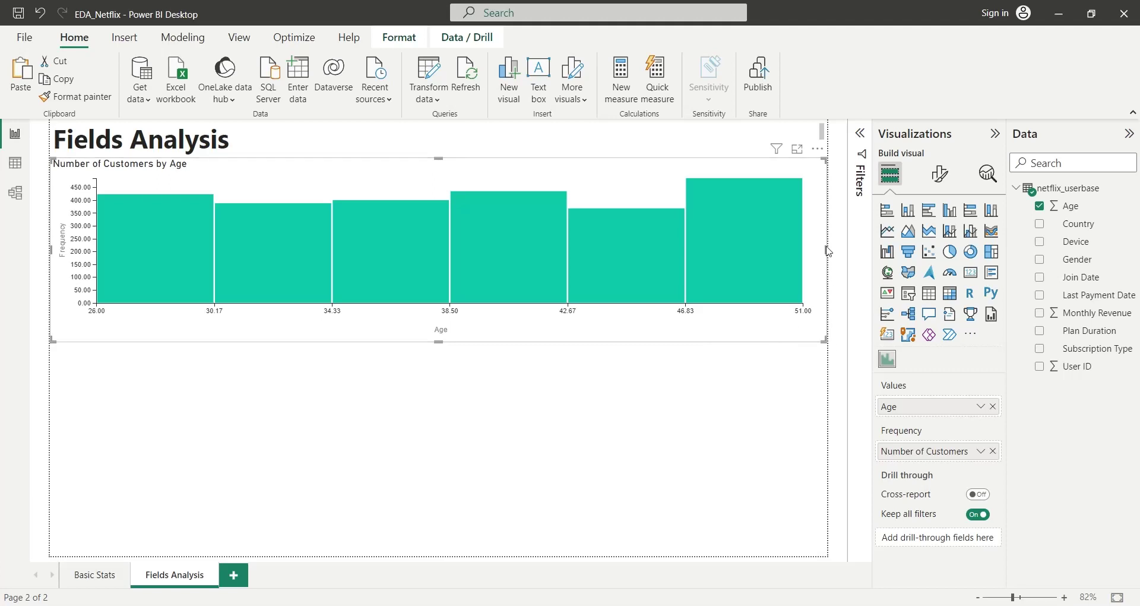
Narrow the histogram to the left half of the page.
left_click_drag(826, 249, 438, 250)
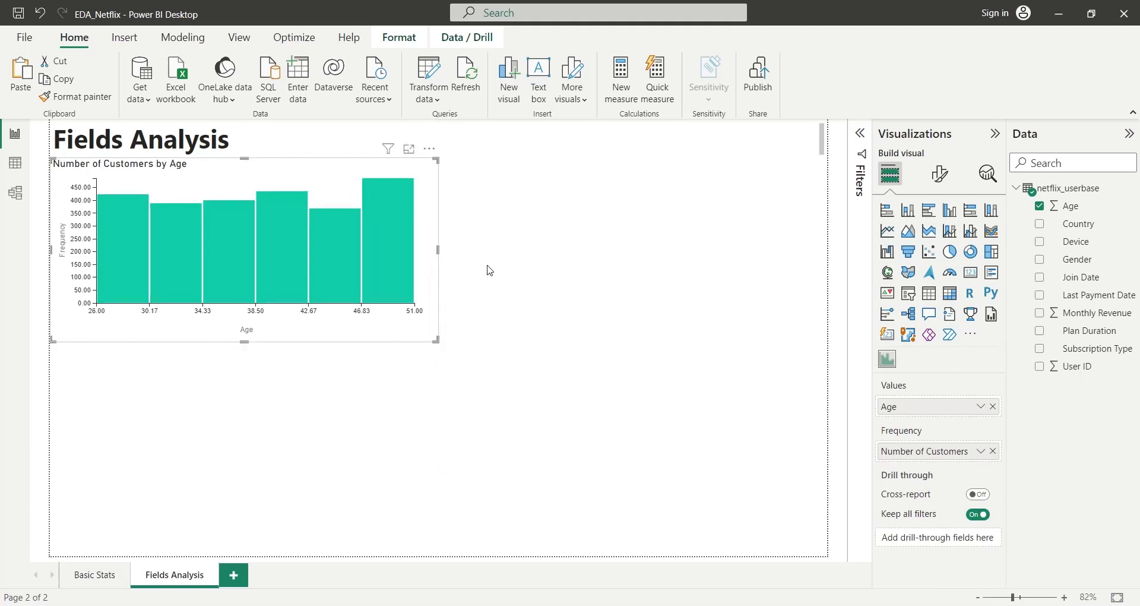
left_click(490, 271)
Set the number of bins in the age histogram to 5.
left_click(409, 335)
left_click(940, 173)
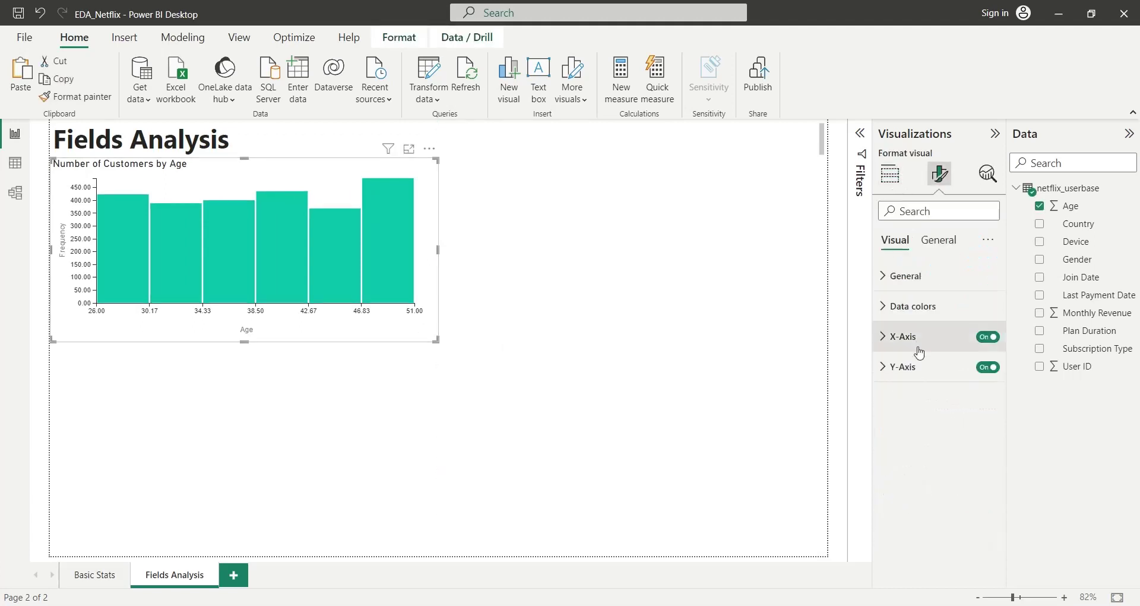
left_click(911, 276)
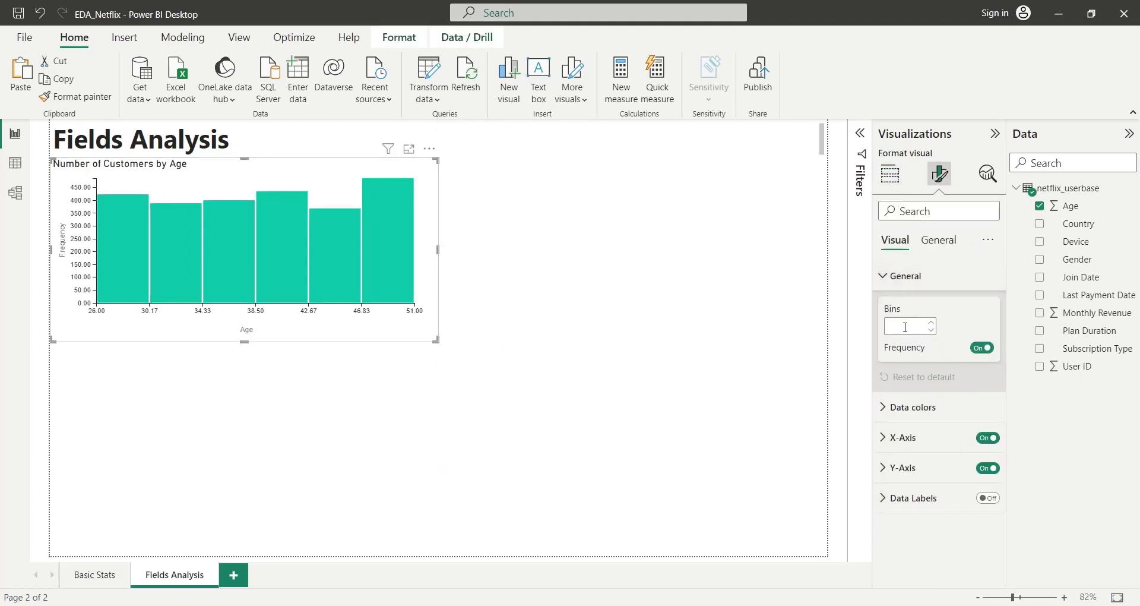
type("5")
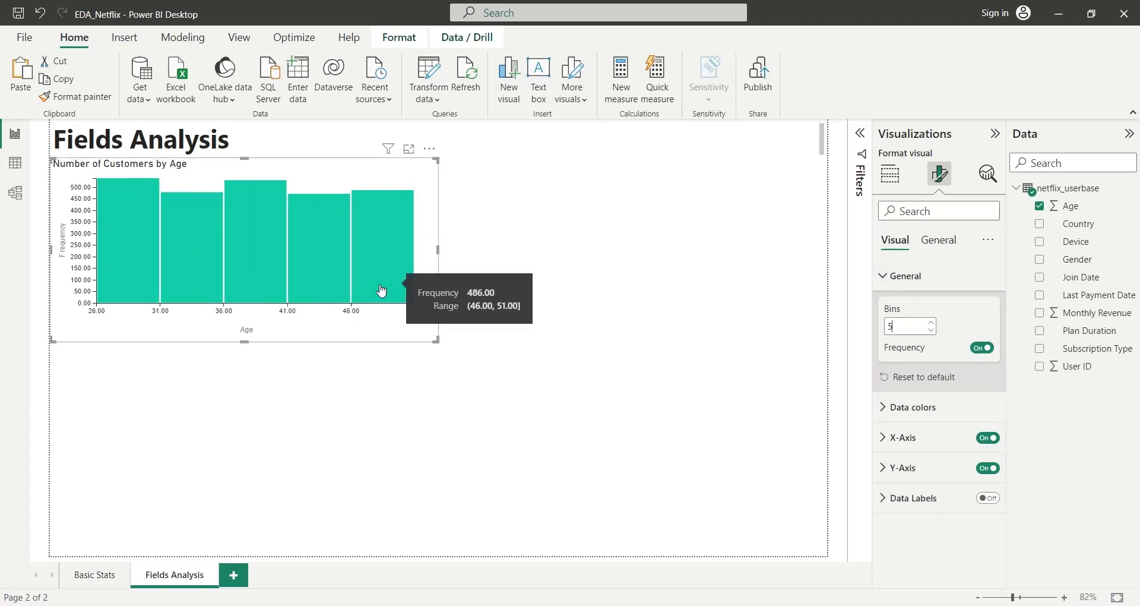
left_click(271, 421)
left_click(273, 332)
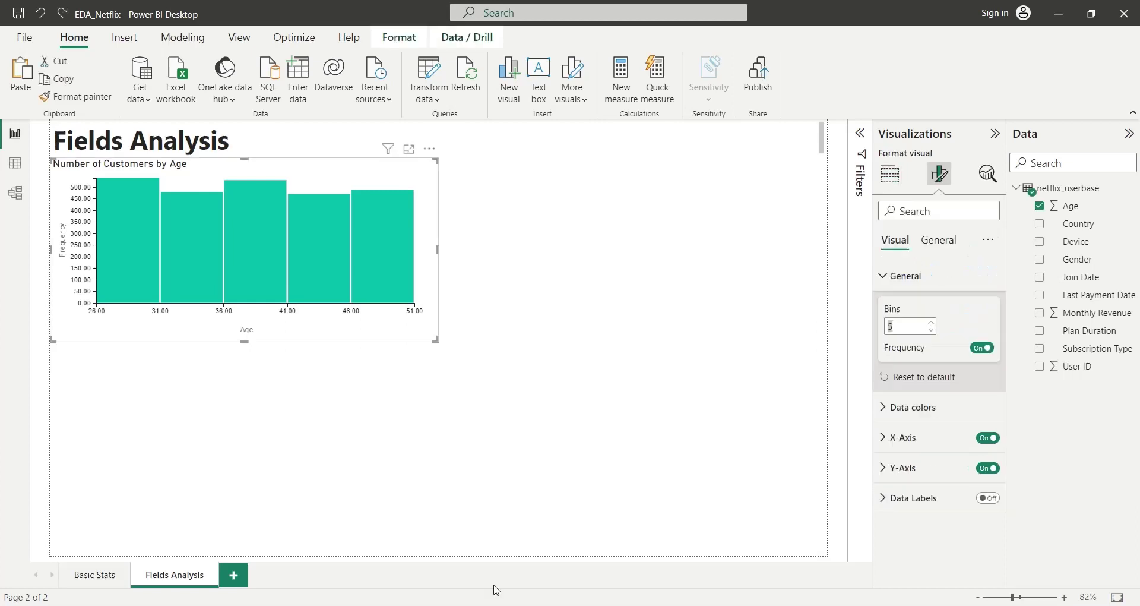
Set the decimal places of the age histogram's Y-axis to 0.
left_click(885, 470)
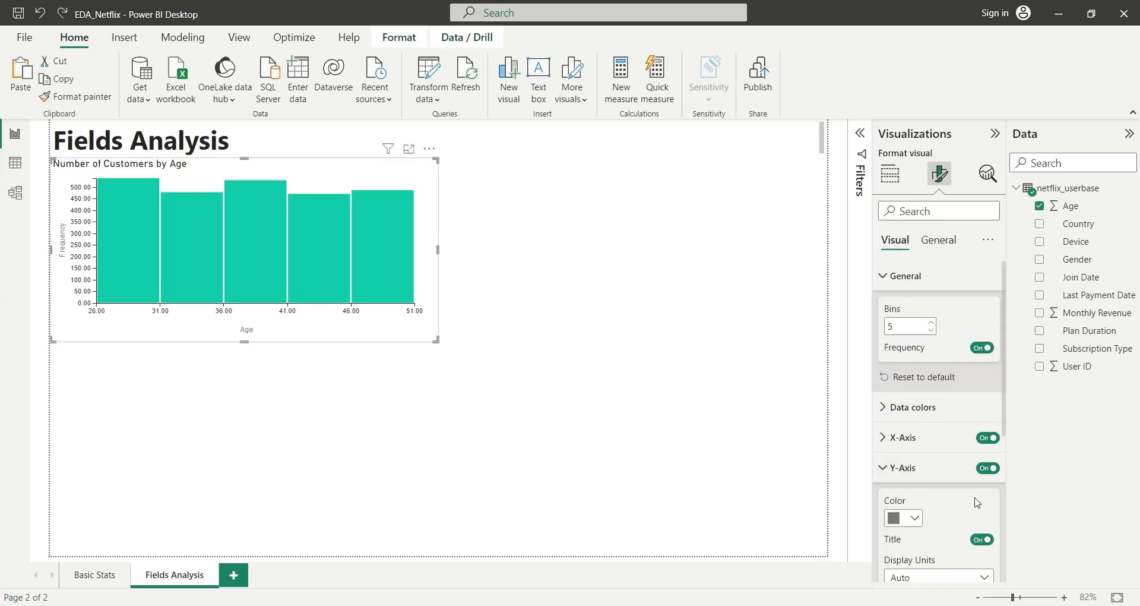
scroll(935, 451, "down", 3)
left_click(931, 428)
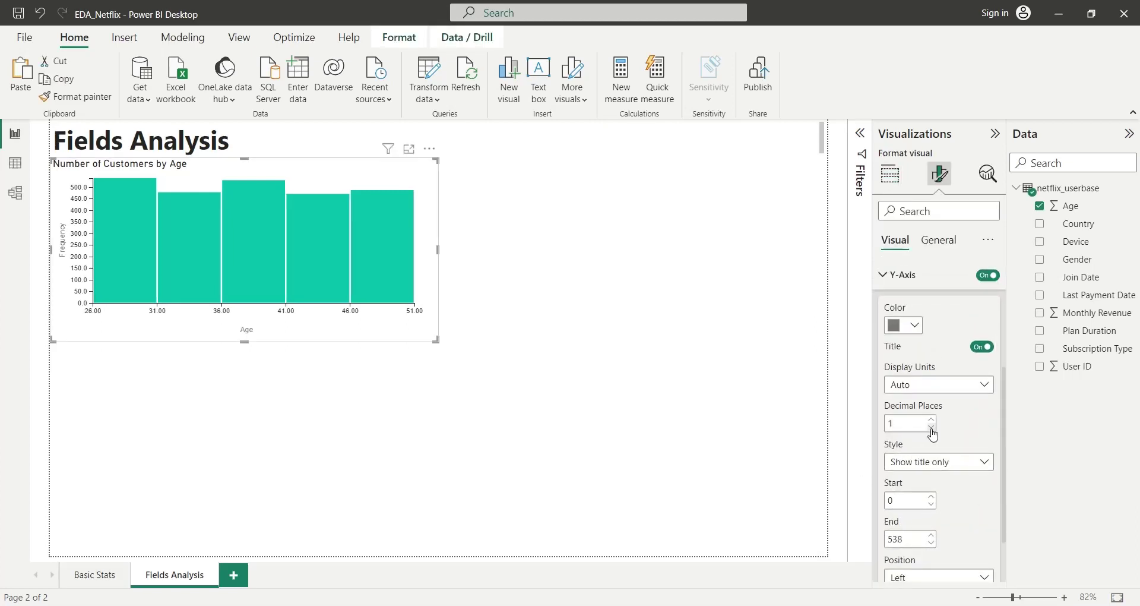
left_click(932, 428)
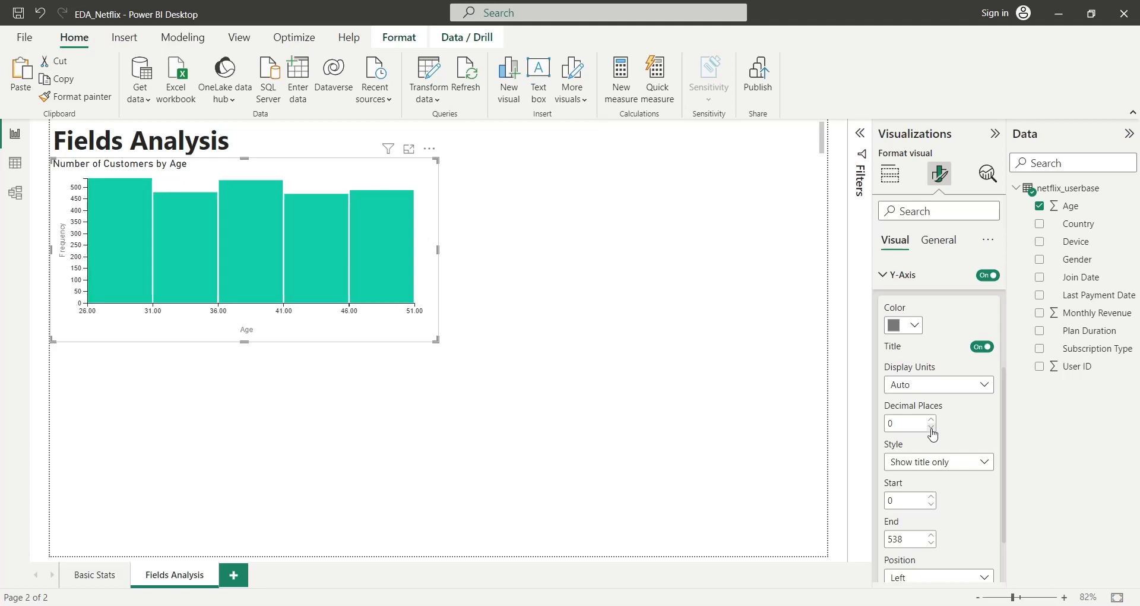
left_click(904, 278)
Set the decimal places of the age histogram's X-axis to 0 and deselect the visual.
left_click(904, 438)
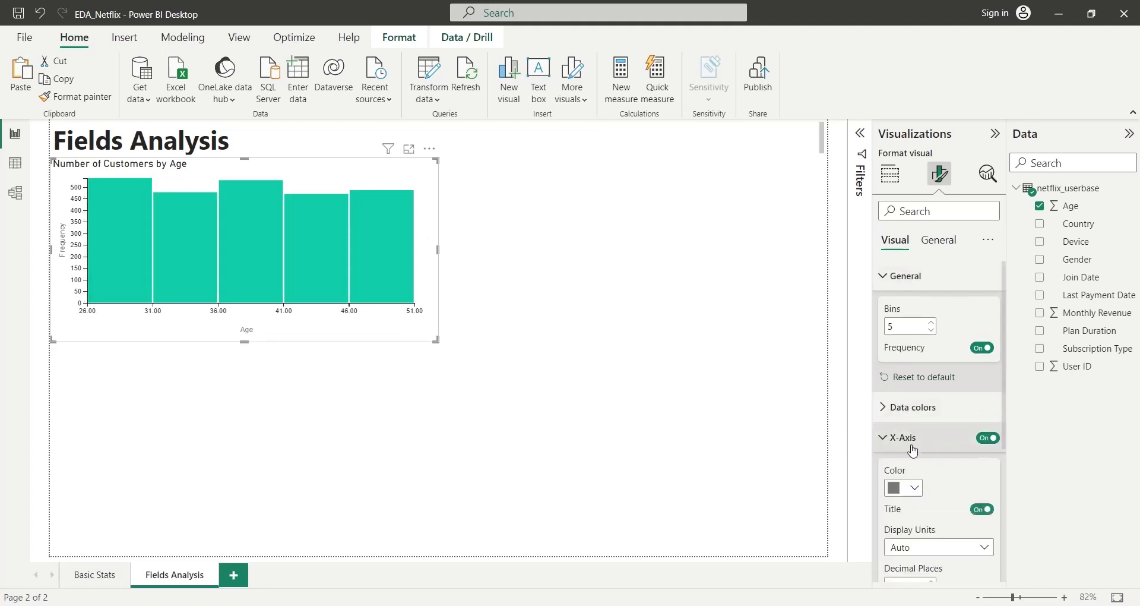
scroll(938, 433, "down", 3)
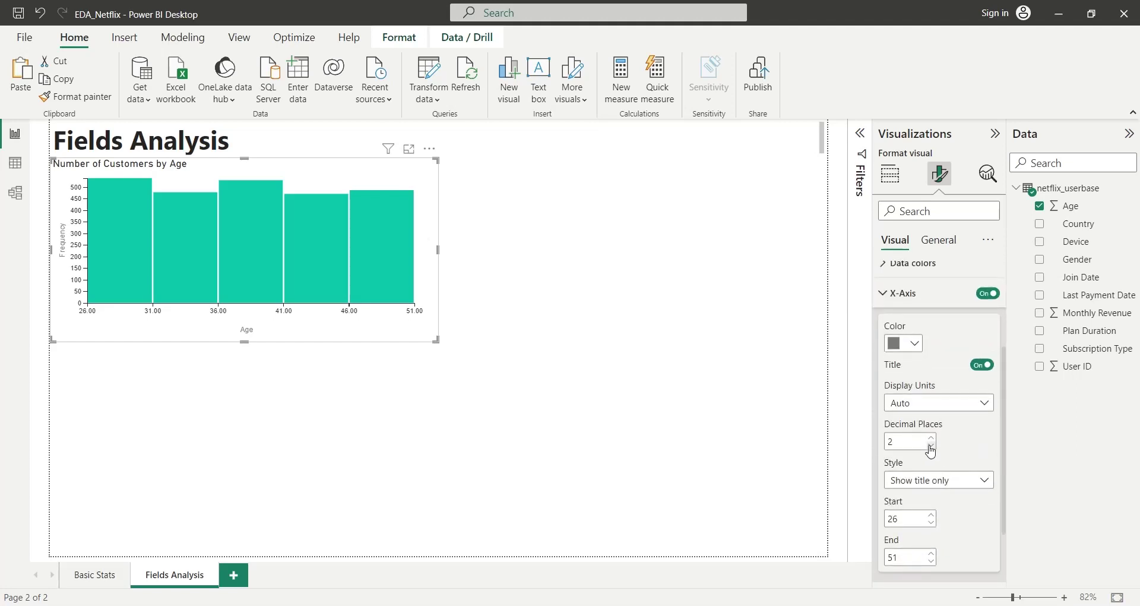
left_click(931, 445)
left_click(931, 446)
left_click(487, 325)
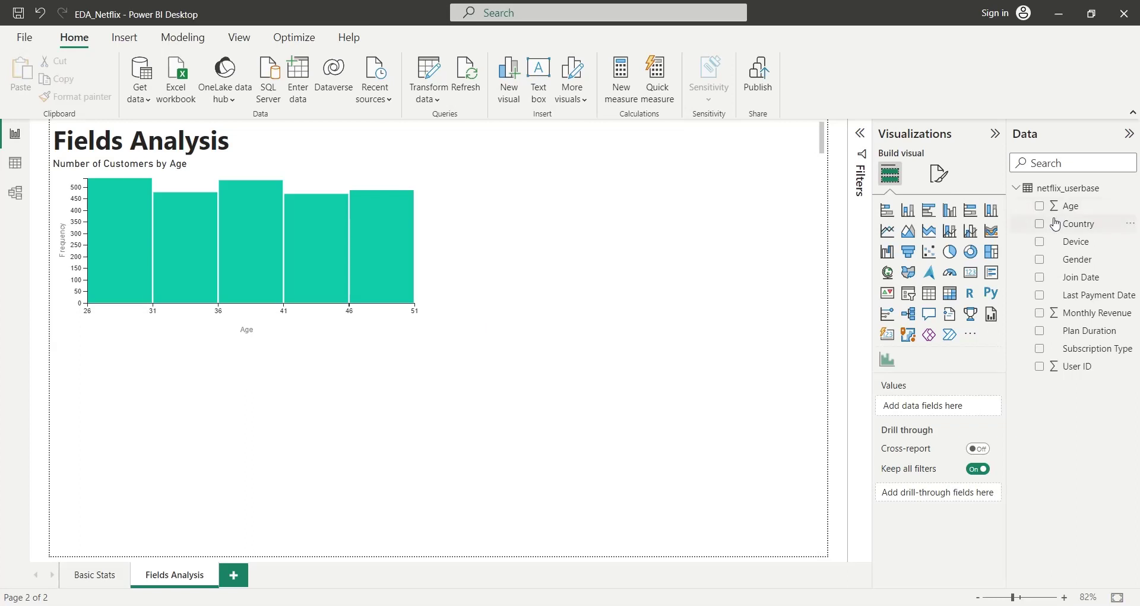
Create a clustered column chart beside the histogram with Country on the X-axis and the count of Country on the Y-axis.
left_click_drag(1056, 224, 549, 234)
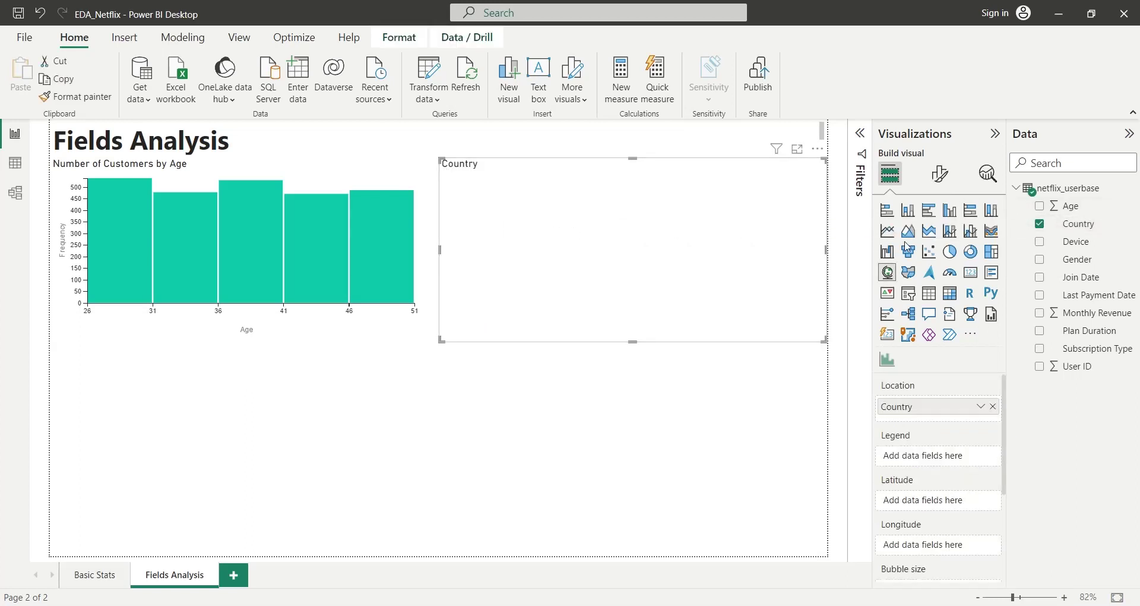
left_click(950, 211)
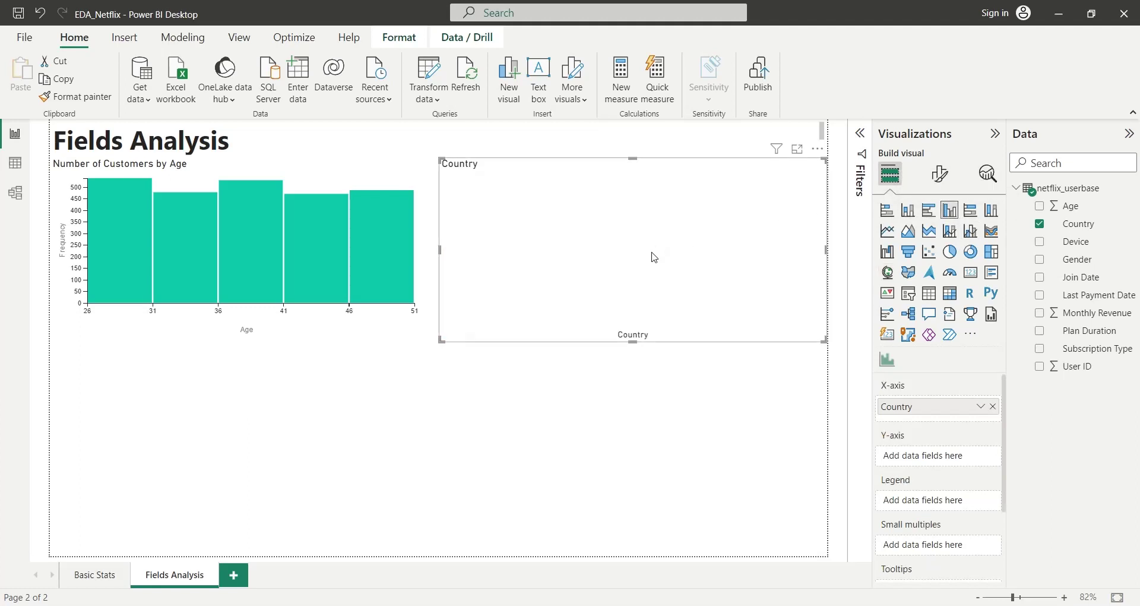
mouse_move(522, 306)
left_mouse_down()
mouse_move(504, 279)
mouse_move(505, 311)
left_mouse_up()
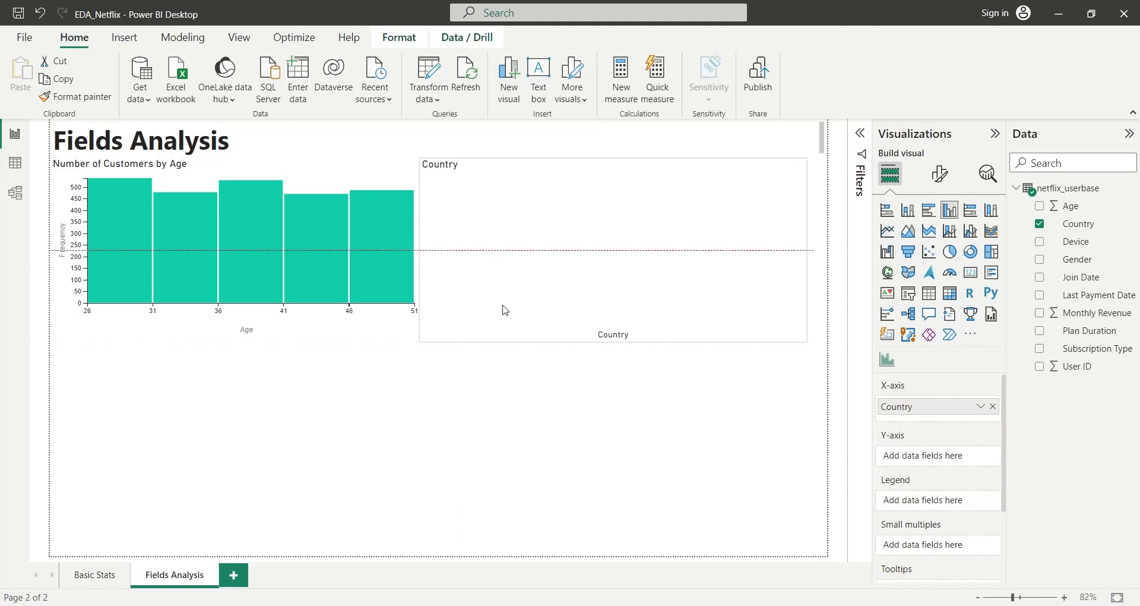
mouse_move(611, 341)
left_mouse_down()
mouse_move(607, 328)
mouse_move(611, 341)
left_mouse_up()
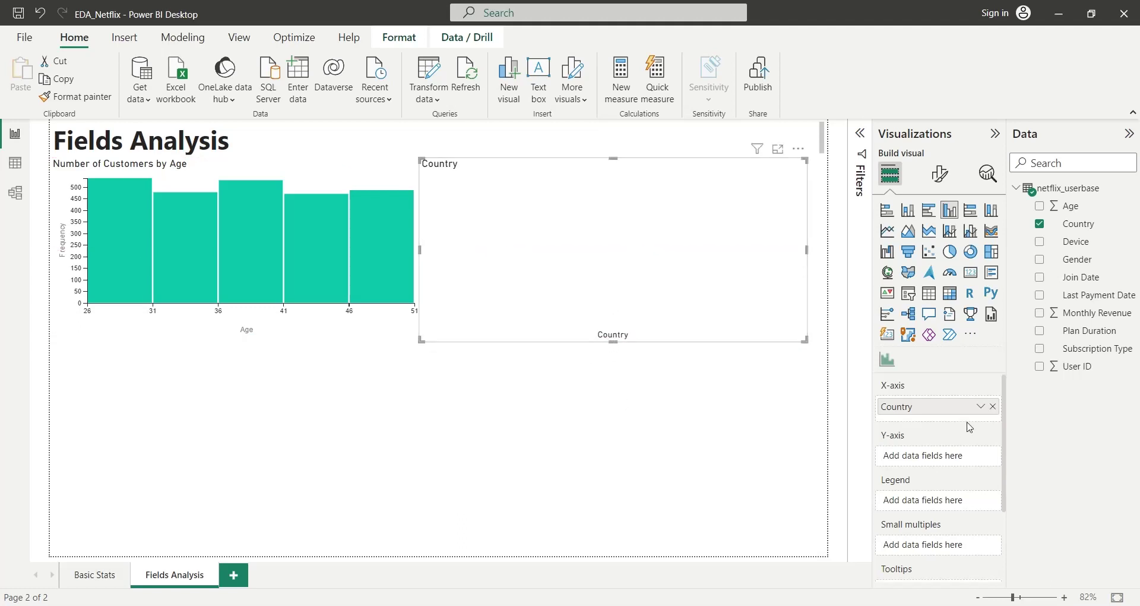
left_click_drag(1079, 224, 947, 458)
Rename the country chart's Y-axis field as Number of Customers.
double_click(944, 458)
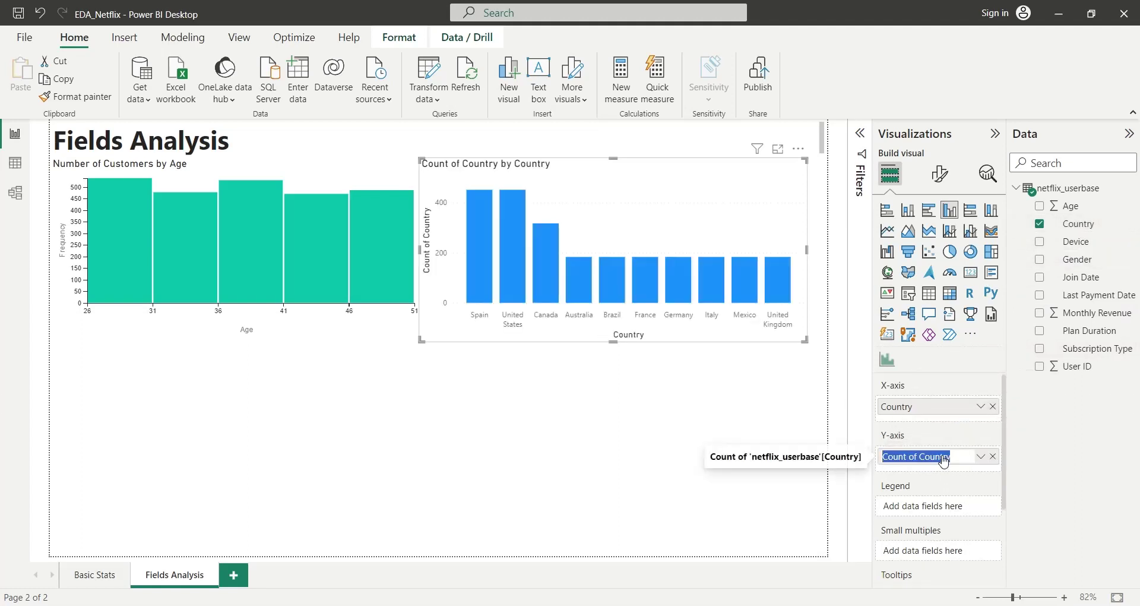
type("M")
type("umb")
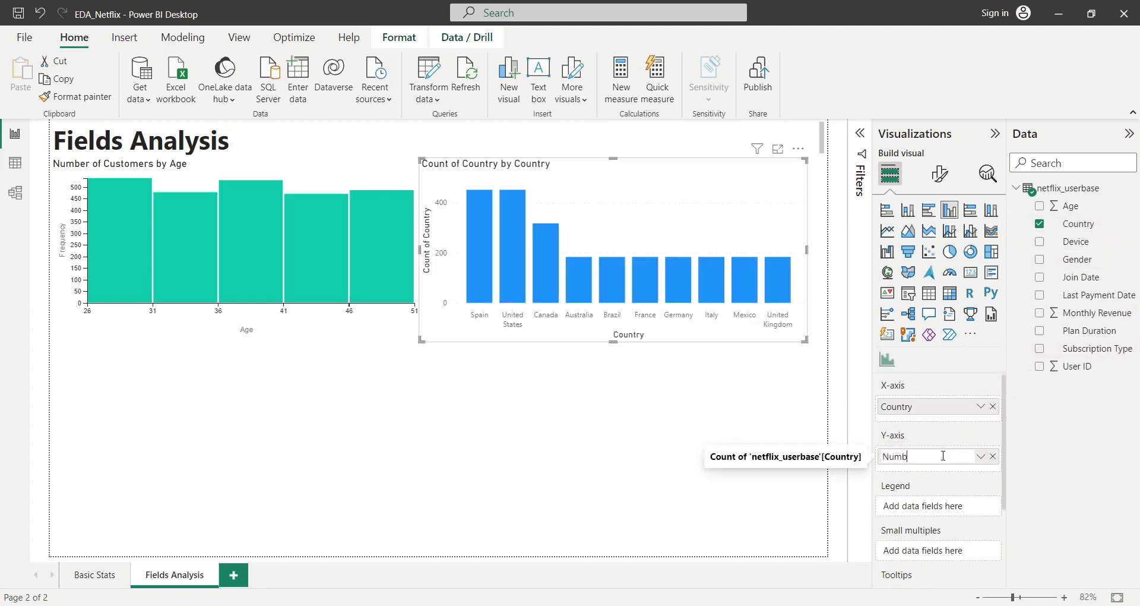
type("er of Cus")
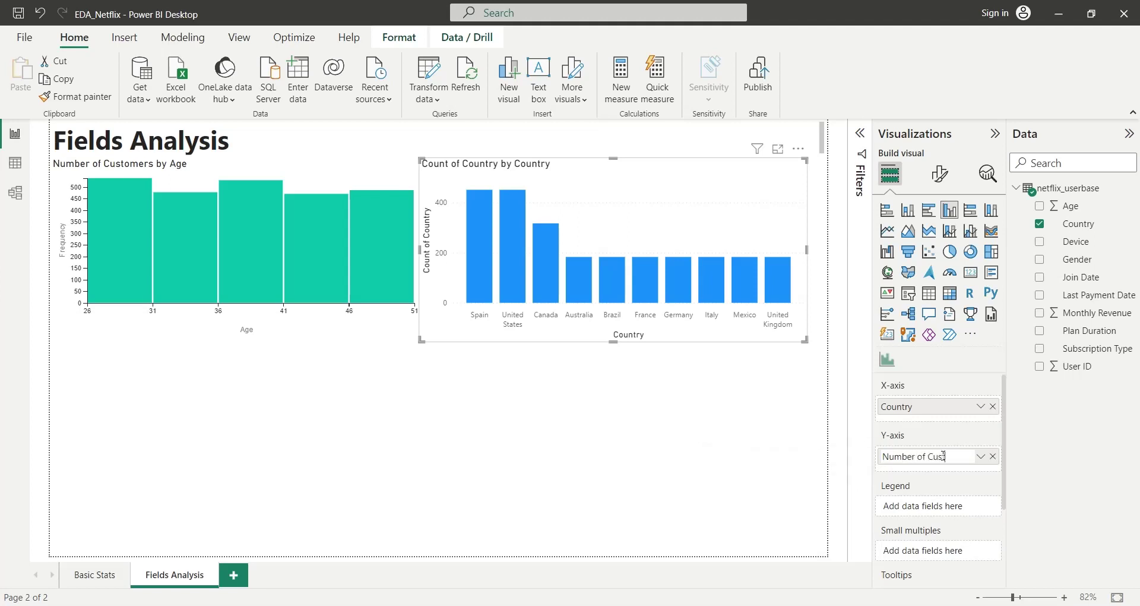
type("tomers")
key("Return")
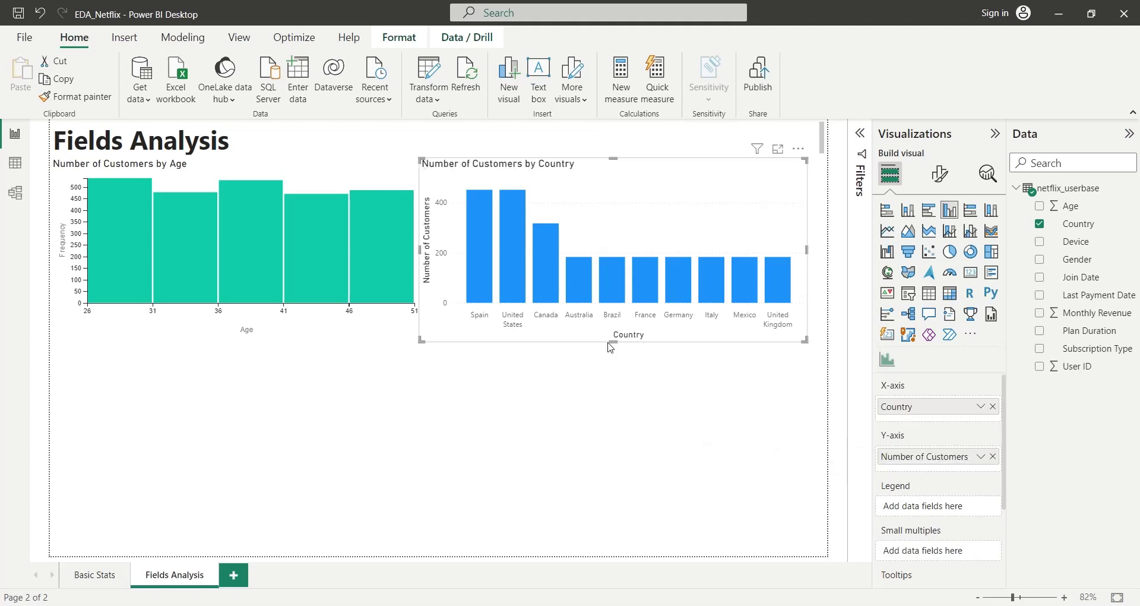
Narrow the country chart and the age histogram to about a quarter of the page width each, side by side.
left_click_drag(478, 339, 108, 339)
left_click(50, 253)
left_click_drag(50, 252, 248, 254)
left_click(190, 335)
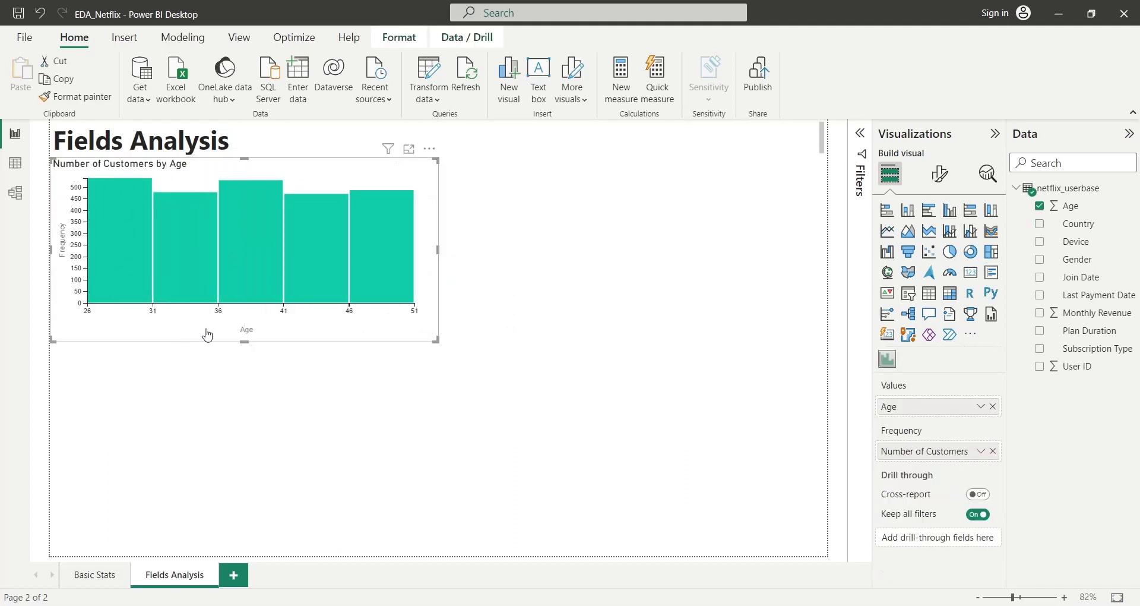
left_click_drag(438, 251, 248, 288)
left_click(295, 343)
left_click(461, 358)
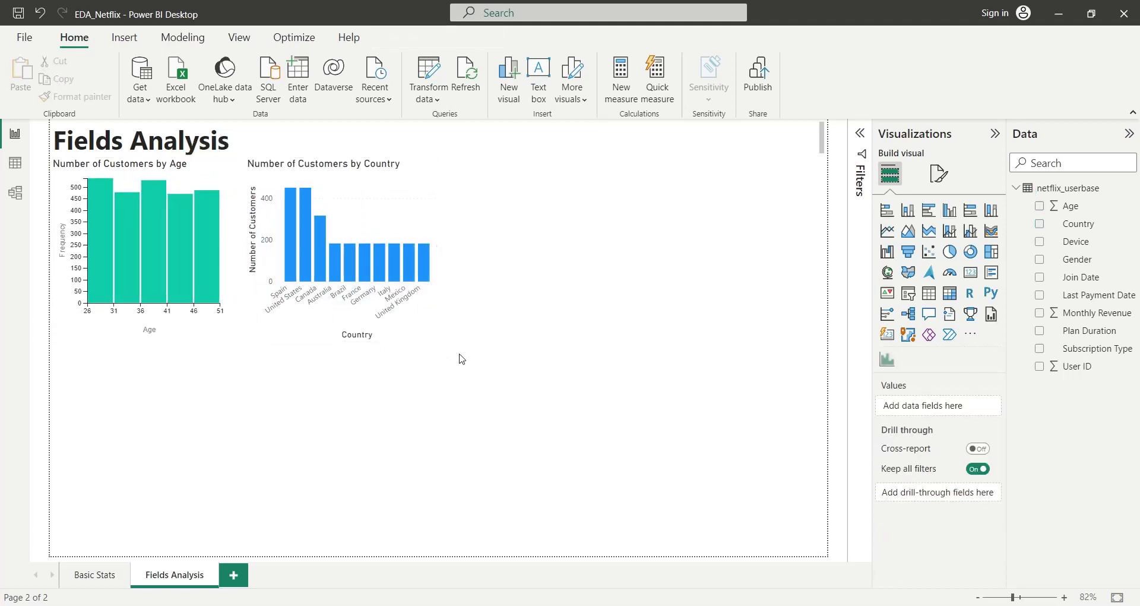
Create a donut chart on the free right half of the page with Device as legend and the count of Device as values.
left_click_drag(1065, 241, 560, 278)
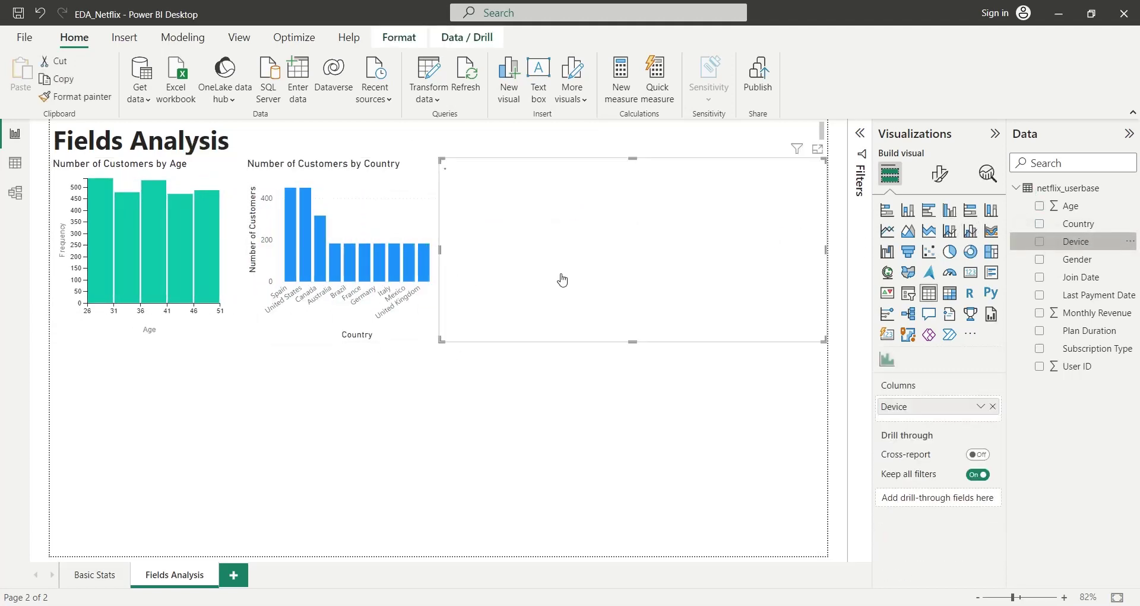
left_click(973, 254)
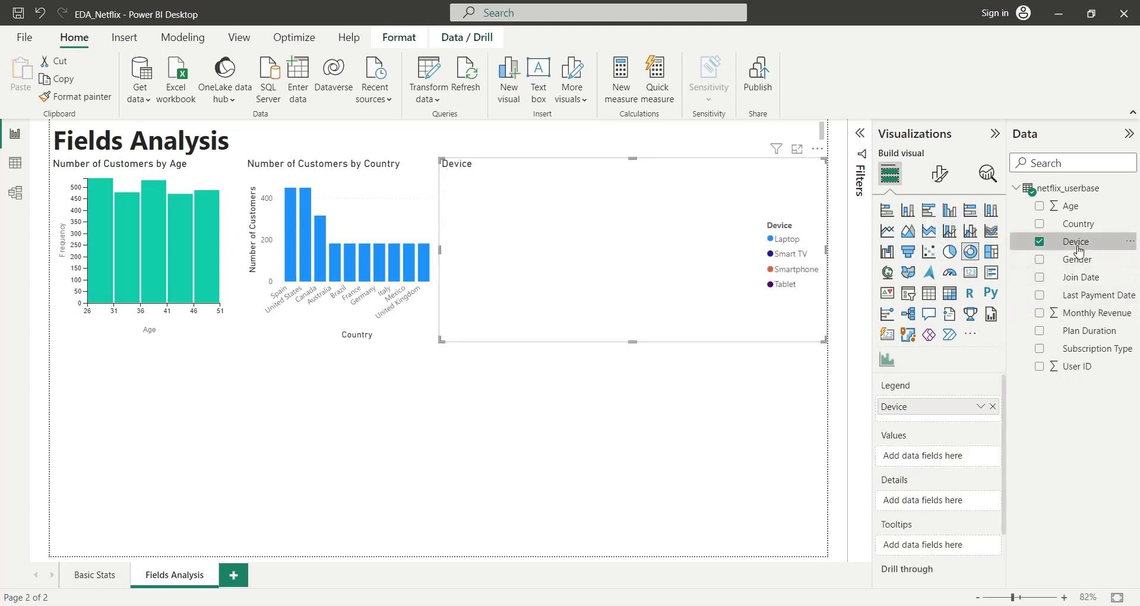
left_click_drag(1072, 242, 950, 459)
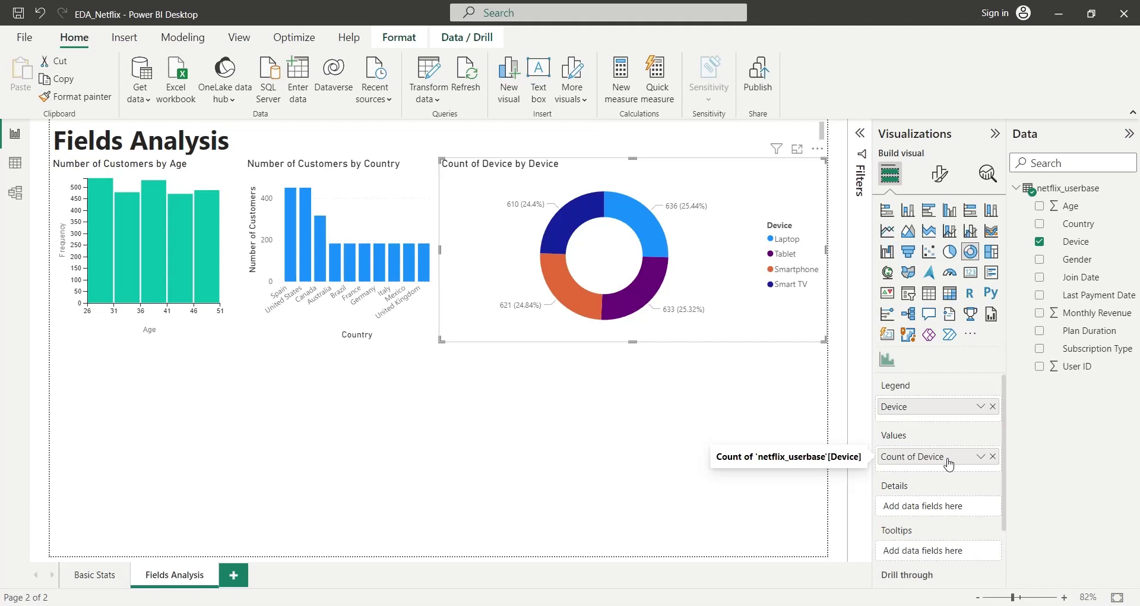
Rename the device donut chart's values field as Number of Customers.
double_click(949, 459)
type("Numb")
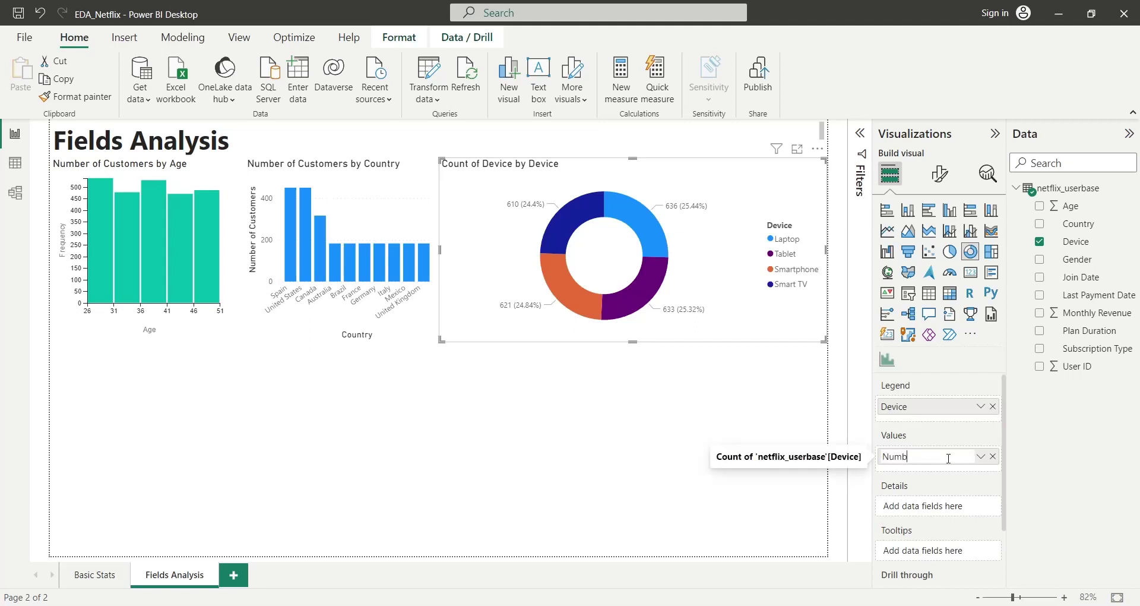
type("er oc")
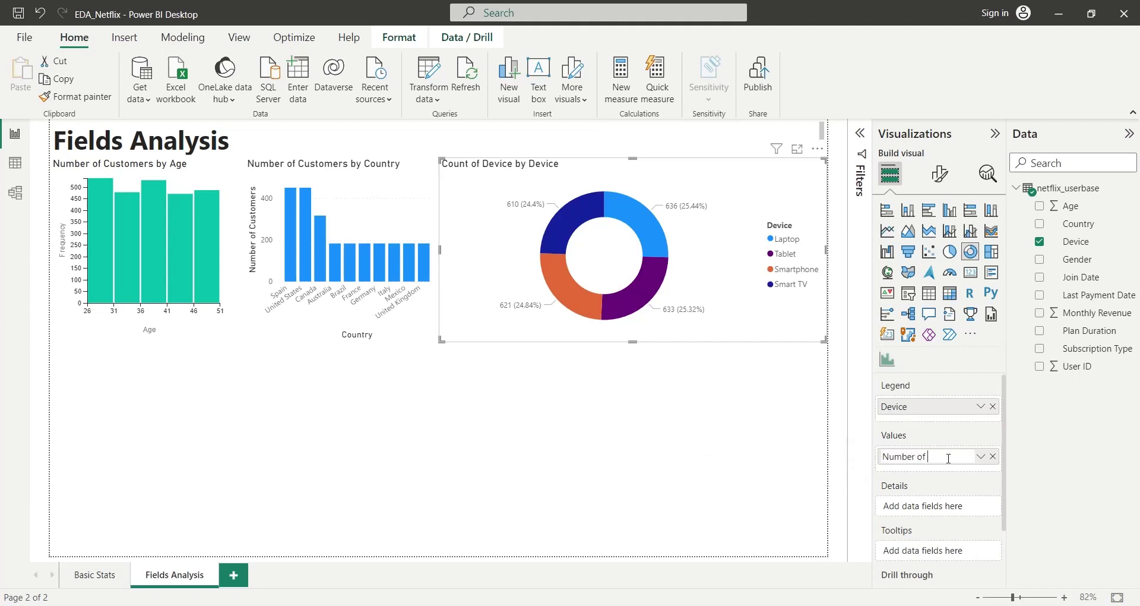
type(" Customers")
key("Return")
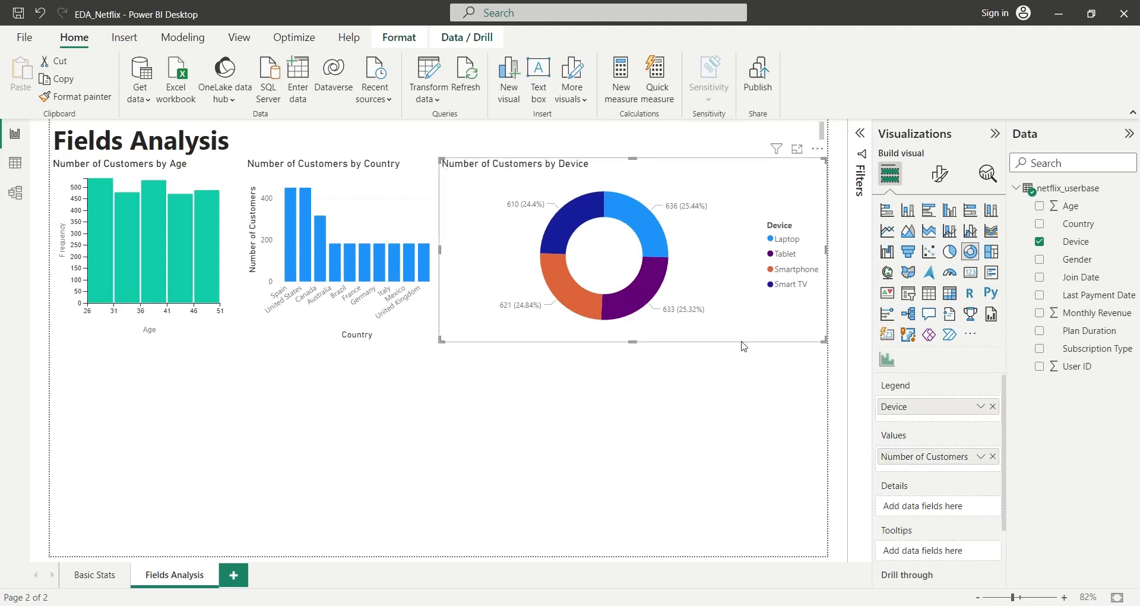
Narrow the device donut chart to about a quarter of the page width and place it directly beside the country chart.
left_click_drag(742, 330, 553, 327)
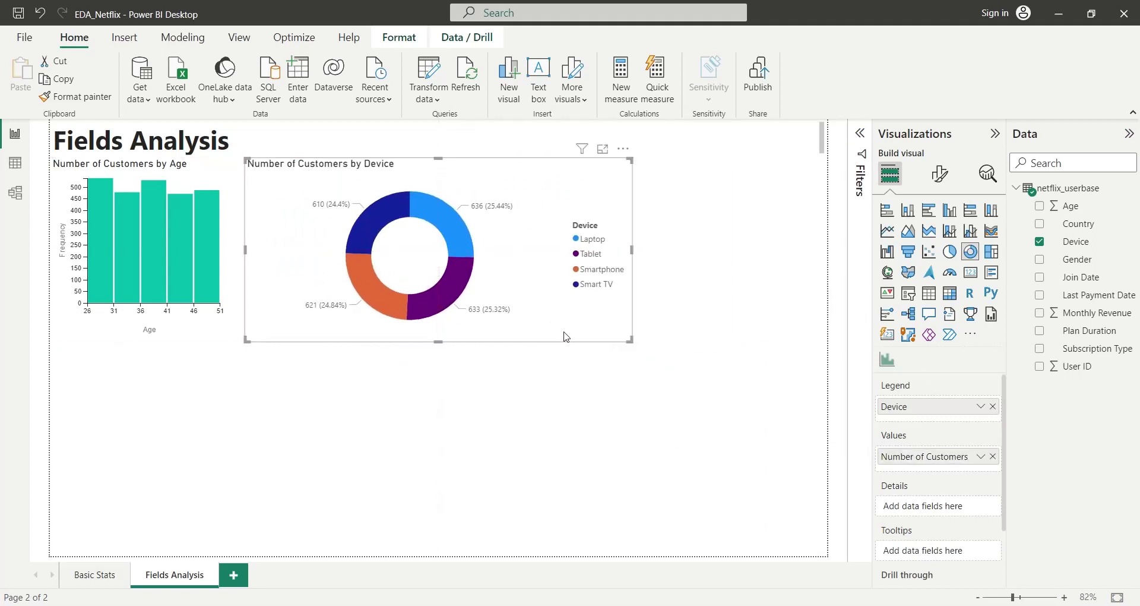
left_click_drag(630, 248, 449, 254)
left_click_drag(430, 212, 624, 213)
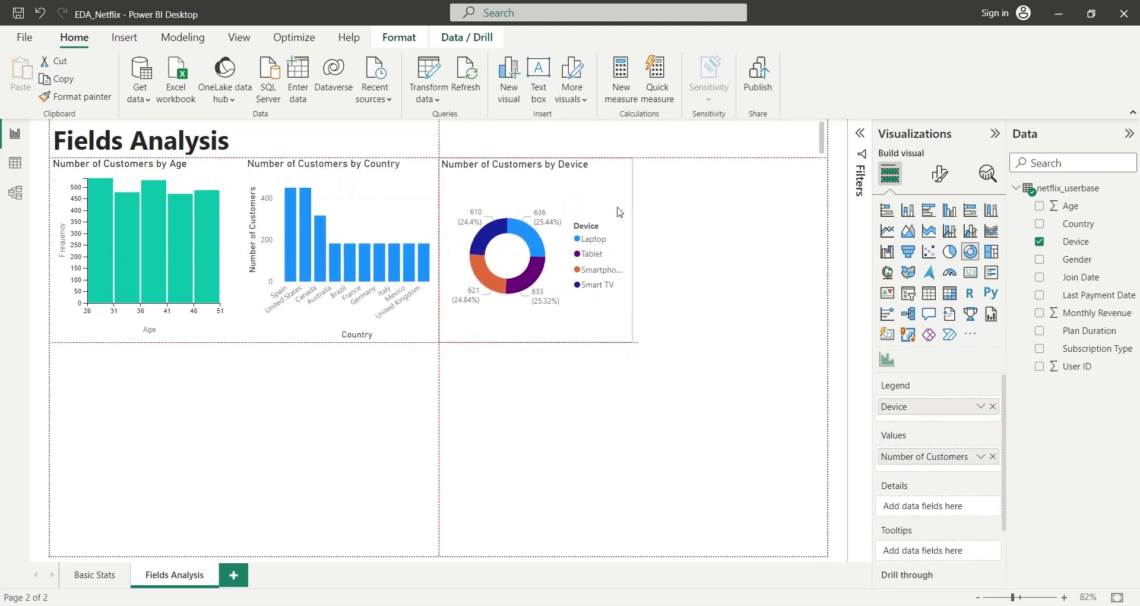
left_click(679, 262)
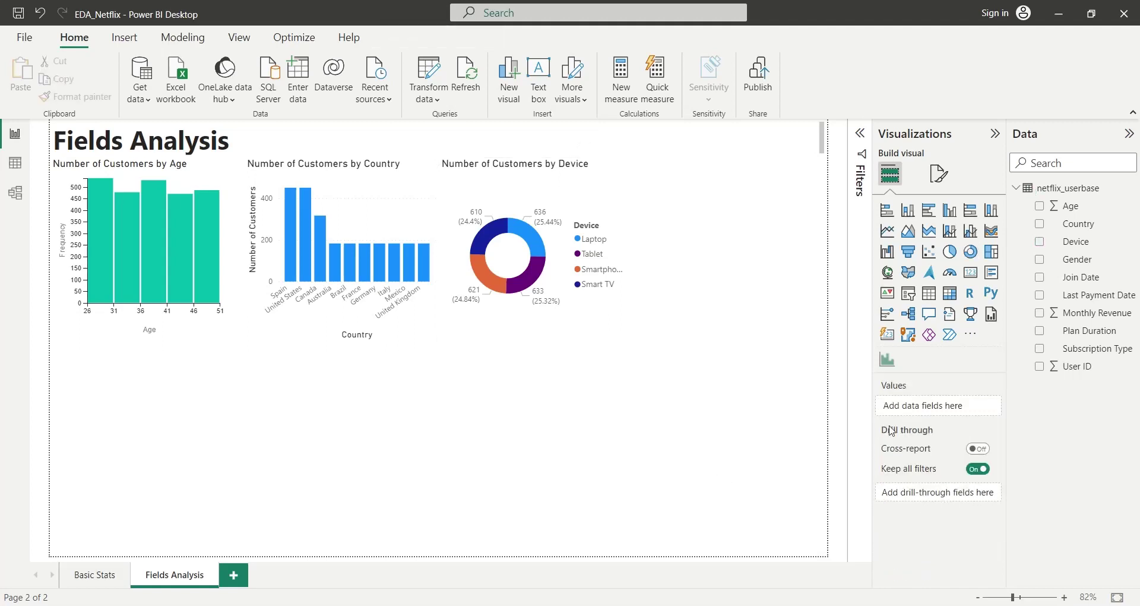
Create a donut chart beside the device chart with Gender as legend and its count as values, renamed as Number of Customers.
left_click_drag(1077, 260, 750, 245)
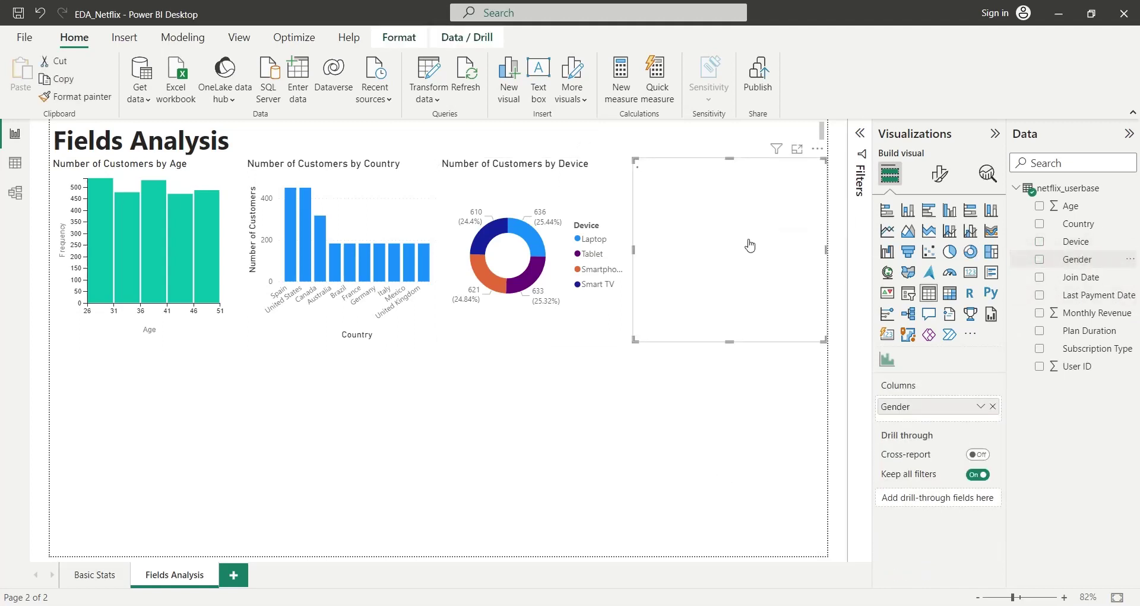
left_click(970, 252)
left_click_drag(1069, 261, 939, 463)
double_click(940, 459)
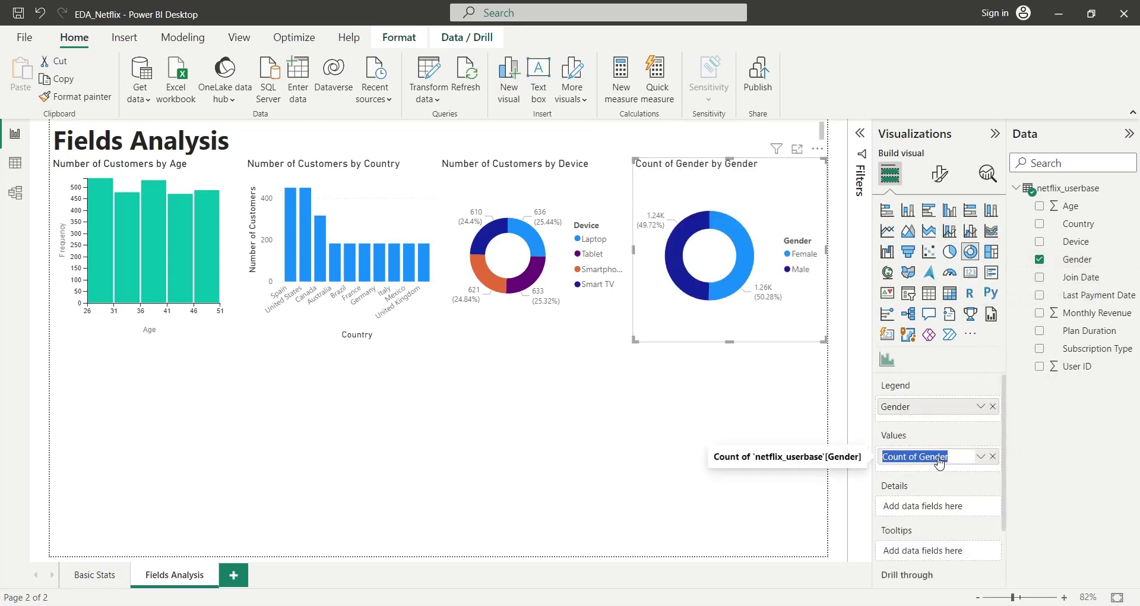
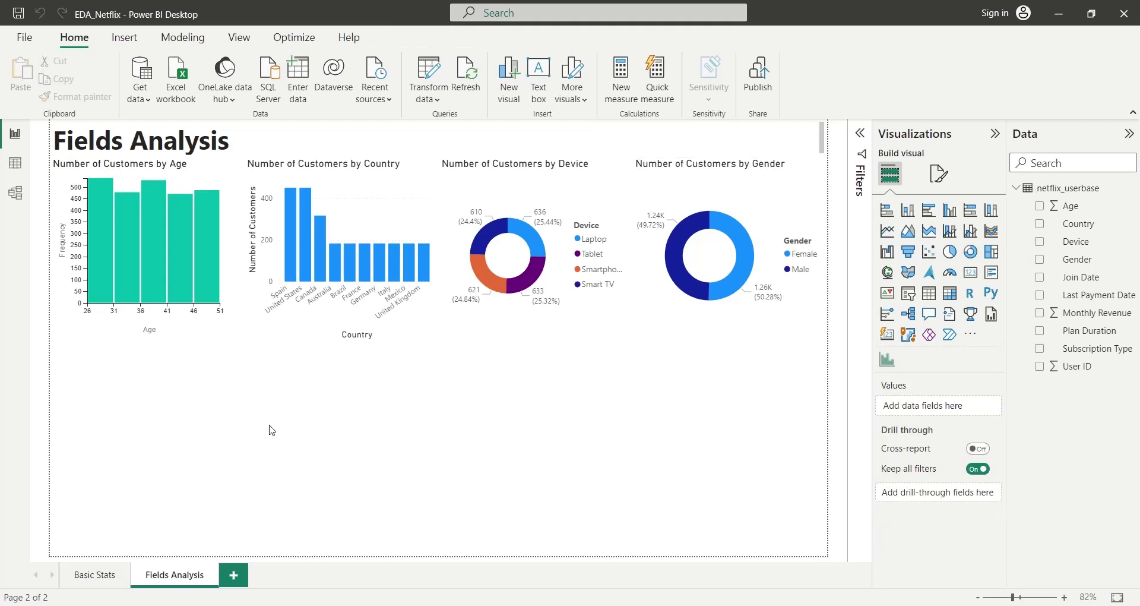
Start a calculated column Join Date Proper in netflix_userbase using DATE, with the last two characters of Join Date plus 2000 as the year.
left_click(18, 167)
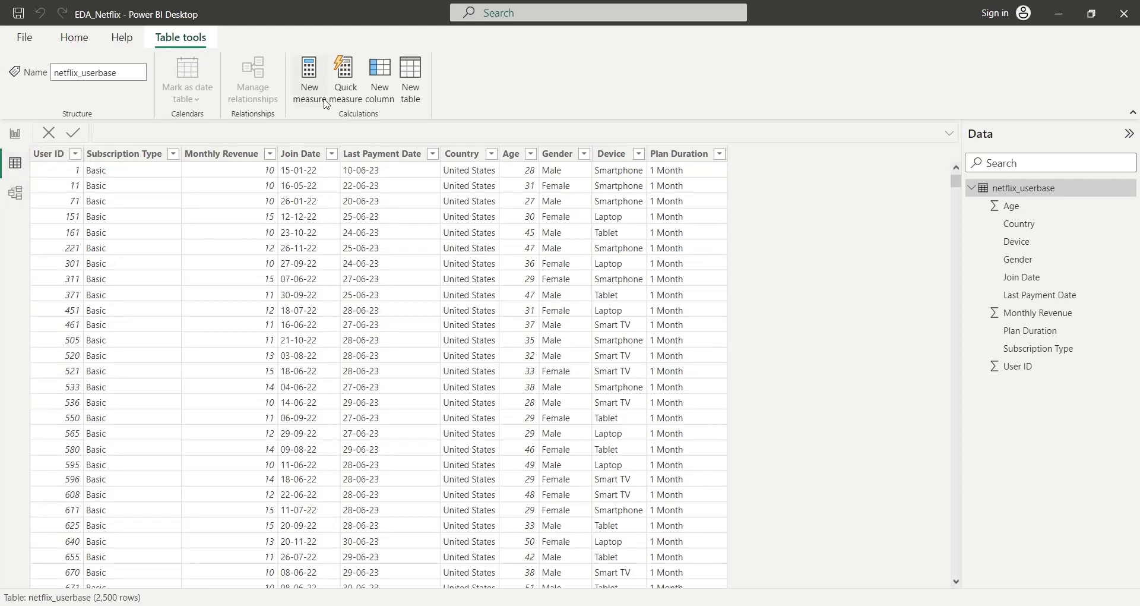
left_click(389, 98)
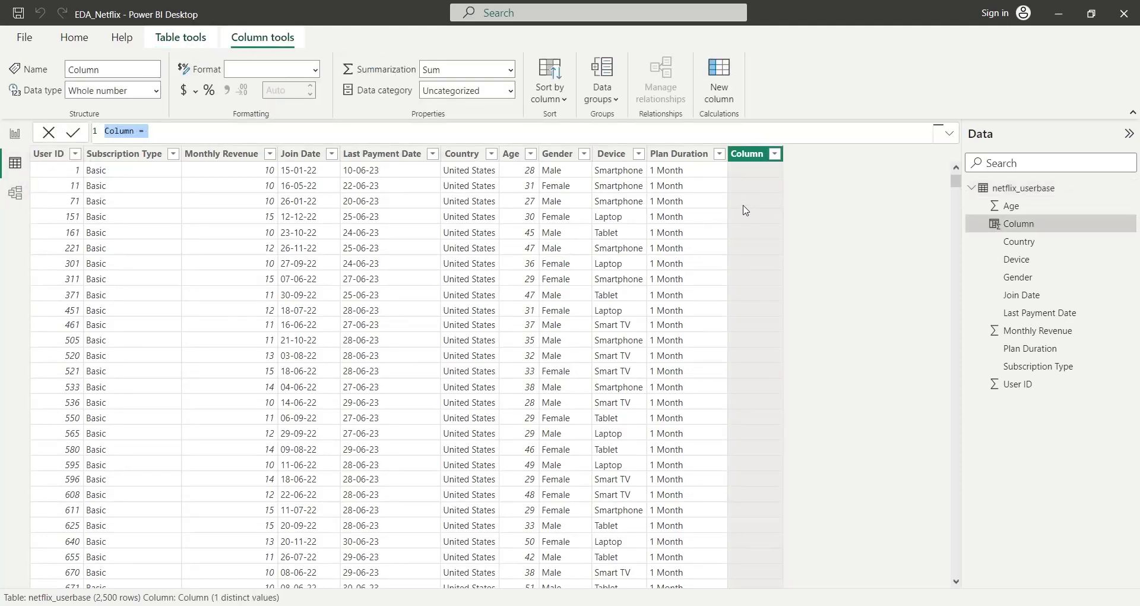
type("Join Da")
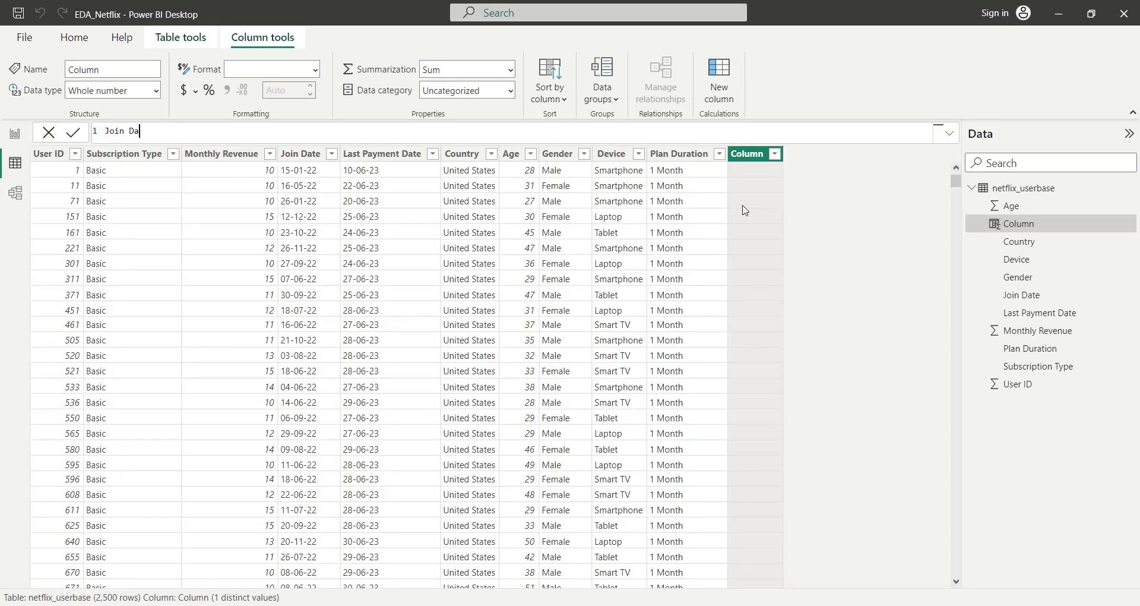
type("te Proper = date(")
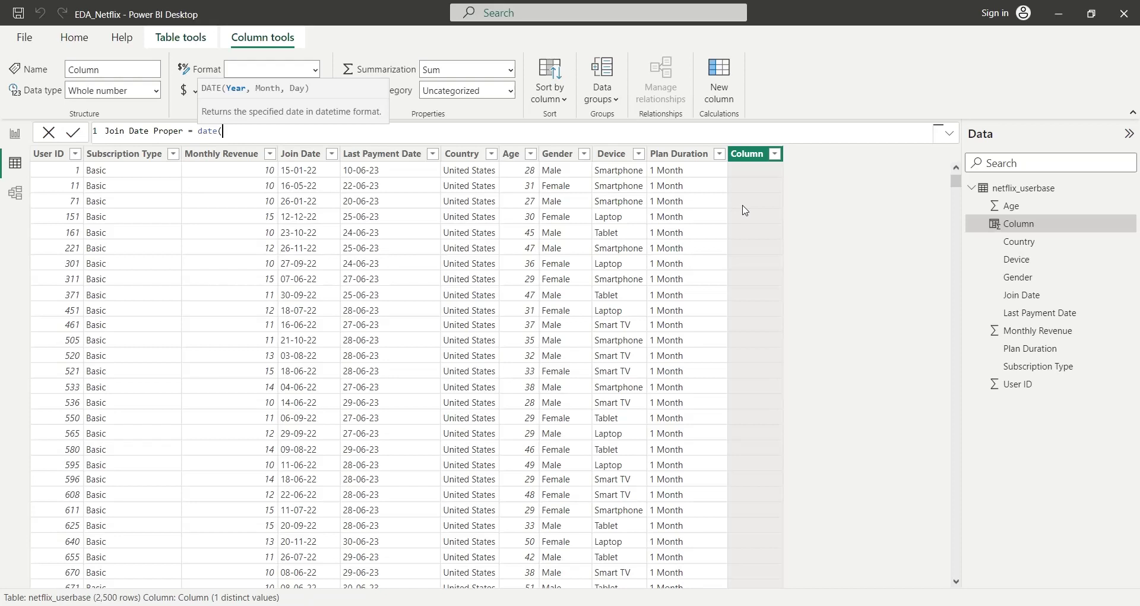
type("right")
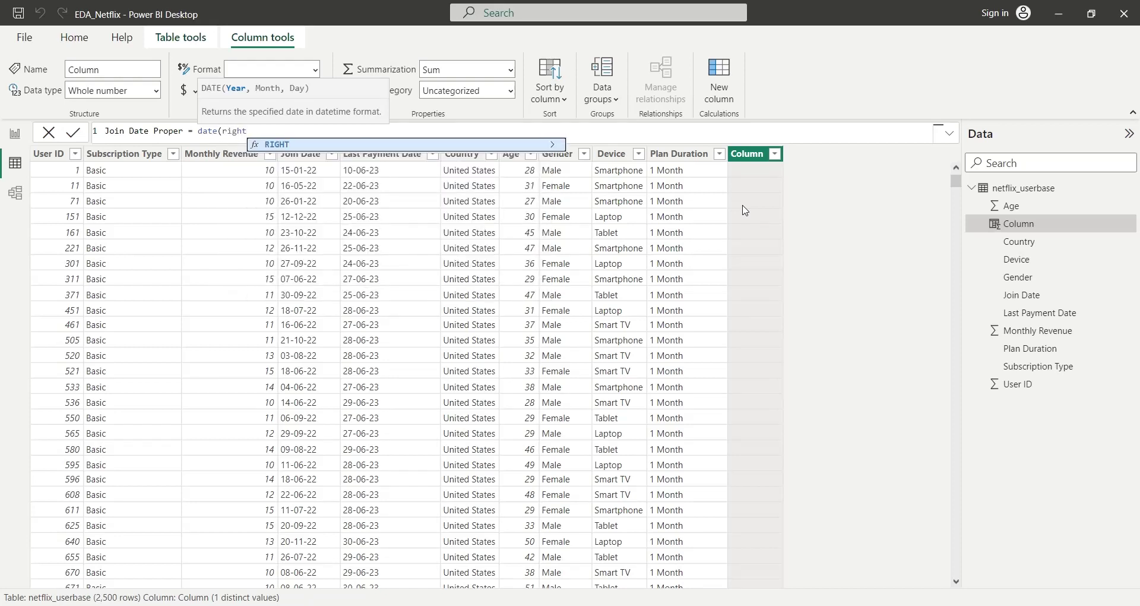
type("(")
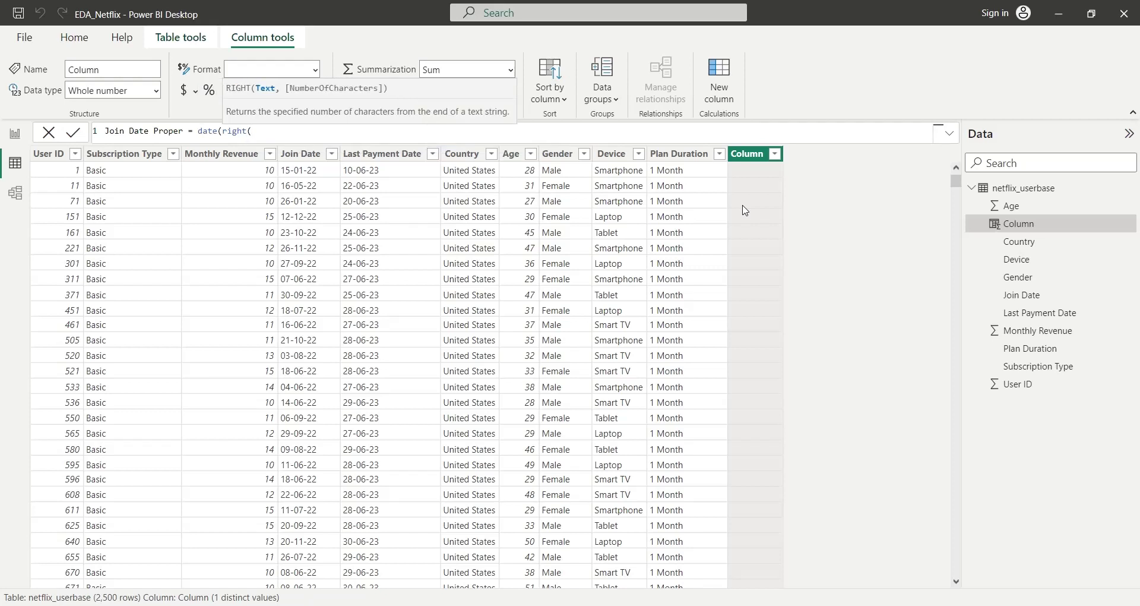
type("join")
key("Tab")
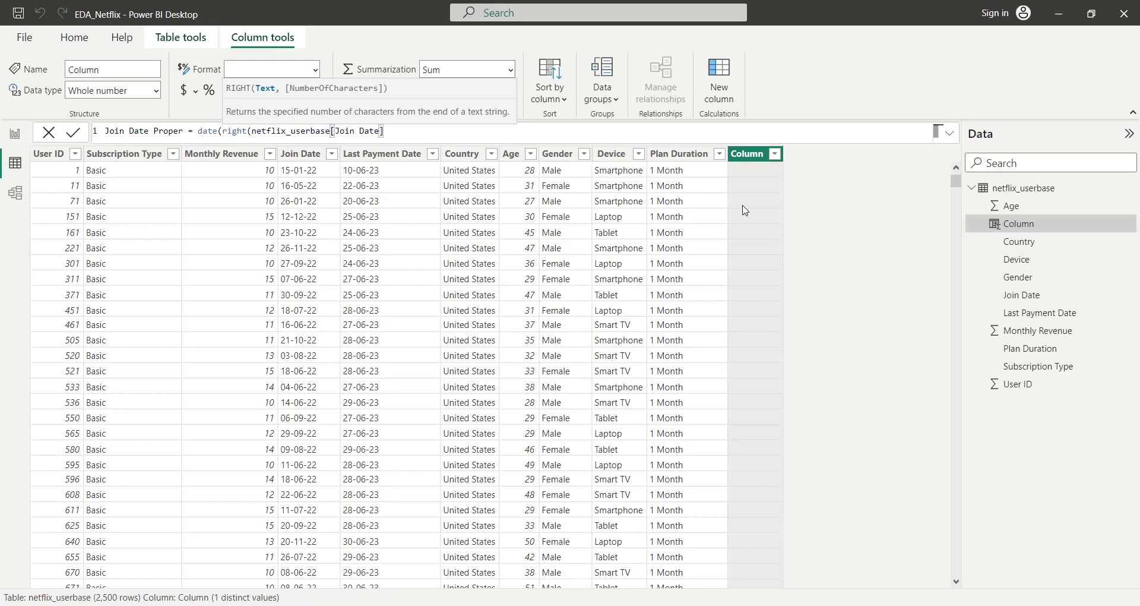
type(",")
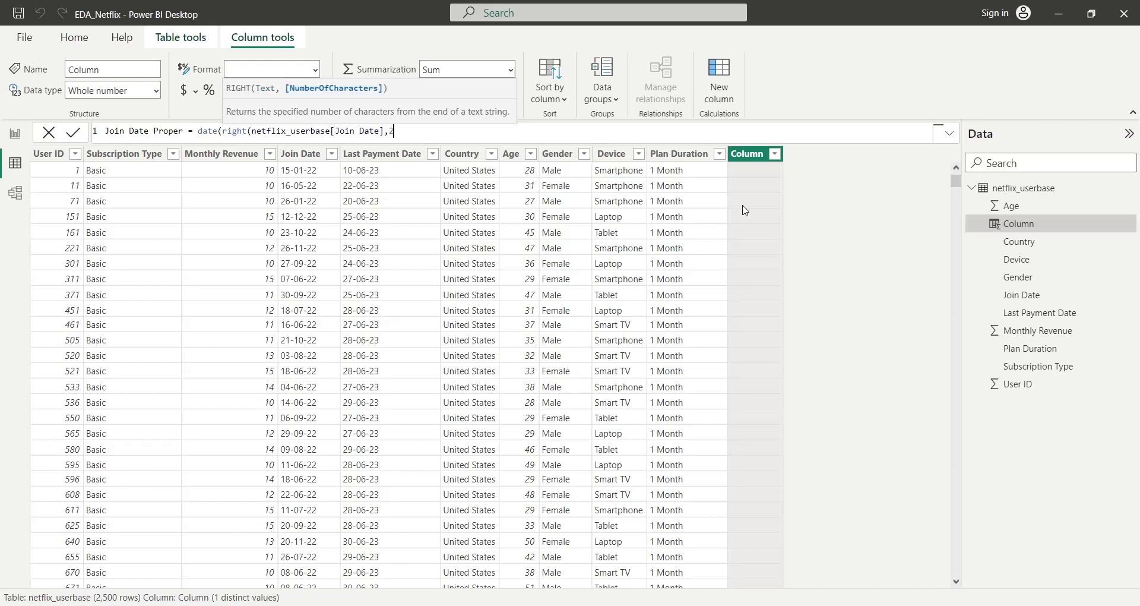
type("2)")
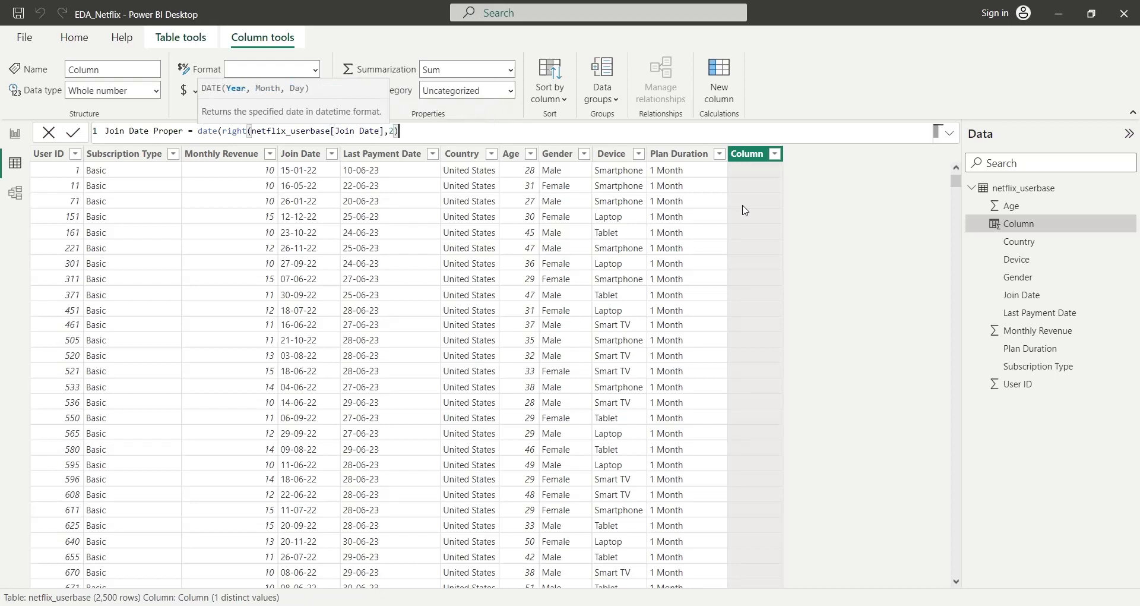
type("+2000,mid")
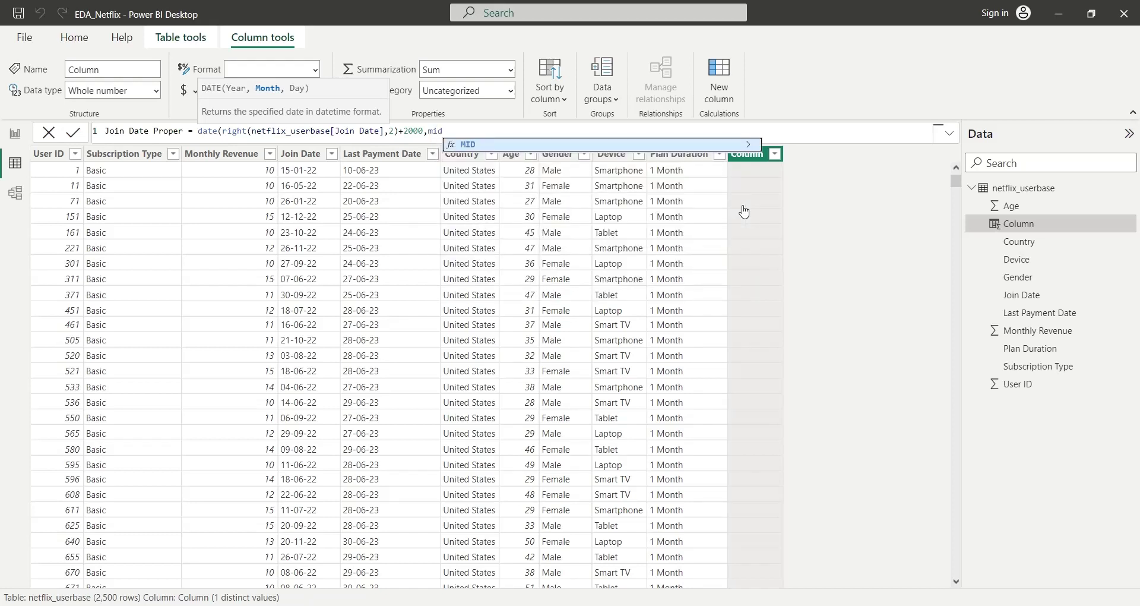
Complete the Join Date Proper formula with MID of Join Date from position 4, length 2, as month and its first two characters as day.
type("(join")
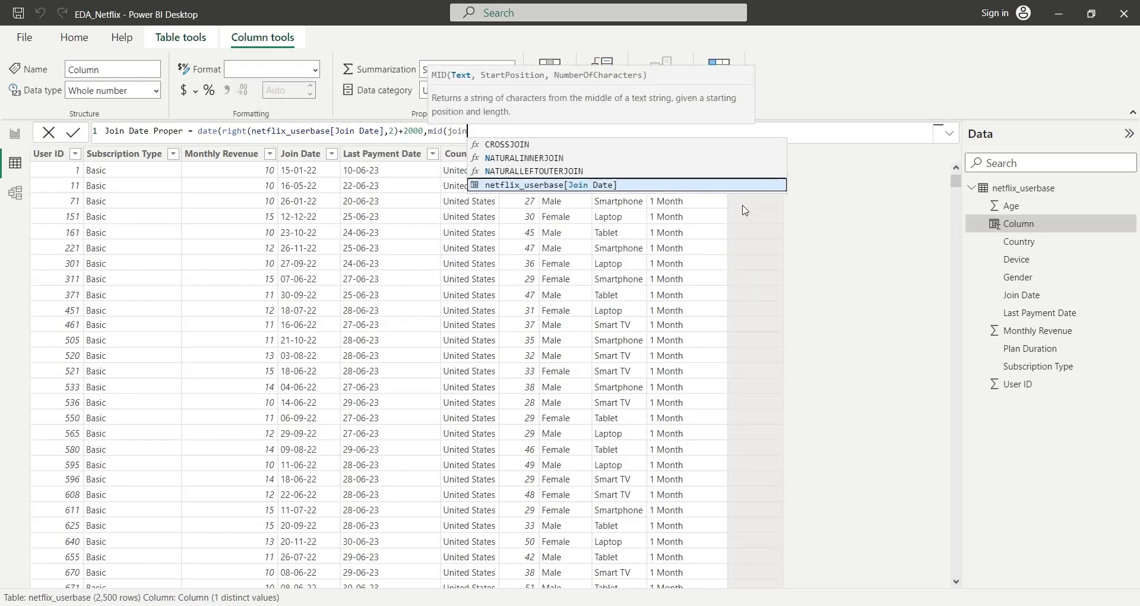
key("Tab")
type(",")
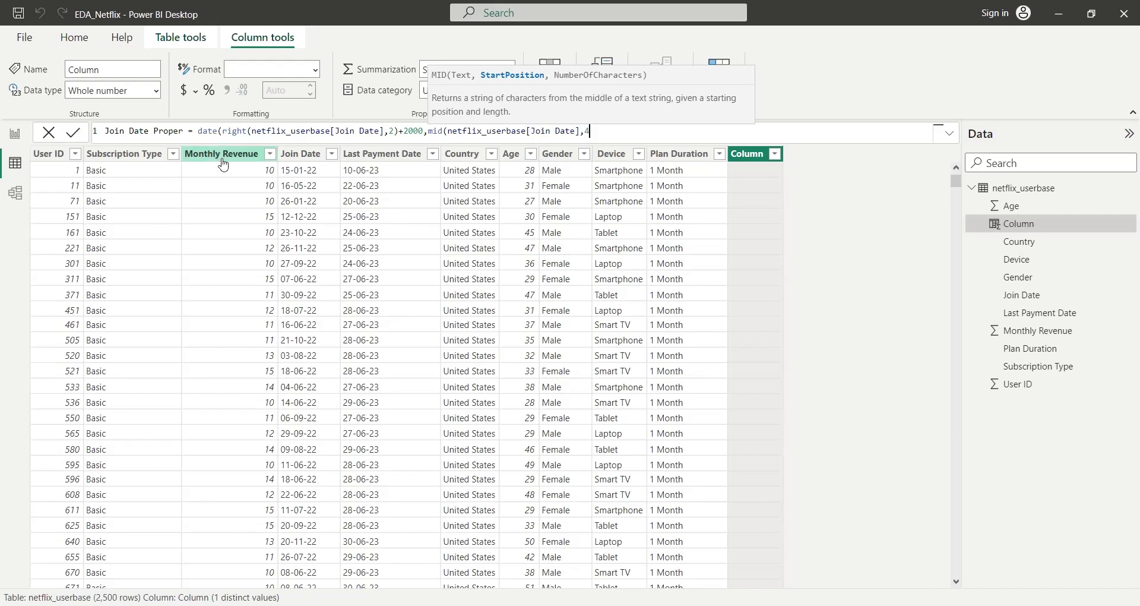
type("4")
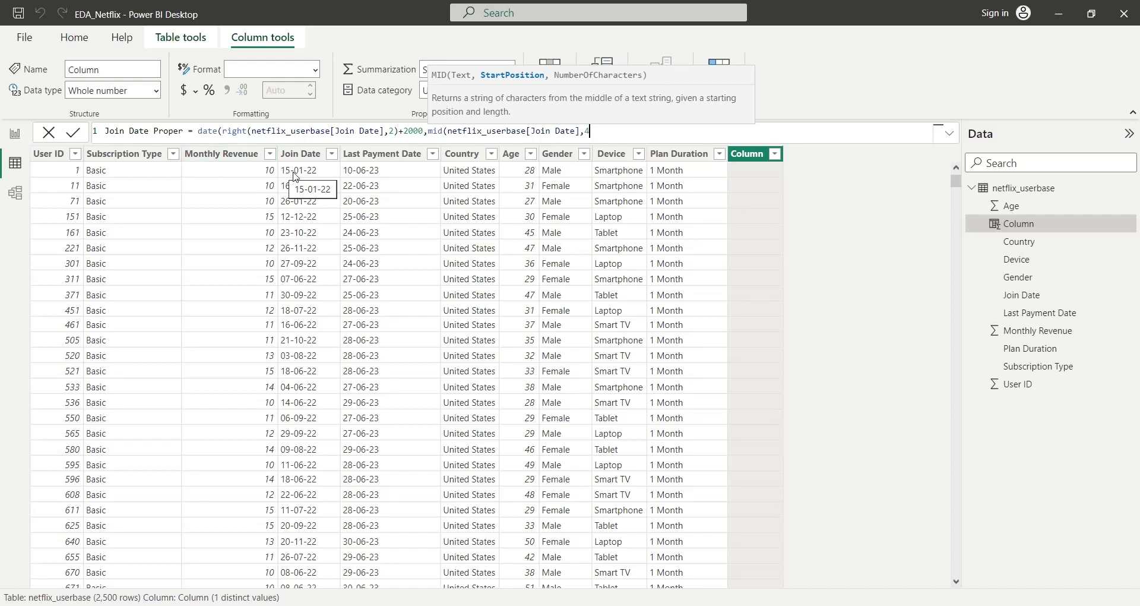
type(",2")
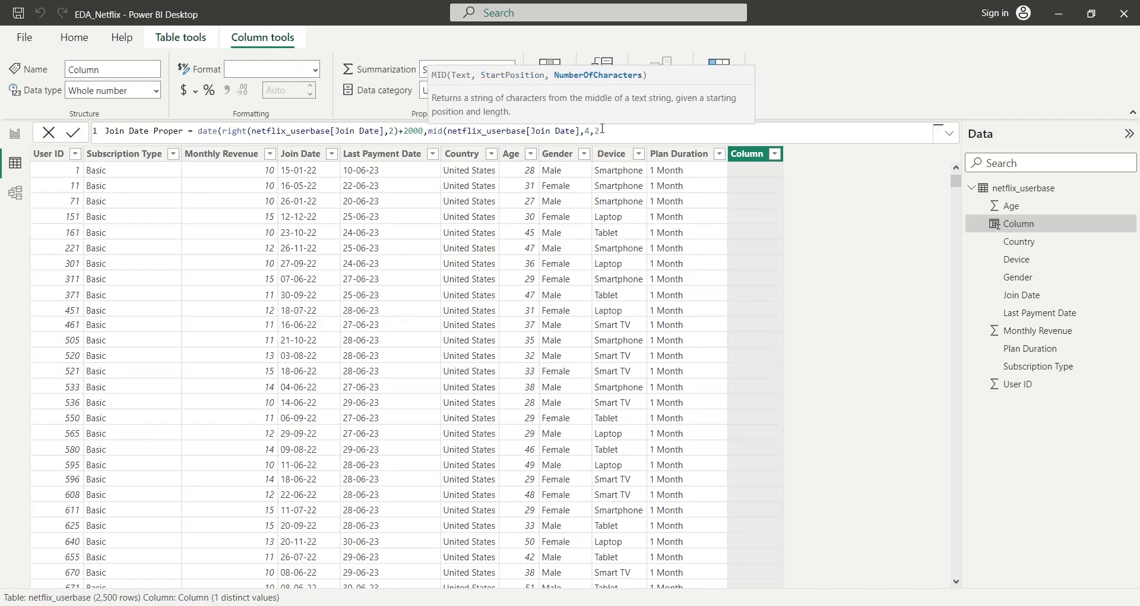
type("),lef")
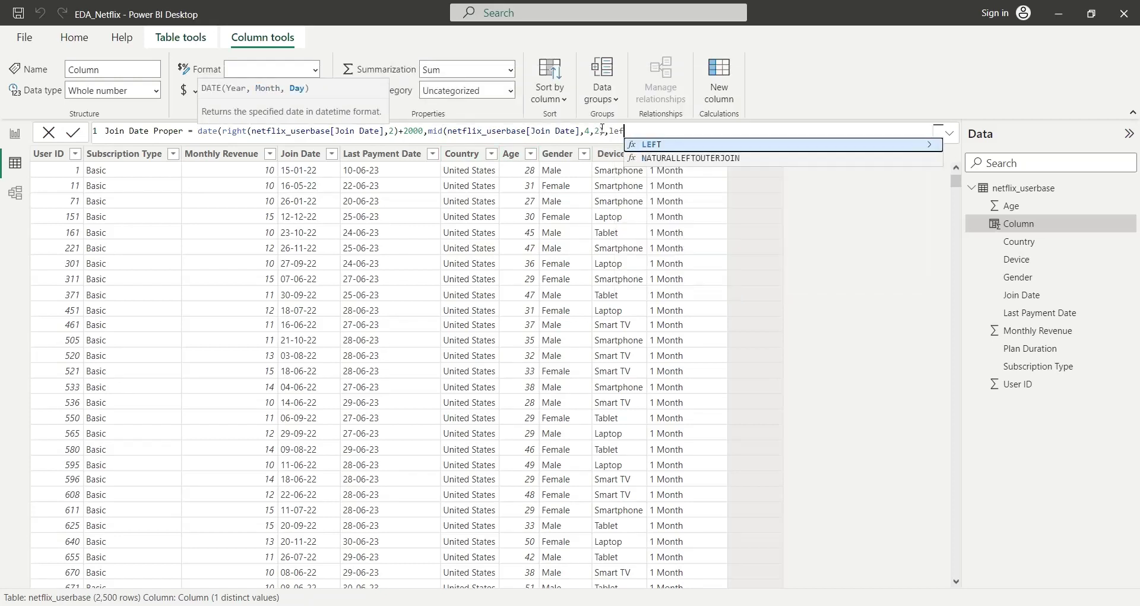
type("t(")
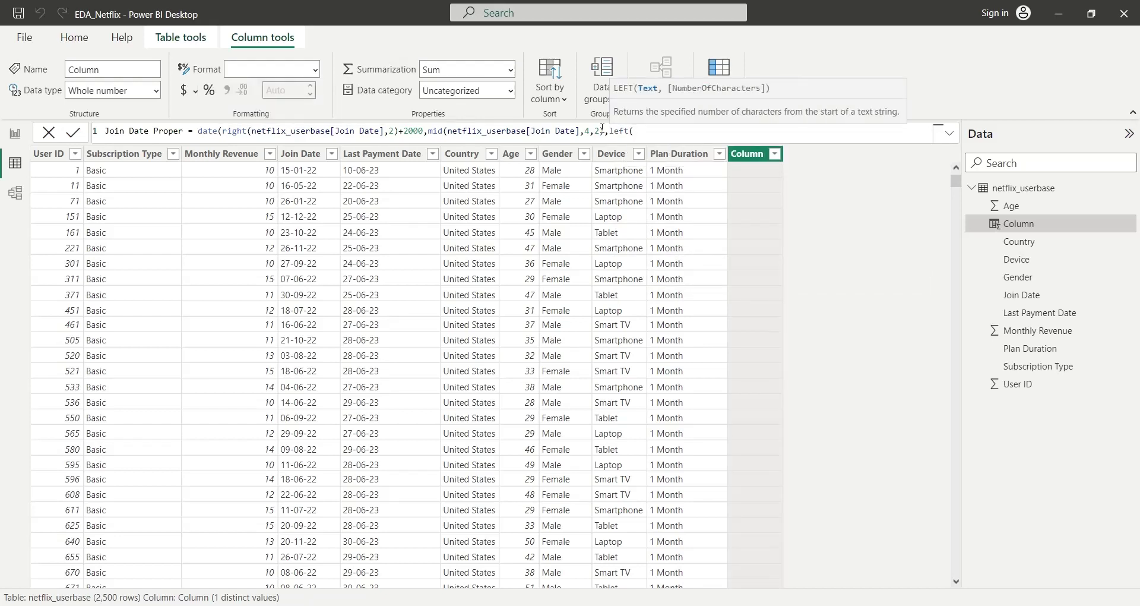
type("join")
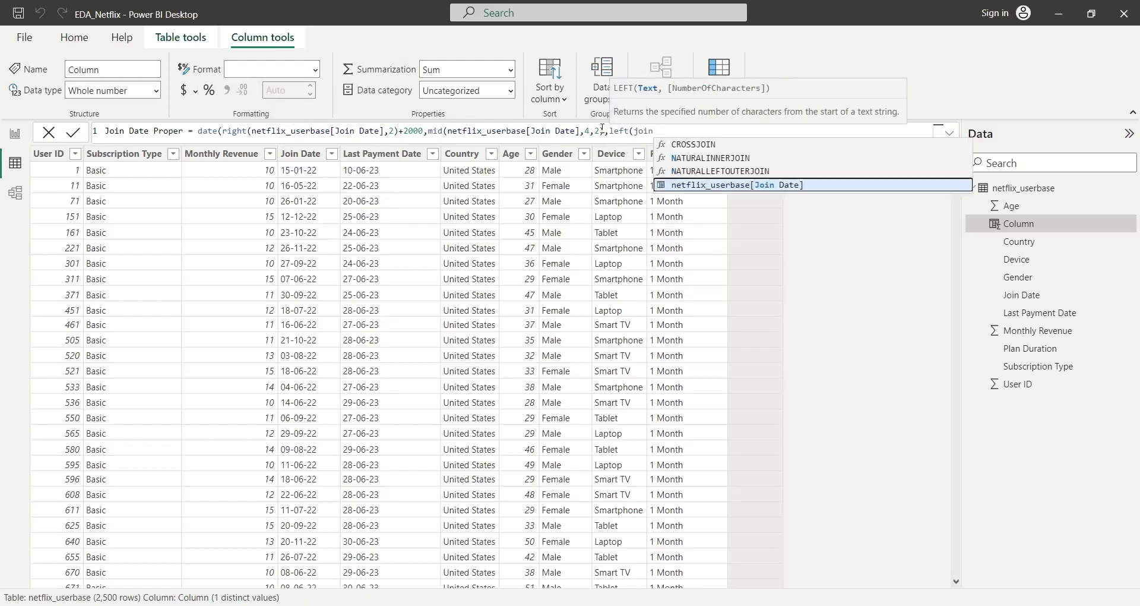
key("Tab")
type(",2")
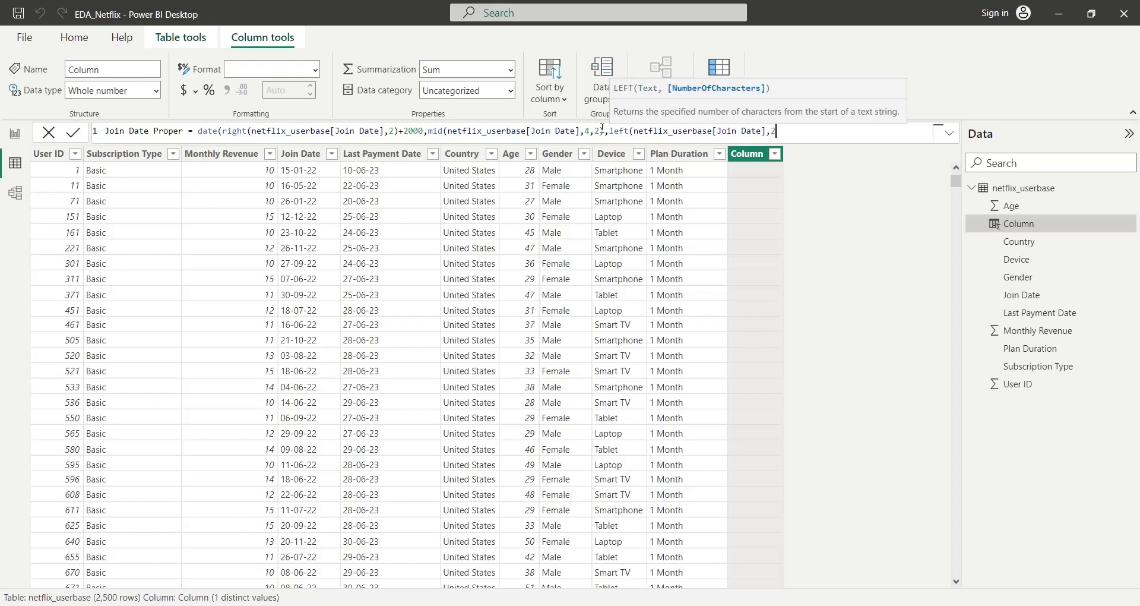
type(")")
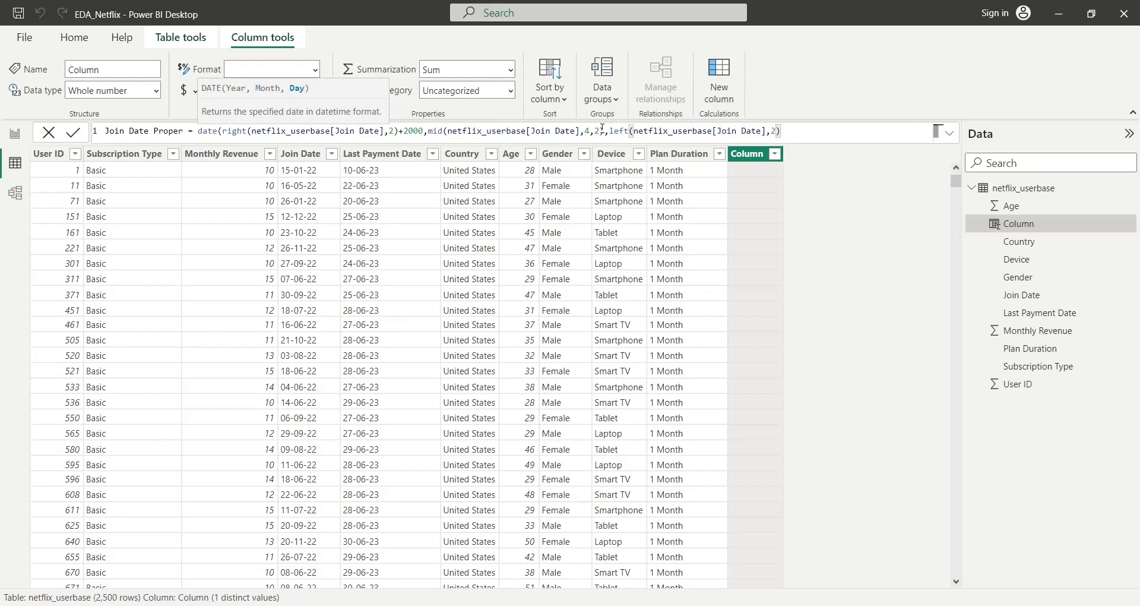
type(")")
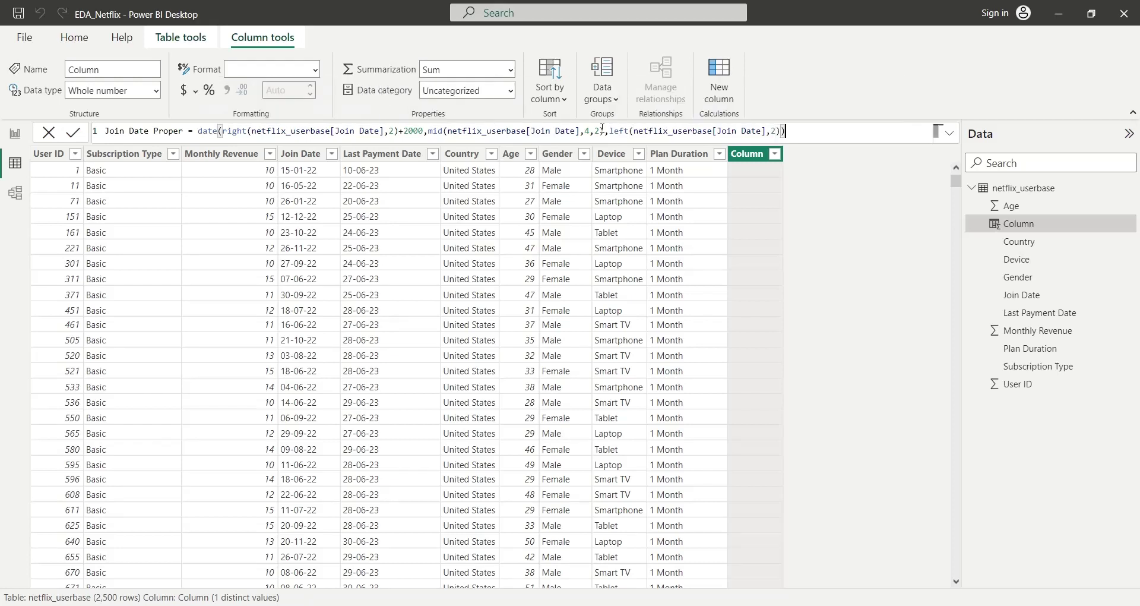
key("Return")
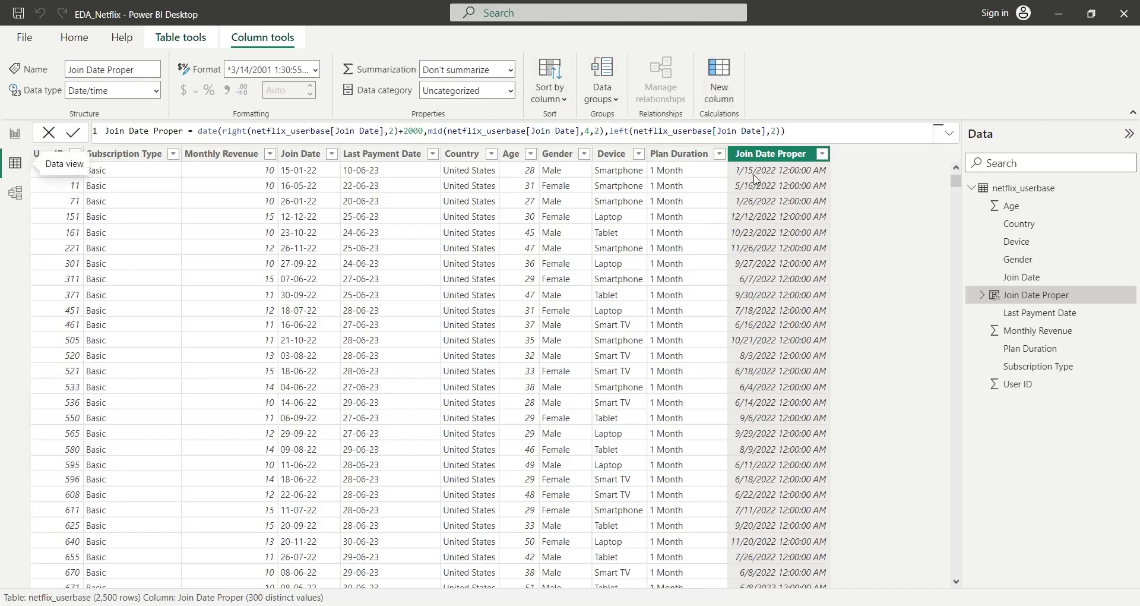
Add a calculated column Join Date Days as the DATEDIFF in days from TODAY() to Join Date Proper.
left_click(719, 80)
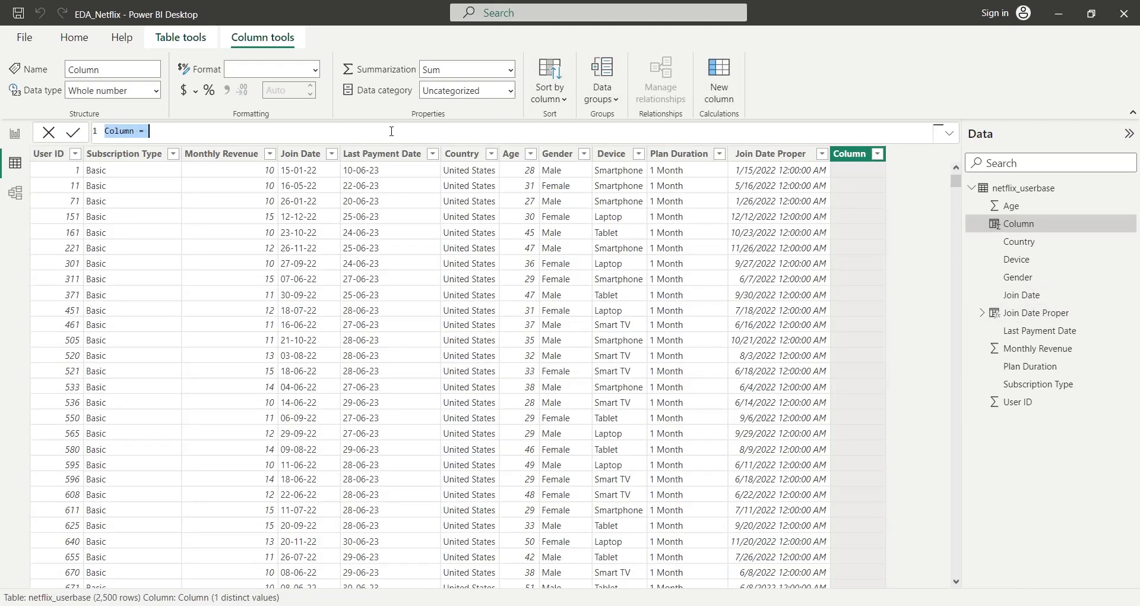
type("Join D")
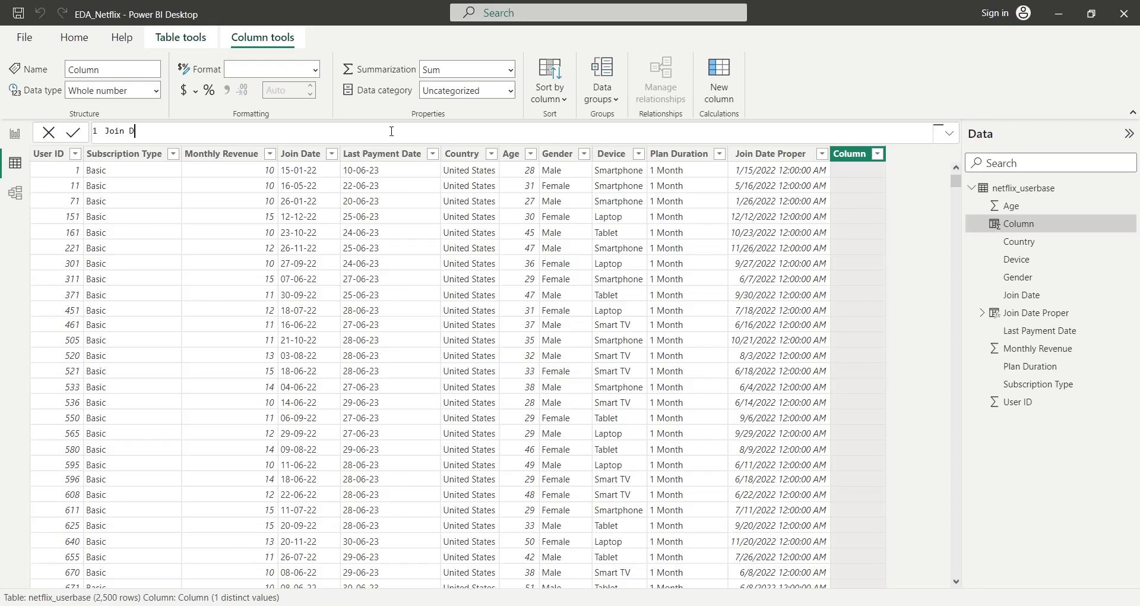
type("ate Days = dat")
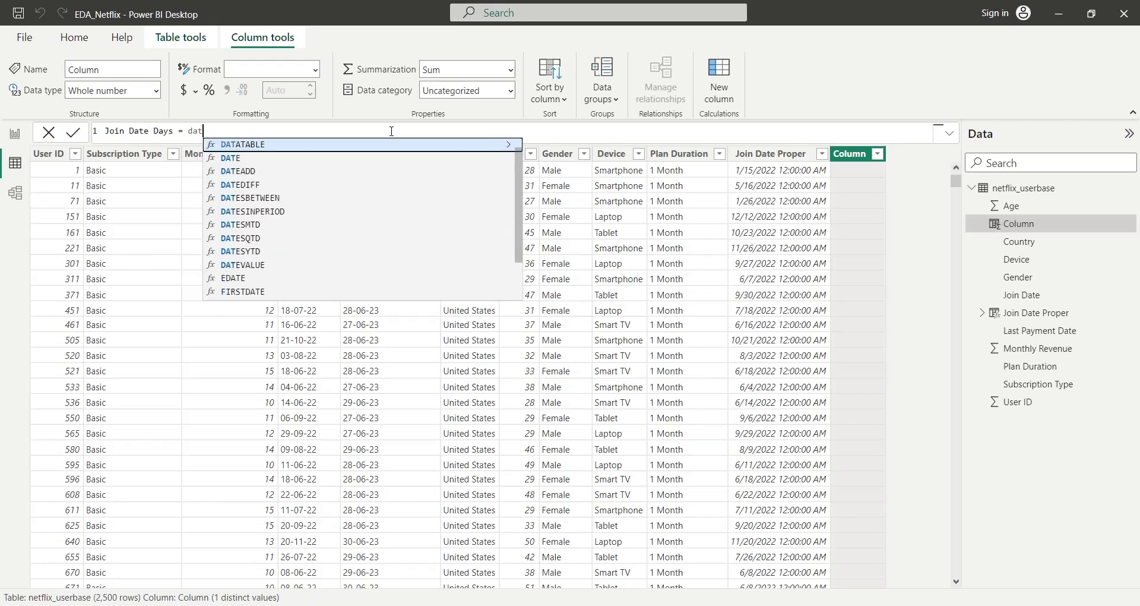
type("ediff")
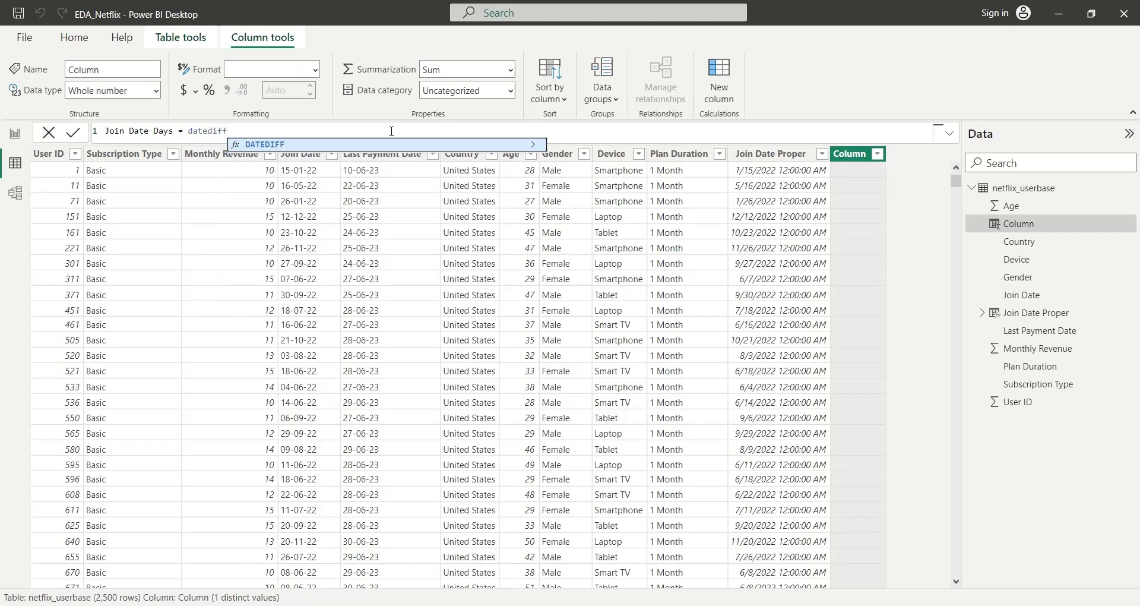
type("(")
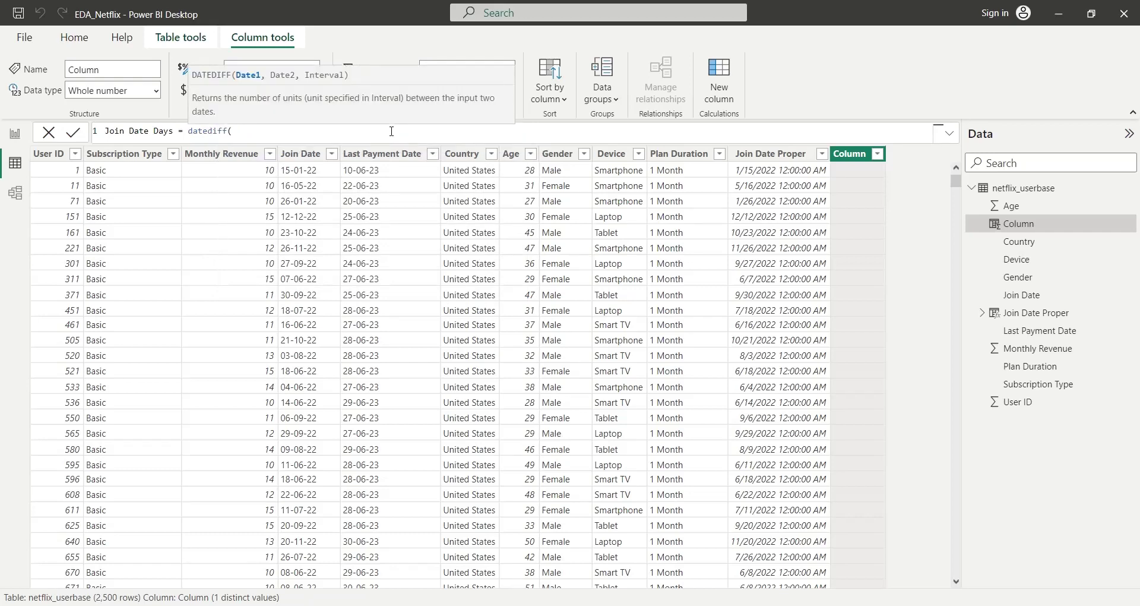
type("today(),join")
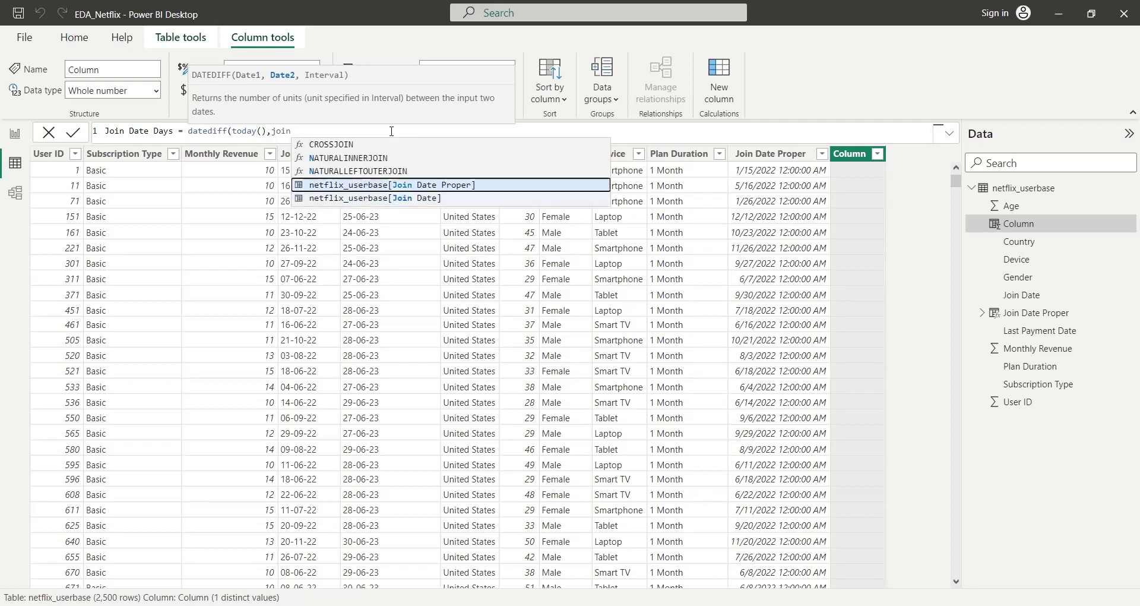
key("Tab")
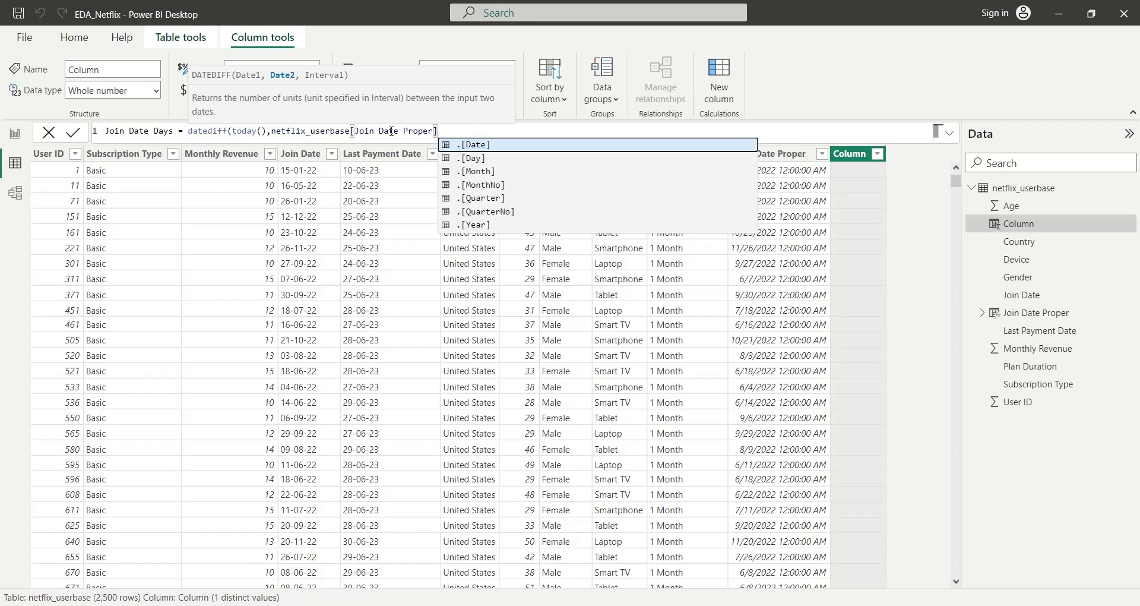
type(",day)")
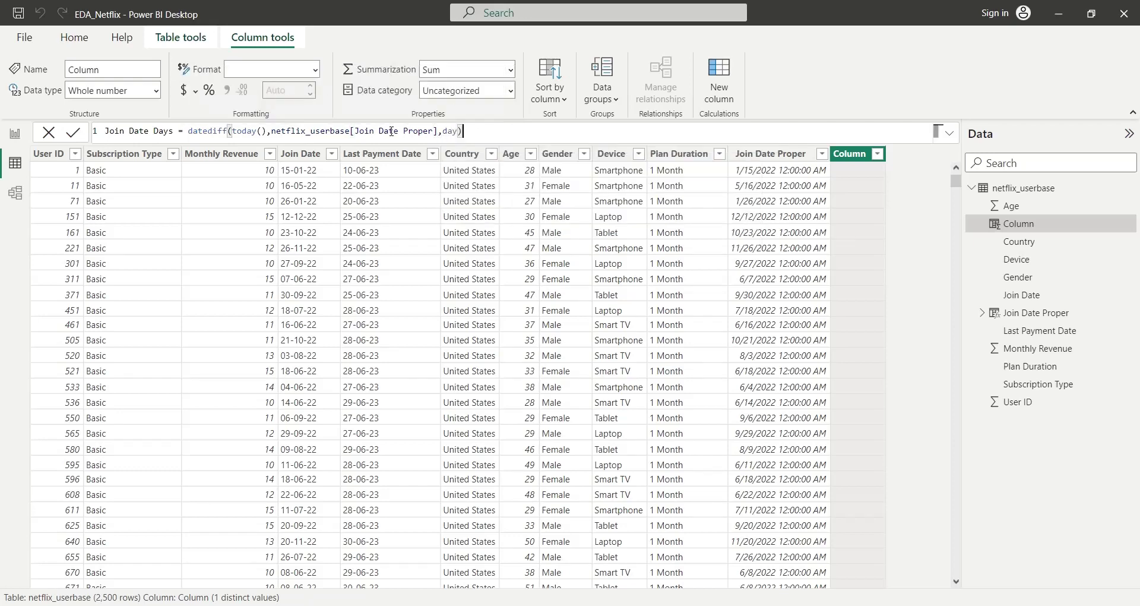
key("Return")
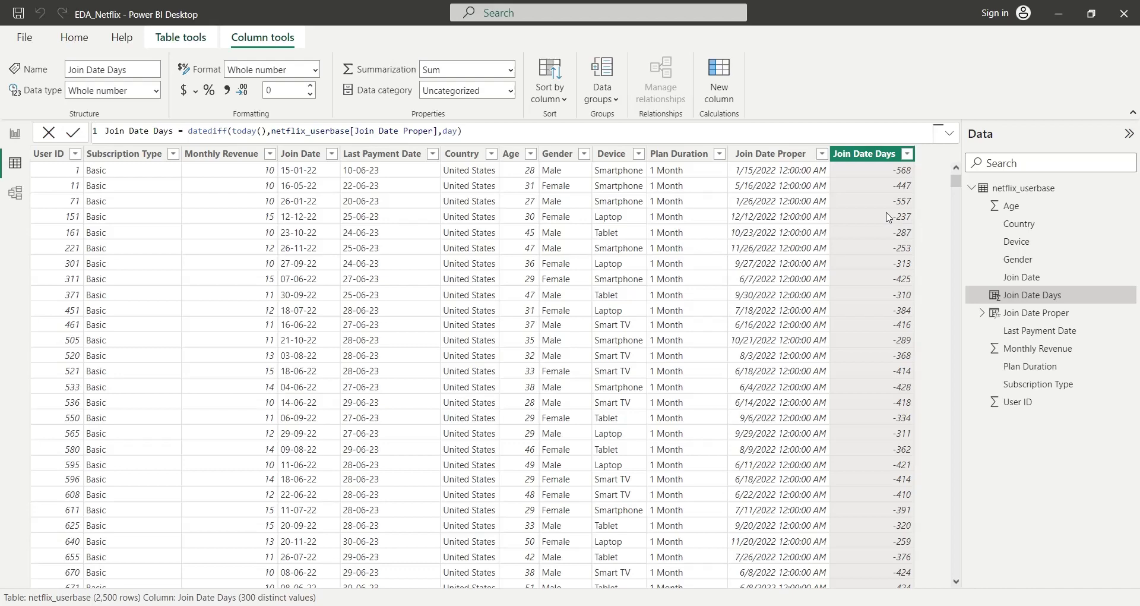
Add an empty histogram below the age chart on the Fields Analysis page, matching its width and reaching the page's lower edge.
left_click(11, 141)
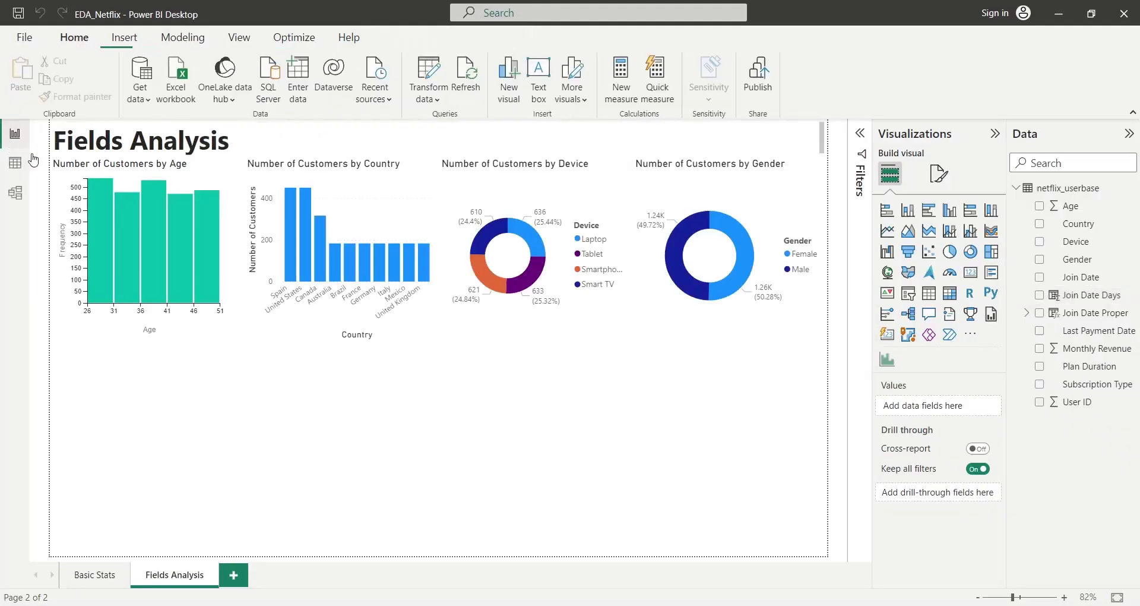
left_click(886, 359)
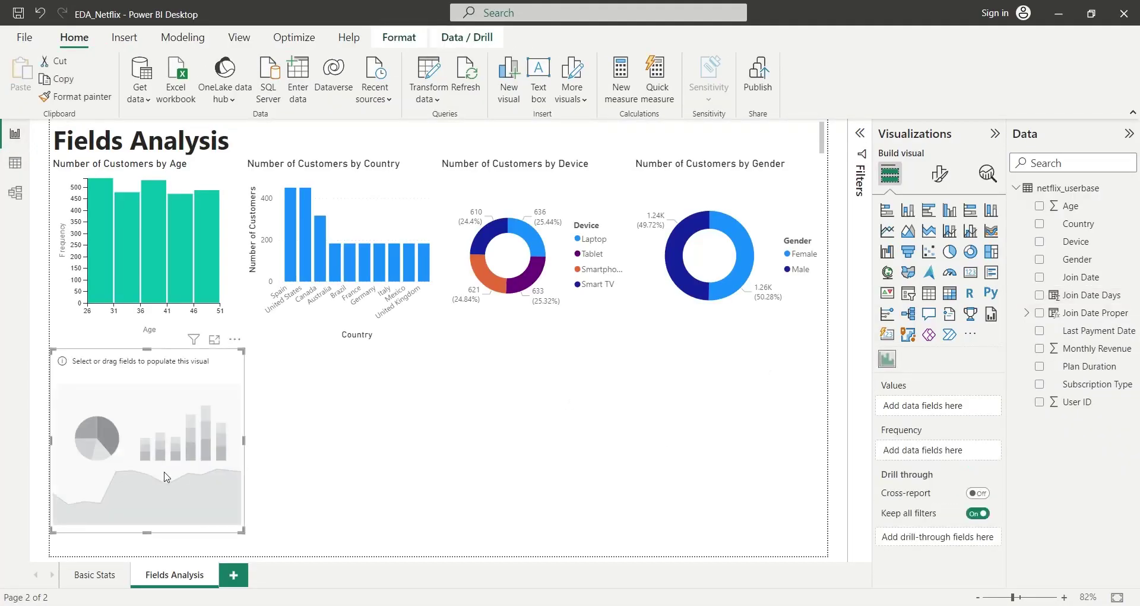
left_click_drag(248, 444, 243, 448)
left_click_drag(147, 544, 147, 558)
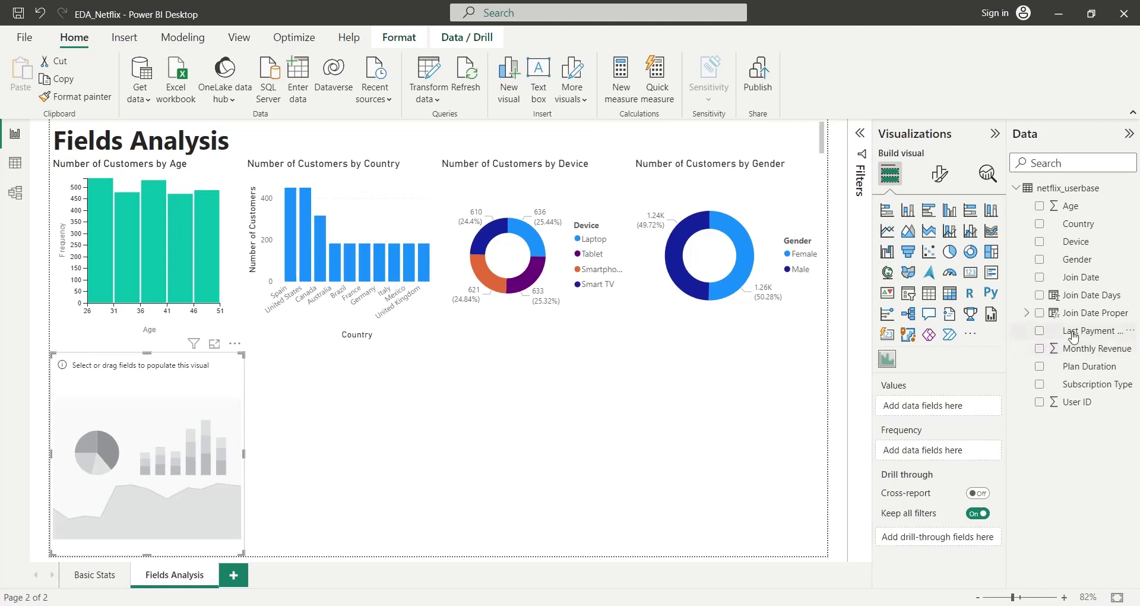
Fill the empty histogram with Join Date Days as values and the count of Join Date Days as frequency.
left_click_drag(1111, 297, 950, 406)
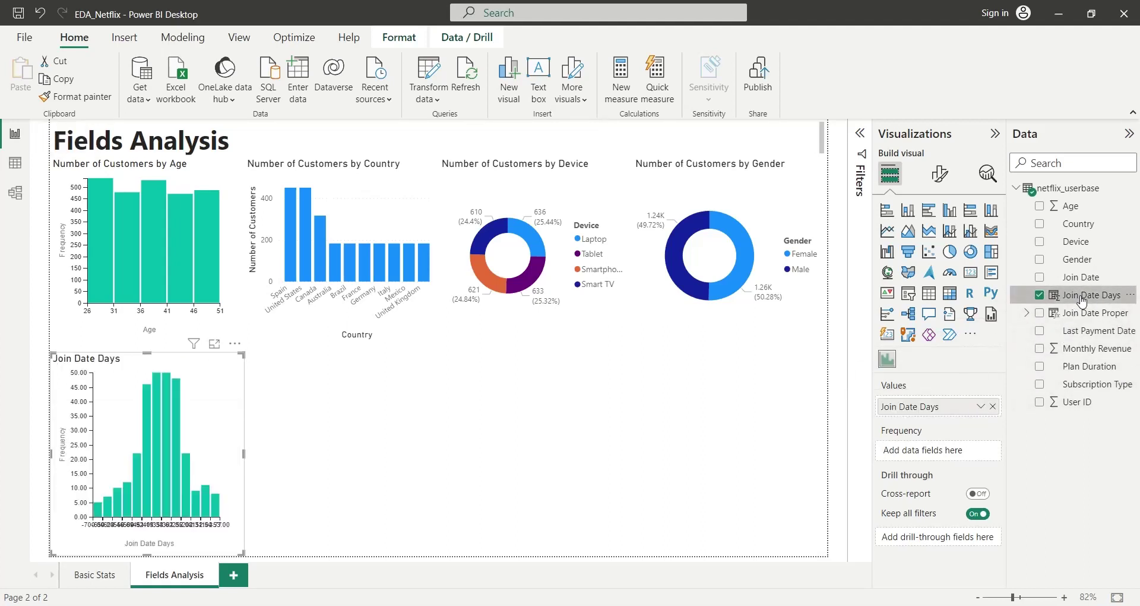
left_click_drag(1082, 301, 926, 451)
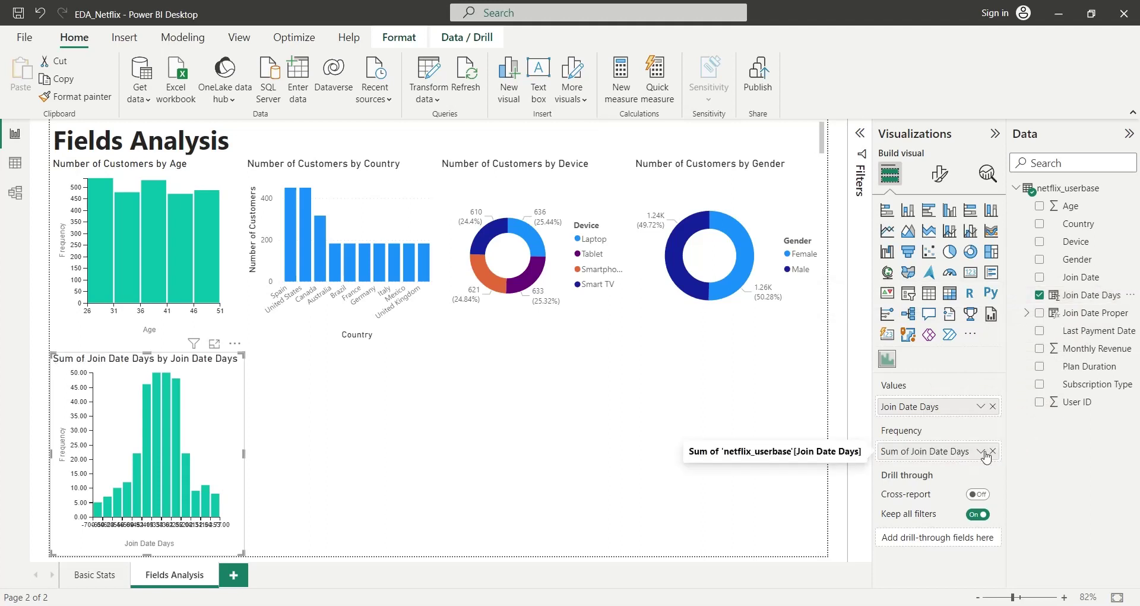
left_click(984, 454)
left_click(1017, 361)
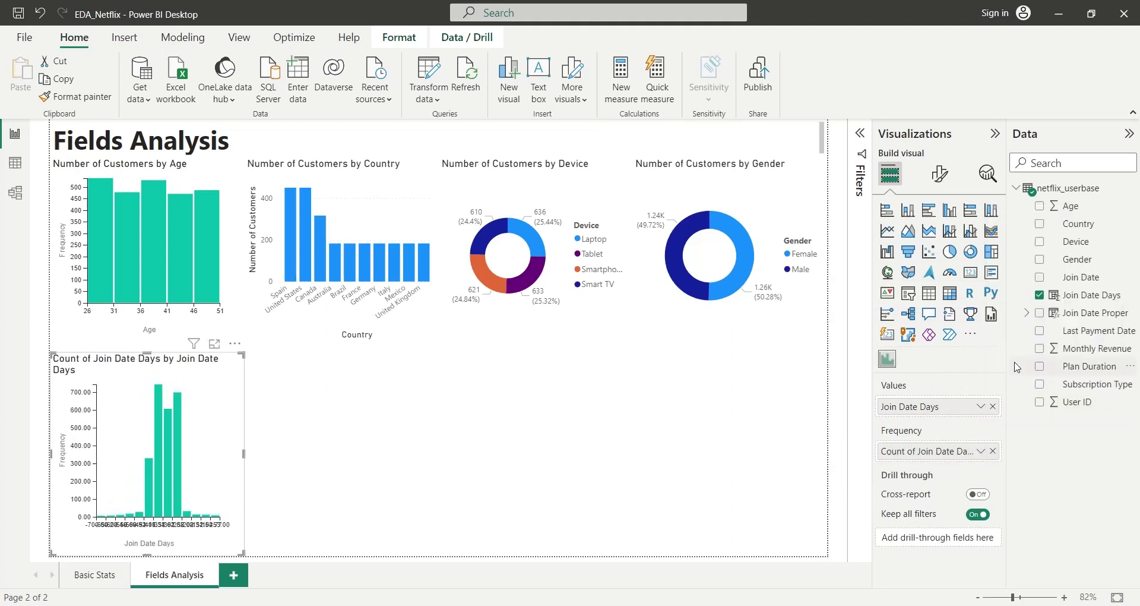
Rename the histogram's frequency field to Number of Customers.
double_click(937, 455)
type("Num")
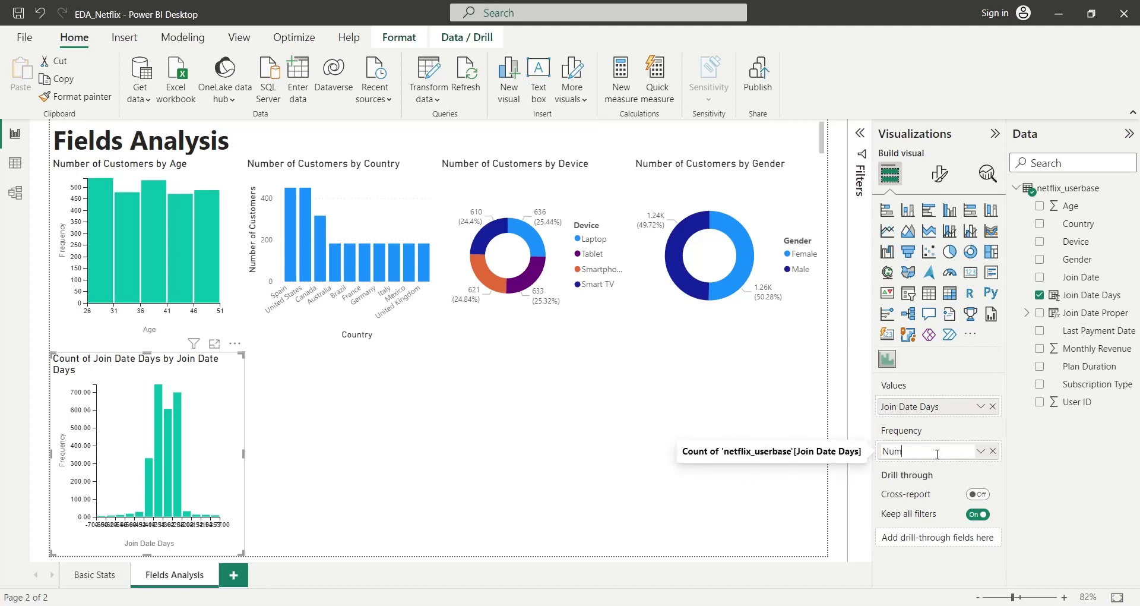
type("ber of Cu")
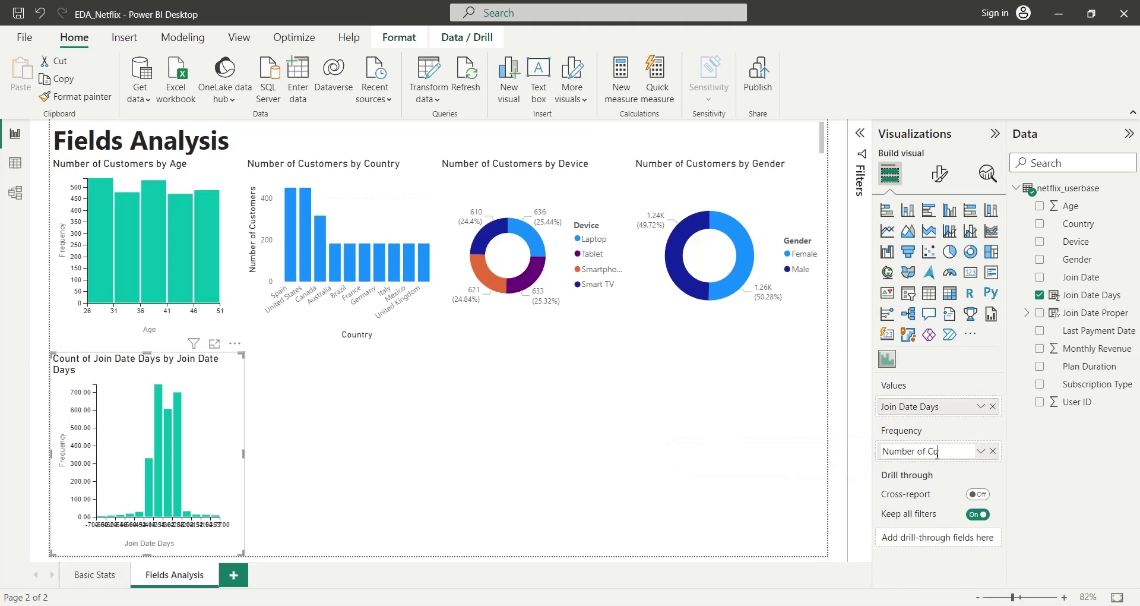
type("stomers")
key("Return")
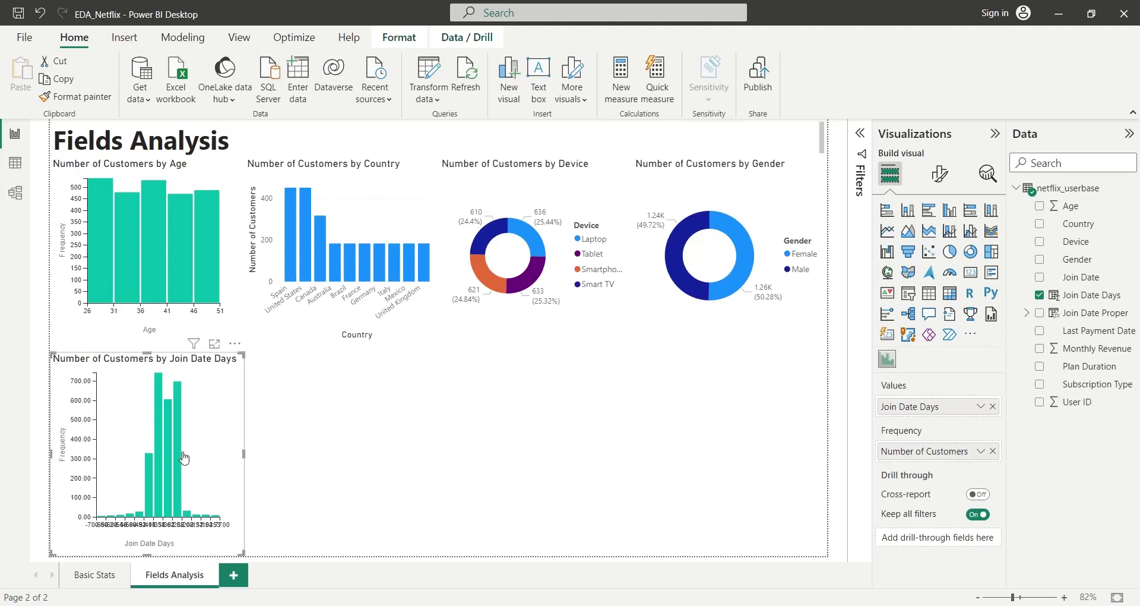
Format the Join Date Days histogram with 5 bins and 0 decimal places on both the Y-axis and X-axis.
left_click(939, 174)
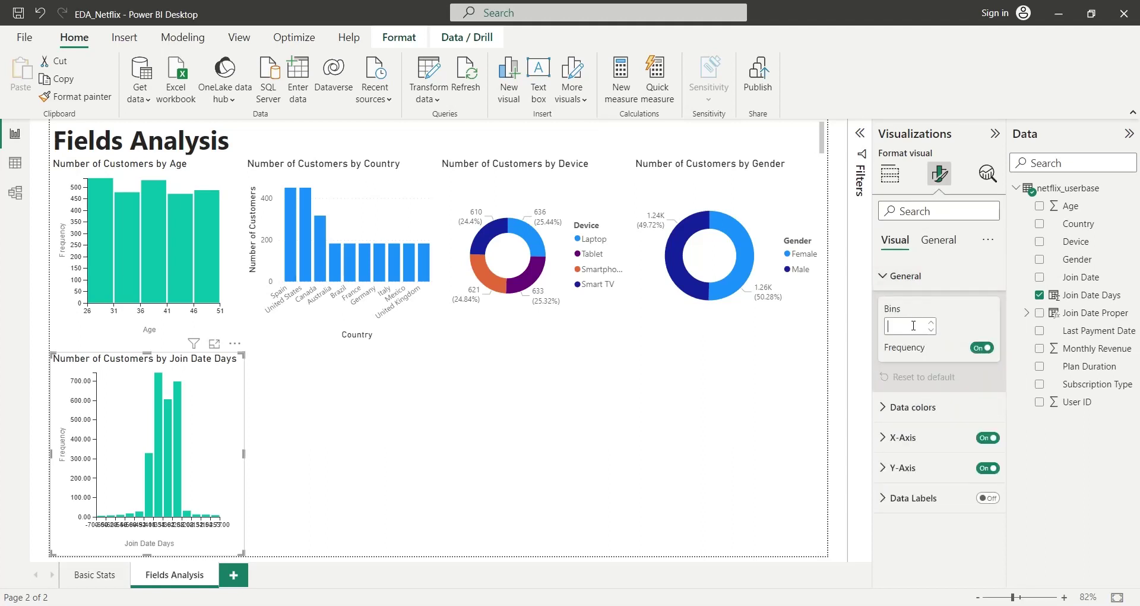
type("5")
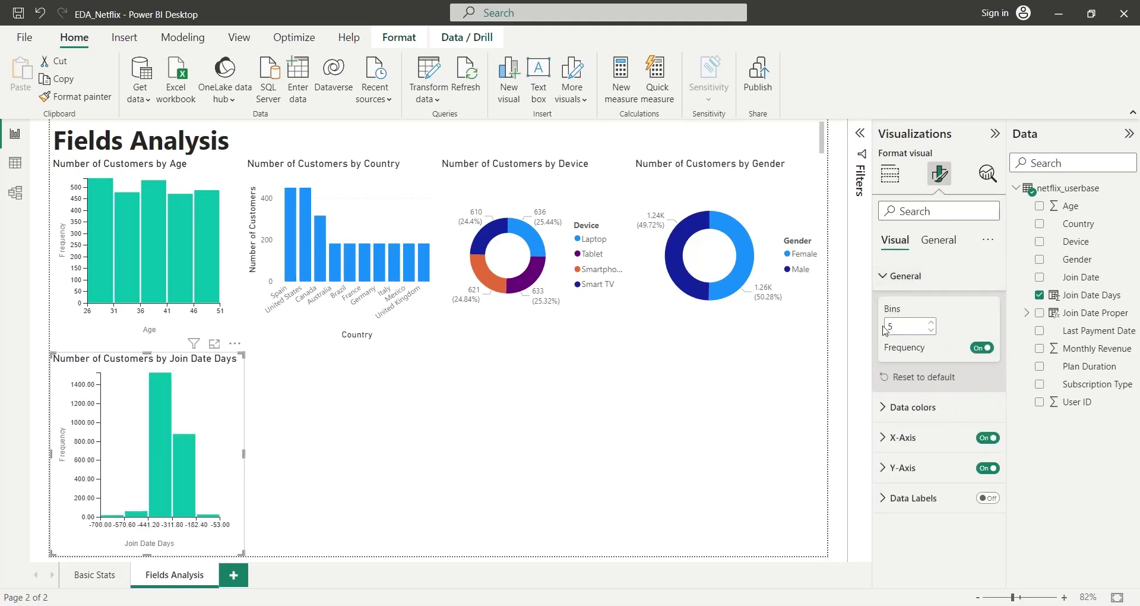
left_click(899, 468)
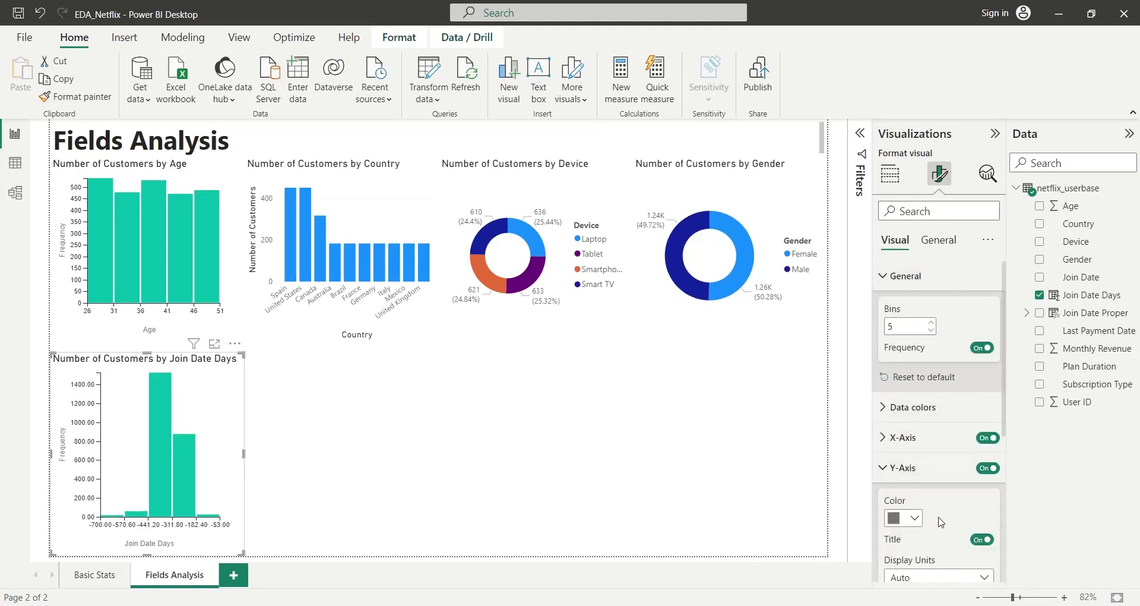
scroll(940, 522, "down", 3)
left_click(931, 476)
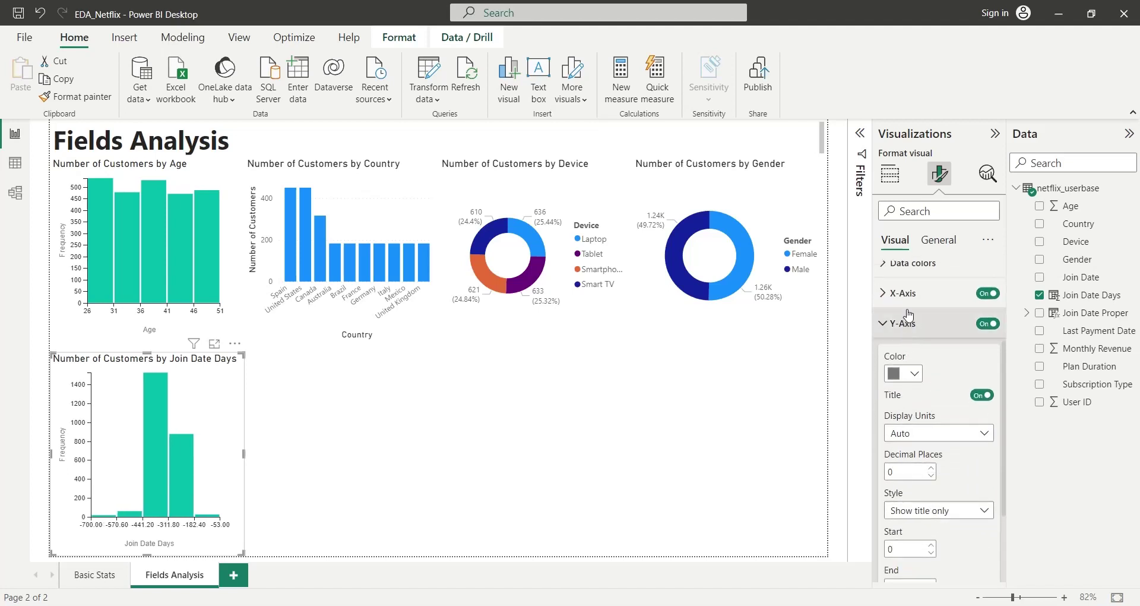
left_click(903, 293)
left_click(931, 445)
left_click(931, 445)
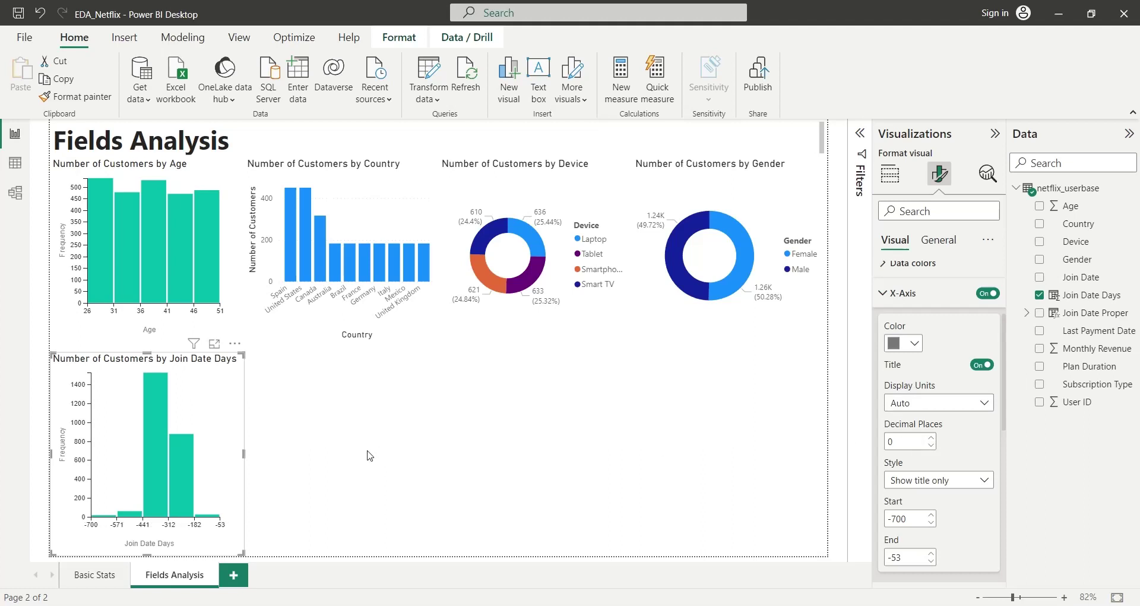
mouse_move(160, 467)
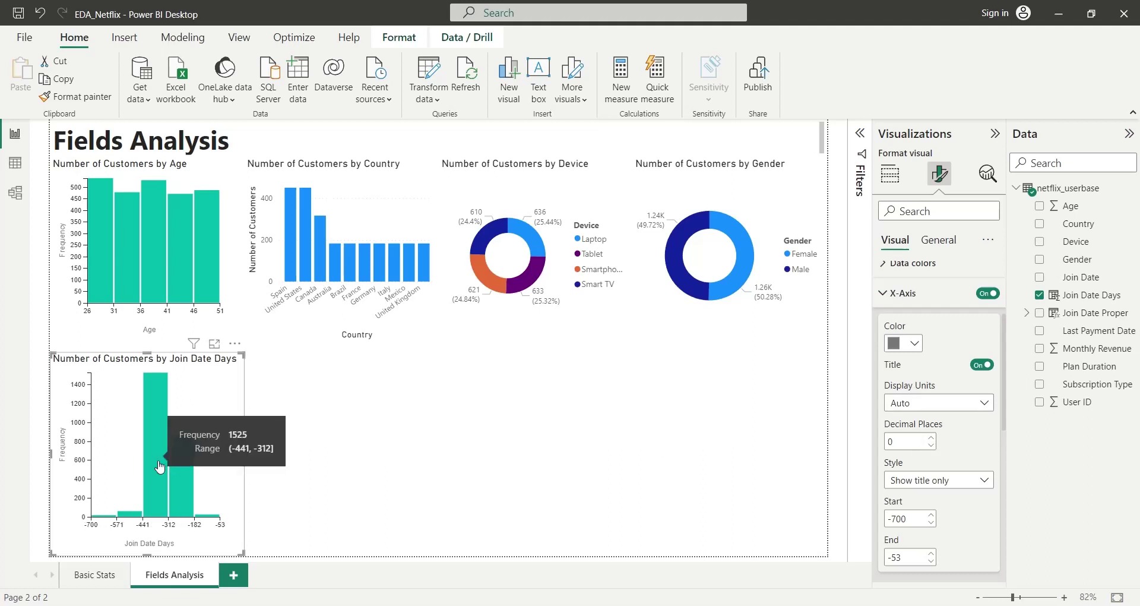
left_click(372, 430)
Start a calculated column Last Payment Date Proper in netflix_userbase from a copy of the Join Date Proper formula.
left_click(16, 162)
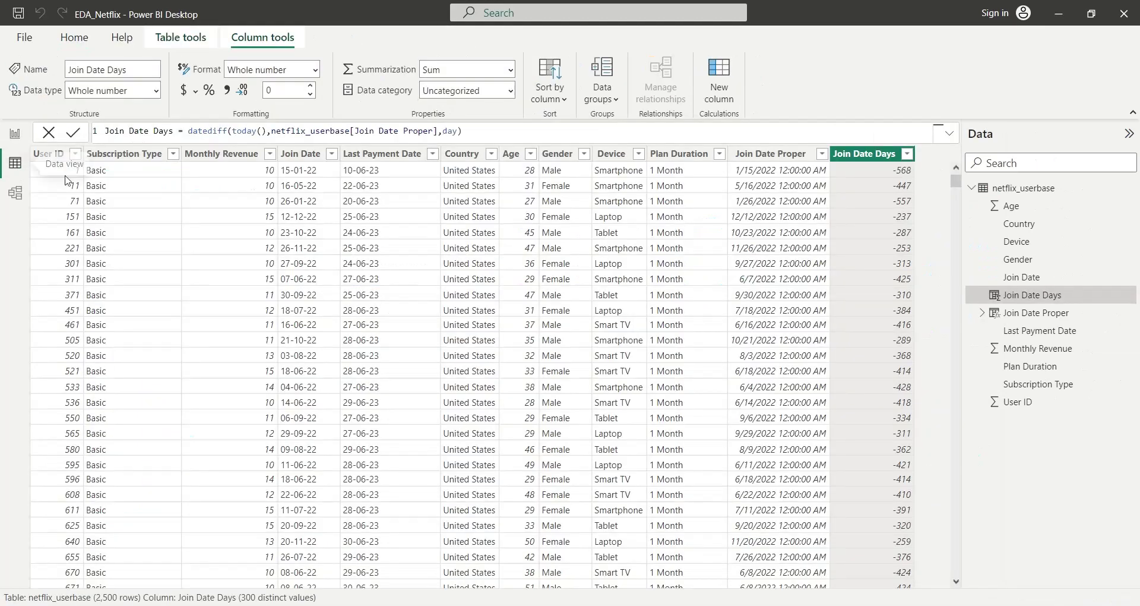
left_click(771, 154)
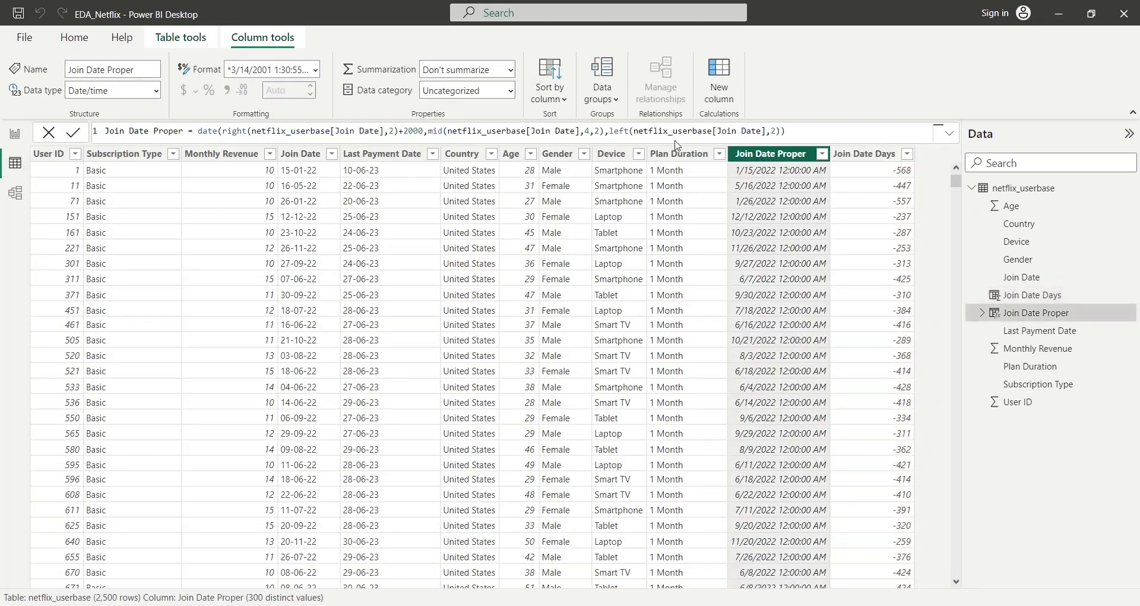
left_click(809, 132)
key("ctrl+a")
key("ctrl+c")
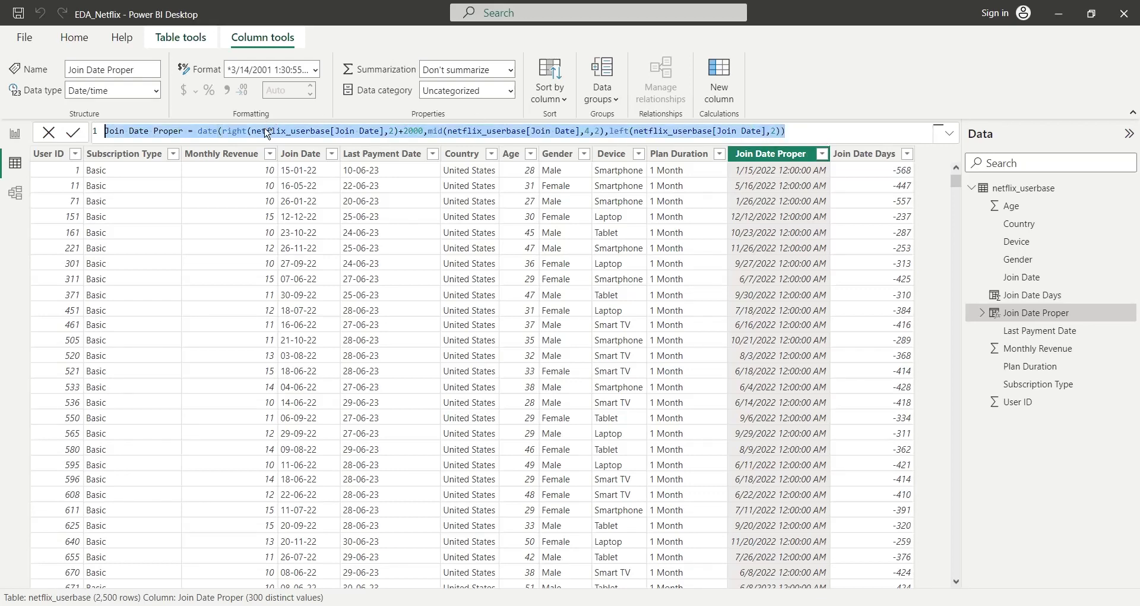
left_click(268, 133)
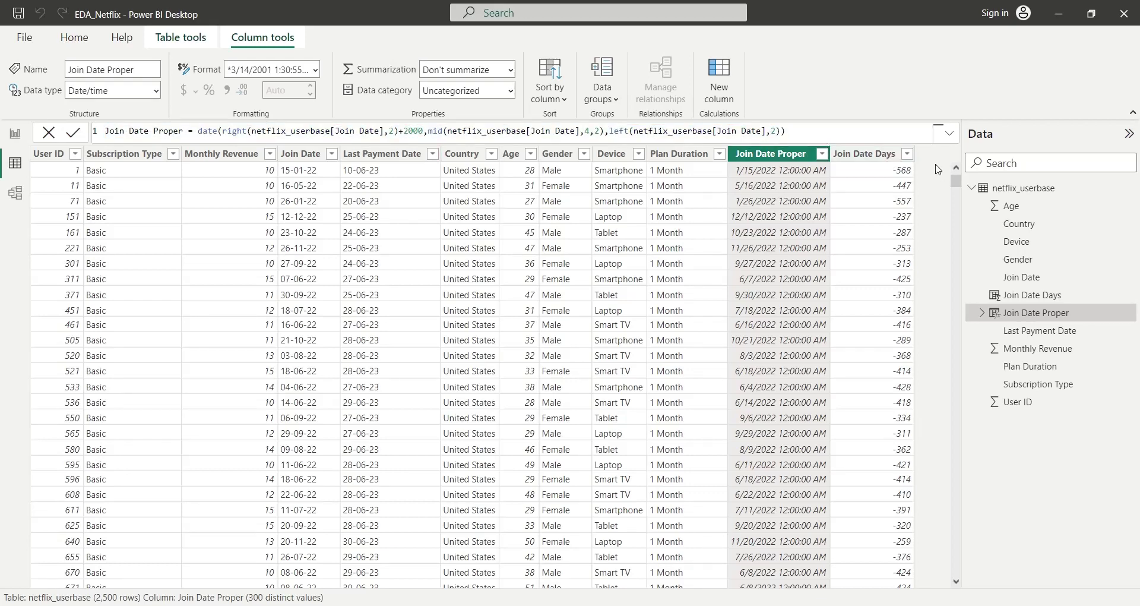
left_click(719, 83)
key("ctrl+v")
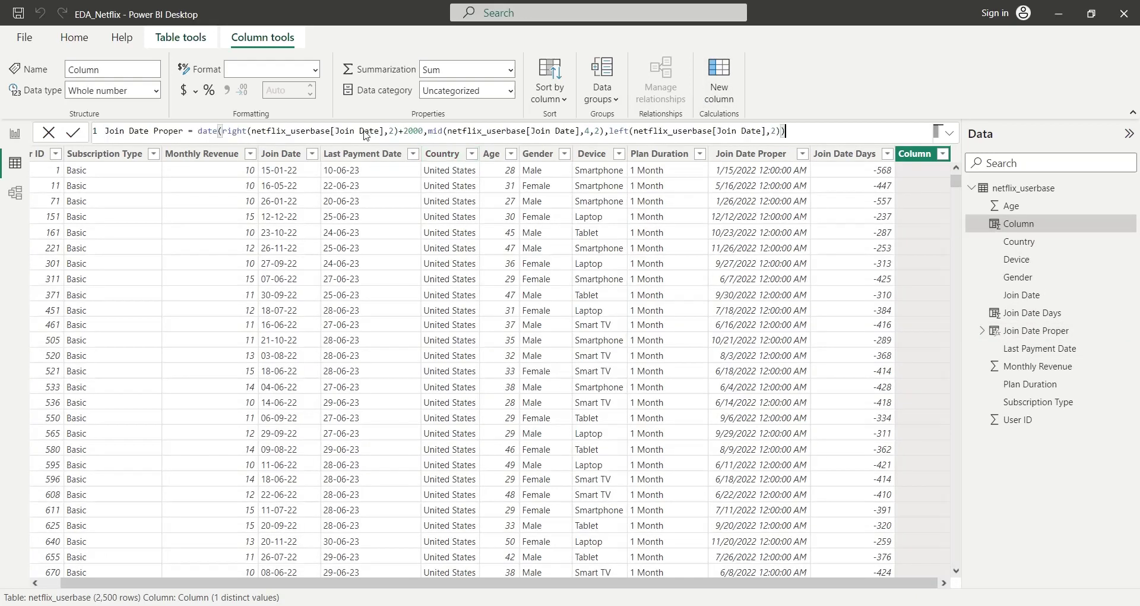
double_click(115, 130)
type("Last Payme")
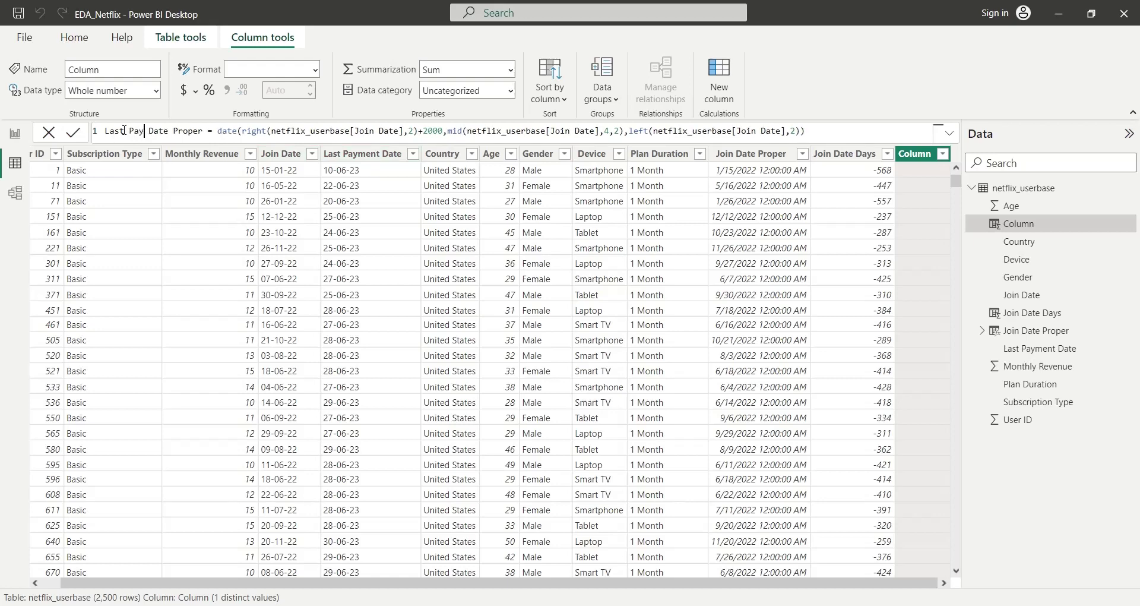
type("nt")
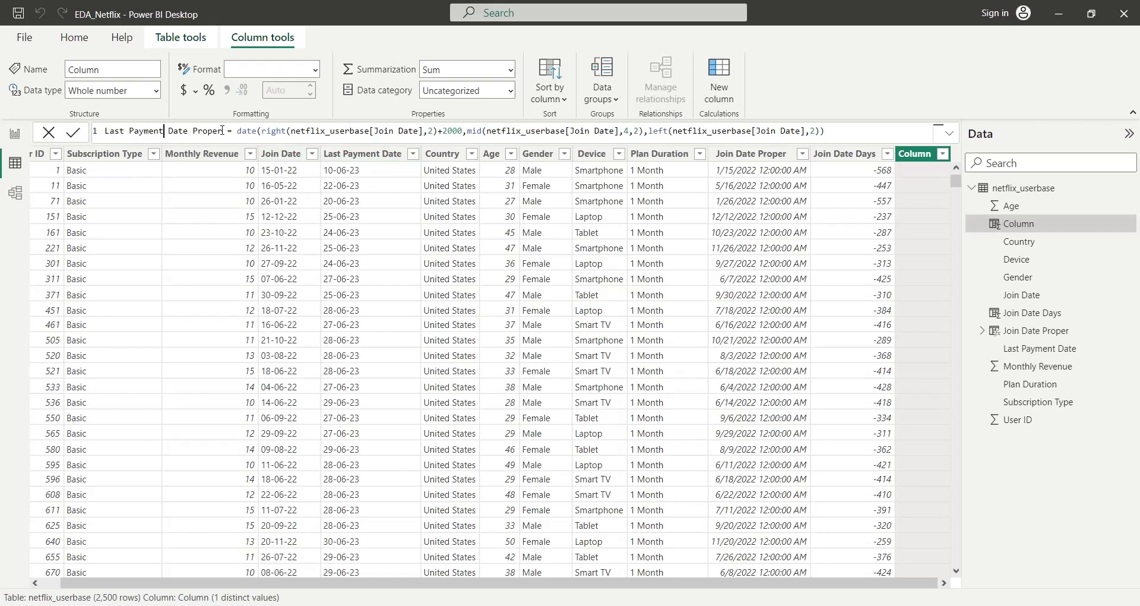
Replace the Join Date references inside RIGHT, MID and LEFT with Last Payment Date and commit the Last Payment Date Proper column.
left_click_drag(186, 131, 104, 130)
key("ctrl+c")
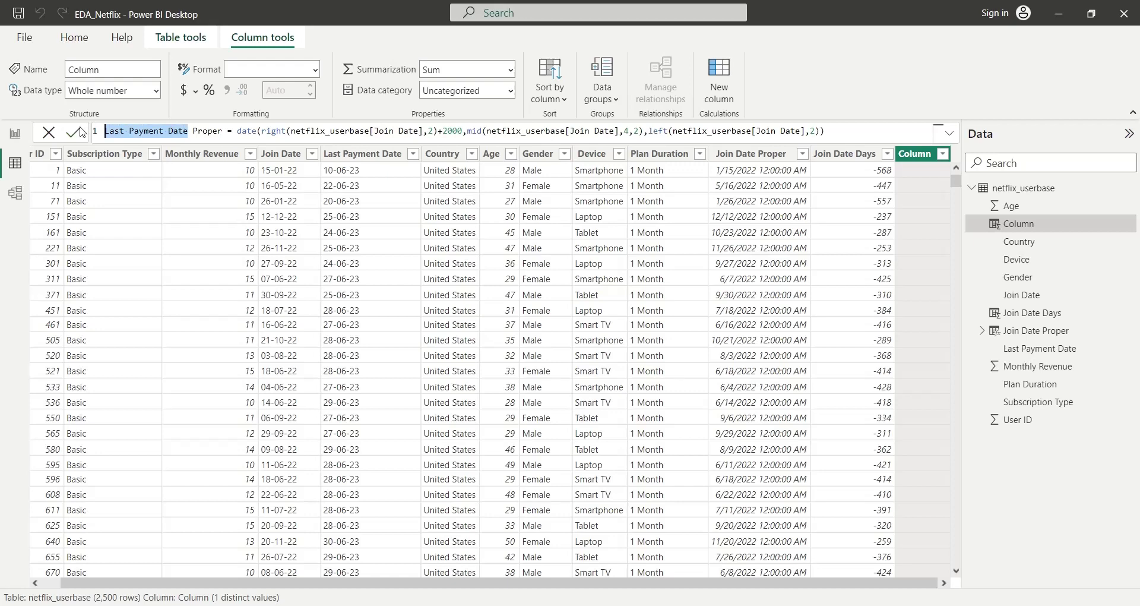
left_click(419, 130)
left_click_drag(419, 130, 375, 131)
key("ctrl+v")
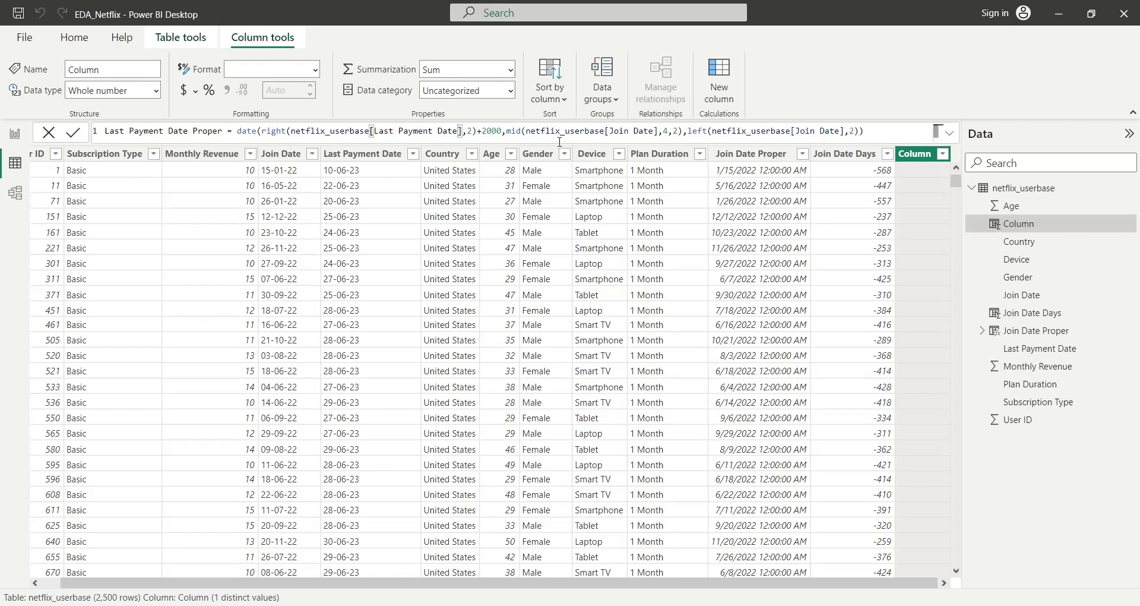
left_click_drag(611, 131, 655, 131)
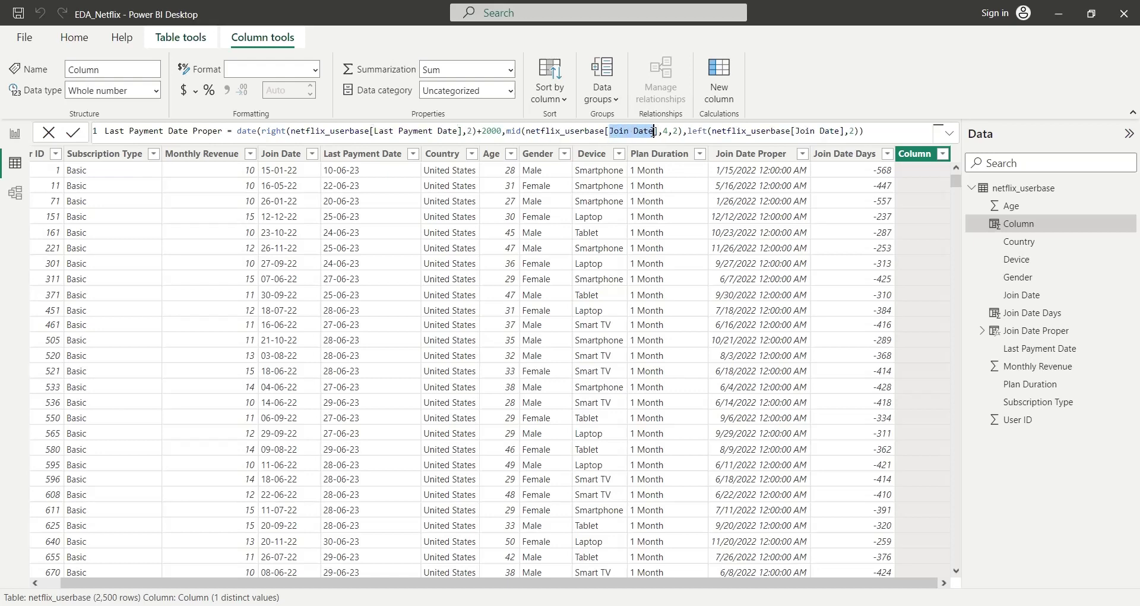
key("ctrl+v")
left_click_drag(838, 132, 881, 132)
key("ctrl+v")
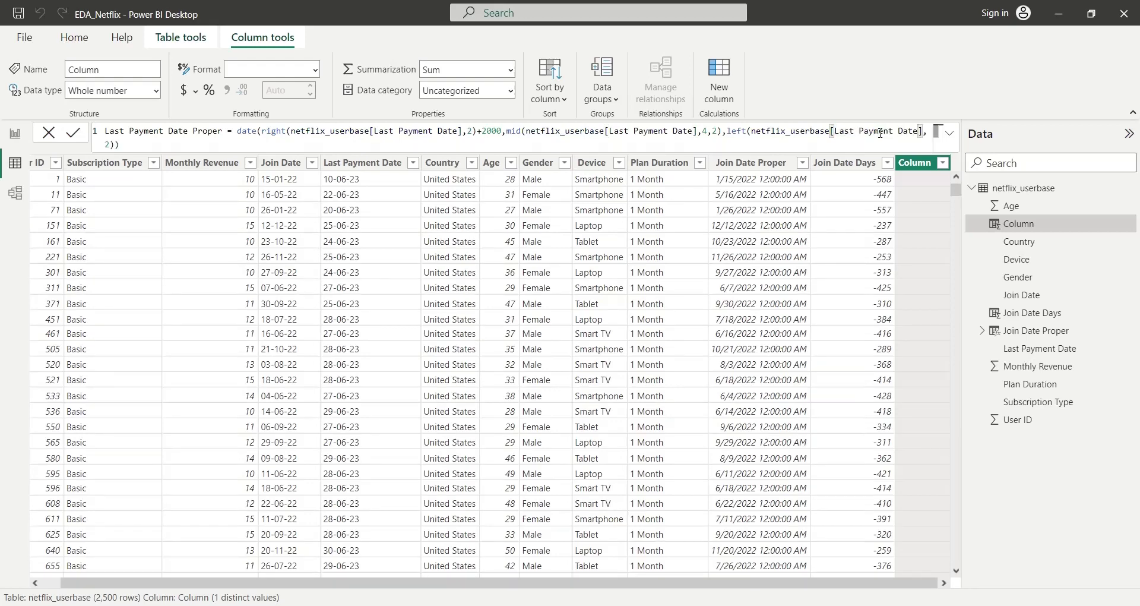
key("Return")
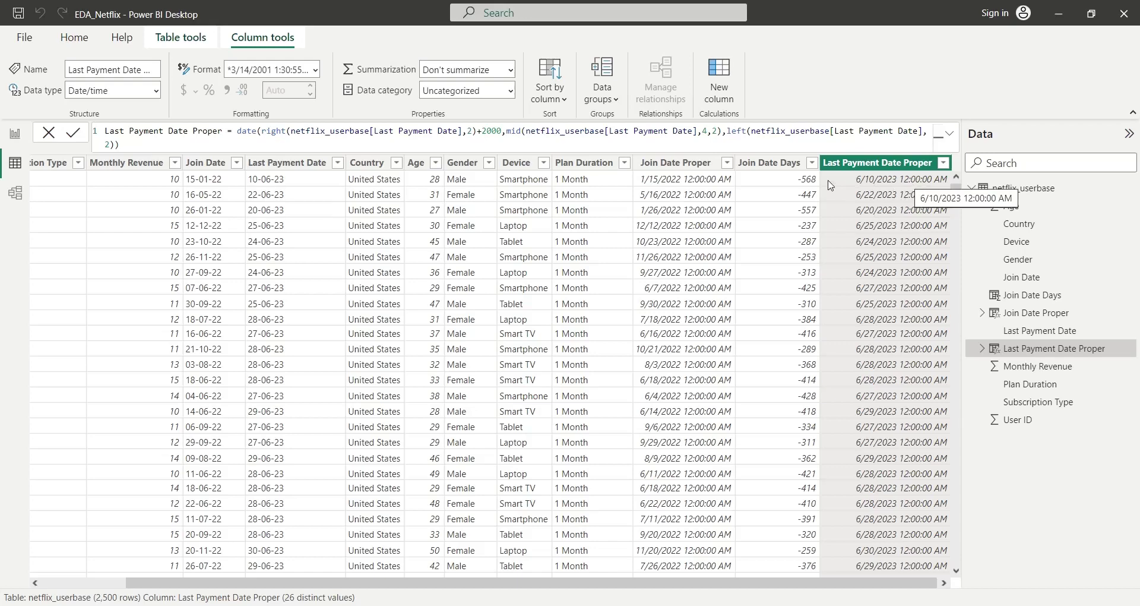
Start another calculated column named Last Payment Date Days from a copy of the Join Date Days formula.
left_click(774, 166)
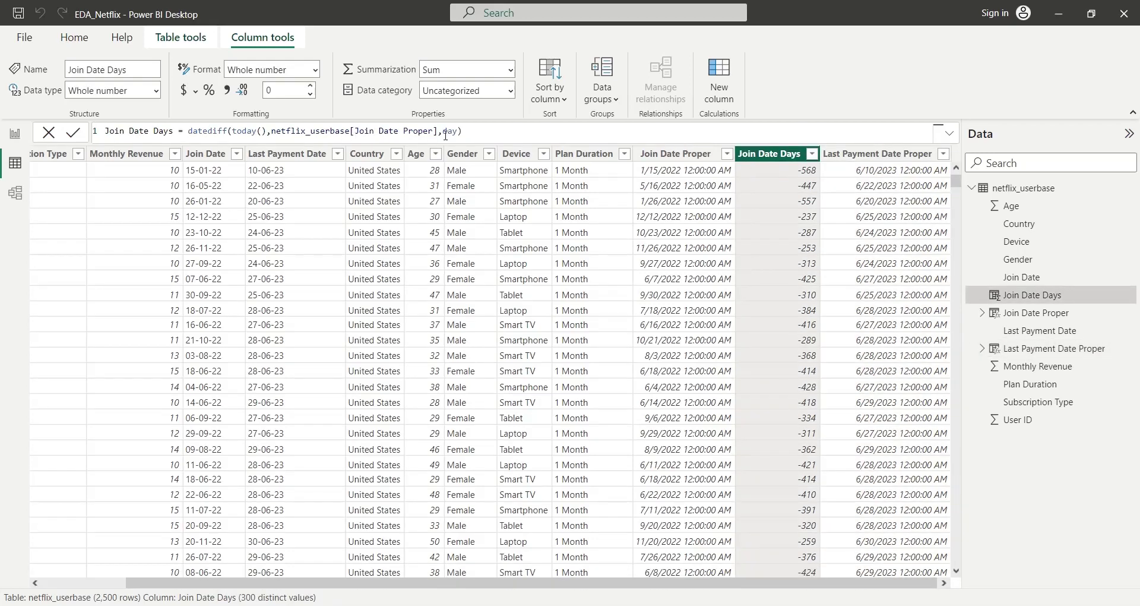
left_click_drag(463, 130, 114, 131)
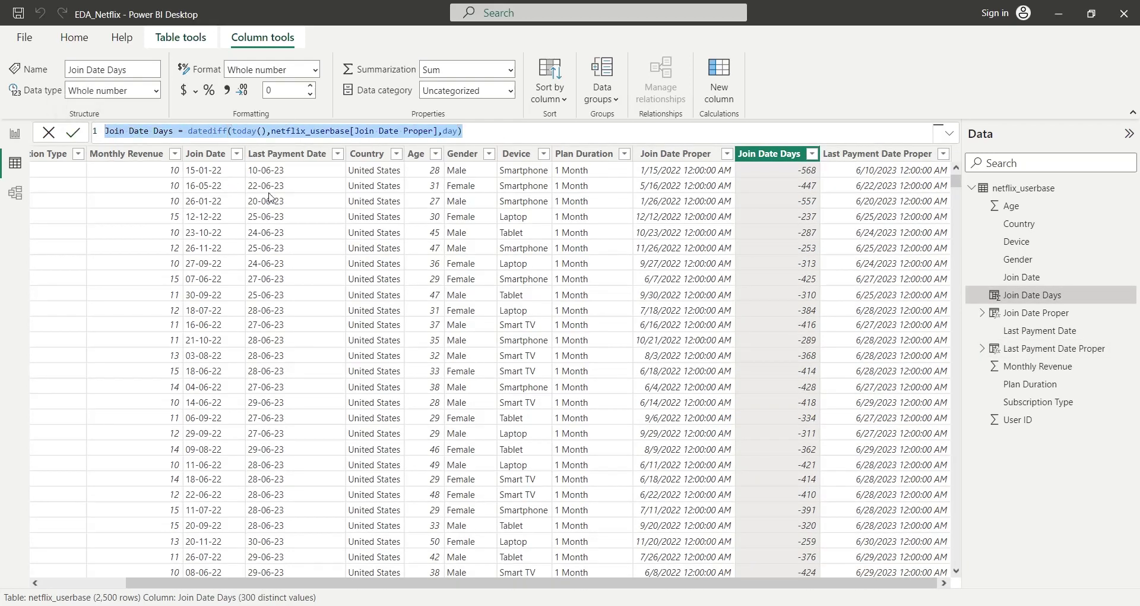
left_click(885, 155)
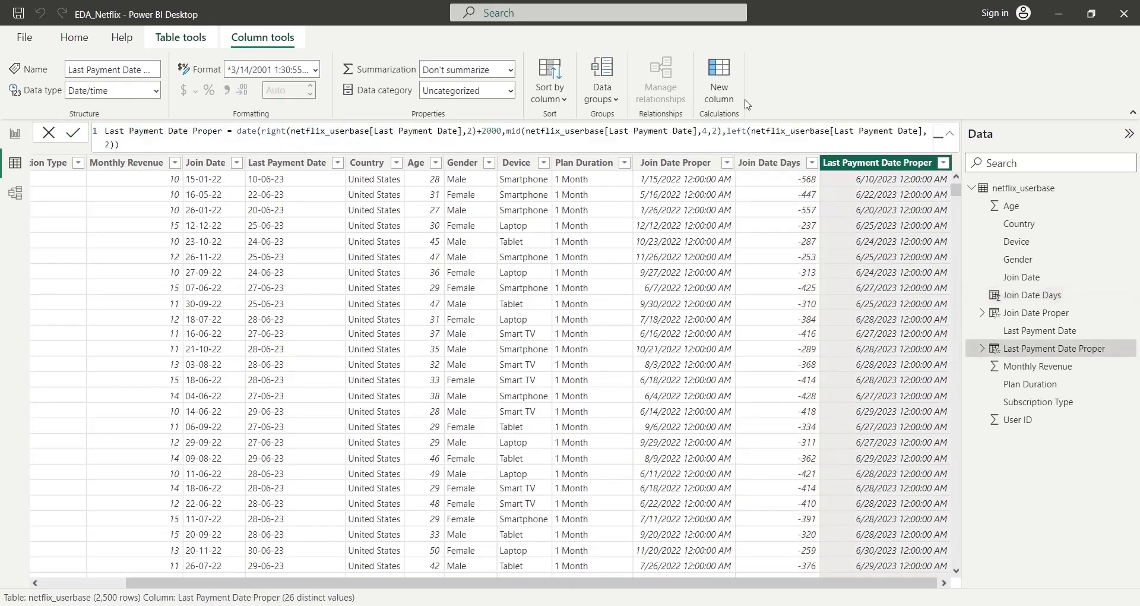
left_click(720, 91)
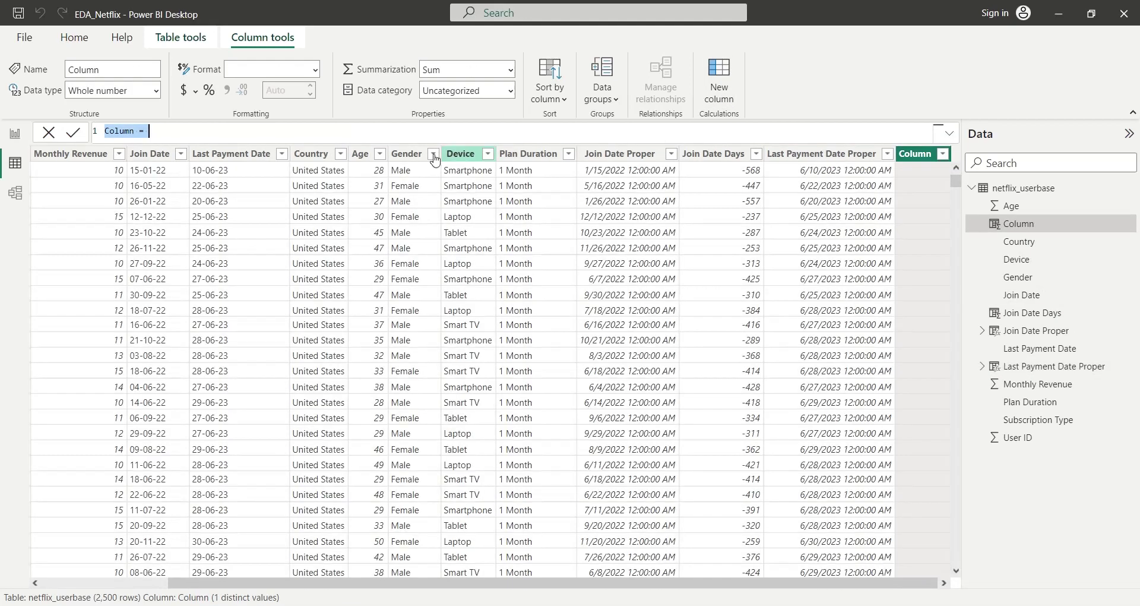
type("Join Date Days = datediff(today(),netflix_userbase[Join Date Proper],day)")
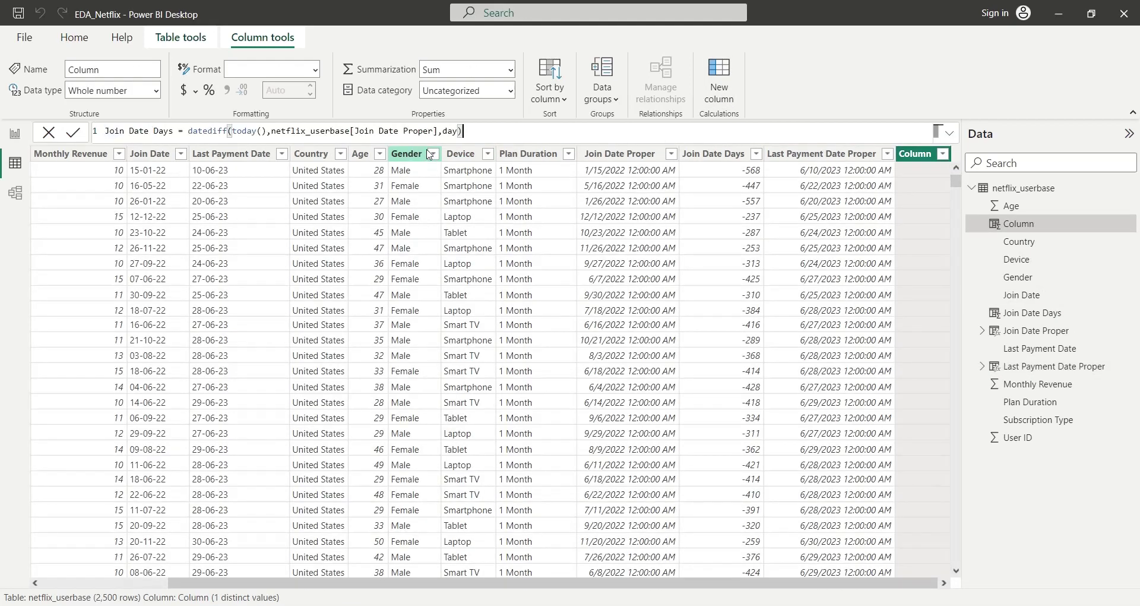
double_click(114, 131)
type("La")
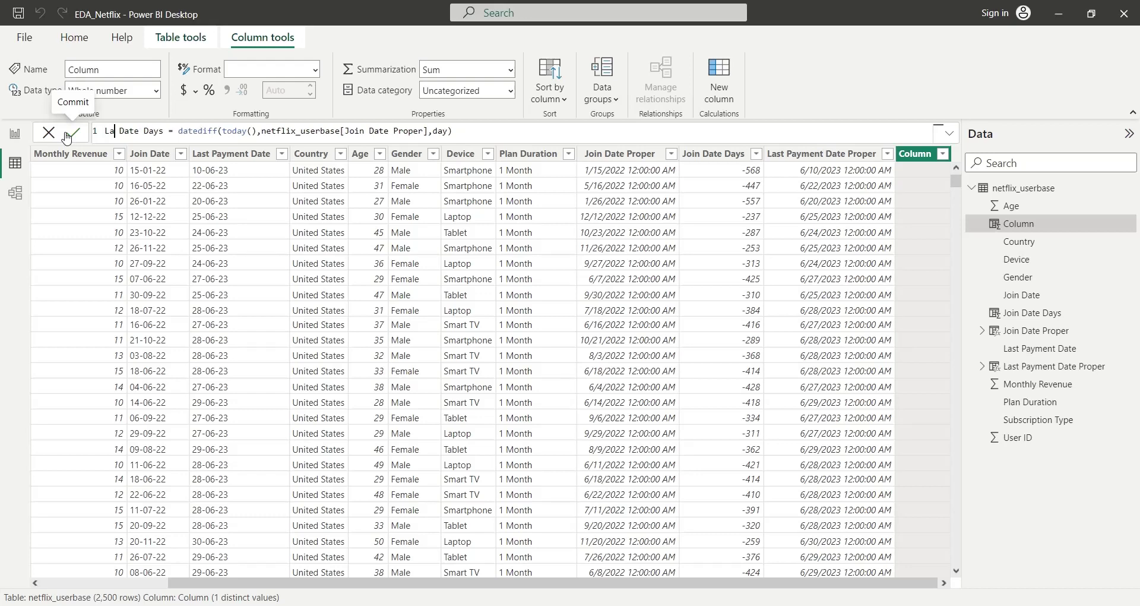
type("st Paym")
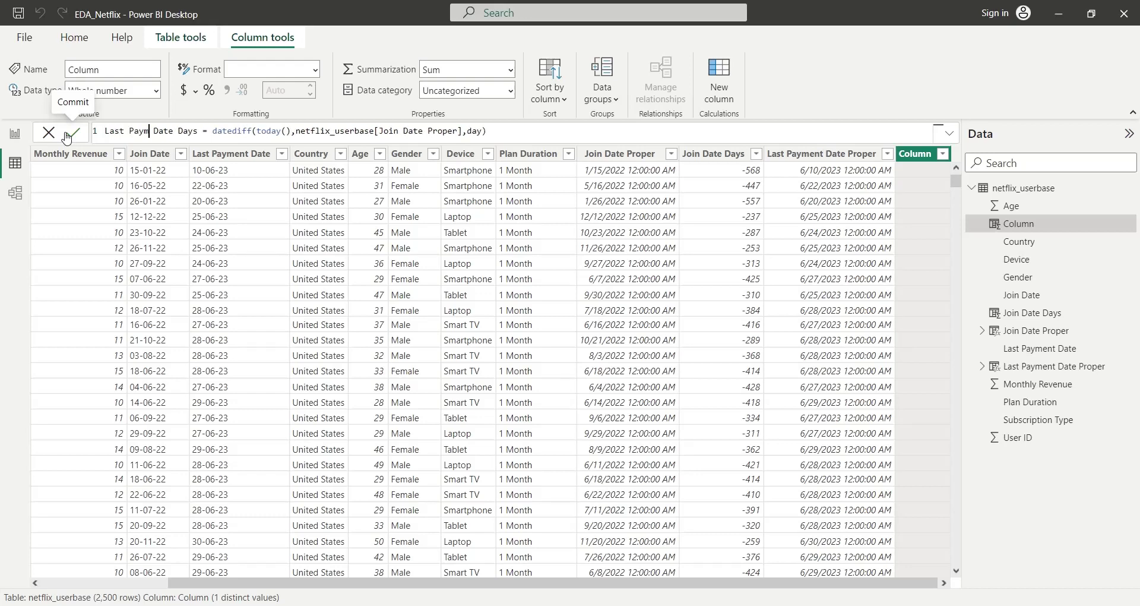
type("ent")
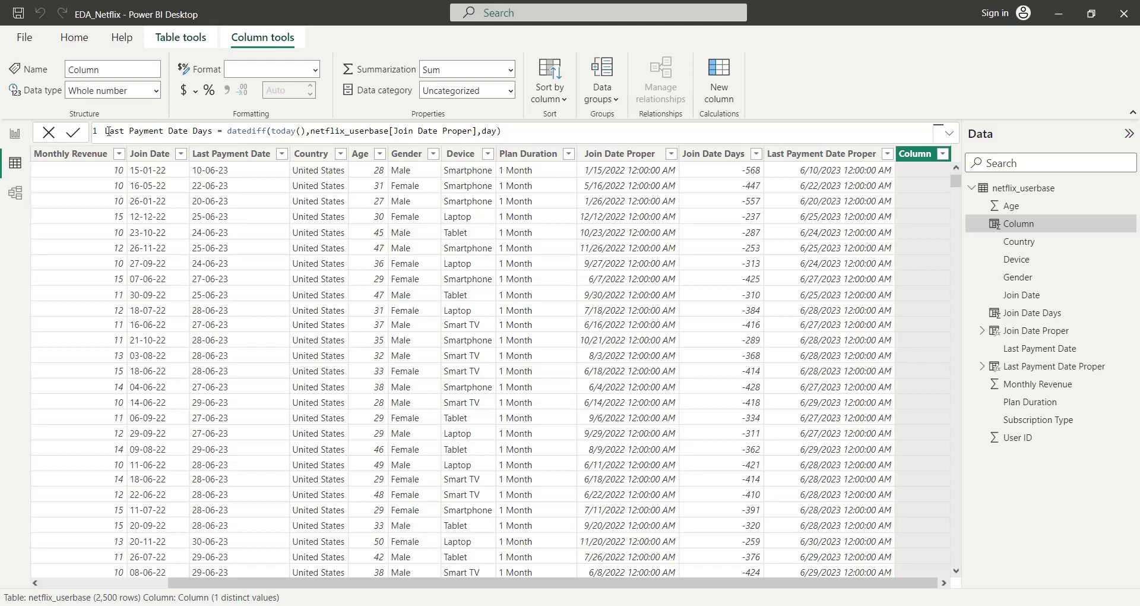
Replace the Join reference inside datediff with Last Payment, pointing to Last Payment Date Proper, and commit the Last Payment Date Days column.
key("shift+Home")
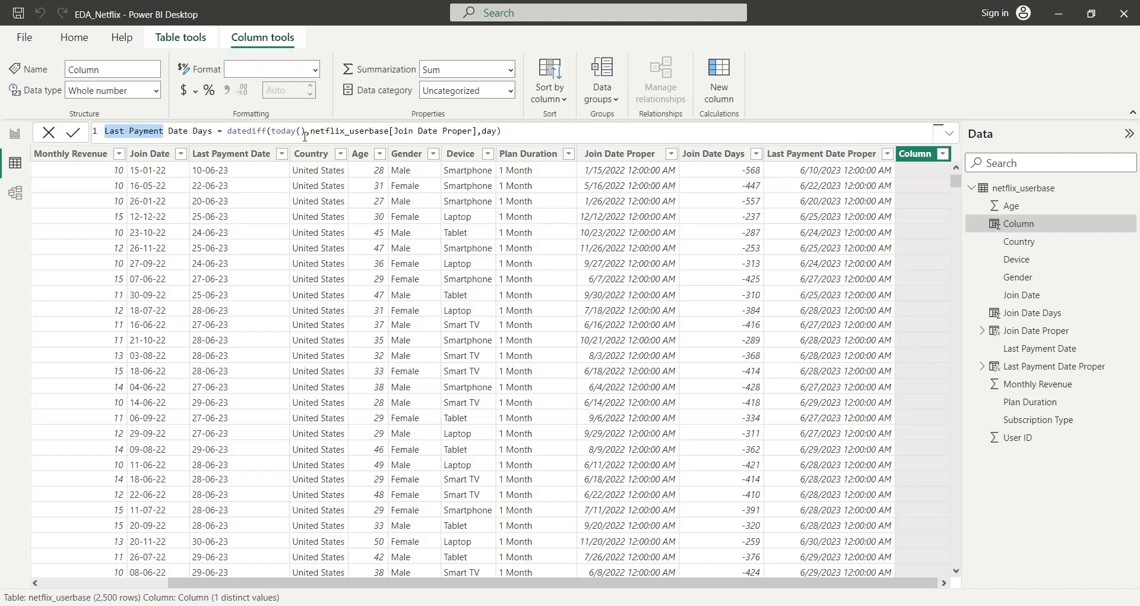
key("ctrl+c")
double_click(404, 131)
key("ctrl+v")
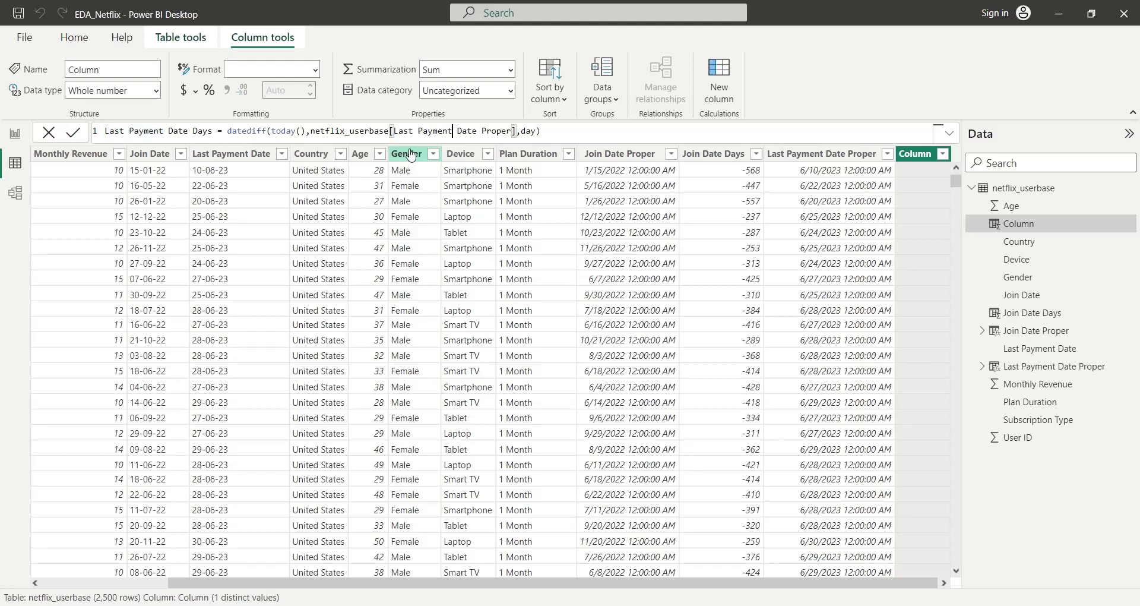
left_click(556, 130)
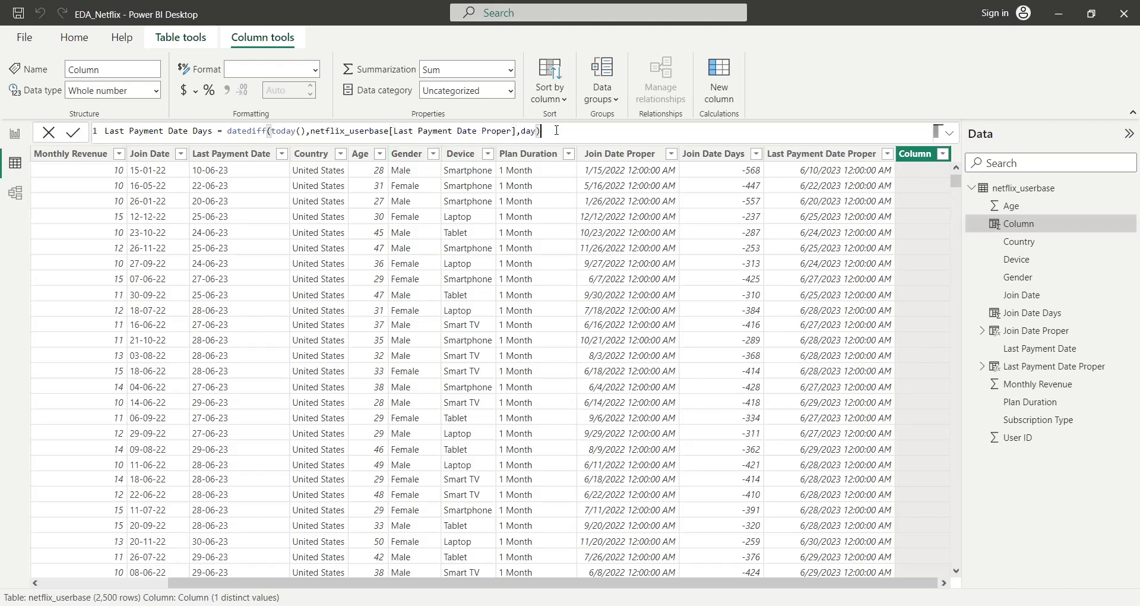
key("Return")
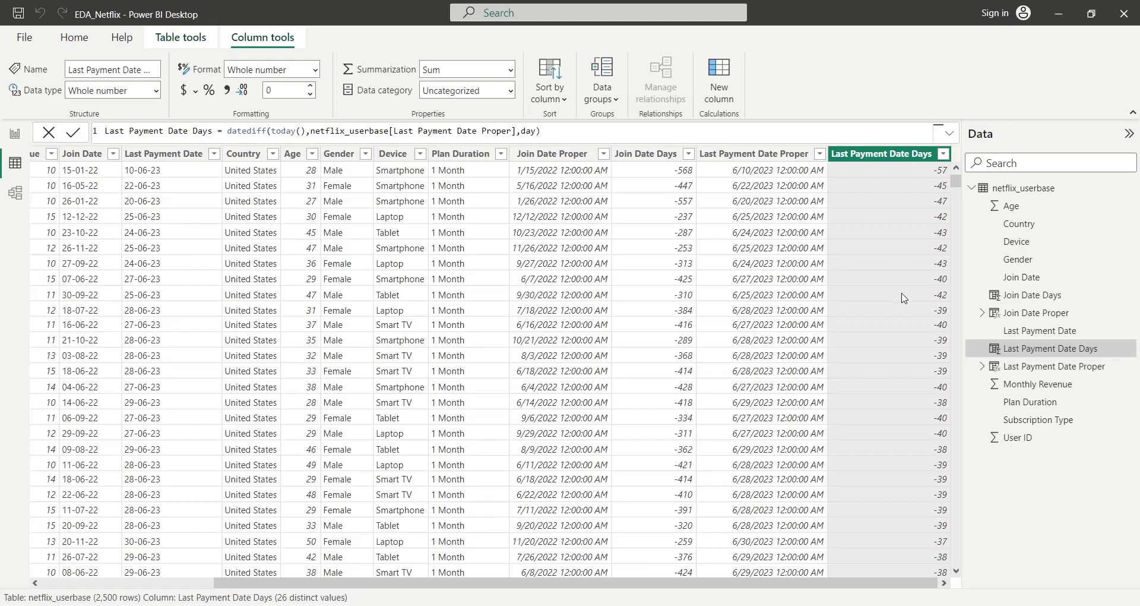
left_click_drag(956, 181, 950, 145)
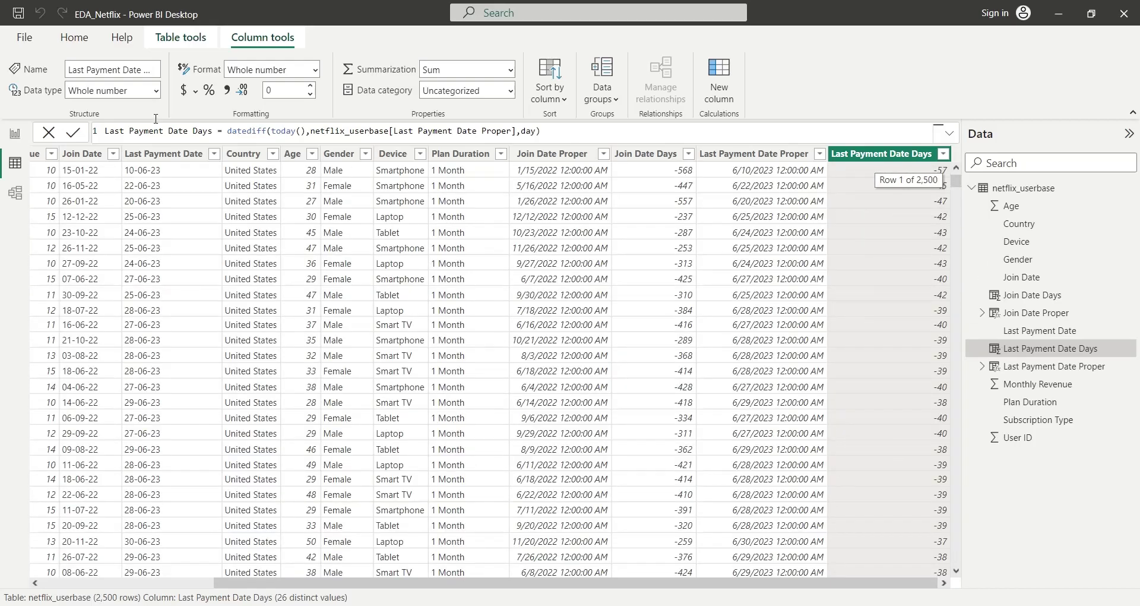
Add a histogram beside the Join Date Days chart on the Fields Analysis page, with Last Payment Date Days as its values.
left_click(20, 135)
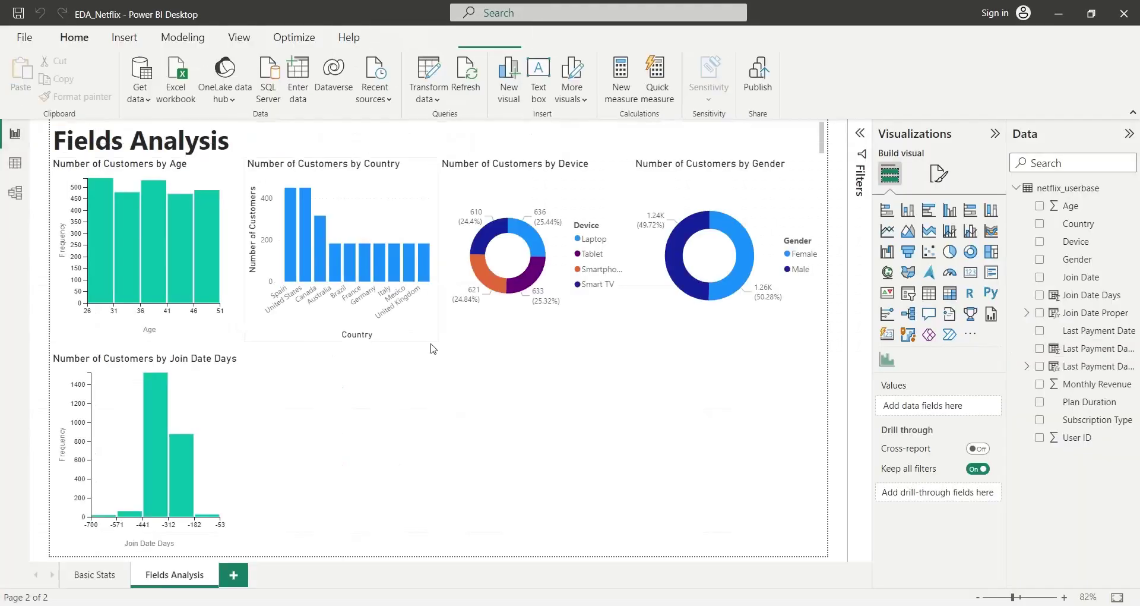
left_click(892, 357)
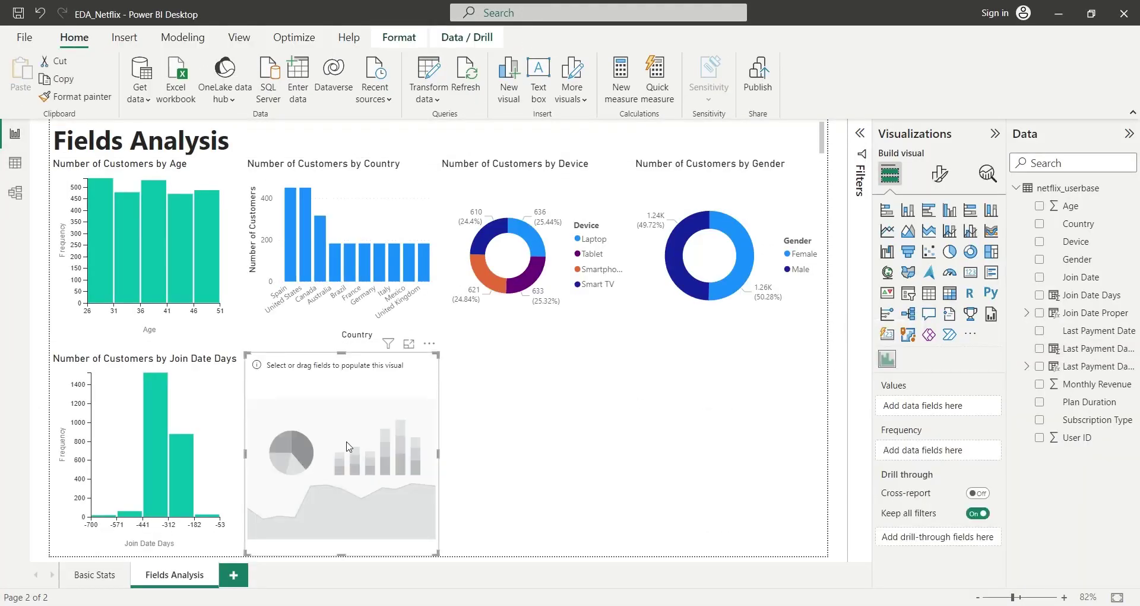
left_click_drag(341, 355, 348, 344)
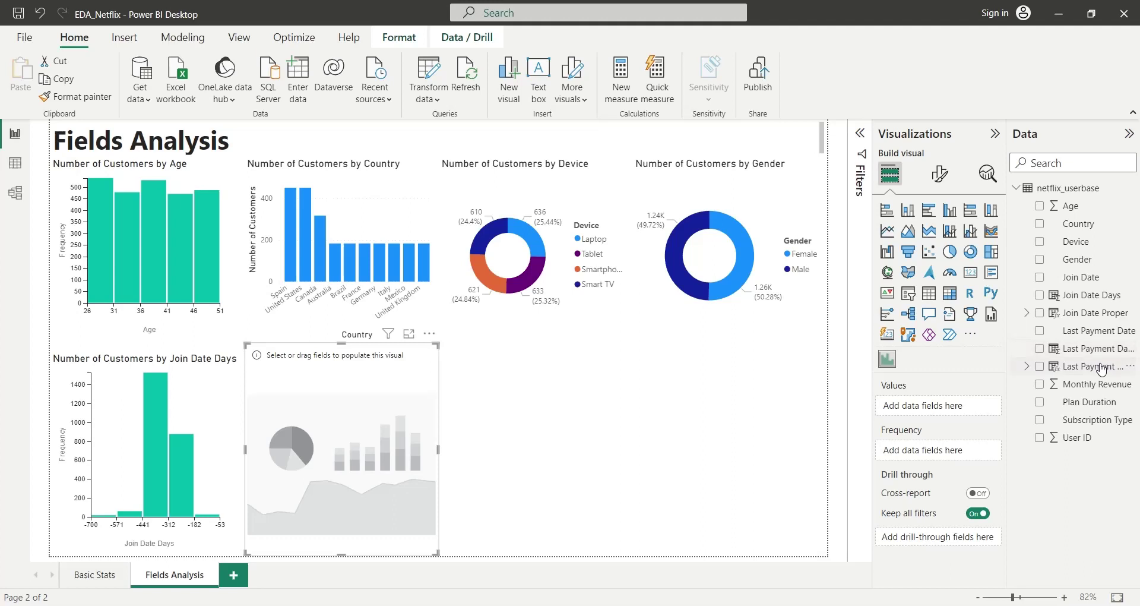
left_click_drag(1101, 368, 933, 409)
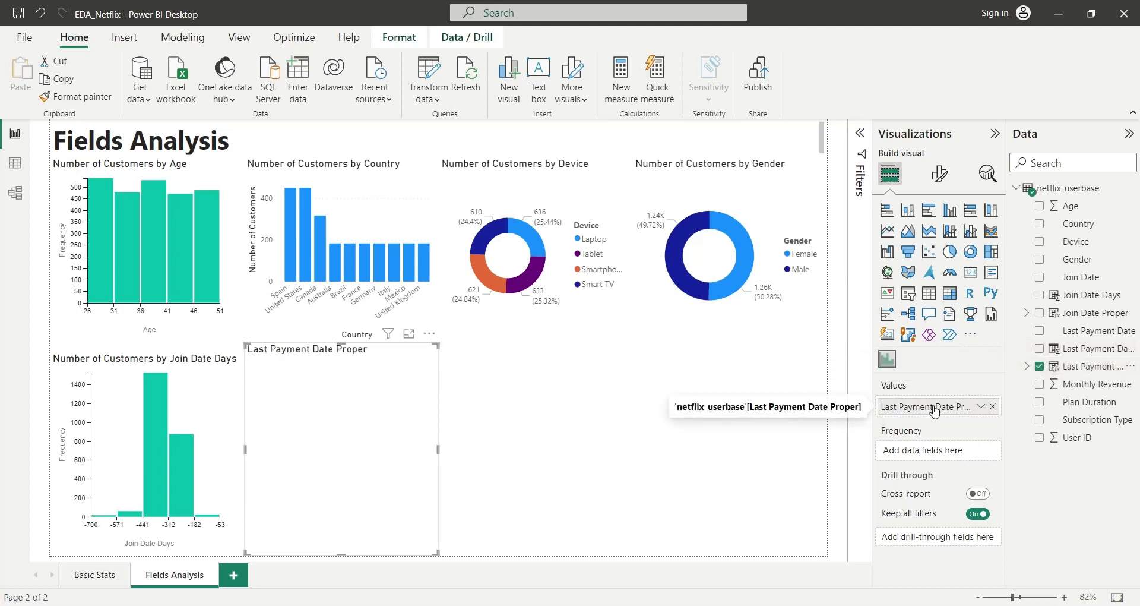
left_click(993, 406)
left_click_drag(1086, 350, 981, 414)
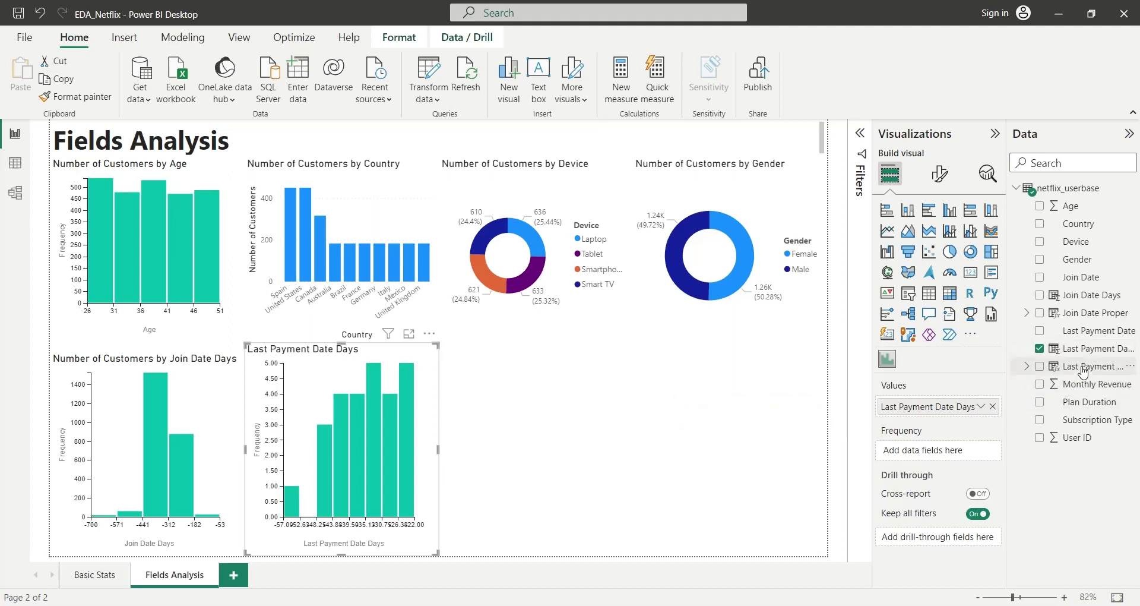
Use the count of Last Payment Date Days as the new histogram's frequency and rename it Number of Customers.
left_click_drag(1084, 372, 929, 450)
left_click(981, 452)
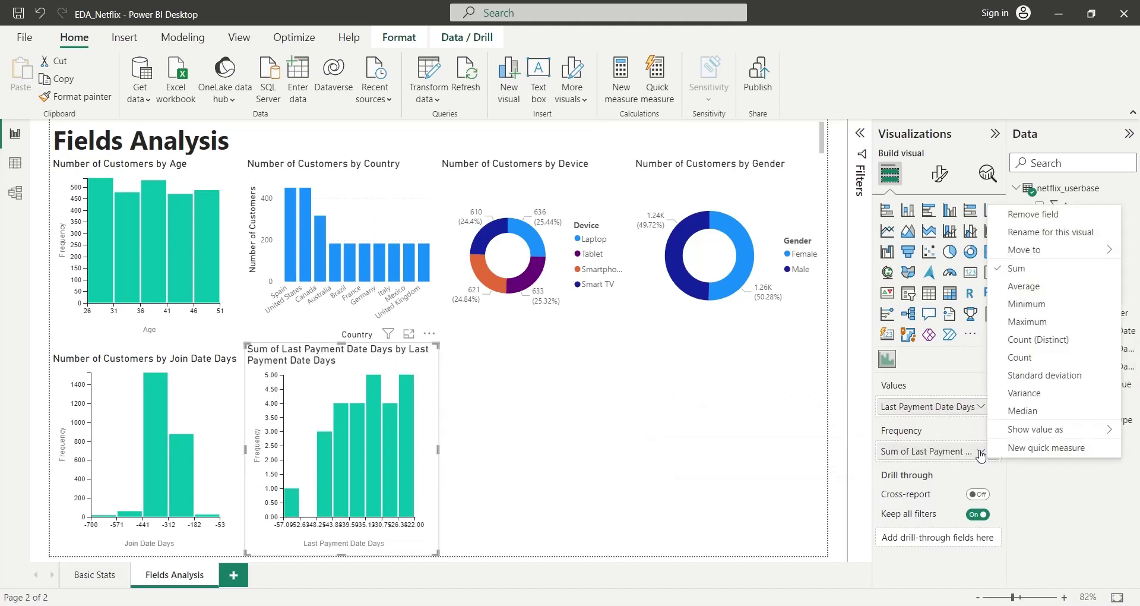
left_click(1021, 358)
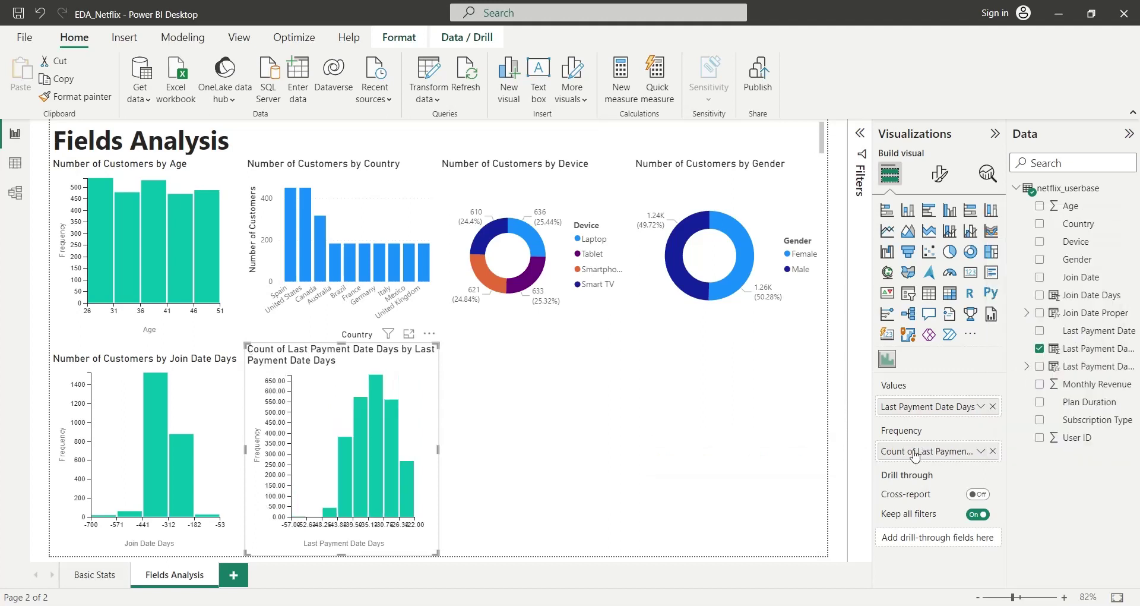
double_click(914, 452)
type("Number")
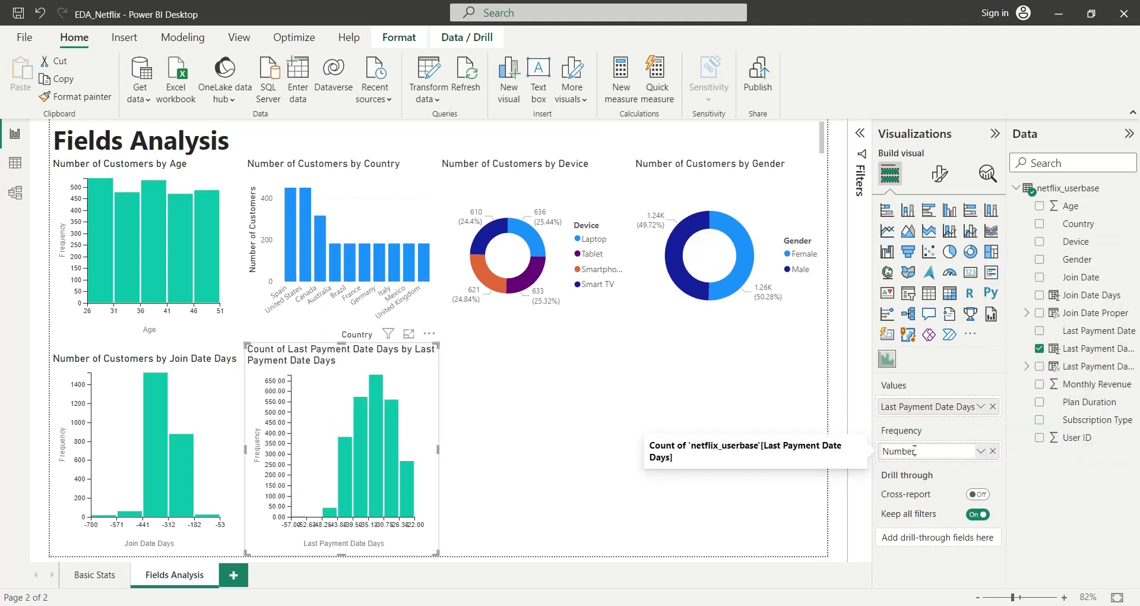
type(" of Customer")
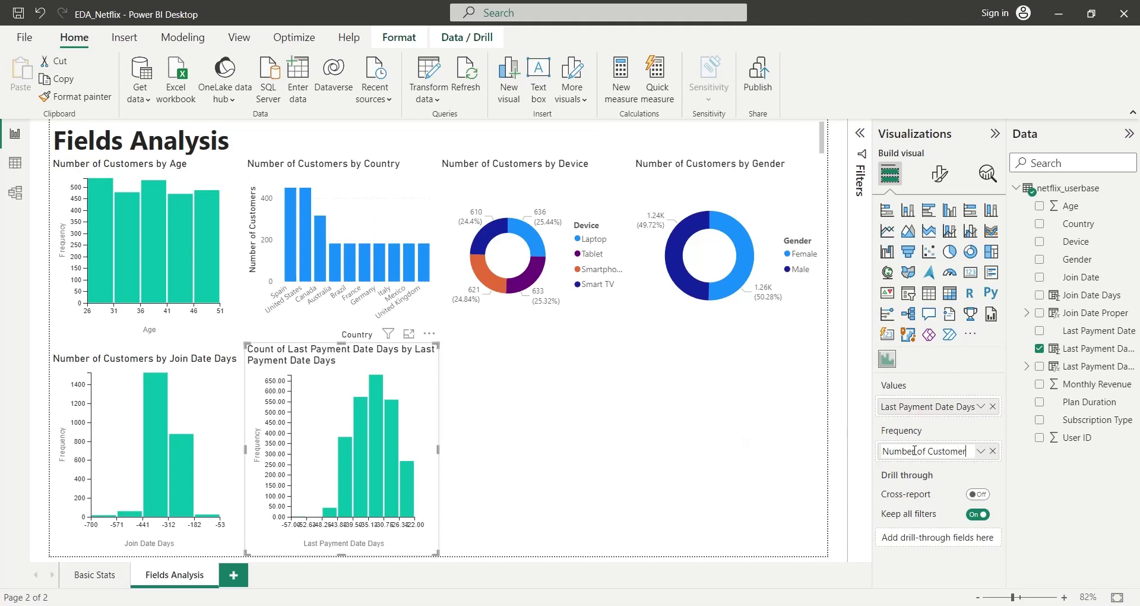
type("s")
key("Return")
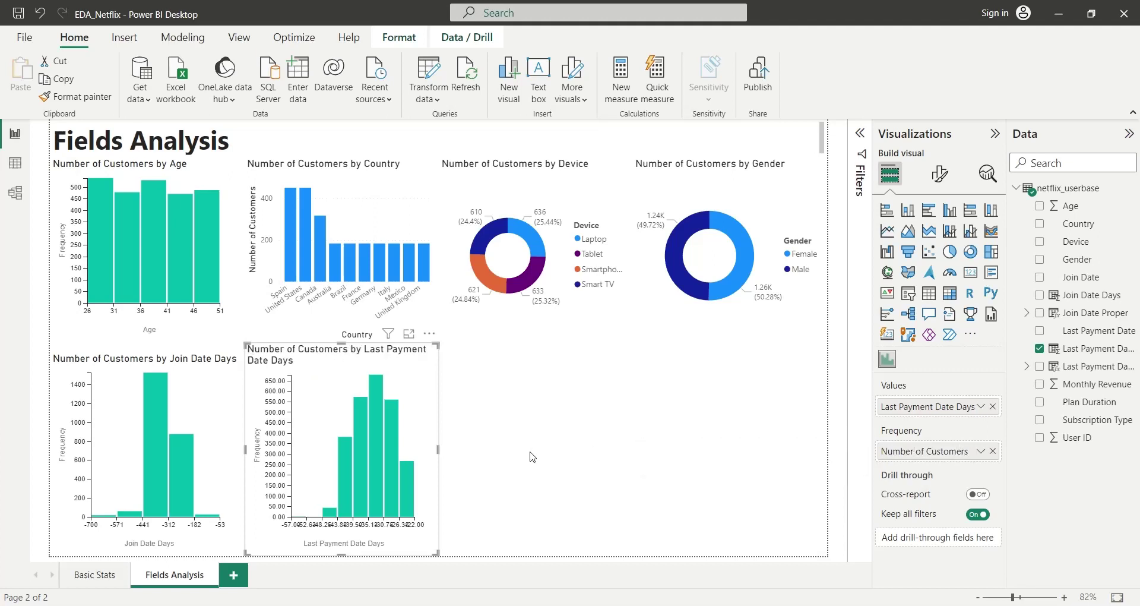
Set the Last Payment Date Days histogram to 5 bins.
left_click(939, 173)
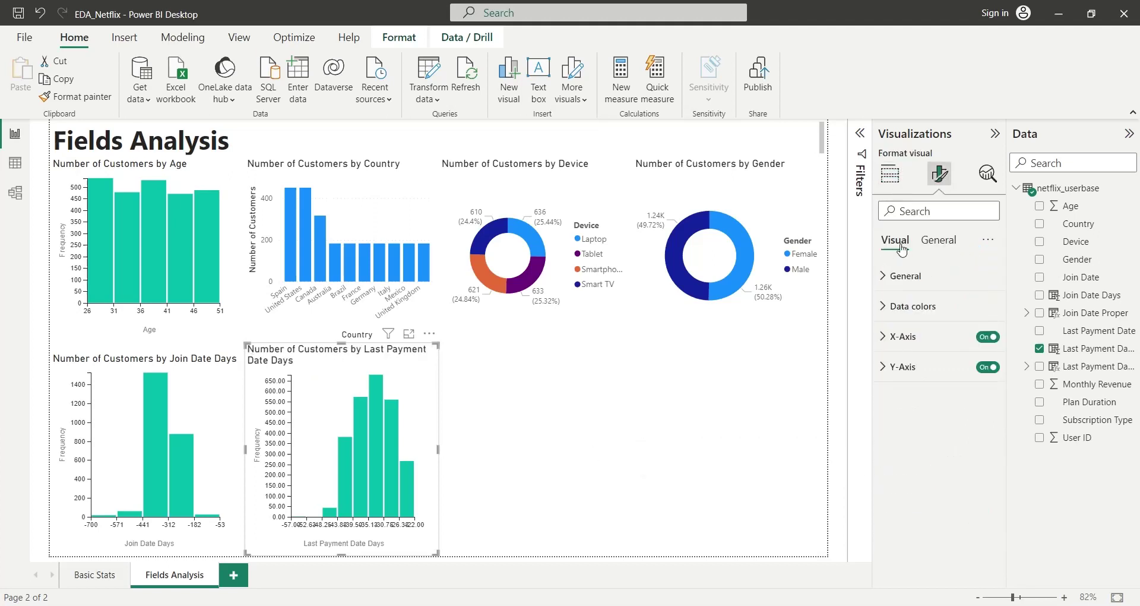
left_click(907, 275)
left_click(911, 324)
type("5")
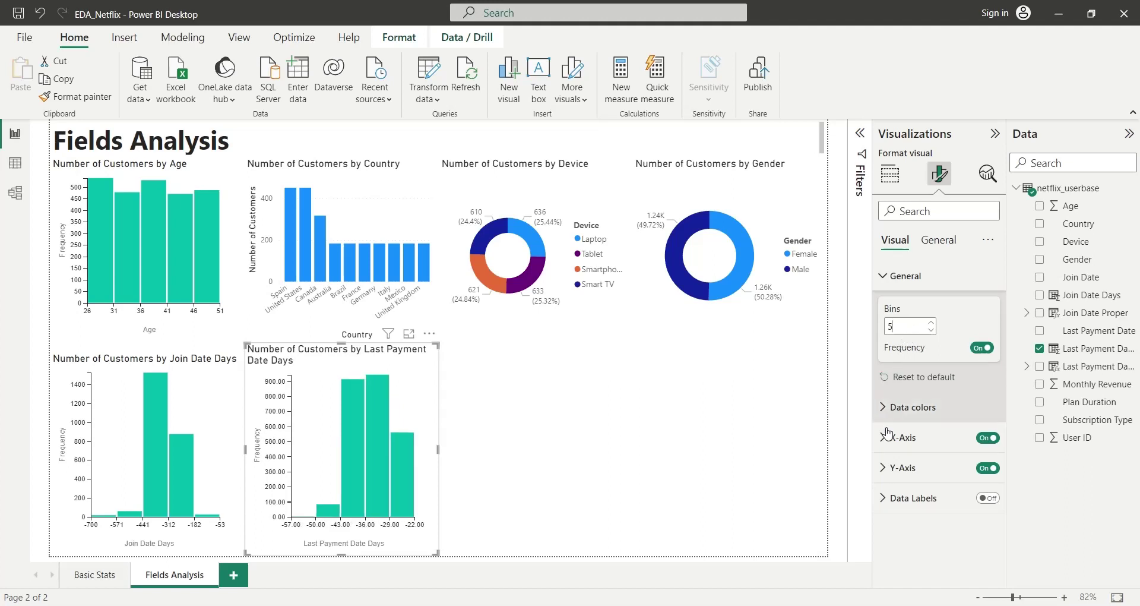
Set the decimal places to 0 on both the X-axis and Y-axis of the Last Payment Date Days histogram.
left_click(903, 437)
left_click(981, 549)
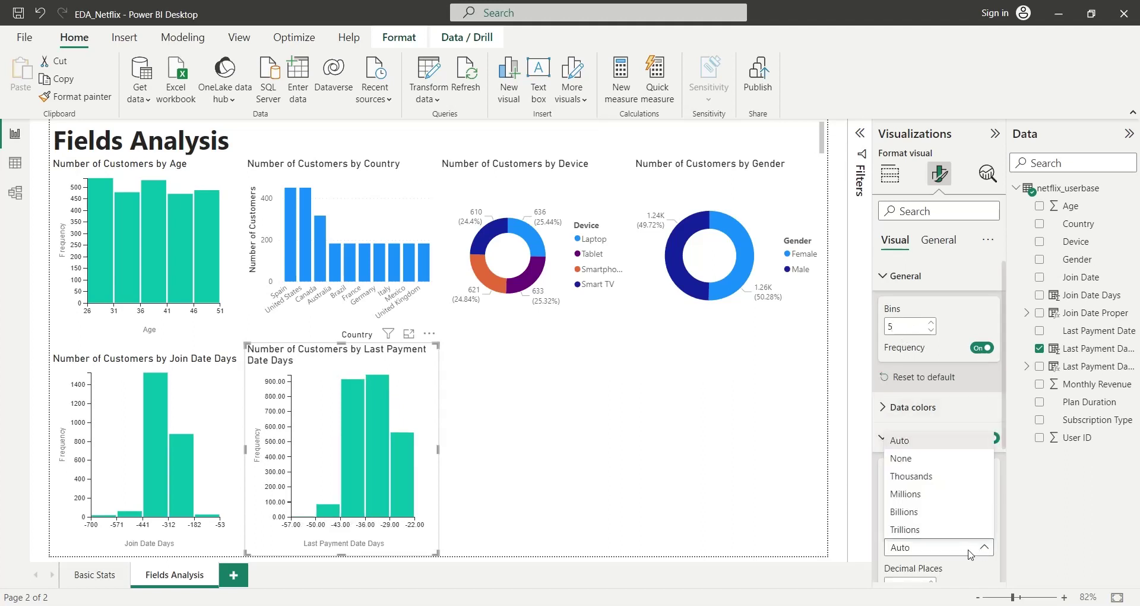
left_click(980, 557)
scroll(952, 532, "down", 2)
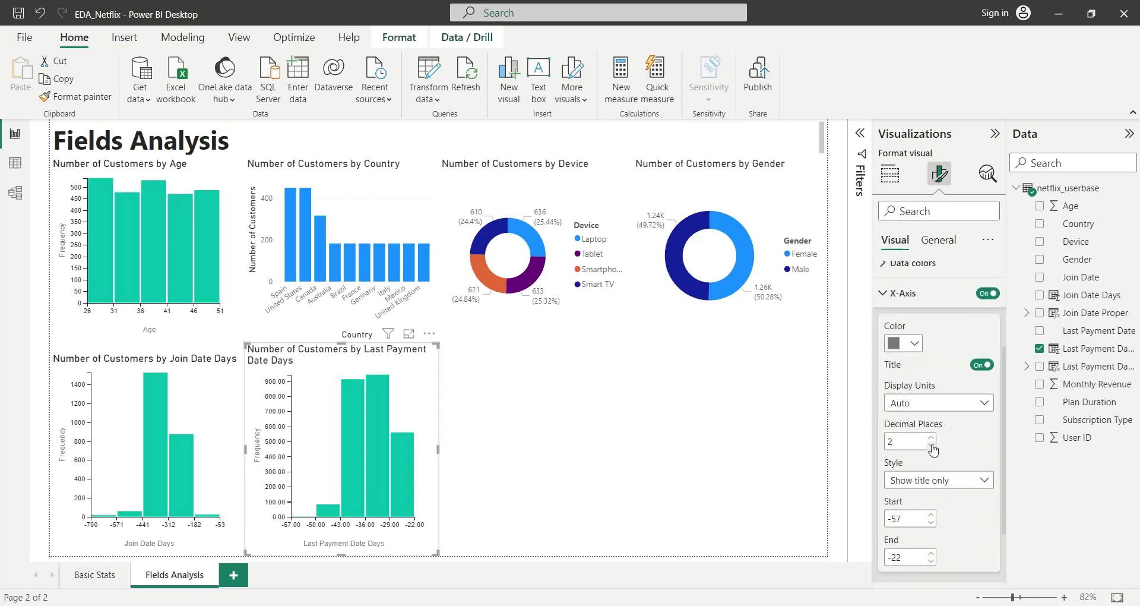
double_click(931, 446)
scroll(919, 533, "down", 2)
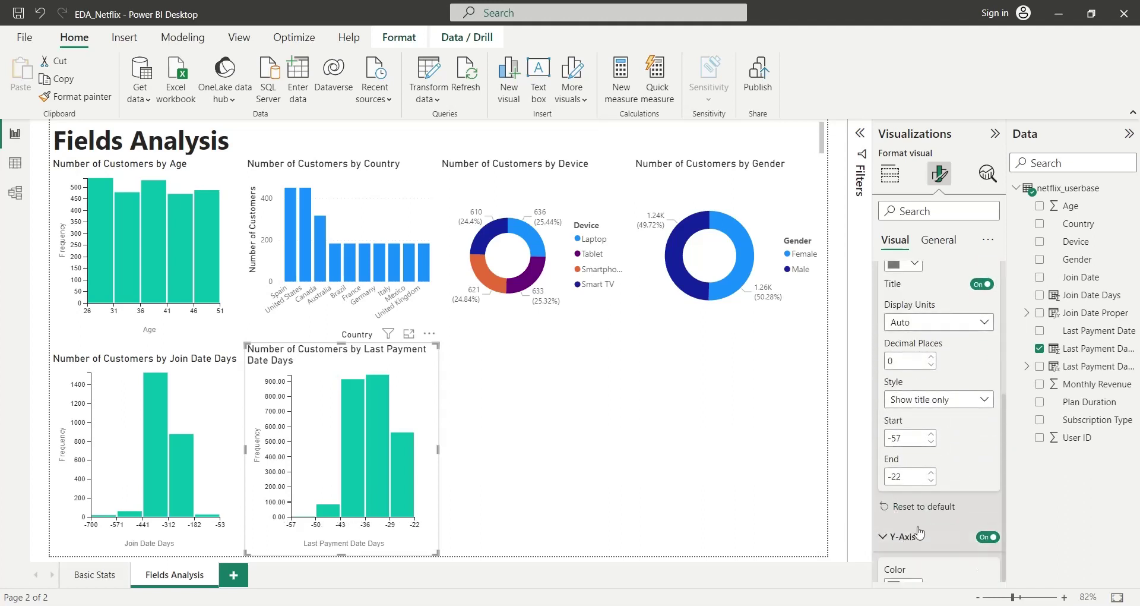
scroll(919, 533, "down", 3)
left_click(931, 497)
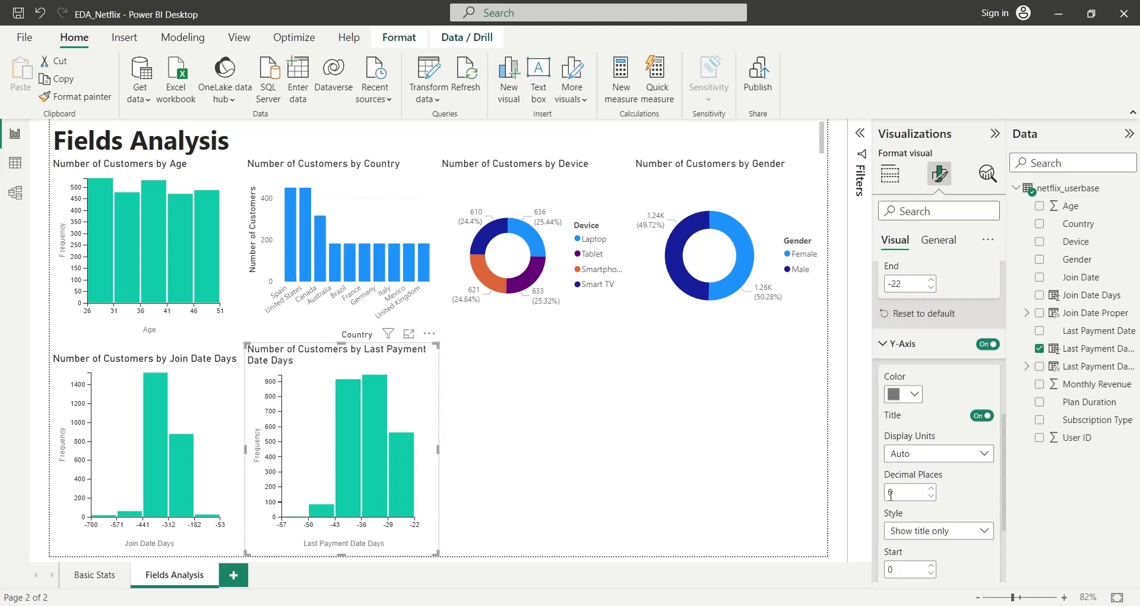
left_click(651, 478)
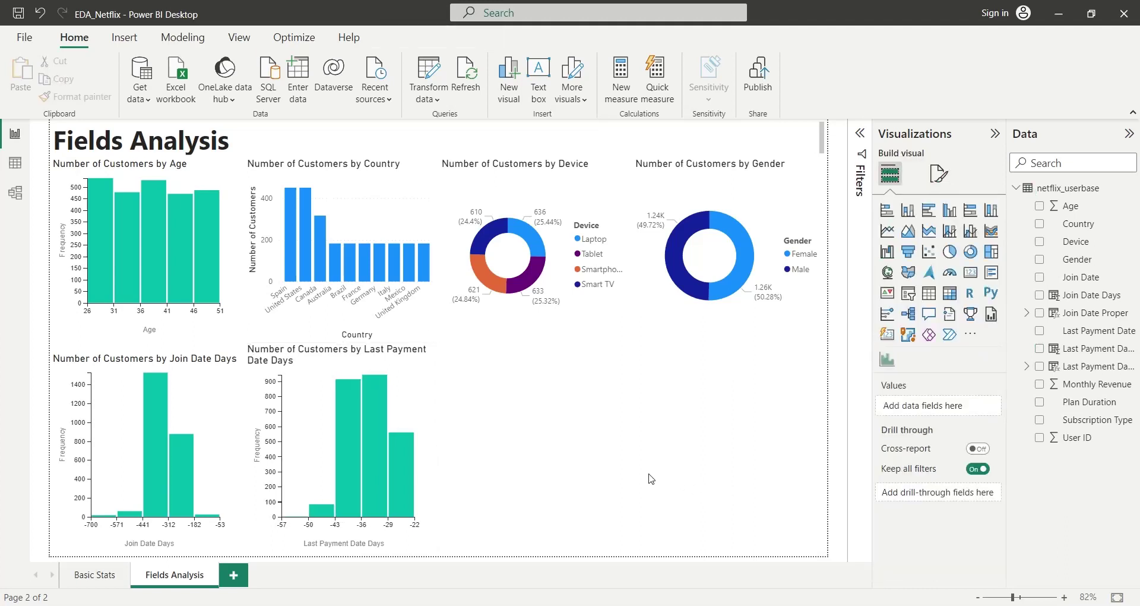
Add a Monthly Revenue histogram beside the Last Payment Date Days chart, with the count of Monthly Revenue as frequency, renamed Number of Customers.
left_click_drag(1081, 383, 506, 403)
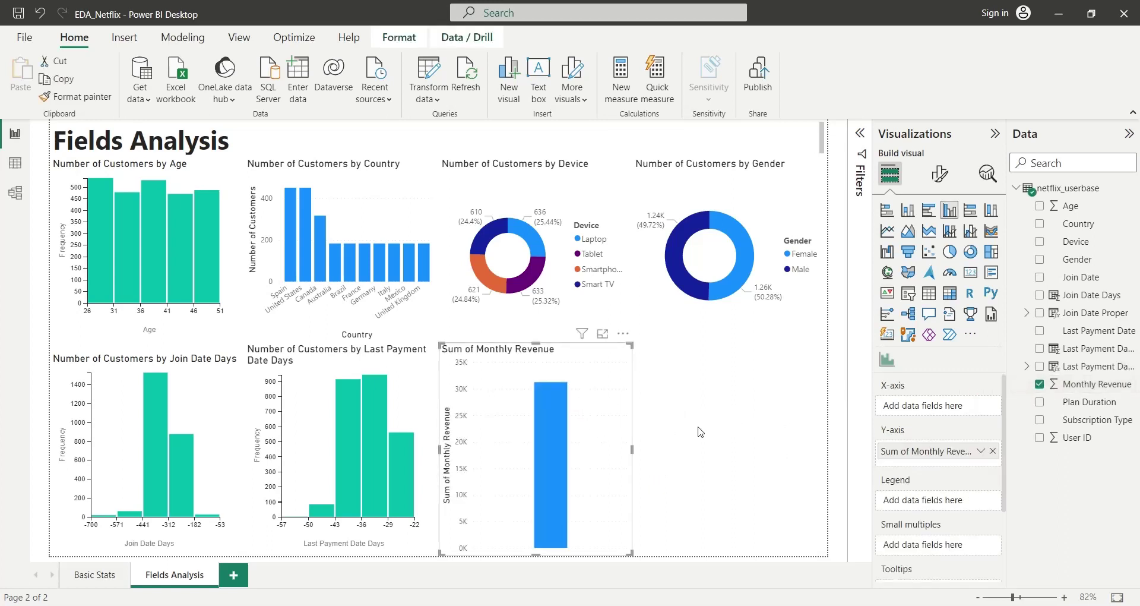
left_click(885, 360)
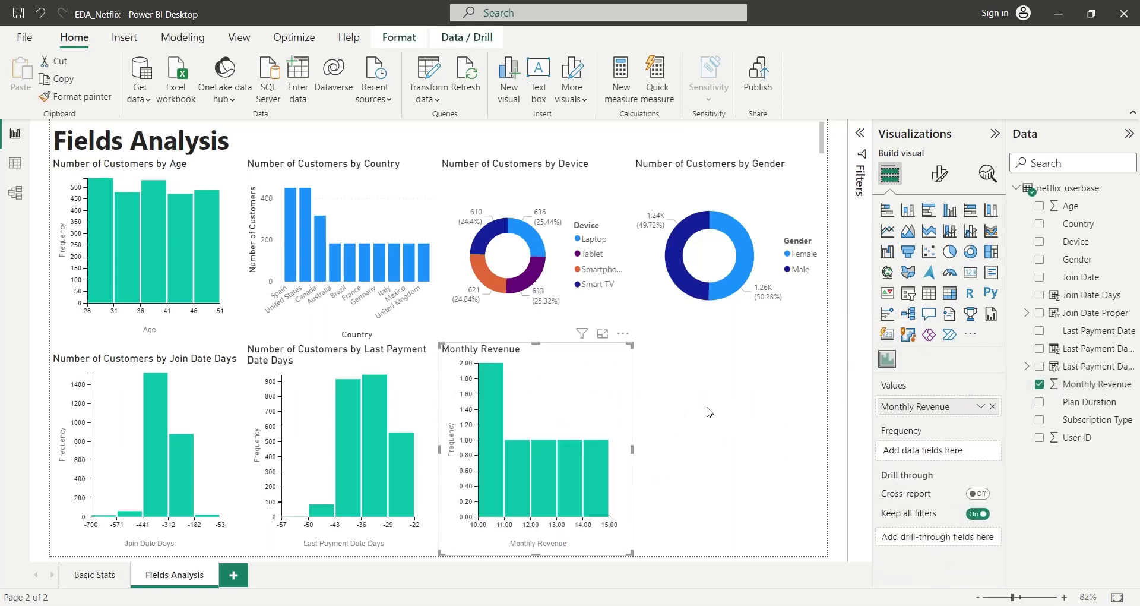
left_click_drag(1081, 384, 968, 452)
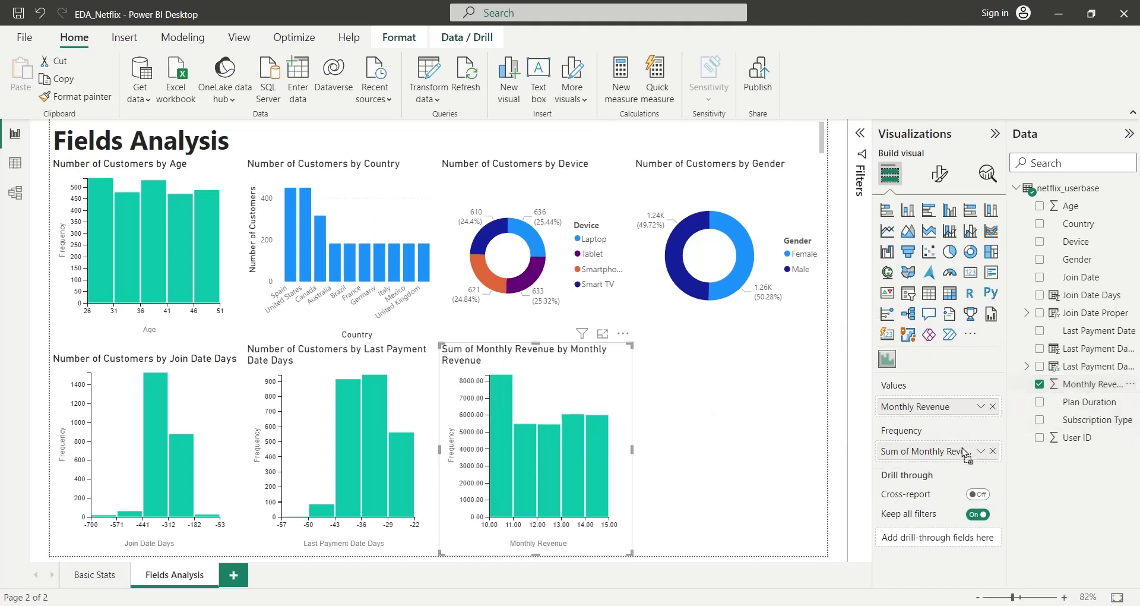
left_click(981, 451)
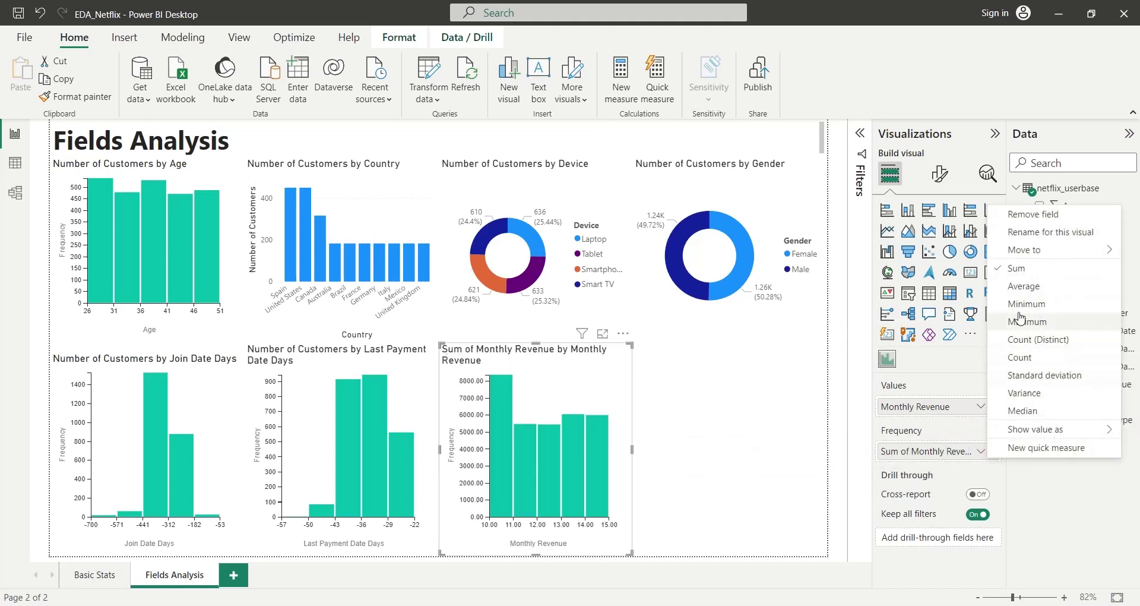
left_click(1020, 357)
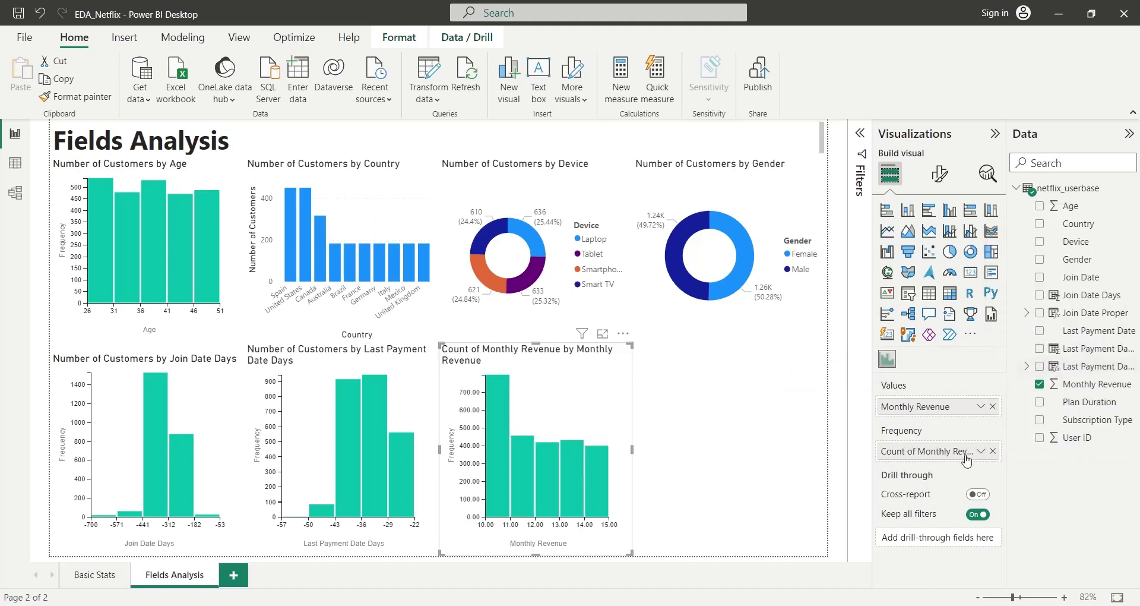
double_click(936, 446)
type("Number of Customers")
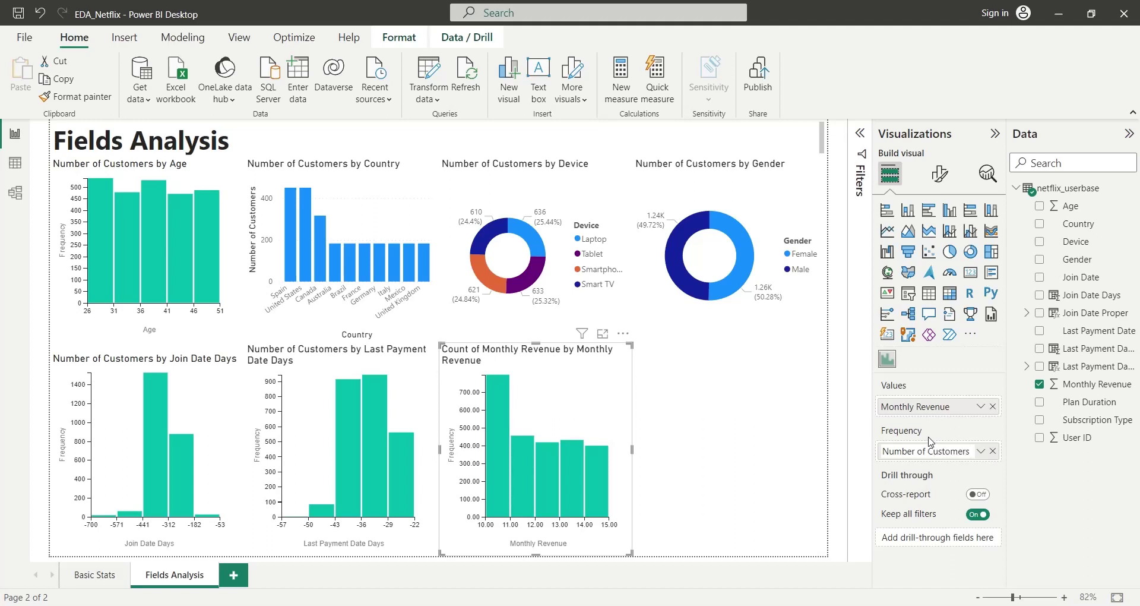
key("Return")
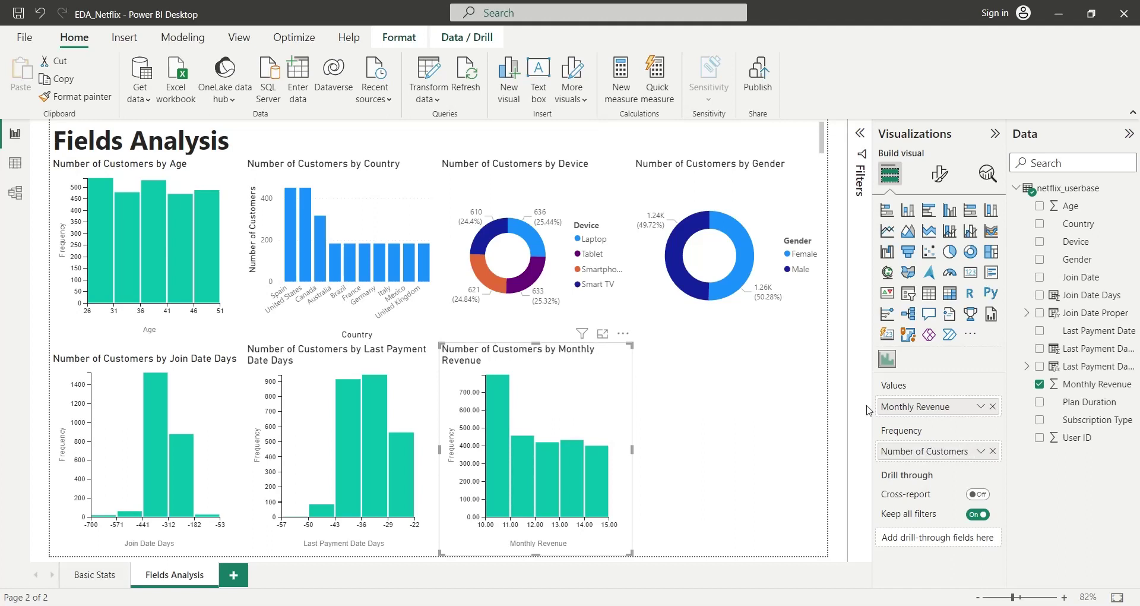
Set the Monthly Revenue histogram to 5 bins.
left_click(939, 174)
left_click(908, 284)
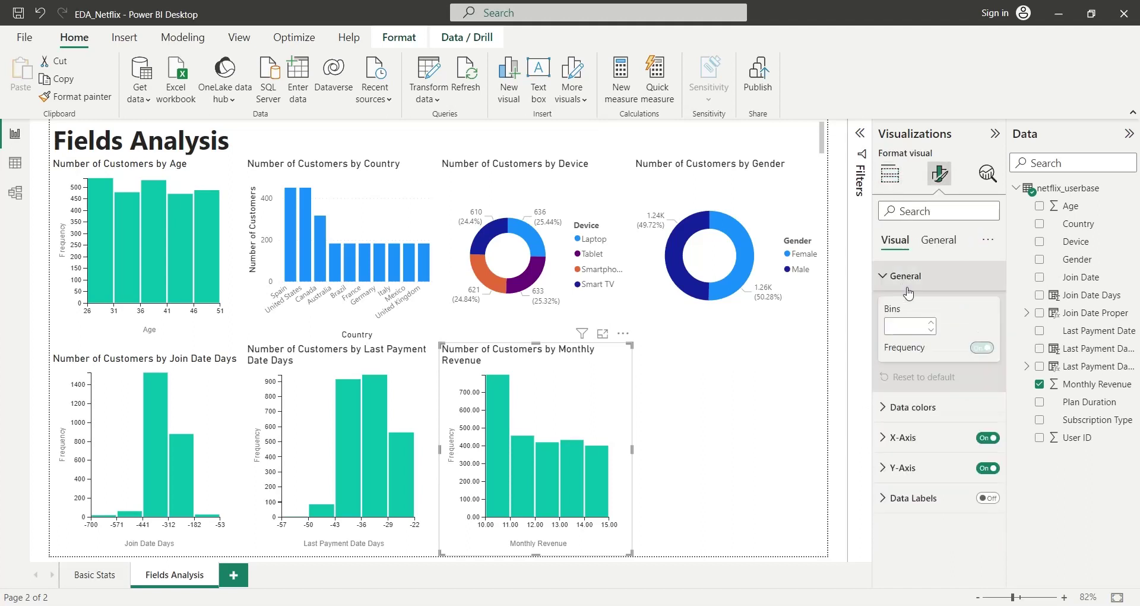
left_click(916, 331)
type("5")
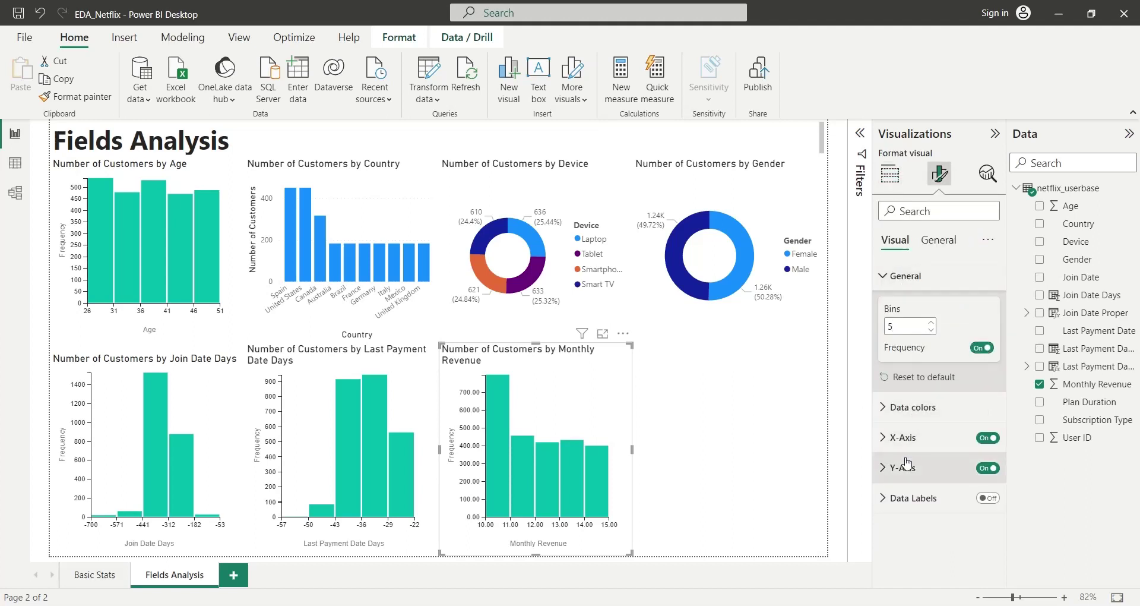
Set the decimal places to 0 on both the X-axis and Y-axis of the Monthly Revenue histogram.
left_click(904, 437)
scroll(912, 534, "down", 5)
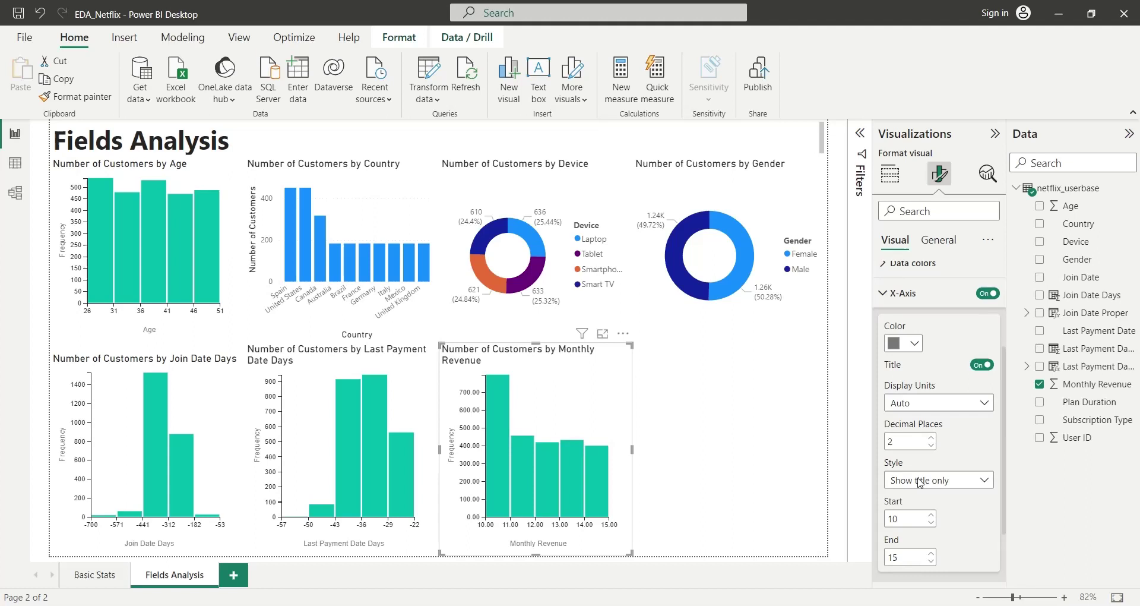
left_click(930, 445)
left_click(930, 446)
scroll(930, 463, "down", 2)
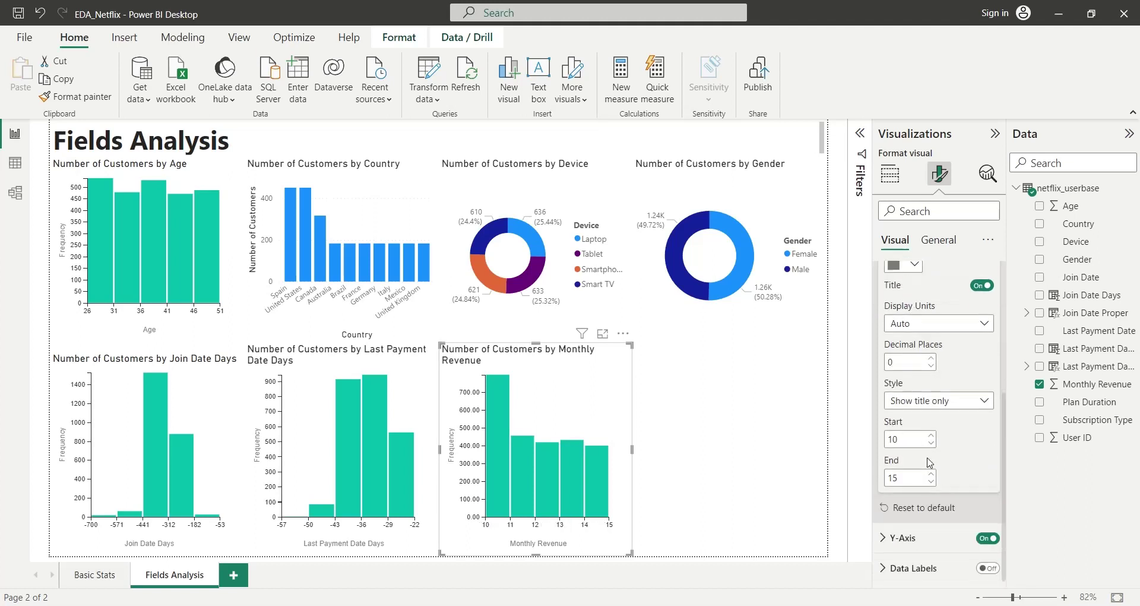
left_click(914, 550)
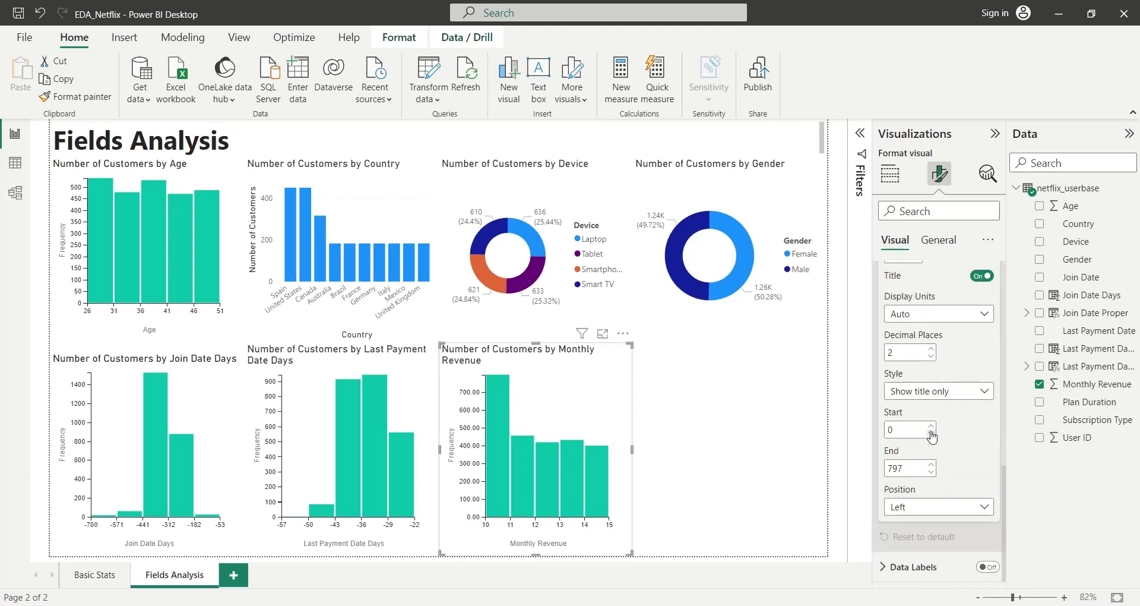
left_click(931, 357)
left_click(931, 356)
left_click(721, 402)
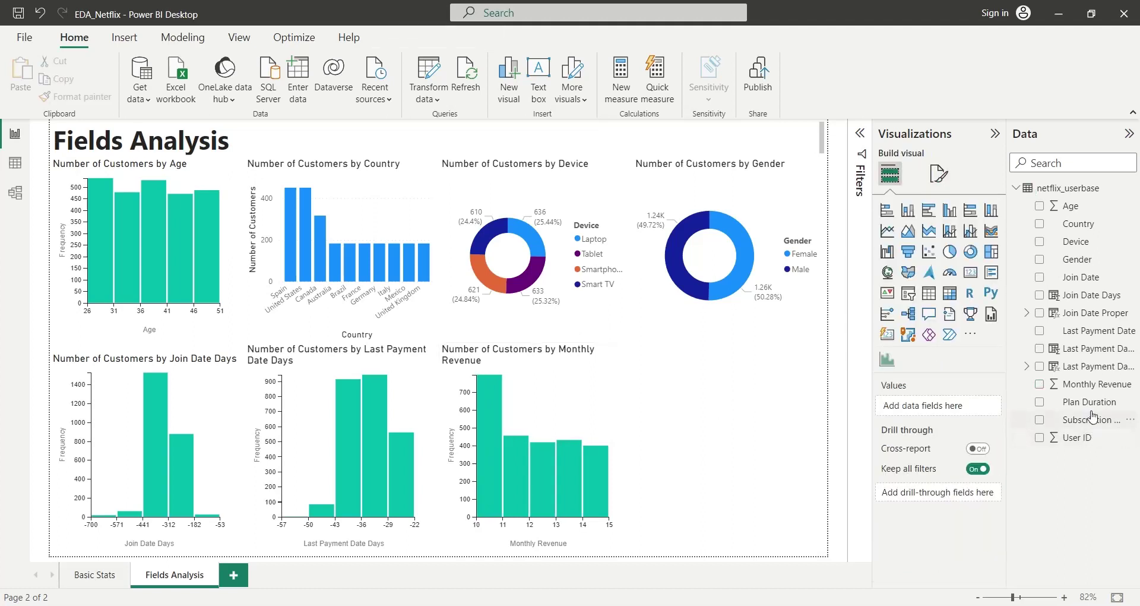
Add a Plan Duration table to the Fields Analysis page and place it at the far end of the title row.
left_click_drag(1091, 403, 741, 379)
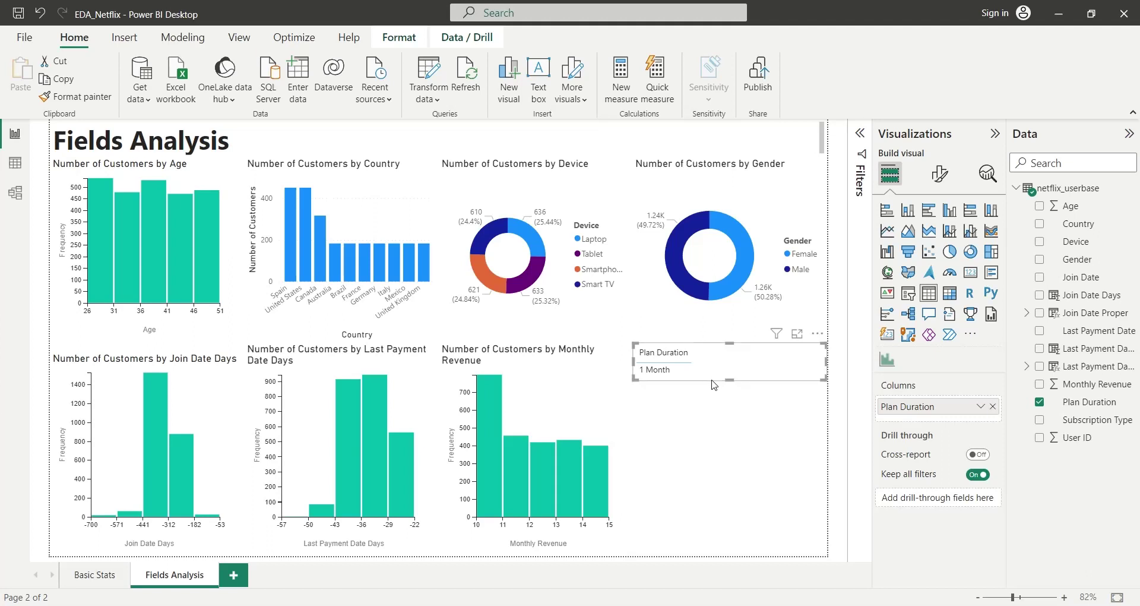
left_click_drag(685, 357, 750, 140)
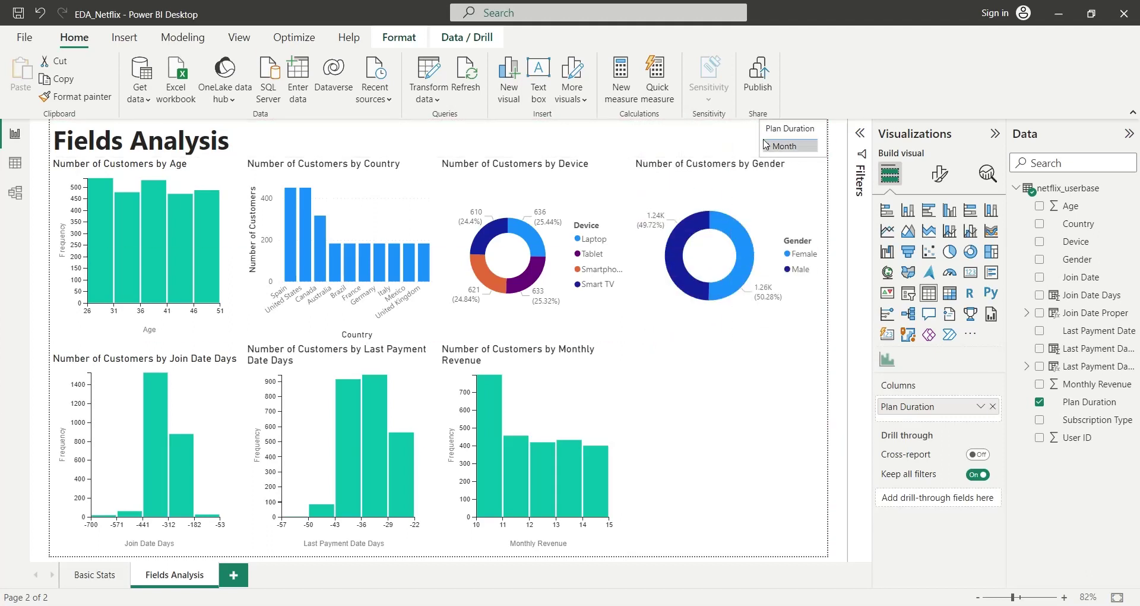
left_click(740, 386)
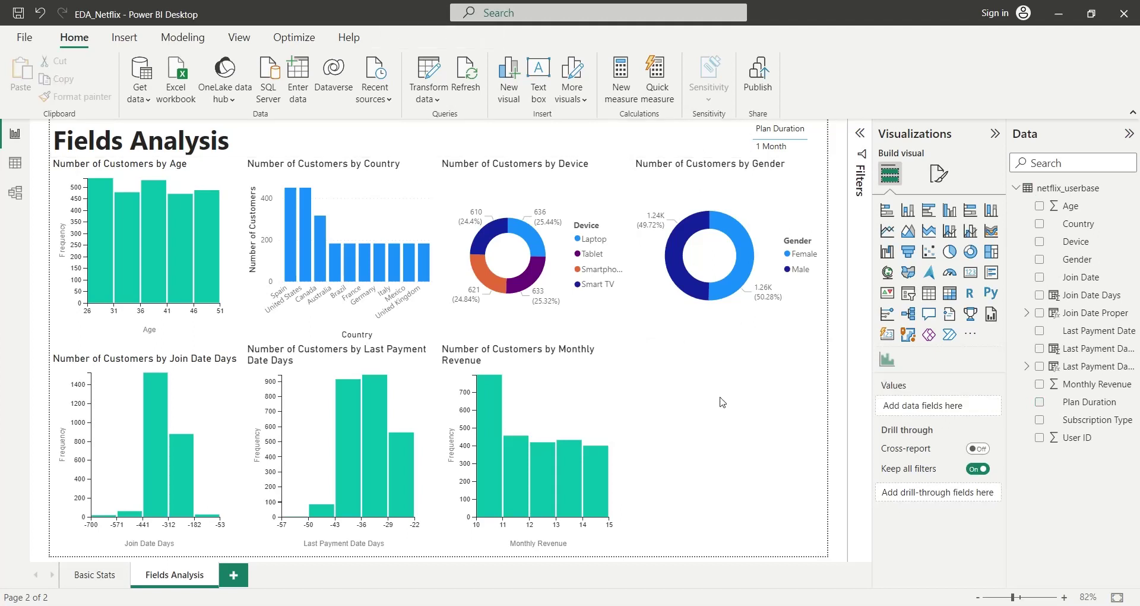
Add a Subscription Type donut chart below the Gender chart, with the count of Subscription Type as values, renamed Number of Customers.
left_click_drag(1103, 423, 743, 407)
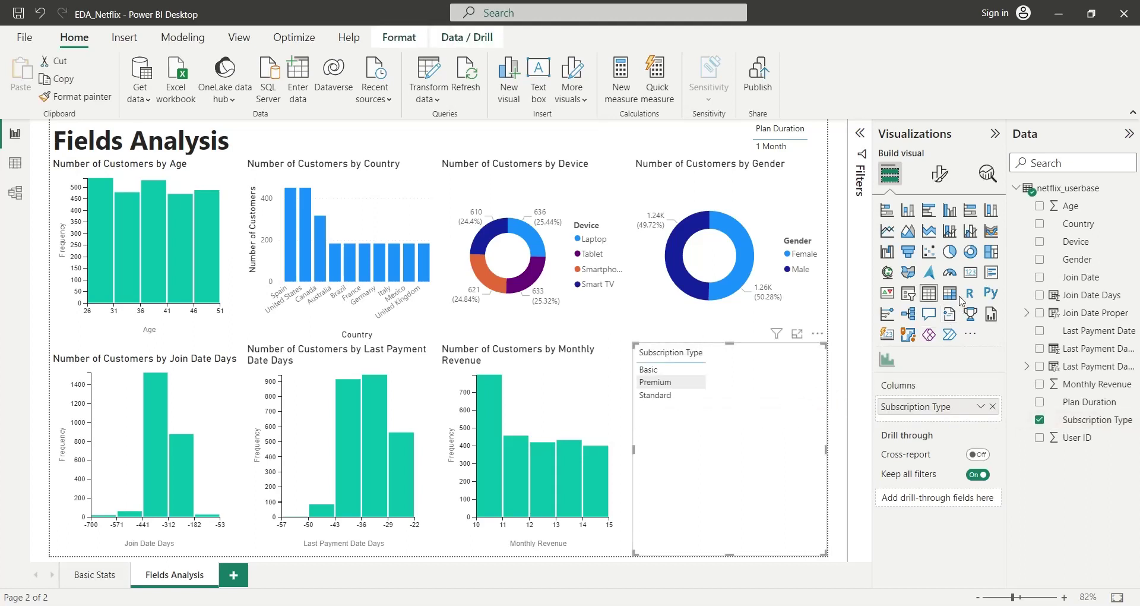
left_click(970, 251)
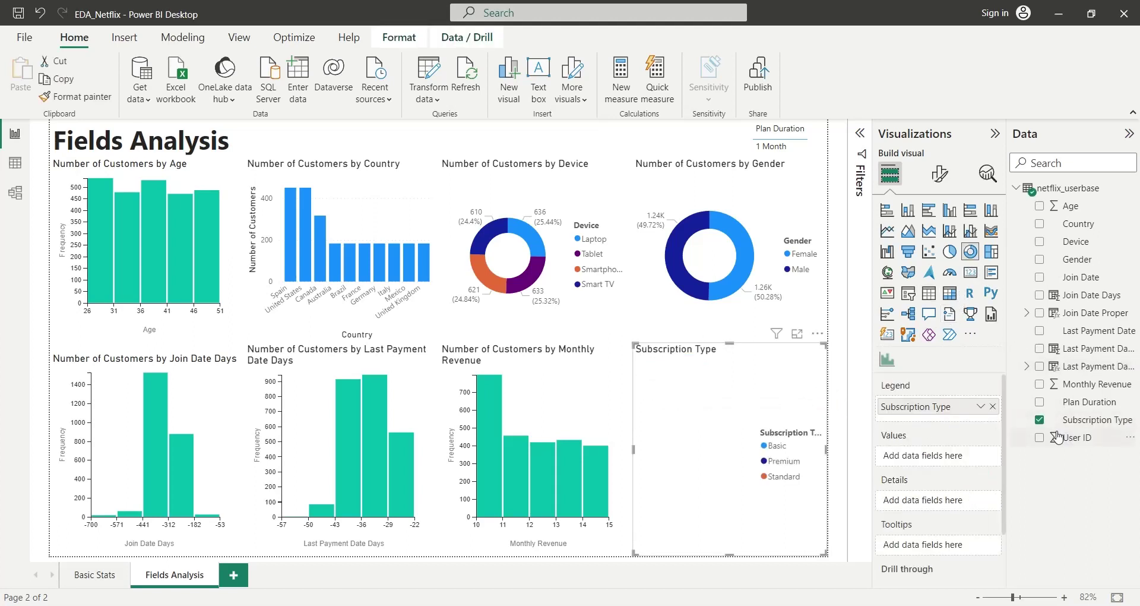
left_click_drag(1098, 419, 913, 458)
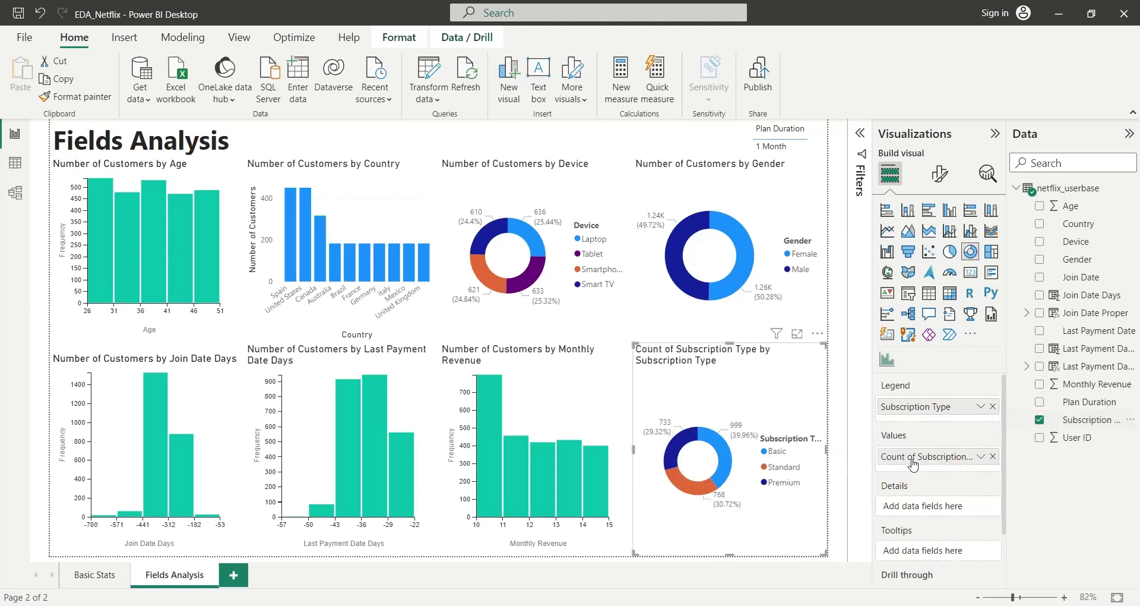
double_click(912, 464)
type("Numb")
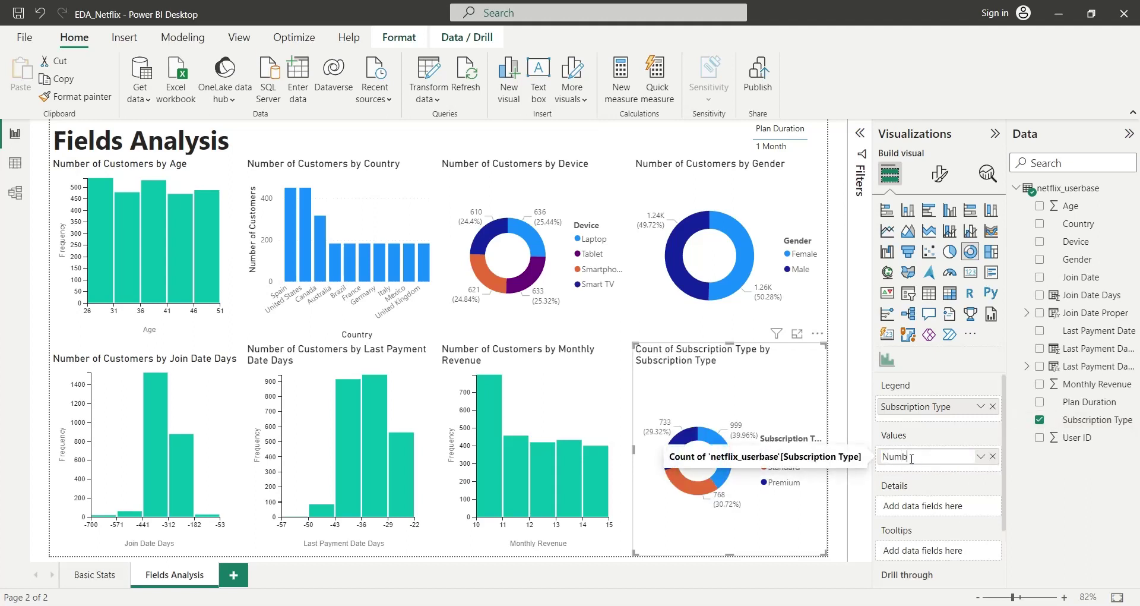
type("er of Customer")
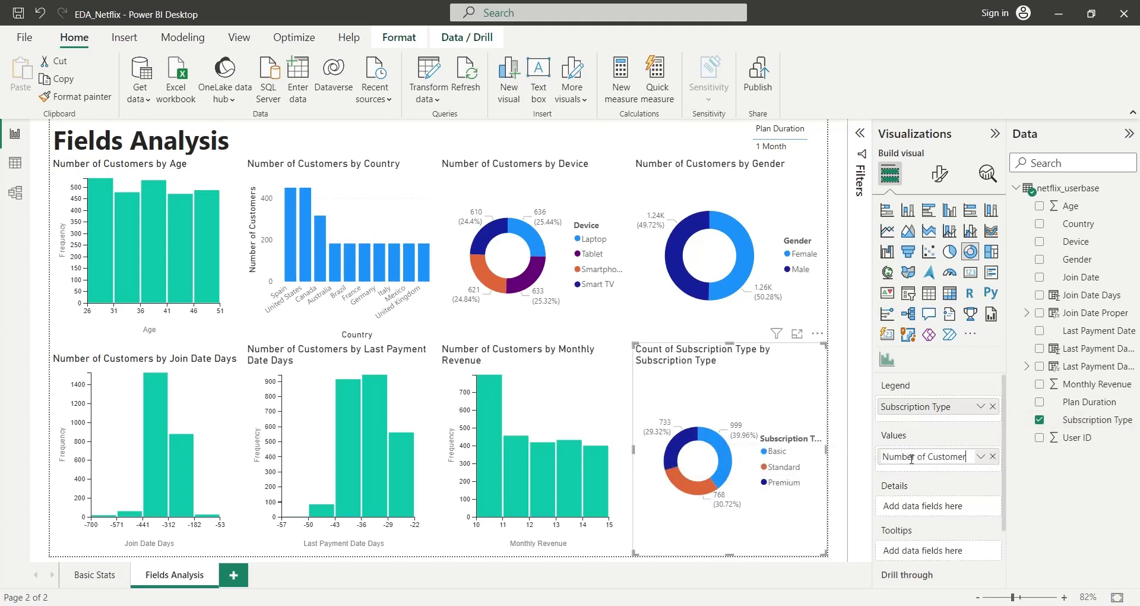
type("s")
key("Return")
left_click(850, 409)
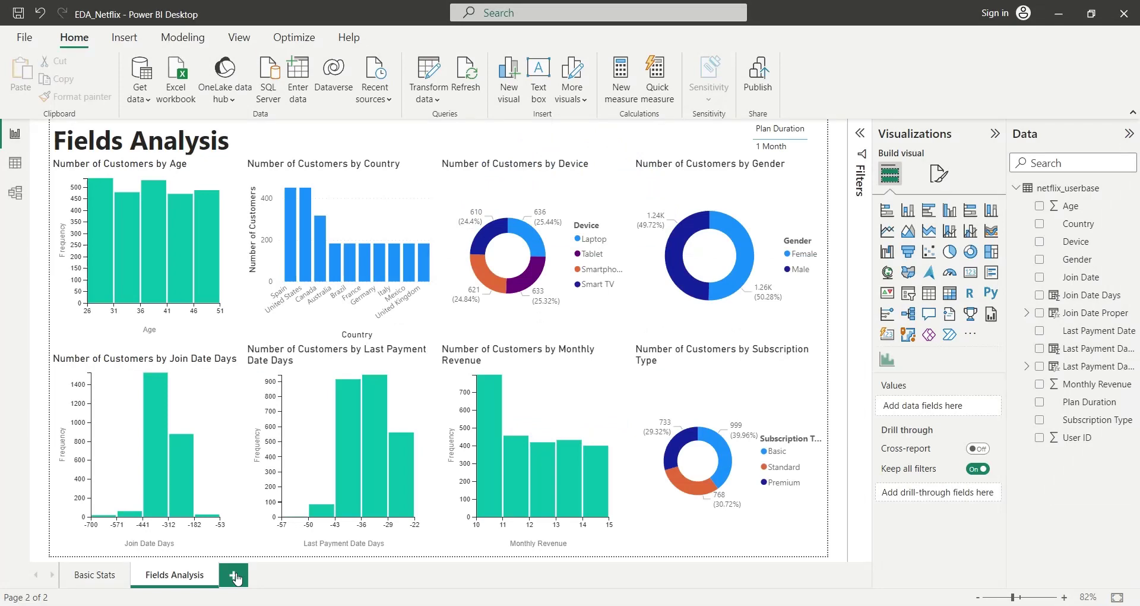
Add a new report page and name it Country.
left_click(237, 578)
double_click(239, 575)
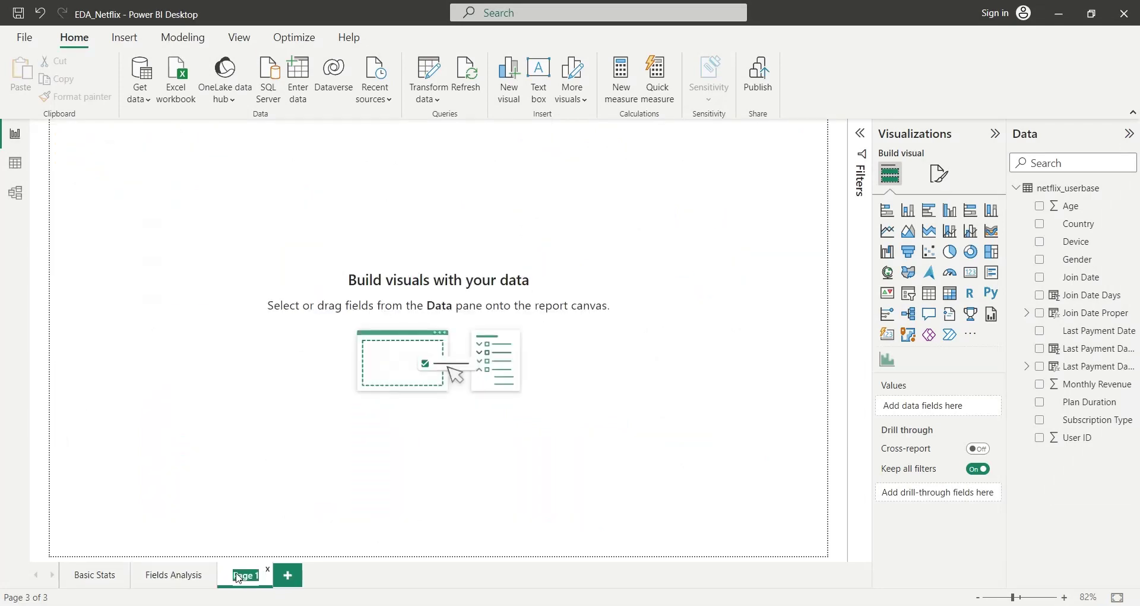
type("Country")
key("Return")
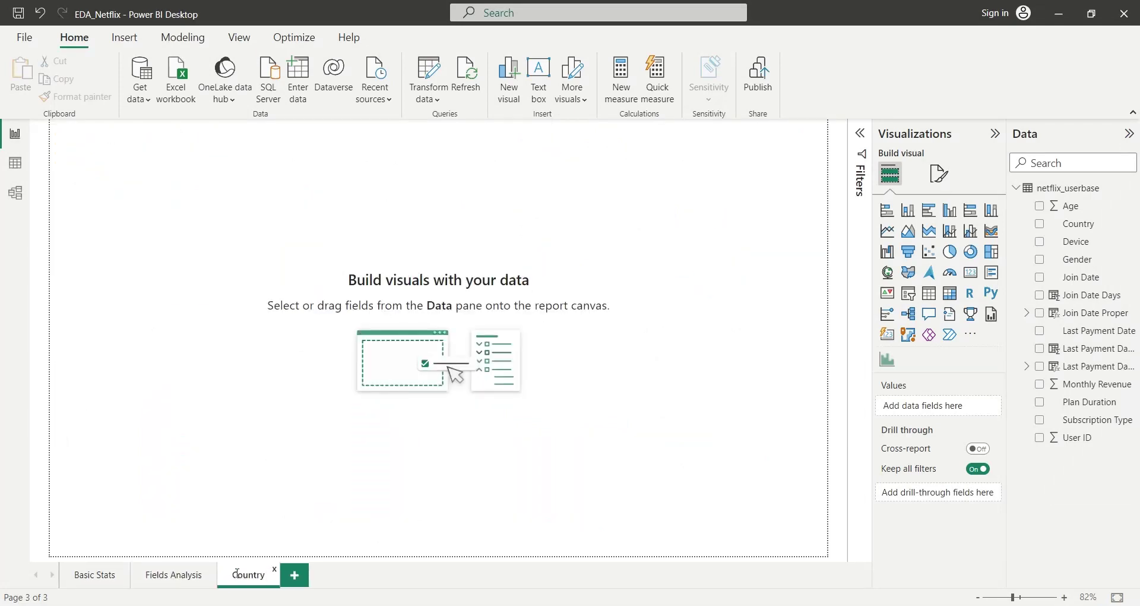
Copy the title text box from the Fields Analysis page to the Country page and change its text to Country Analysis.
left_click(174, 575)
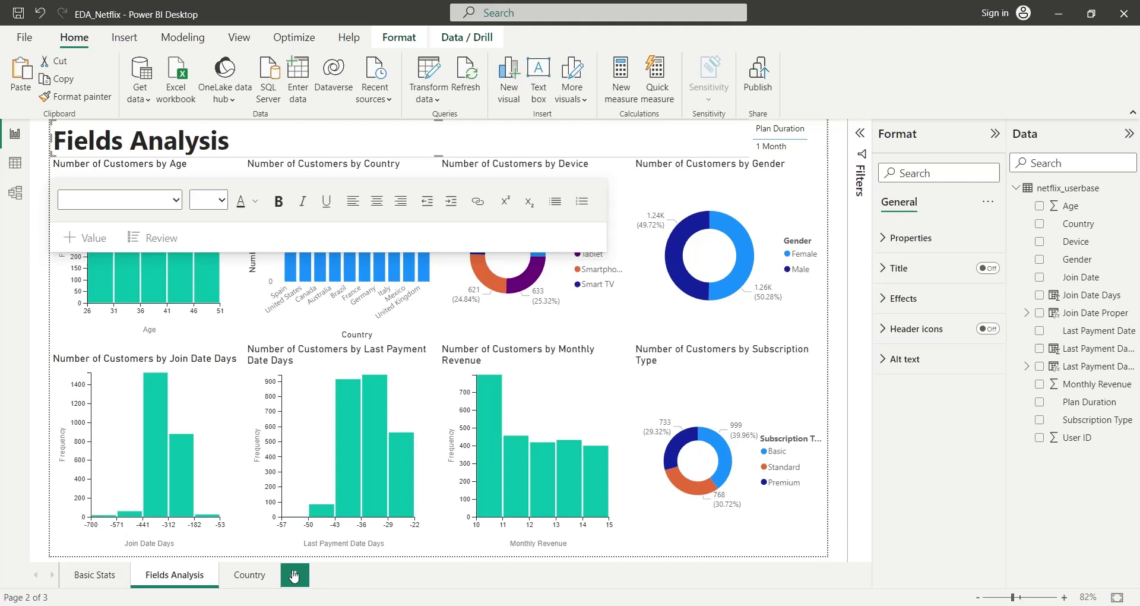
left_click(260, 584)
key("ctrl+v")
left_click(93, 143)
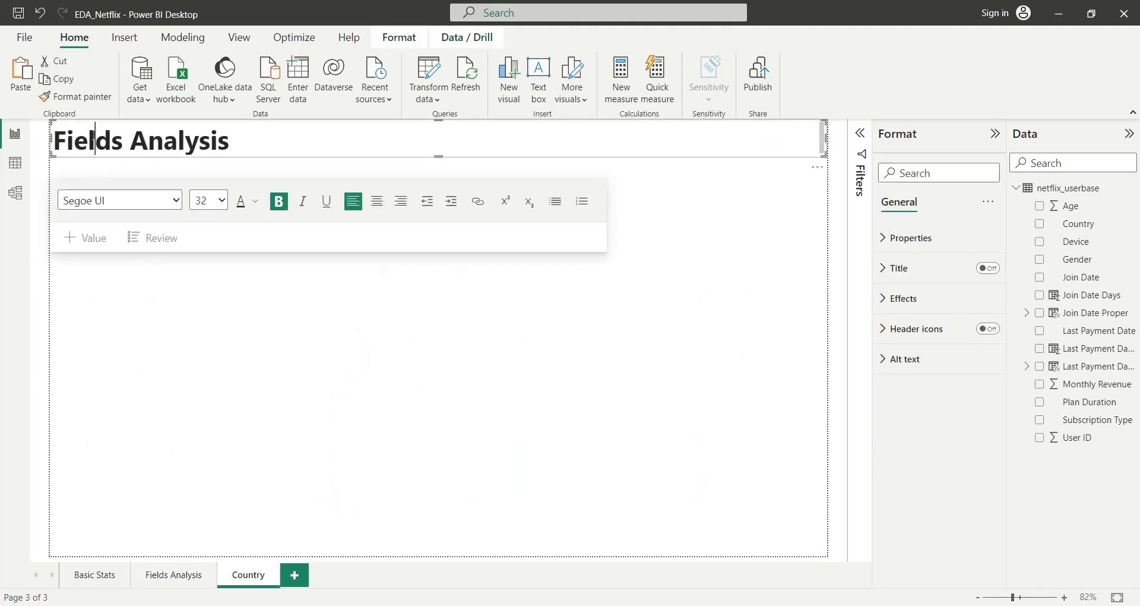
double_click(94, 139)
type("Country")
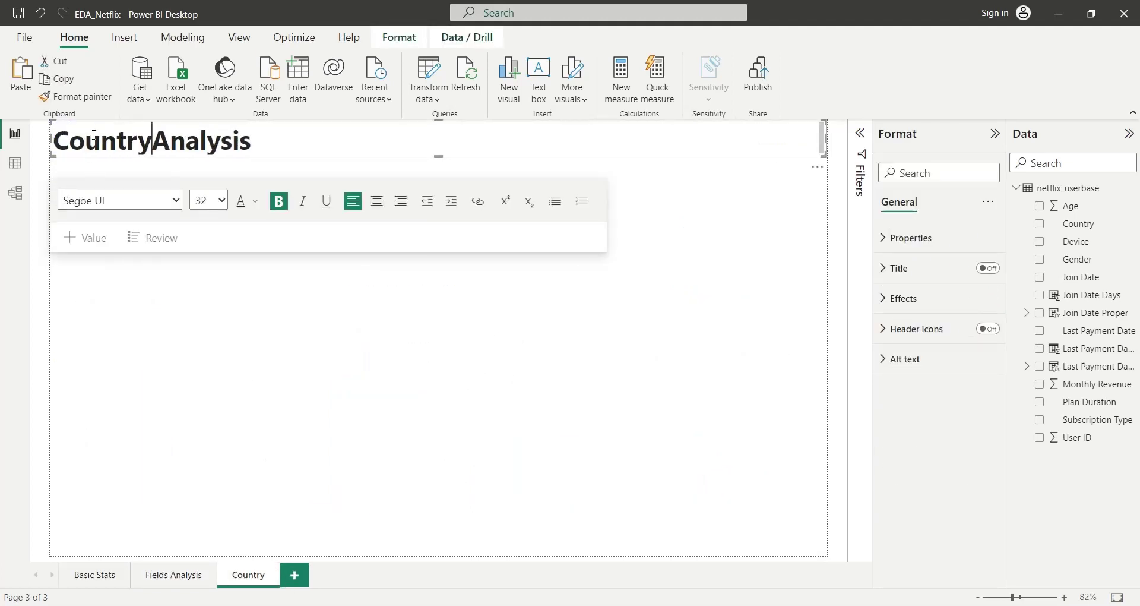
left_click(159, 324)
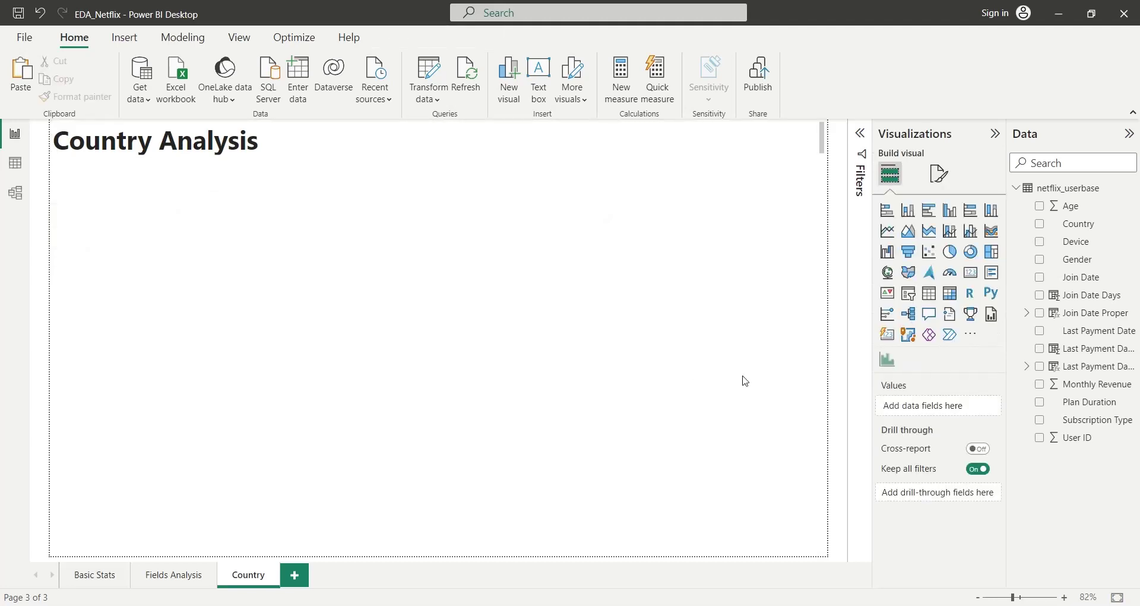
Add a map of Country and resize it to fill the page below the title, leaving about a quarter of the width free on its left.
left_click_drag(1079, 224, 227, 251)
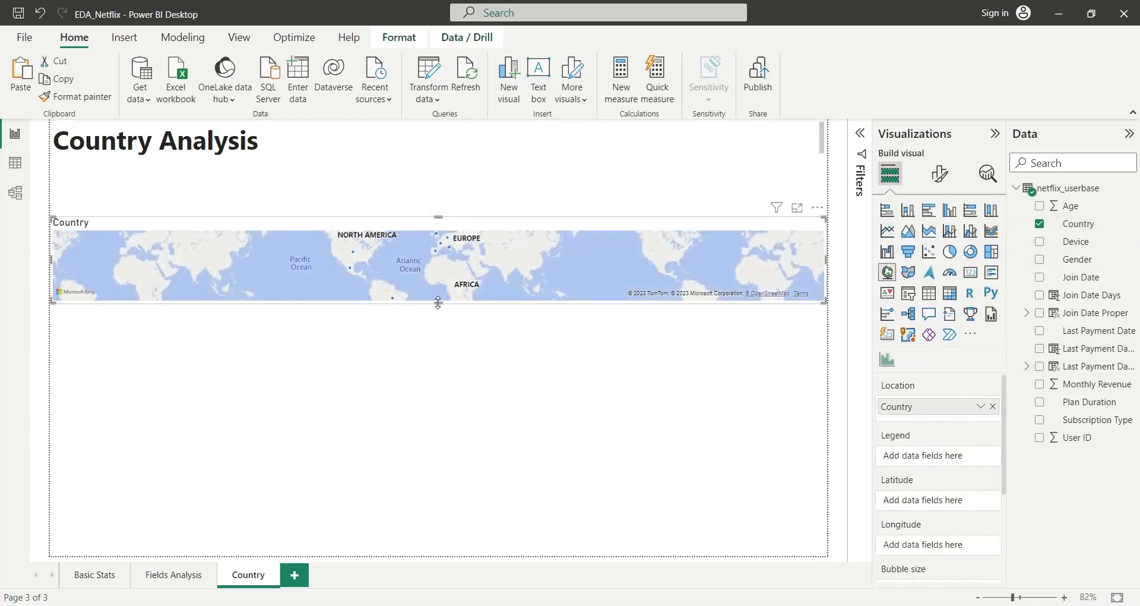
left_click_drag(438, 302, 446, 560)
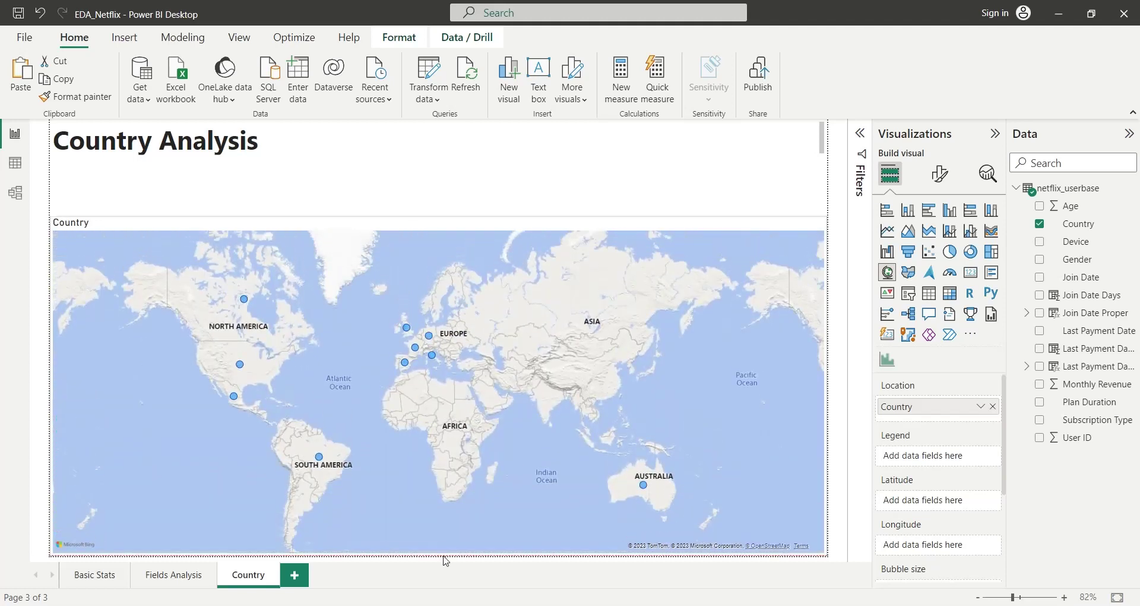
left_click_drag(442, 222, 438, 159)
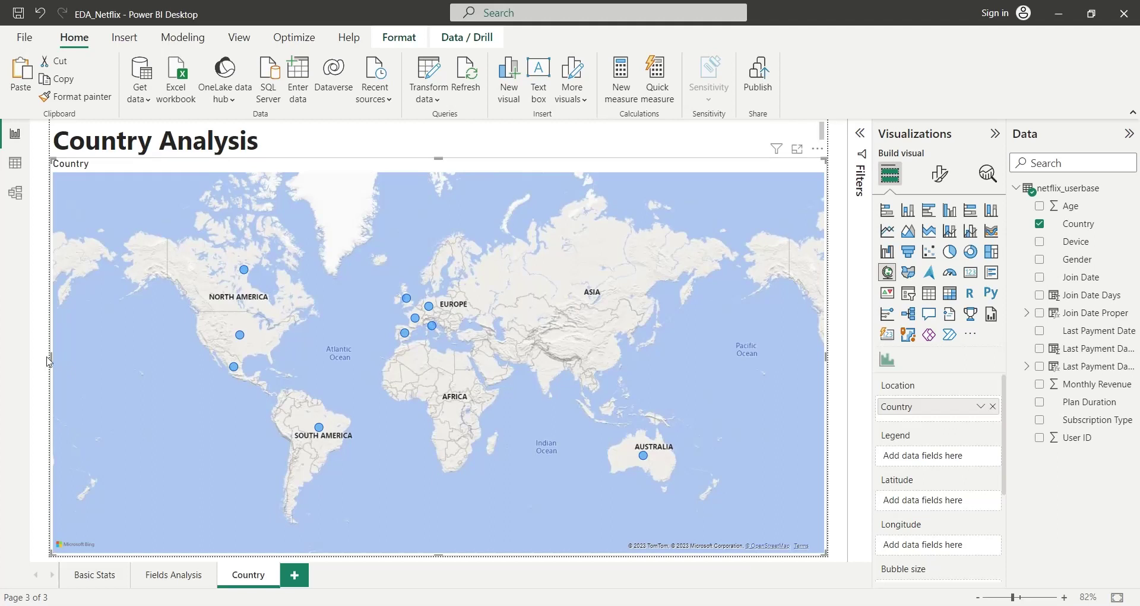
left_click_drag(49, 355, 254, 356)
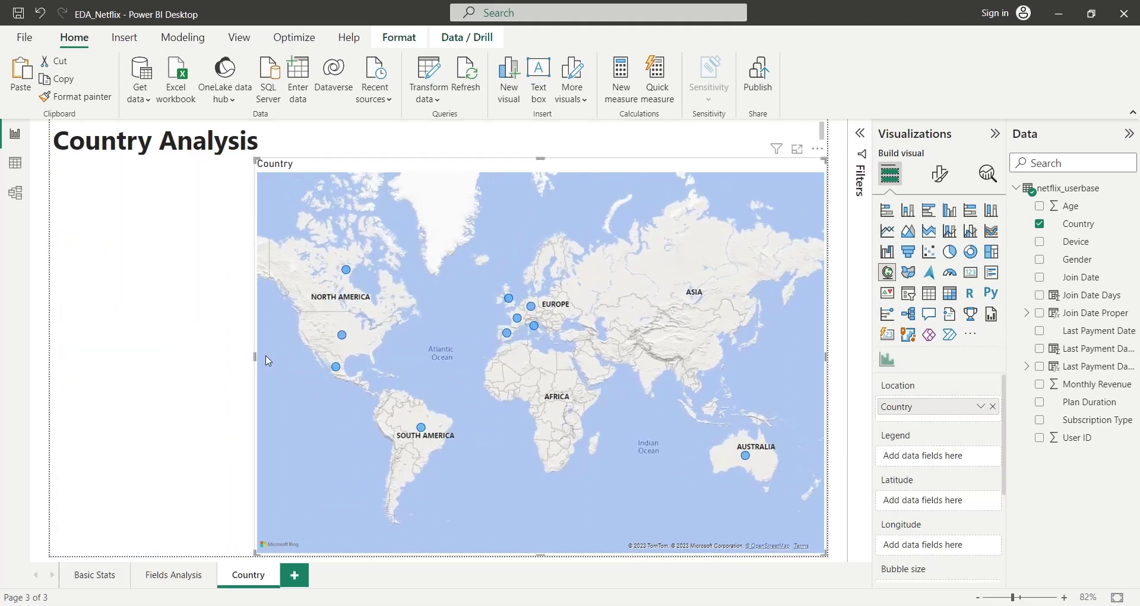
Set the map style of the Country map to Light.
left_click(939, 174)
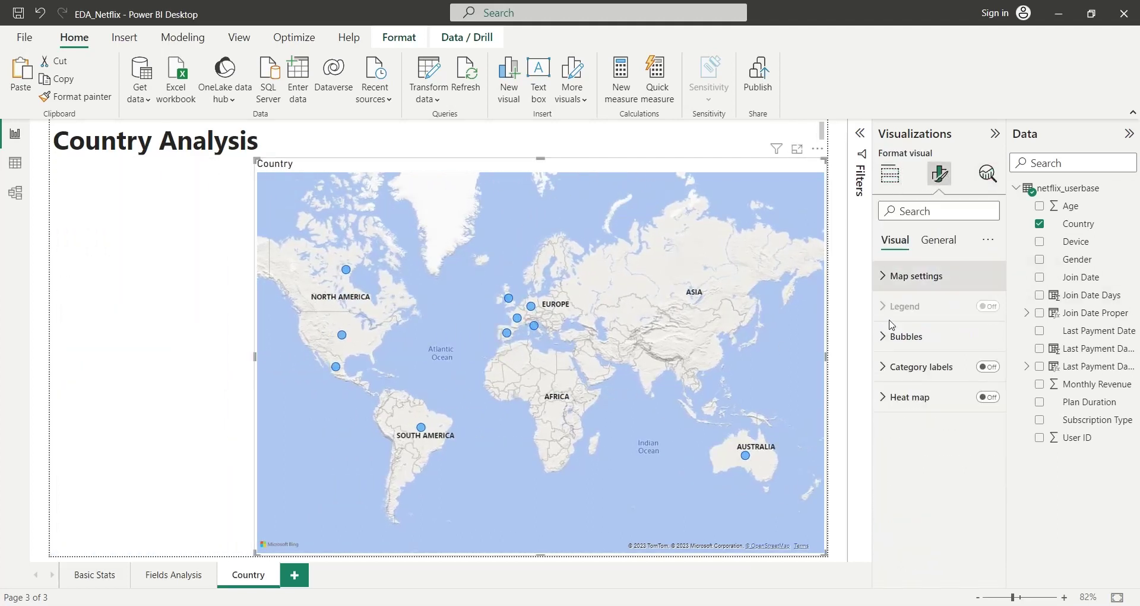
left_click(907, 276)
left_click(924, 350)
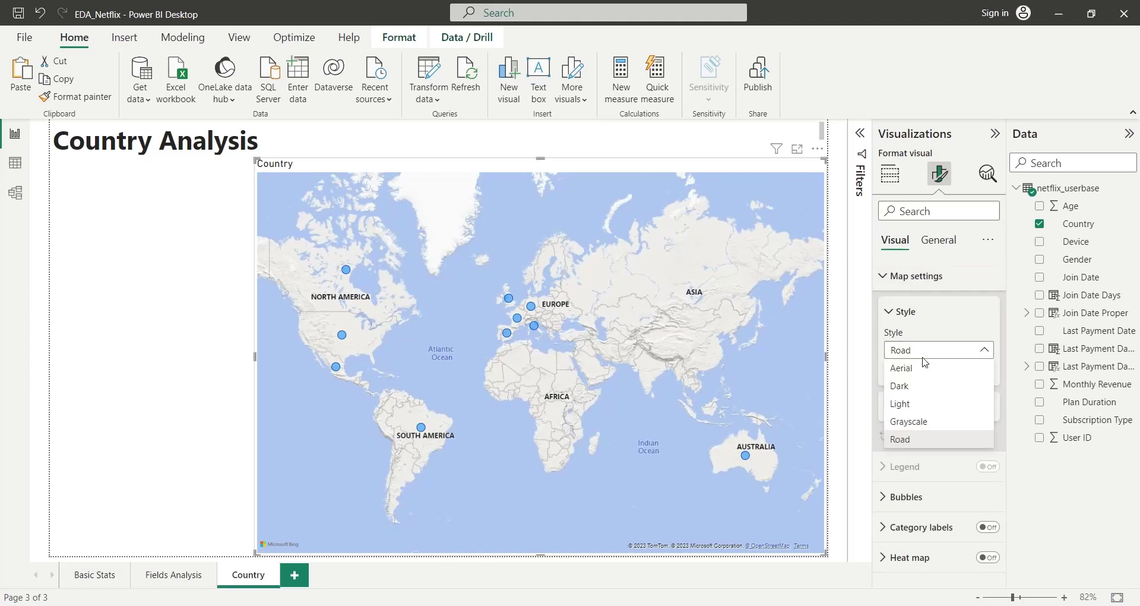
left_click(922, 402)
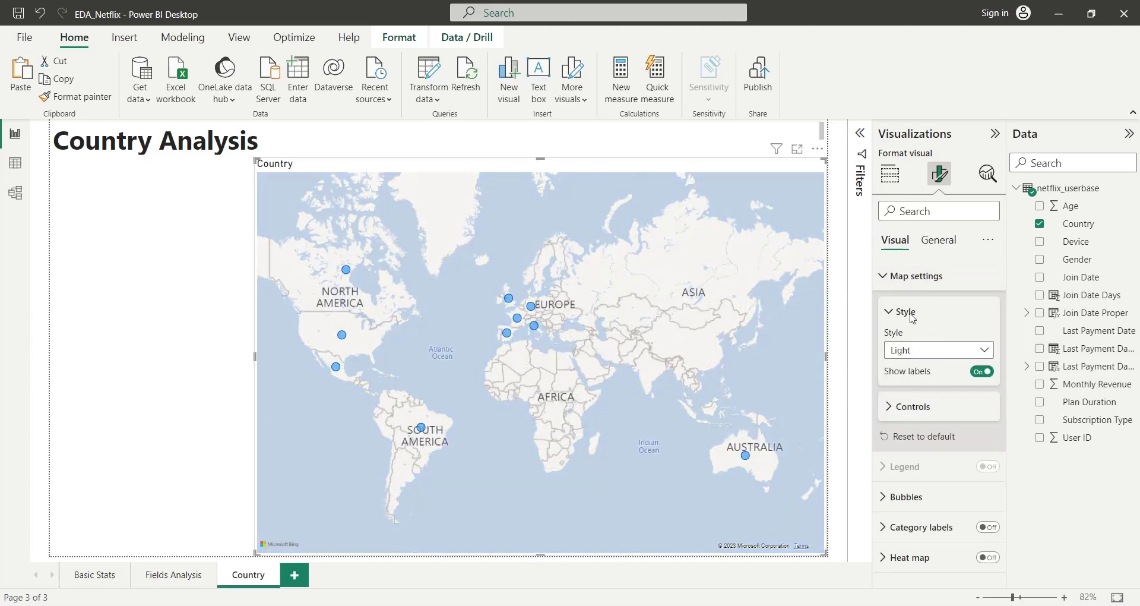
left_click(213, 241)
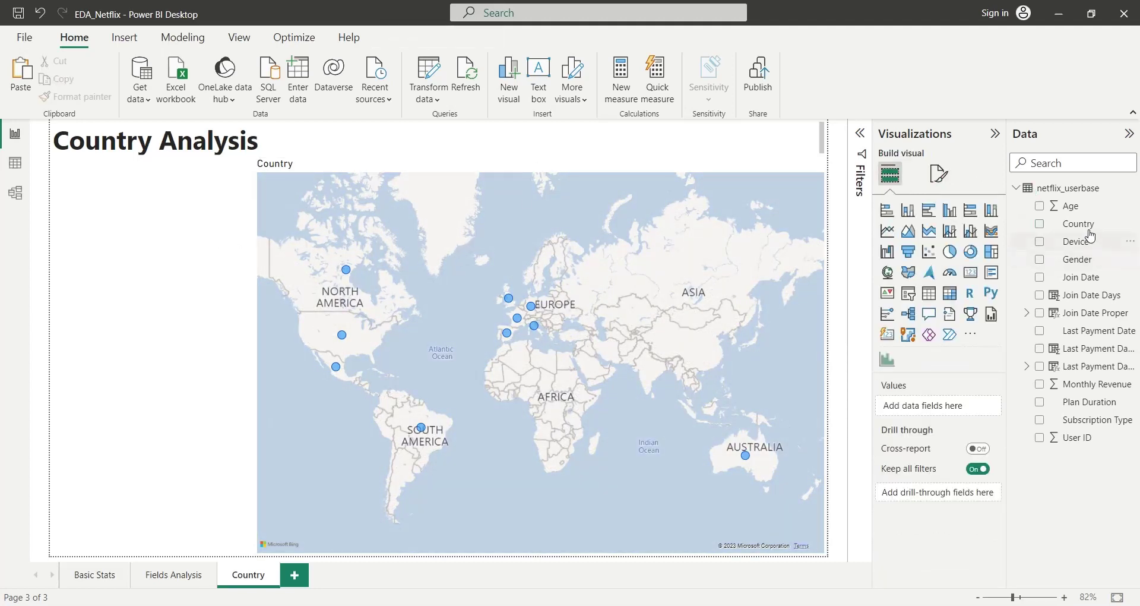
Add a Country pie chart in the free area beside the map, with the count of Country as values, renamed Number of Customers.
left_click_drag(1091, 233, 177, 279)
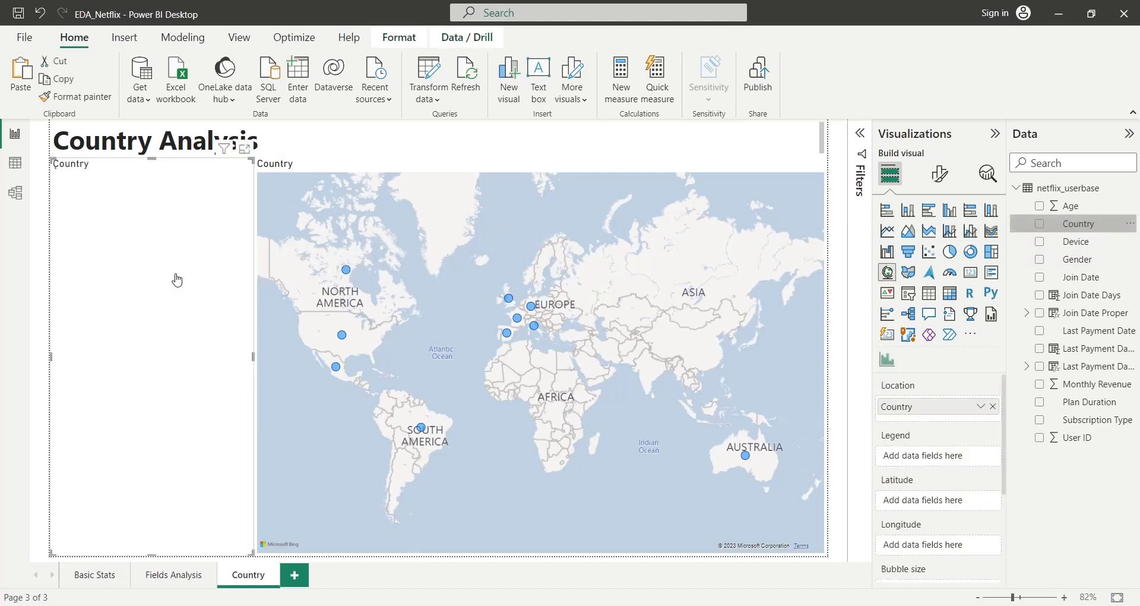
left_click(950, 254)
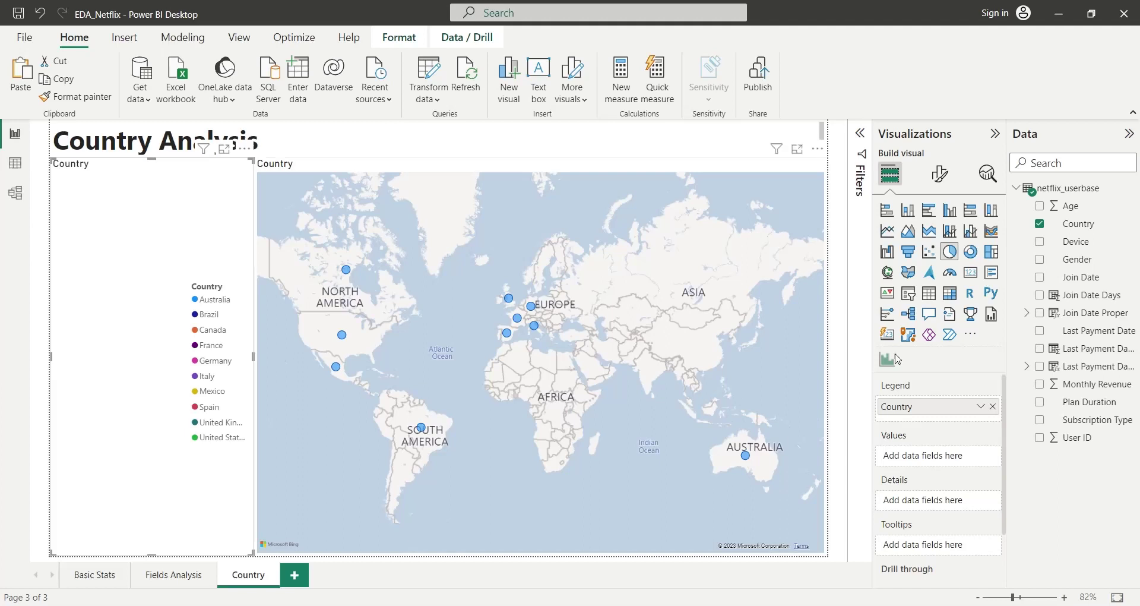
left_click_drag(1076, 227, 950, 453)
double_click(950, 453)
type("N")
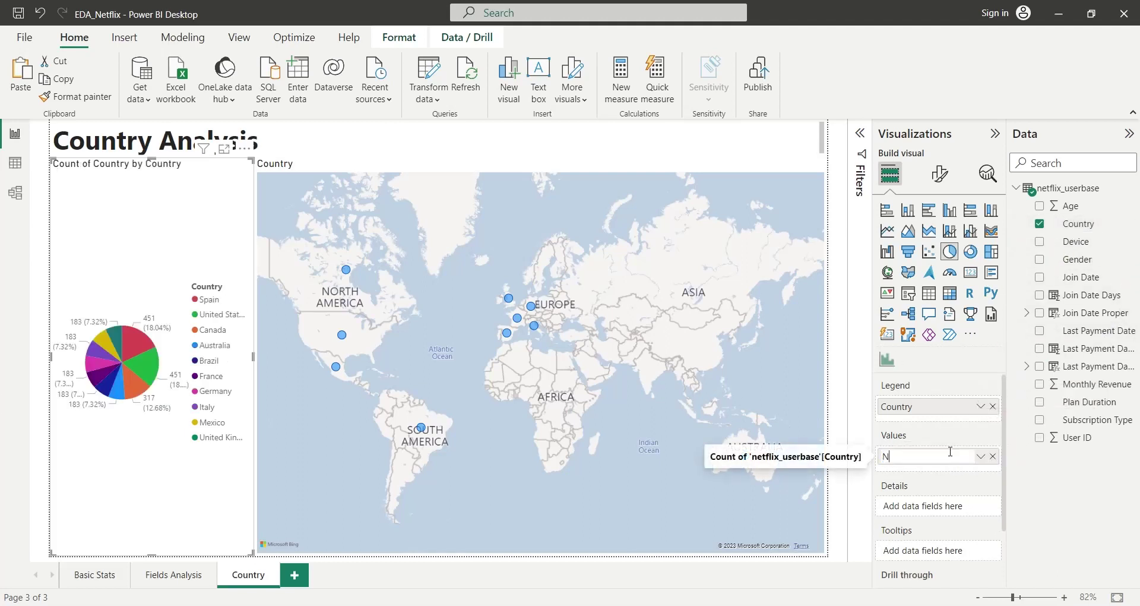
type("umber of ")
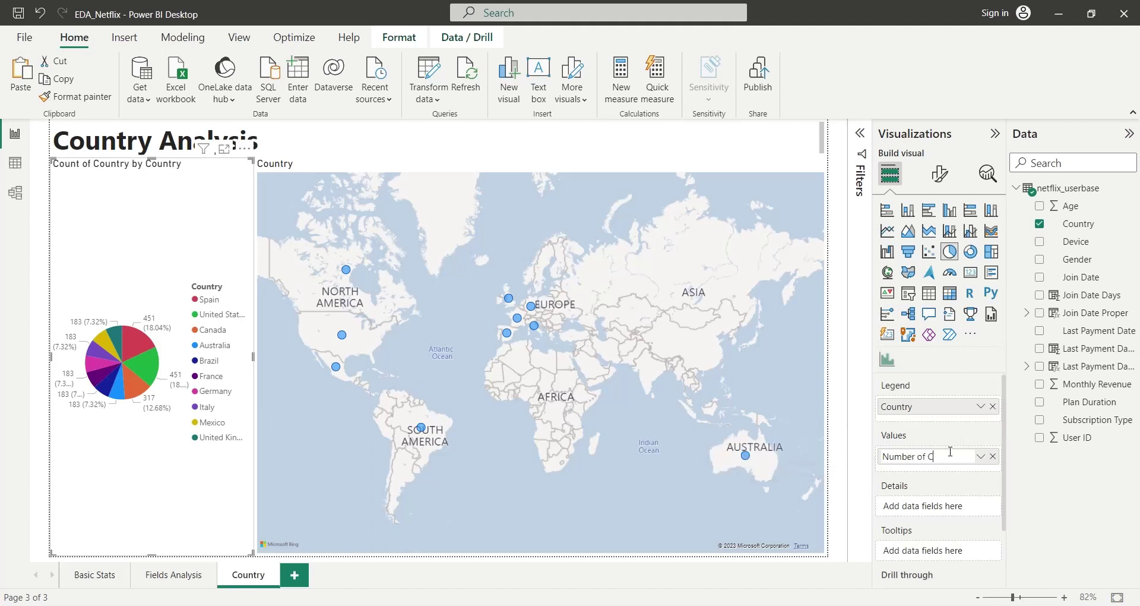
type("Customers")
key("Return")
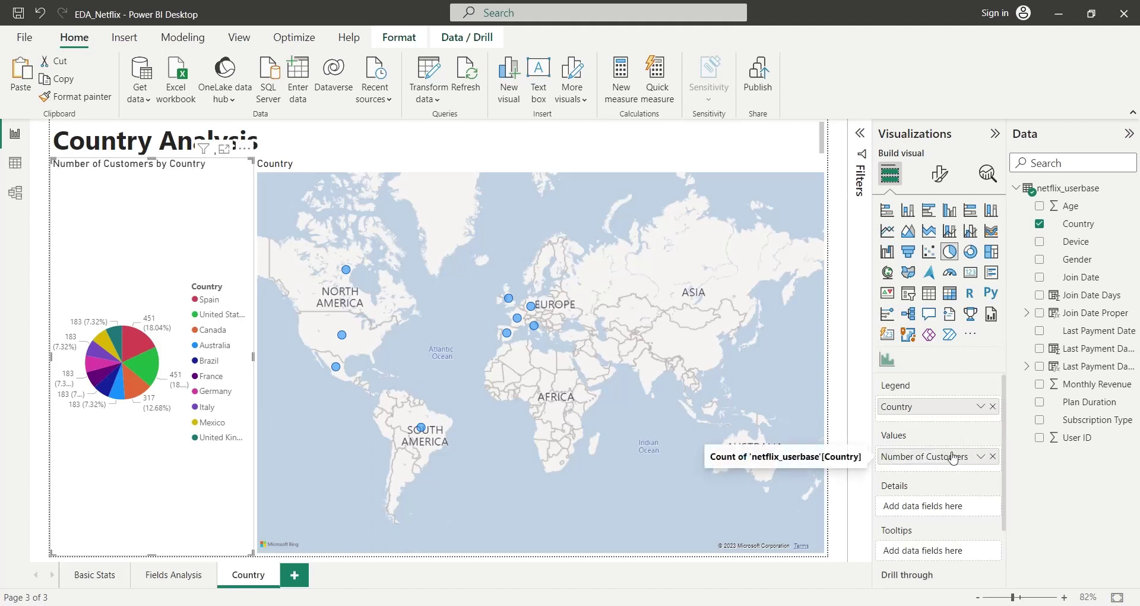
Assign the Country field to the legend of the map.
left_click(288, 168)
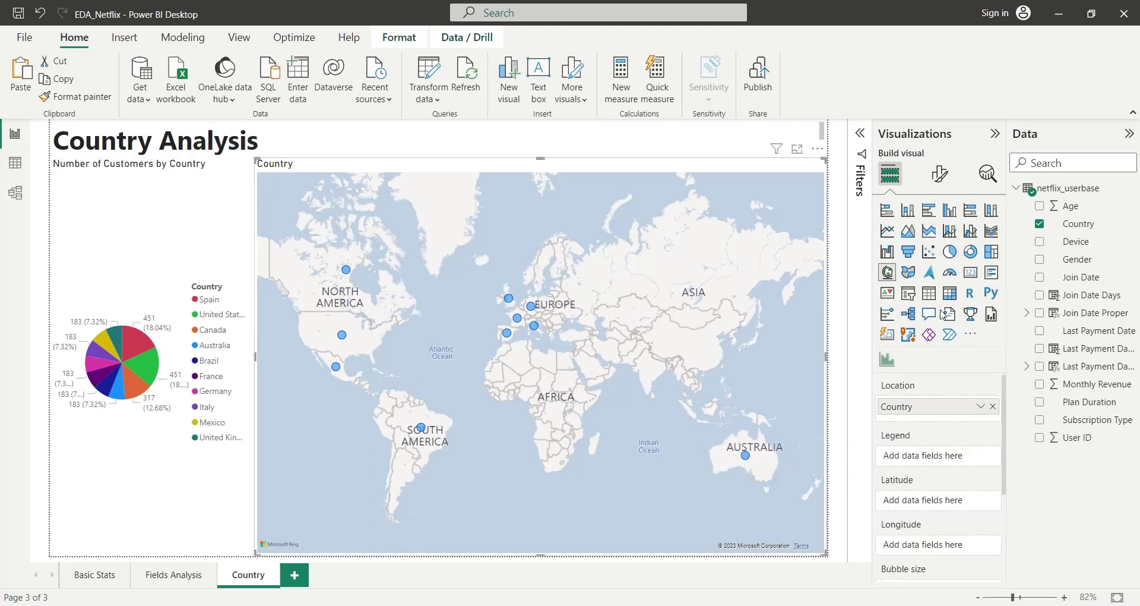
left_click_drag(1077, 227, 926, 461)
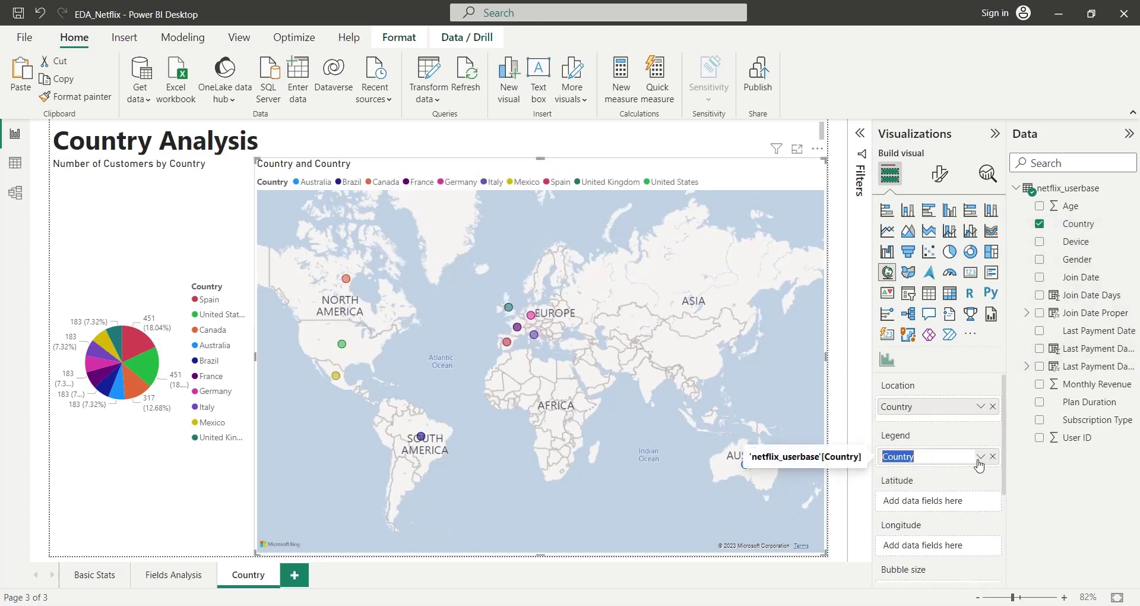
left_click(963, 482)
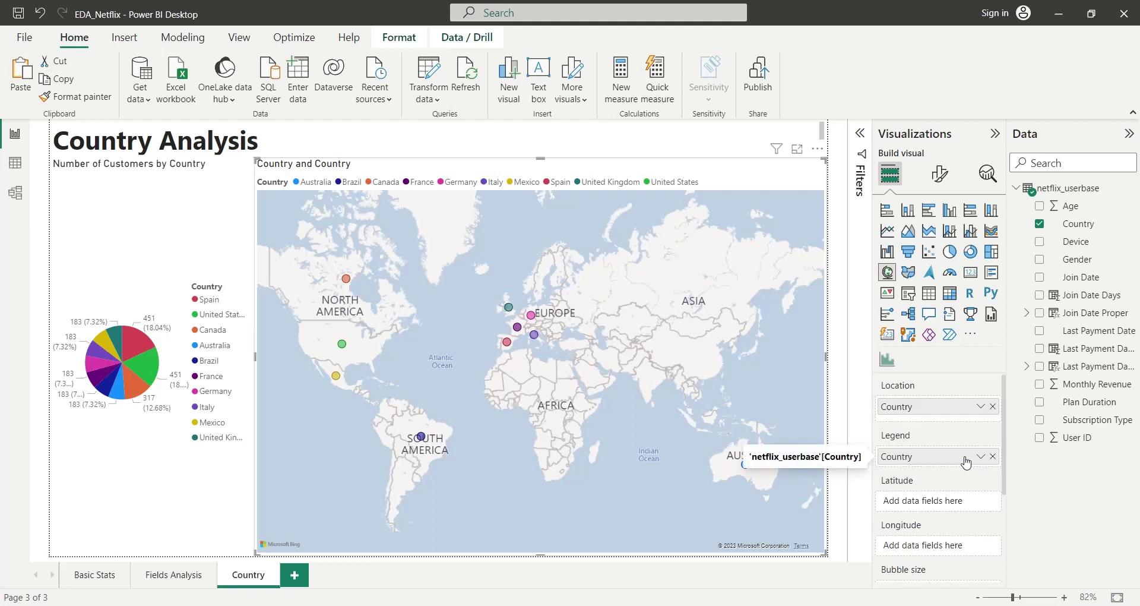
left_click_drag(966, 462, 961, 535)
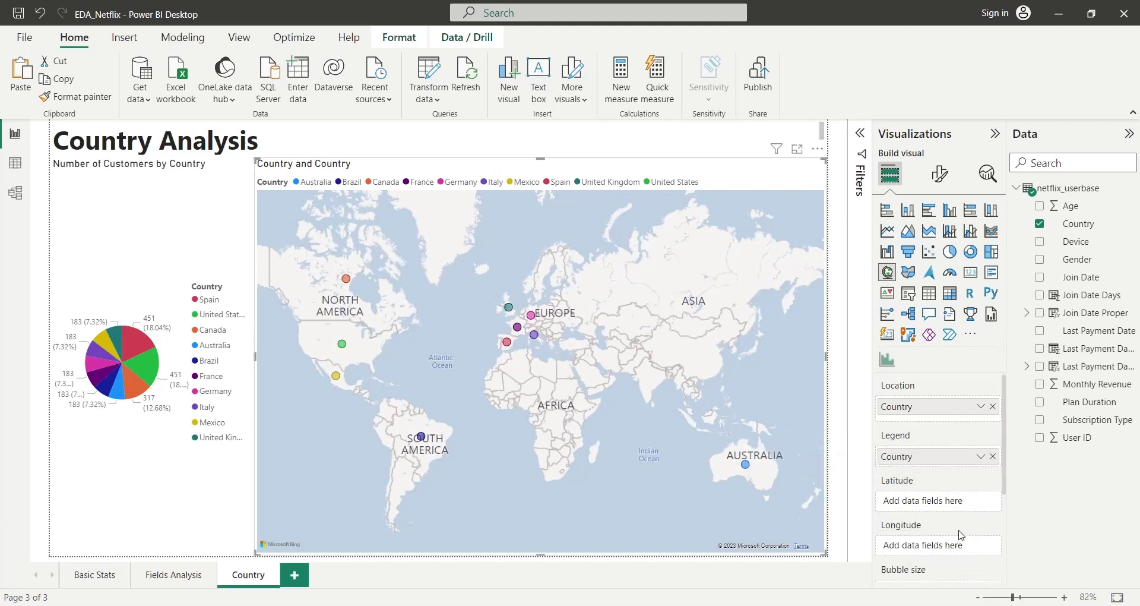
Move the map's Country field from the legend to the bubble size as a count, renamed Number of Customers.
left_click_drag(936, 404, 930, 529)
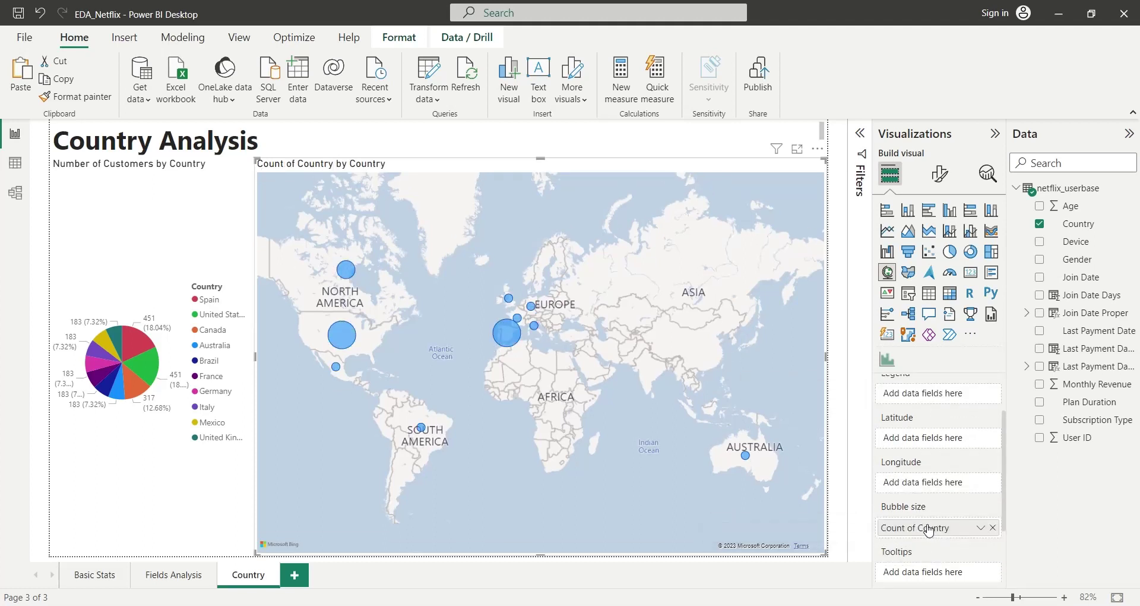
double_click(929, 527)
type("Numbe")
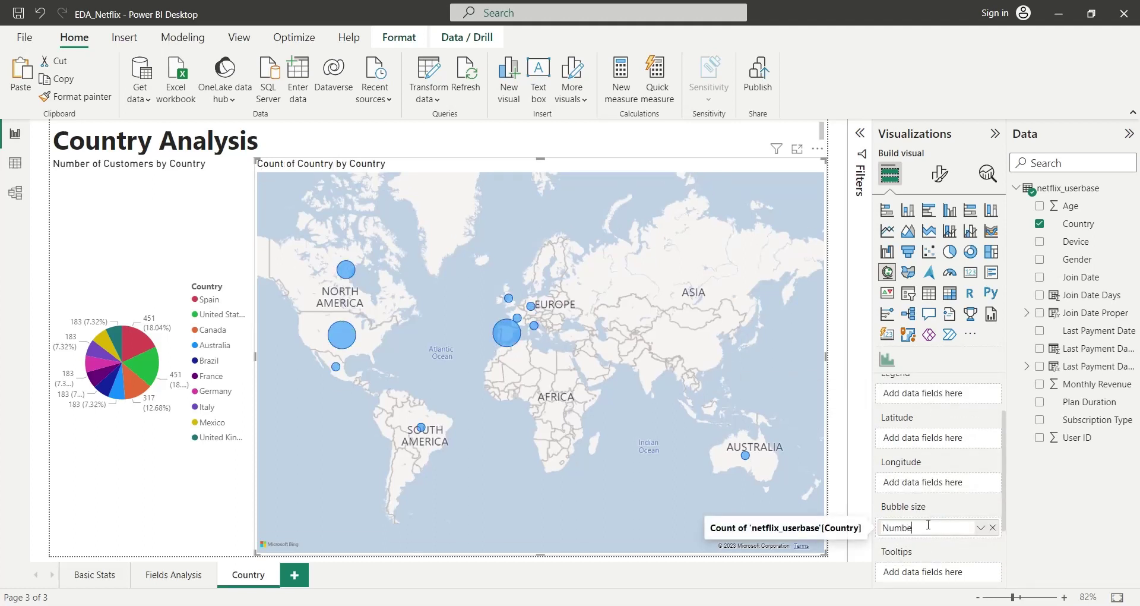
type("r of Customer")
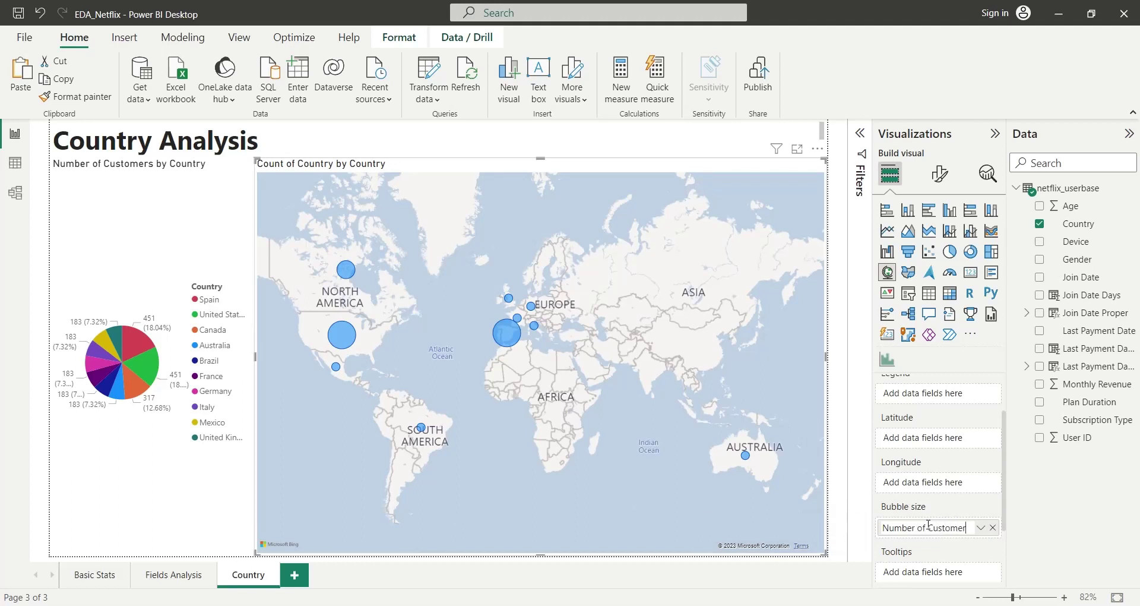
type("s")
key("Return")
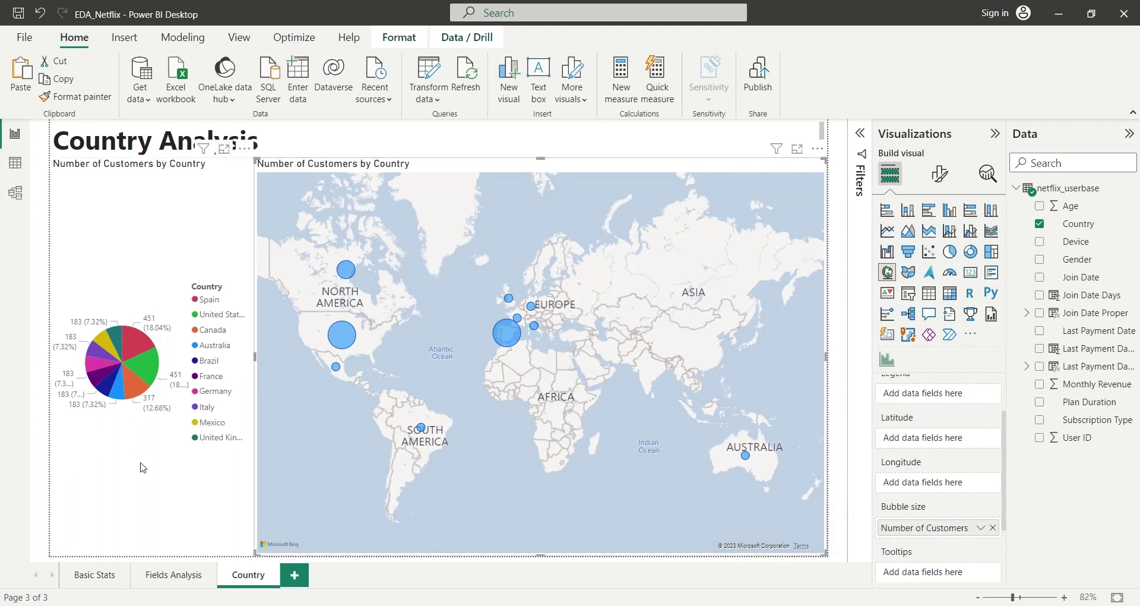
left_click(145, 467)
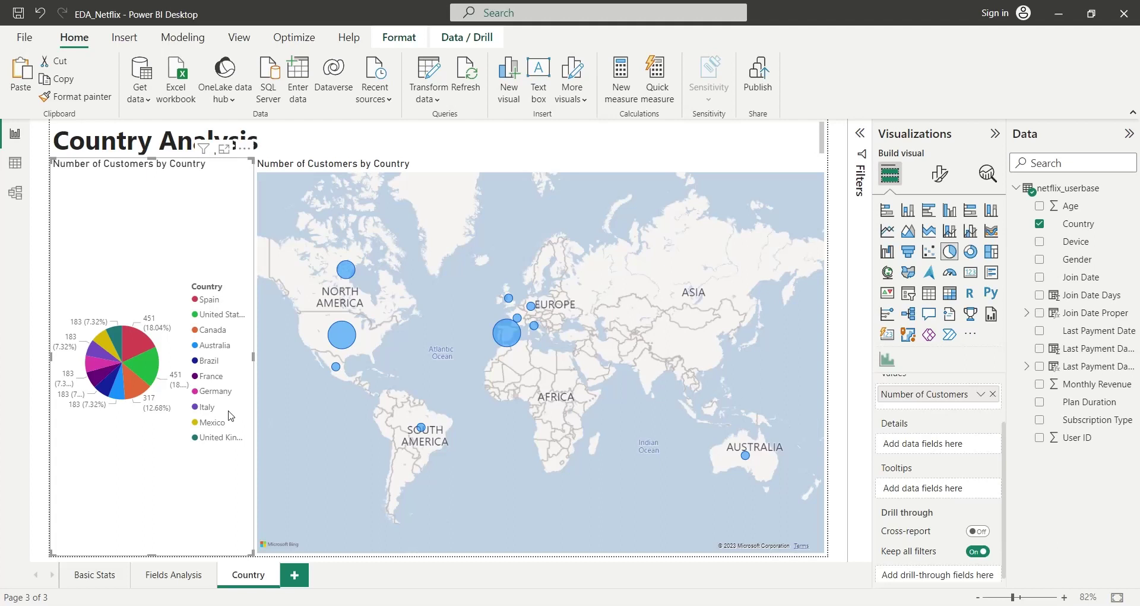
left_click(386, 141)
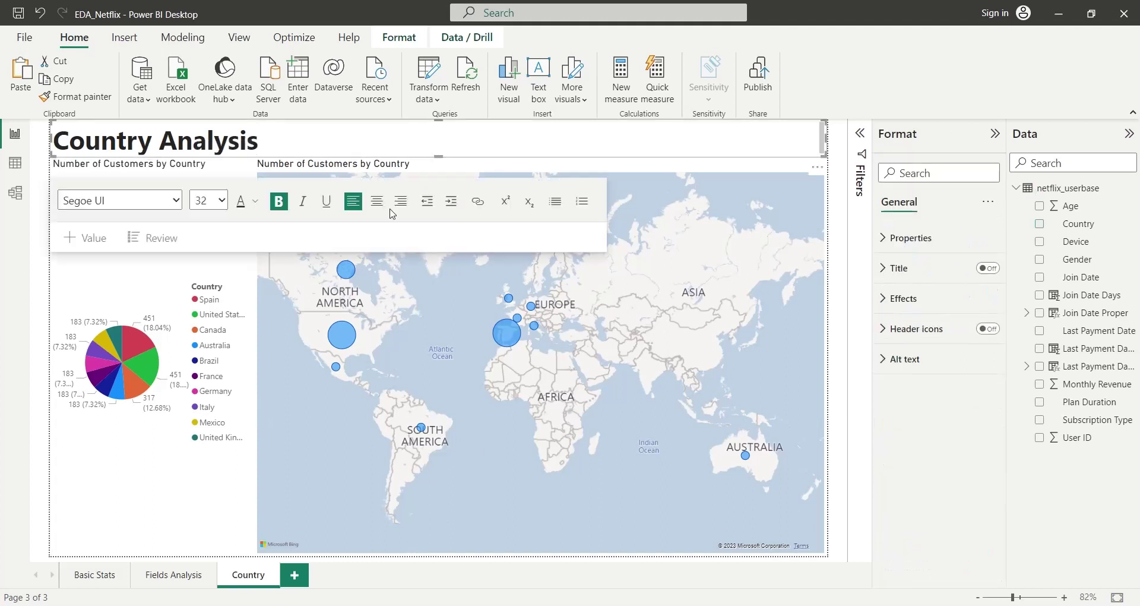
Add a new report page named Devices by Country.
left_click(690, 562)
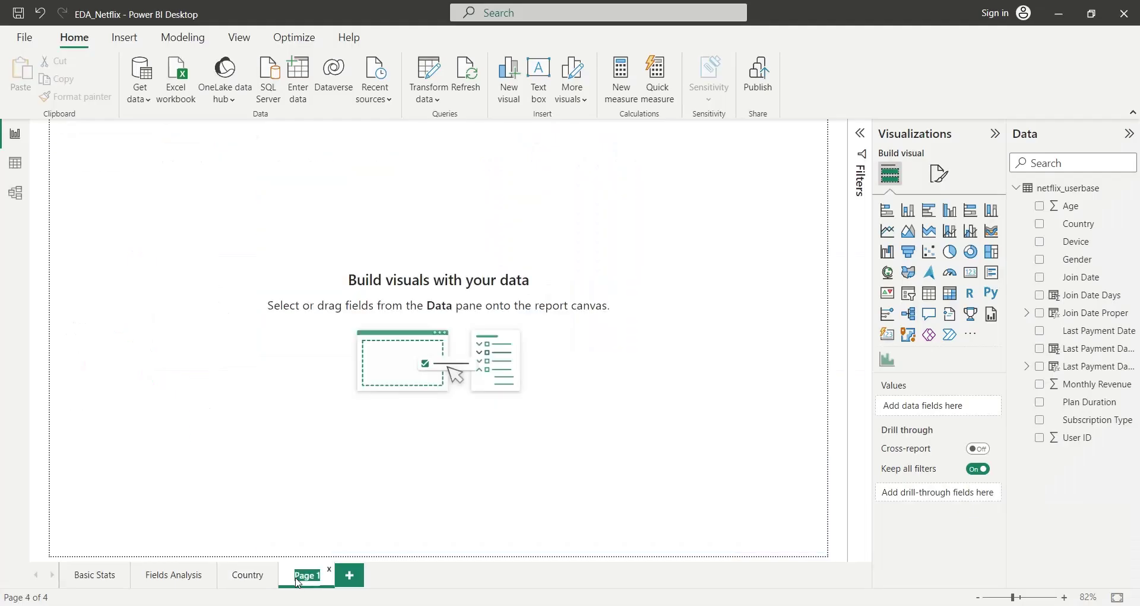
type("Devices by Country")
key("Return")
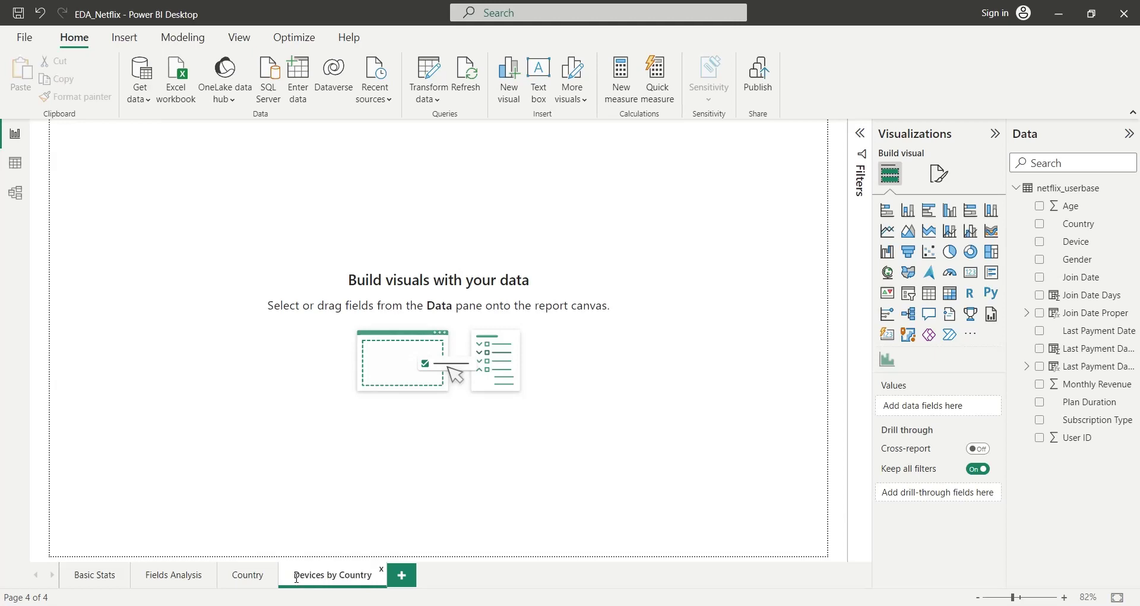
Copy the title text box from the Country page to the Devices by Country page and change its text to "Devices by Country".
left_click(261, 575)
left_click(55, 156)
key("ctrl+c")
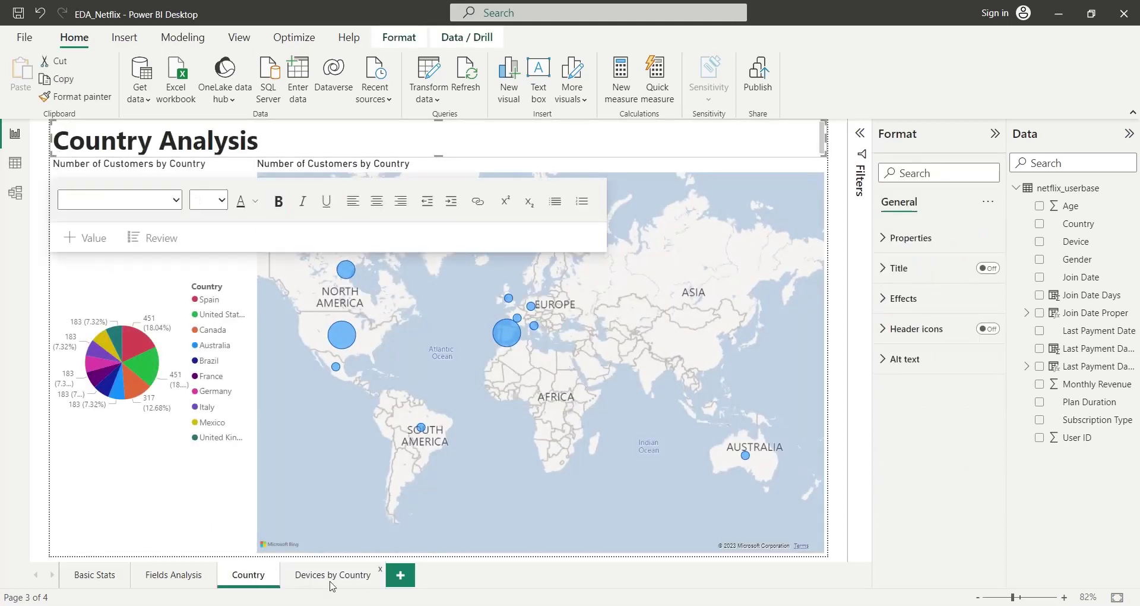
left_click(333, 575)
key("ctrl+v")
left_click(61, 140)
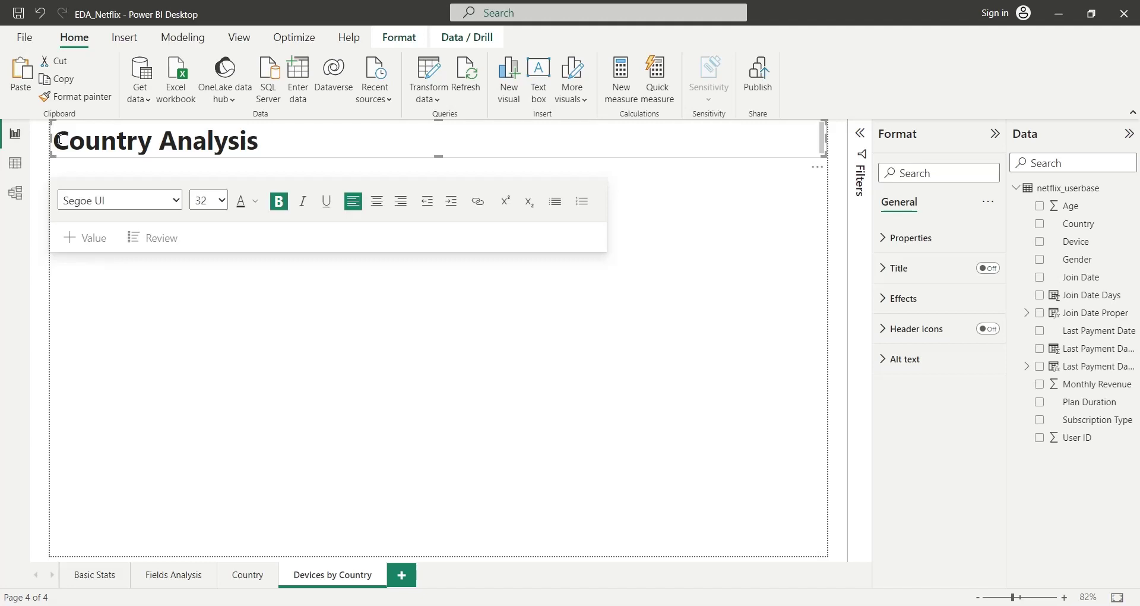
type("Devices by")
key("ctrl+Right")
key("ctrl+shift+End")
key("BackSpace")
key("BackSpace")
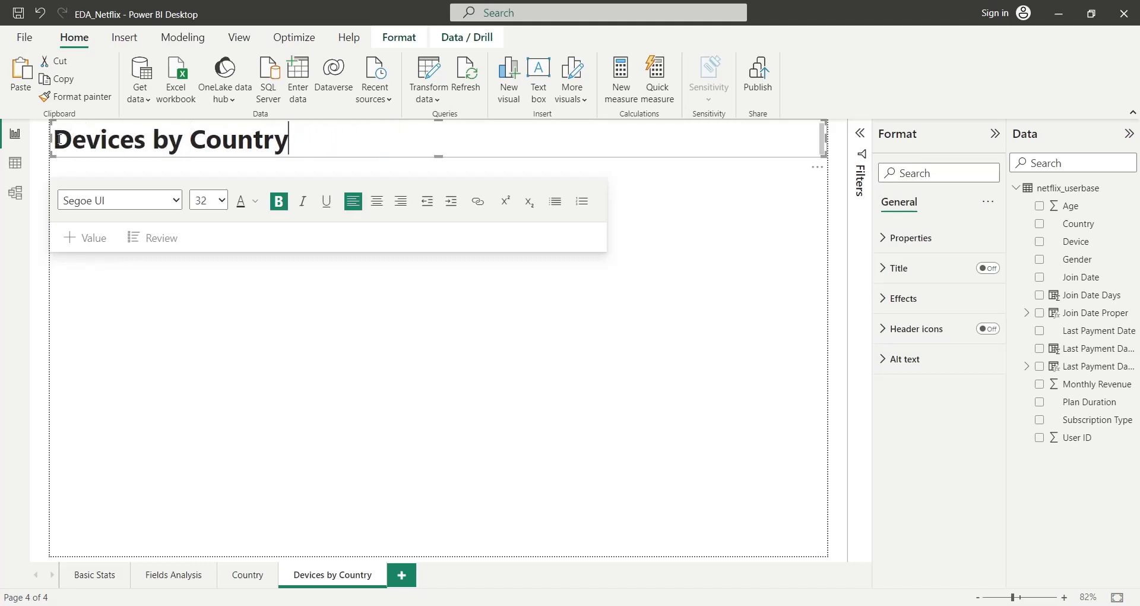
Add a clustered column chart and resize it to fill the page below the title.
left_click(209, 371)
left_click(950, 212)
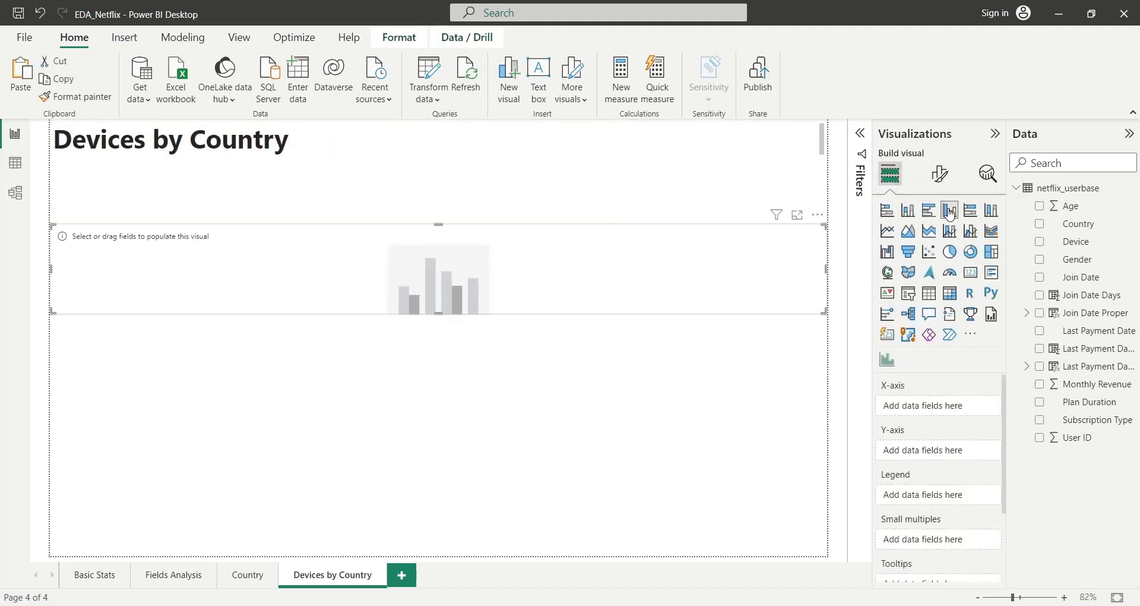
left_click_drag(440, 224, 433, 161)
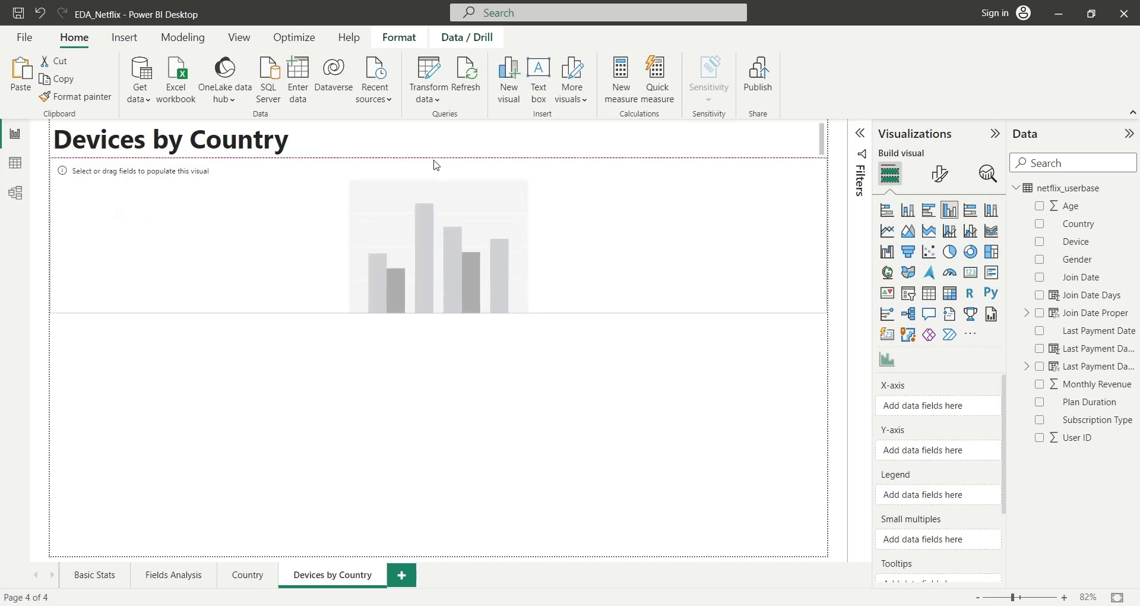
left_click_drag(440, 314, 438, 556)
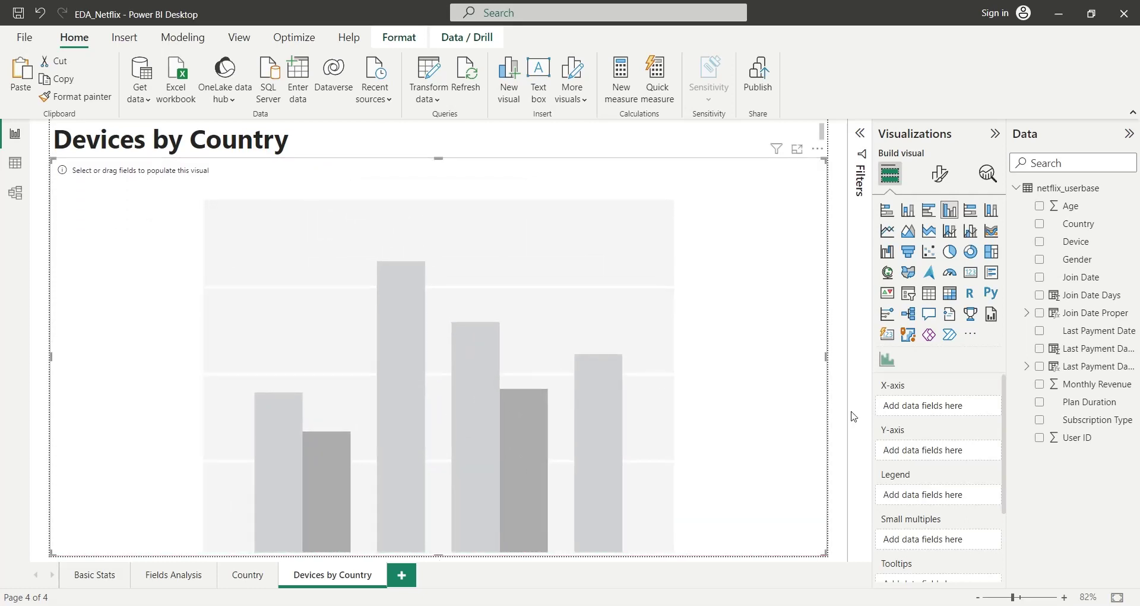
Assign the count of User ID, renamed Customer, to the chart's Y-axis, Device to its legend and Country to its small multiples.
left_click_drag(1092, 437, 968, 444)
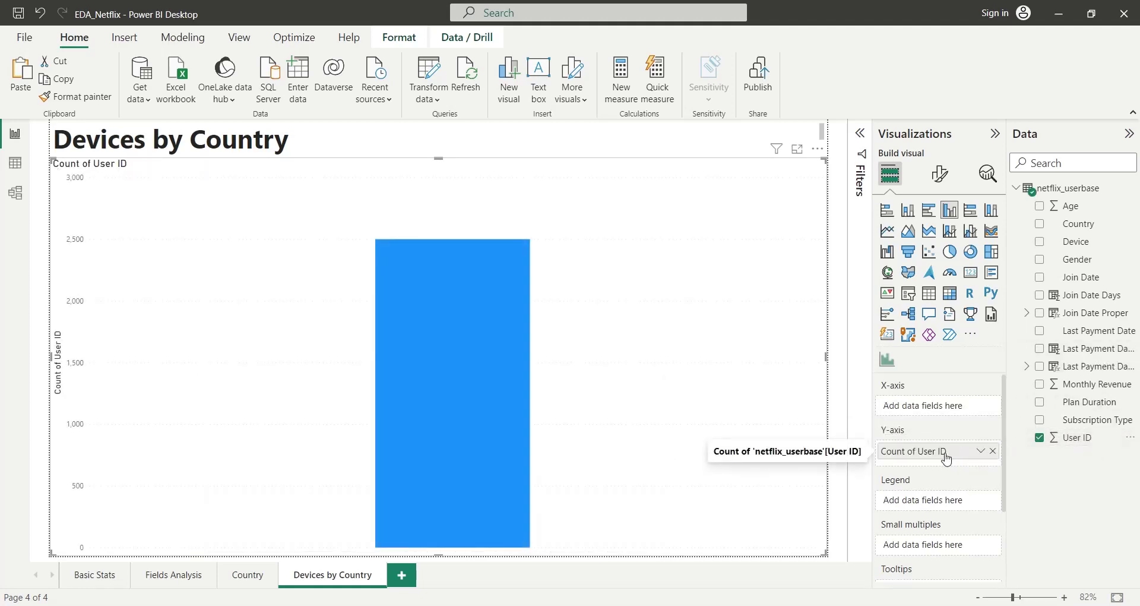
double_click(946, 452)
type("Customer")
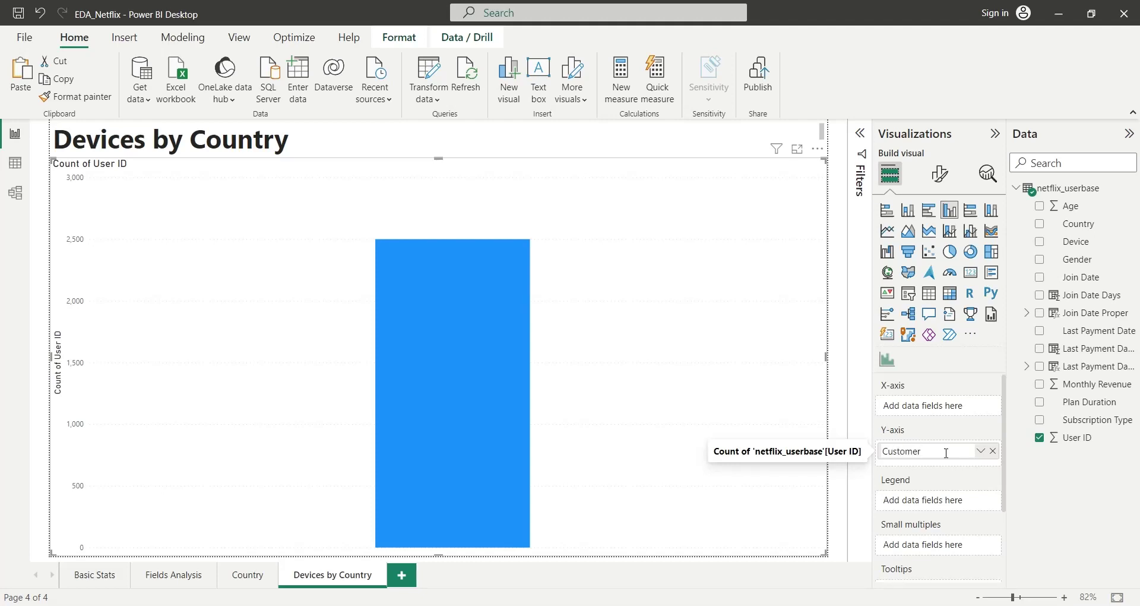
key("Return")
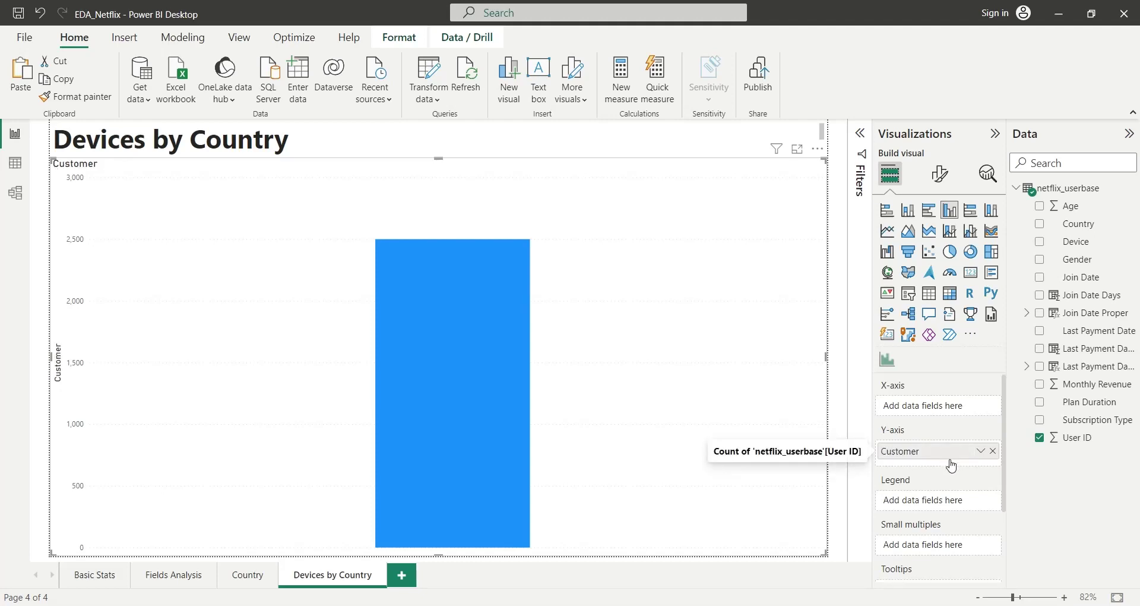
left_click_drag(1063, 242, 937, 504)
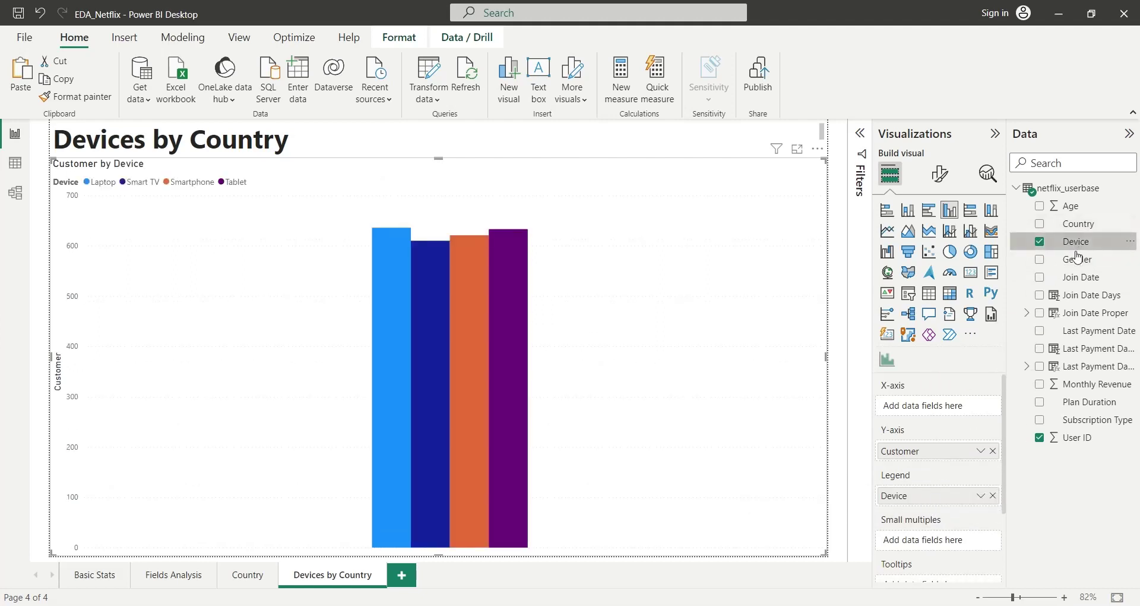
left_click_drag(1076, 225, 939, 533)
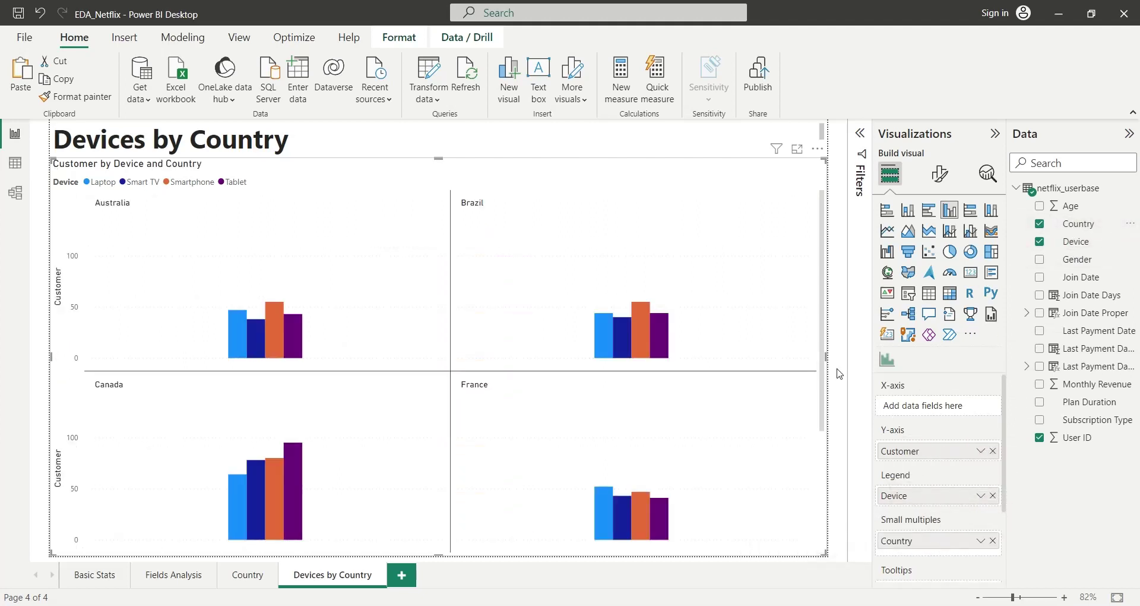
Set the chart's small multiples layout to 2 rows and 5 columns.
left_click(940, 177)
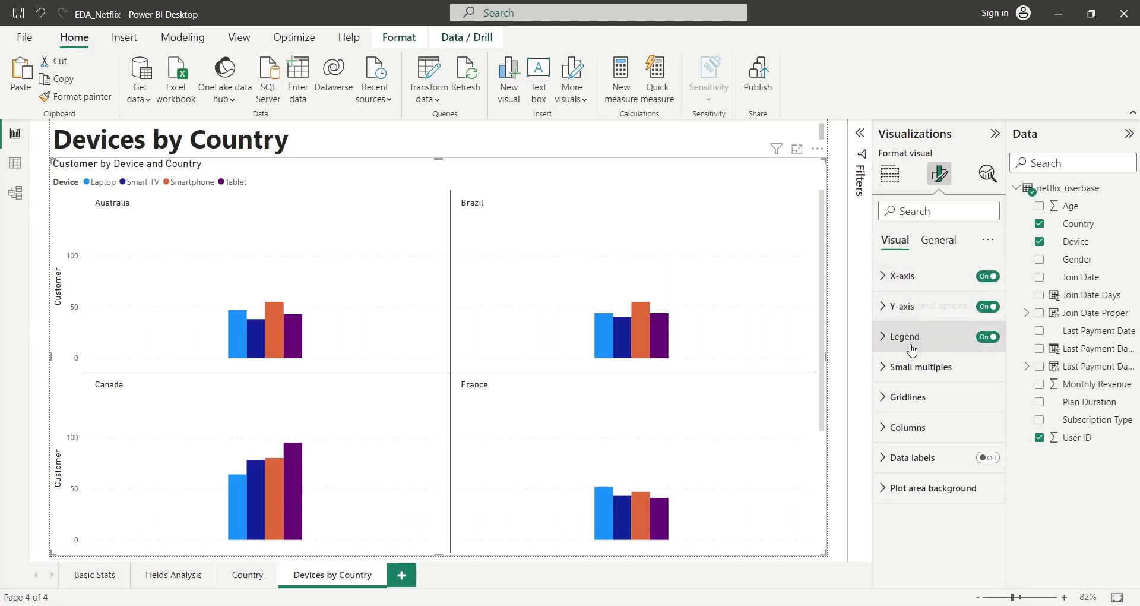
left_click(918, 372)
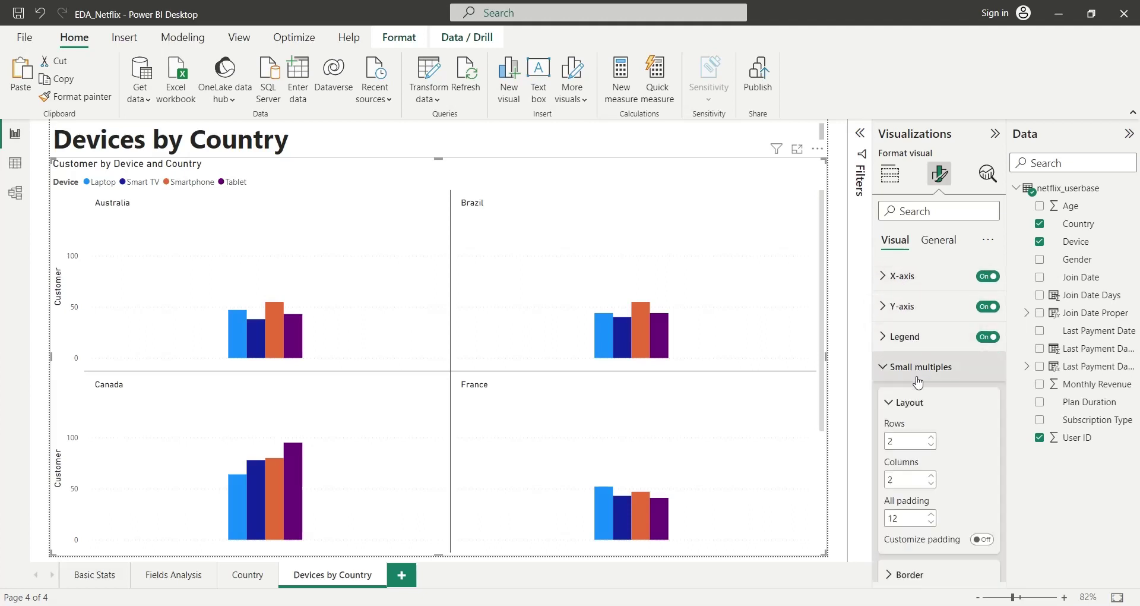
left_click(931, 438)
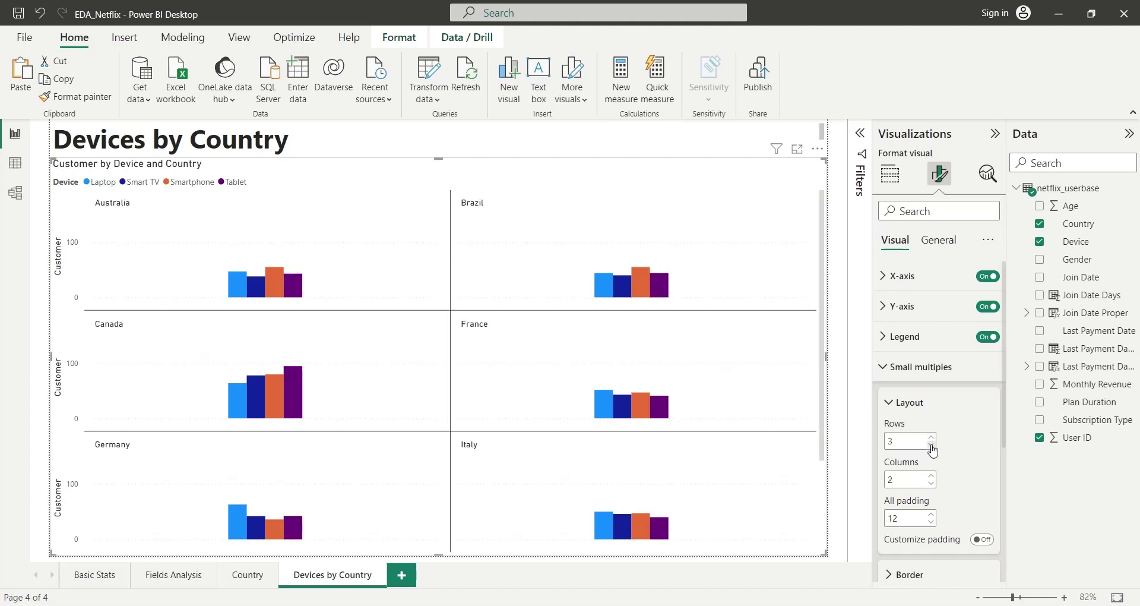
left_click(931, 446)
left_click(929, 477)
left_click(930, 477)
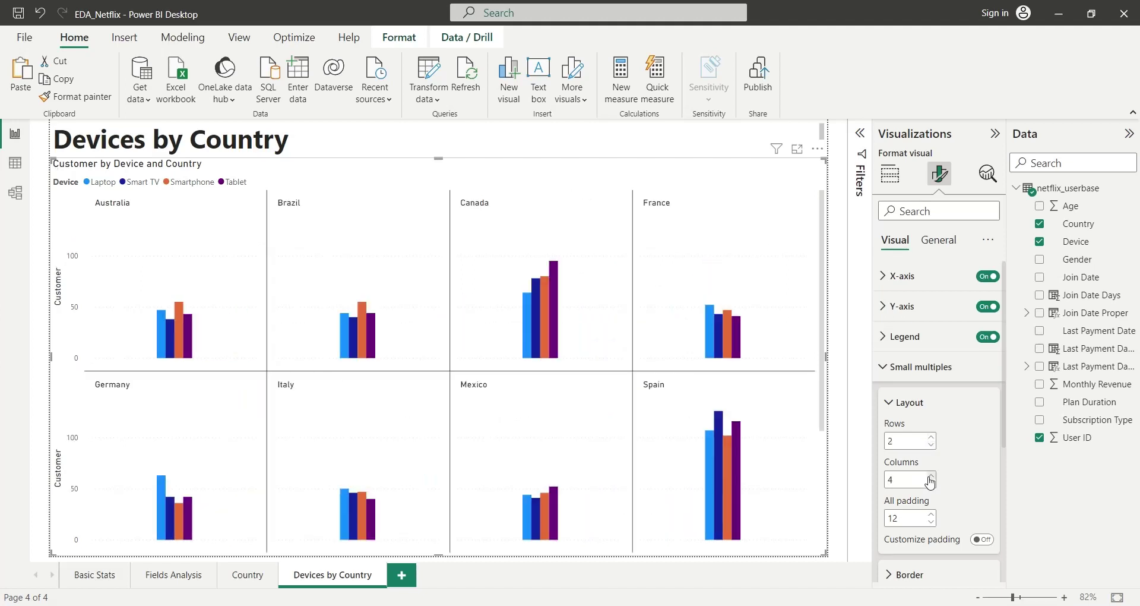
left_click(930, 476)
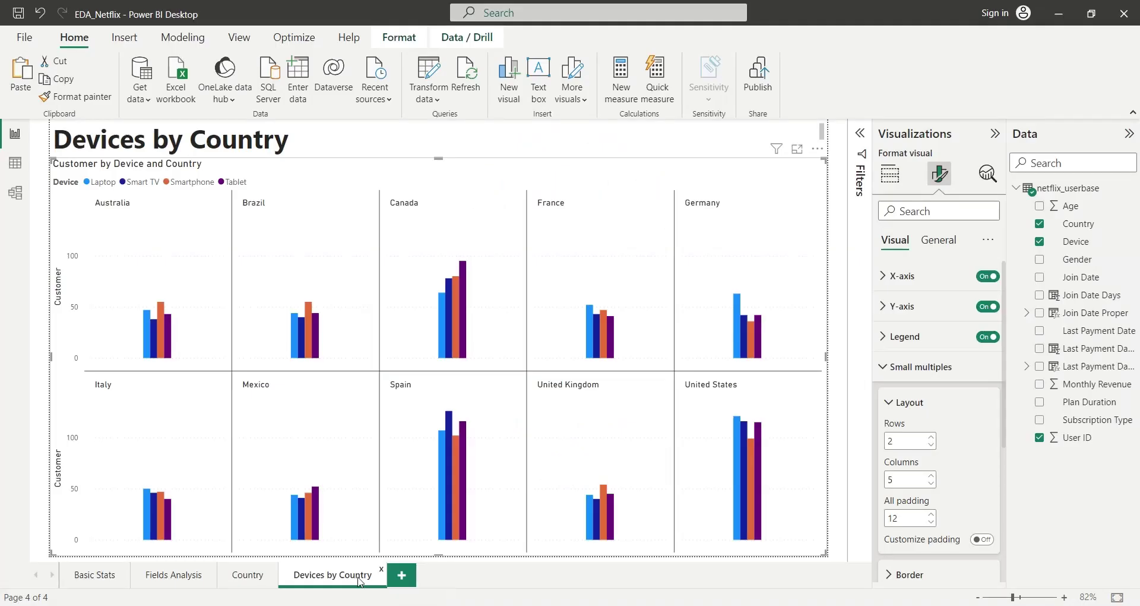
Duplicate the Devices by Country page and rename the copy Gender by Country.
right_click(356, 574)
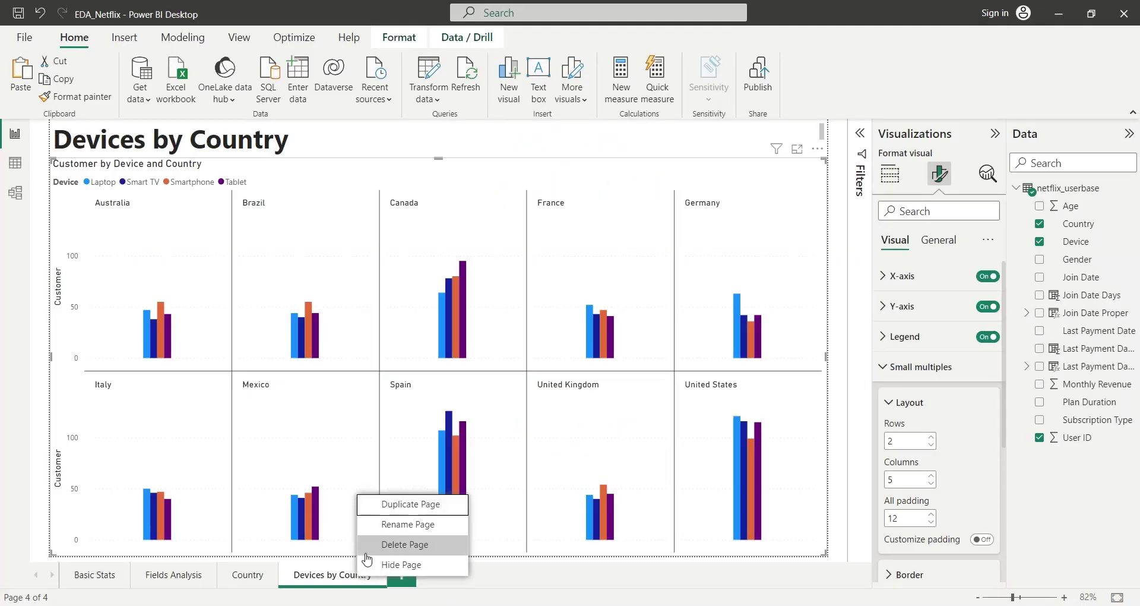
left_click(401, 504)
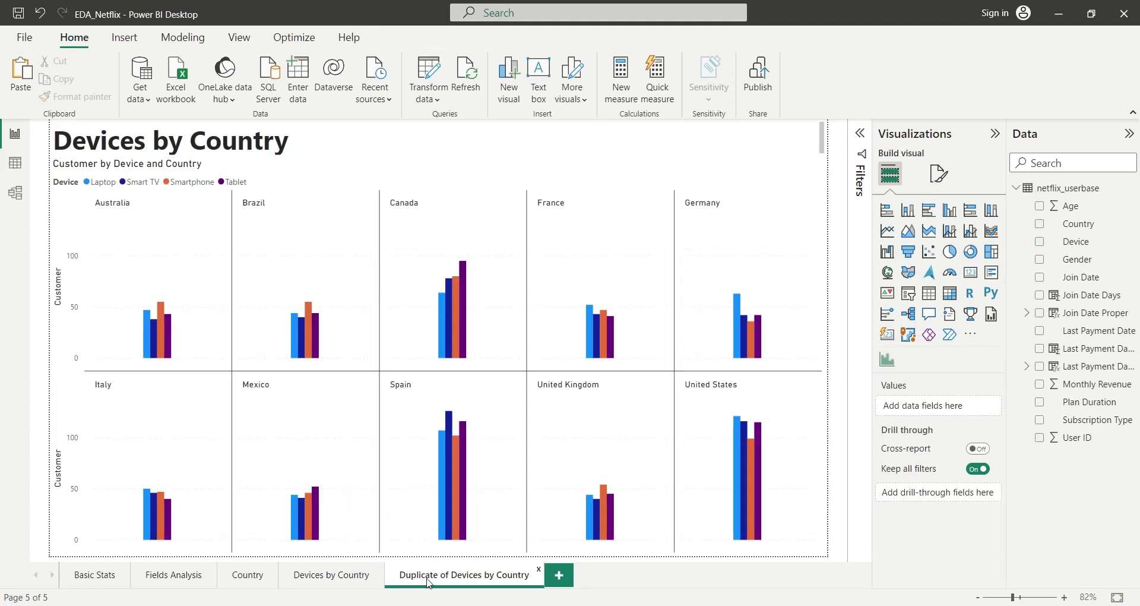
double_click(448, 575)
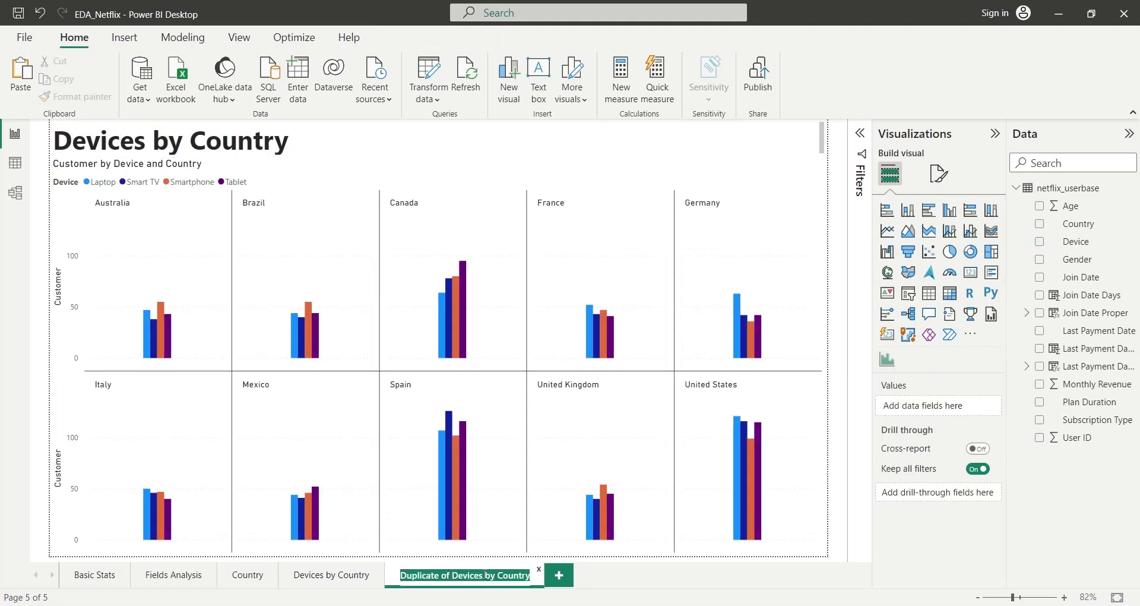
left_click_drag(401, 575, 483, 575)
type("Gender")
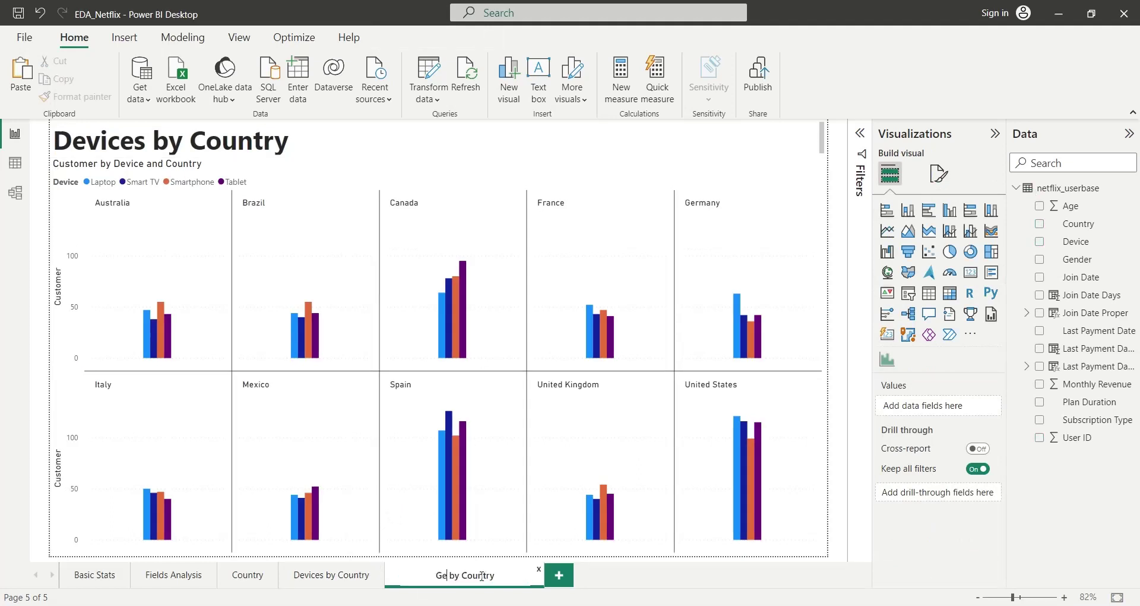
key("Return")
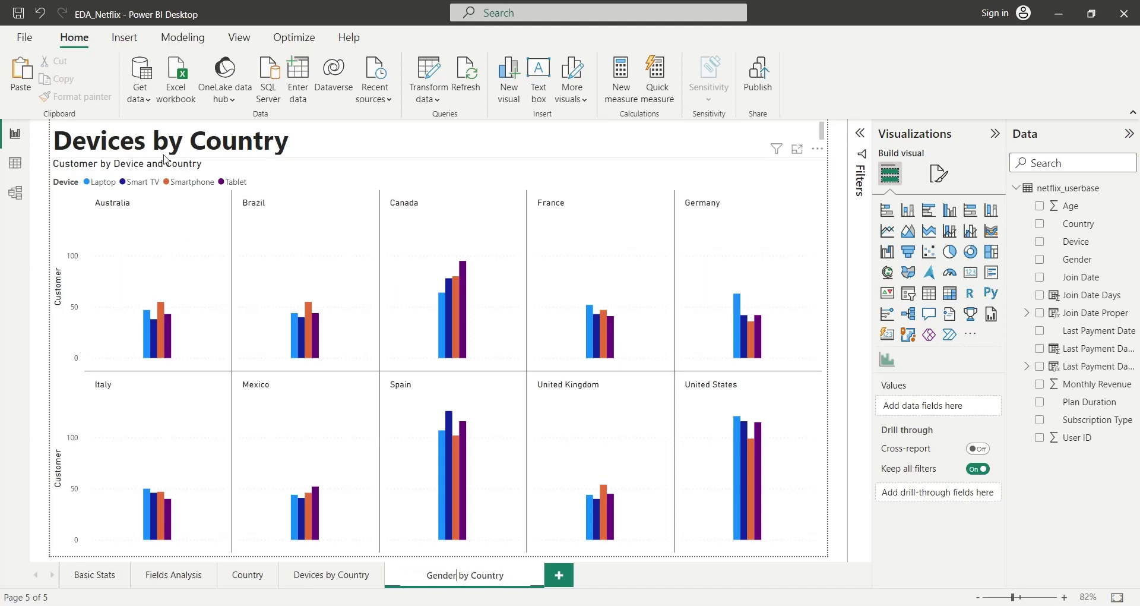
Change the title text on the duplicated page to "Gender by Country".
left_click_drag(146, 141, 53, 142)
type("G")
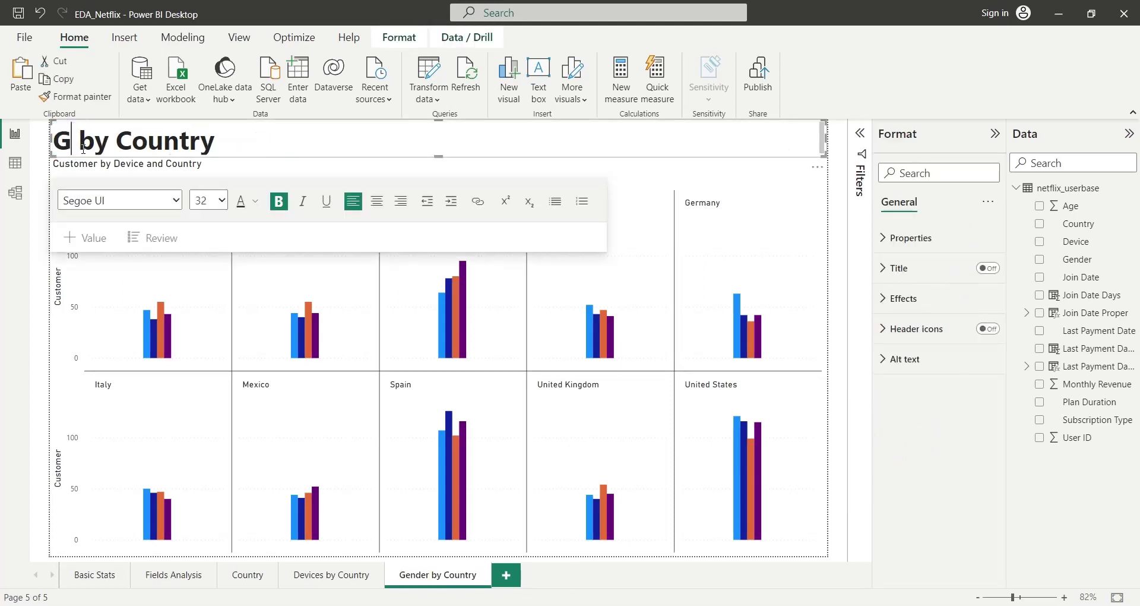
type("ender")
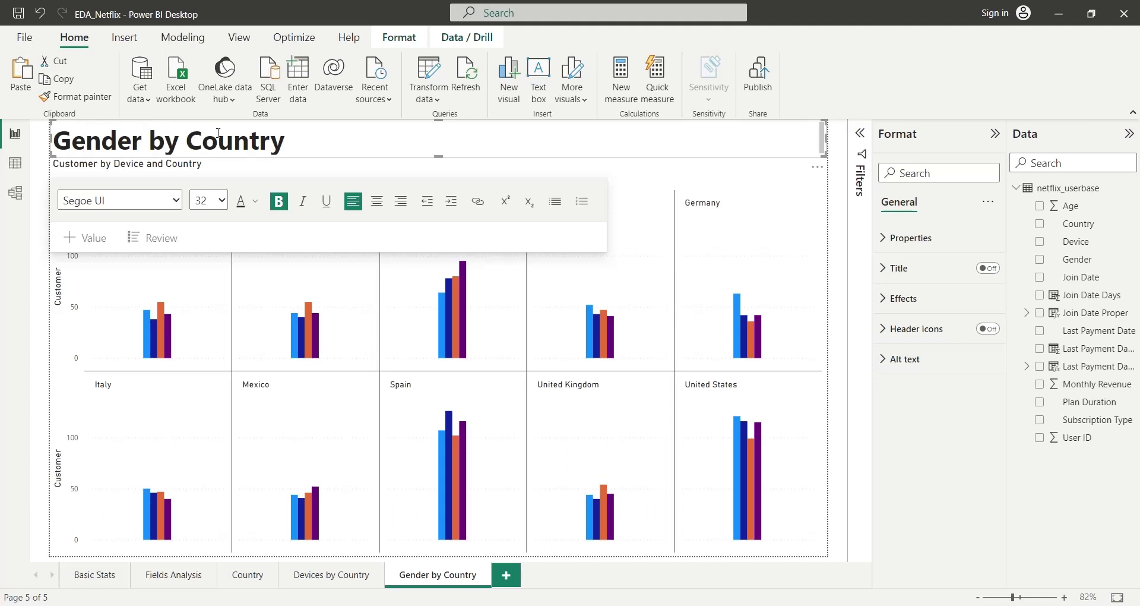
Replace Device with Gender as the legend field of the column chart on the Gender by Country page.
left_click(723, 204)
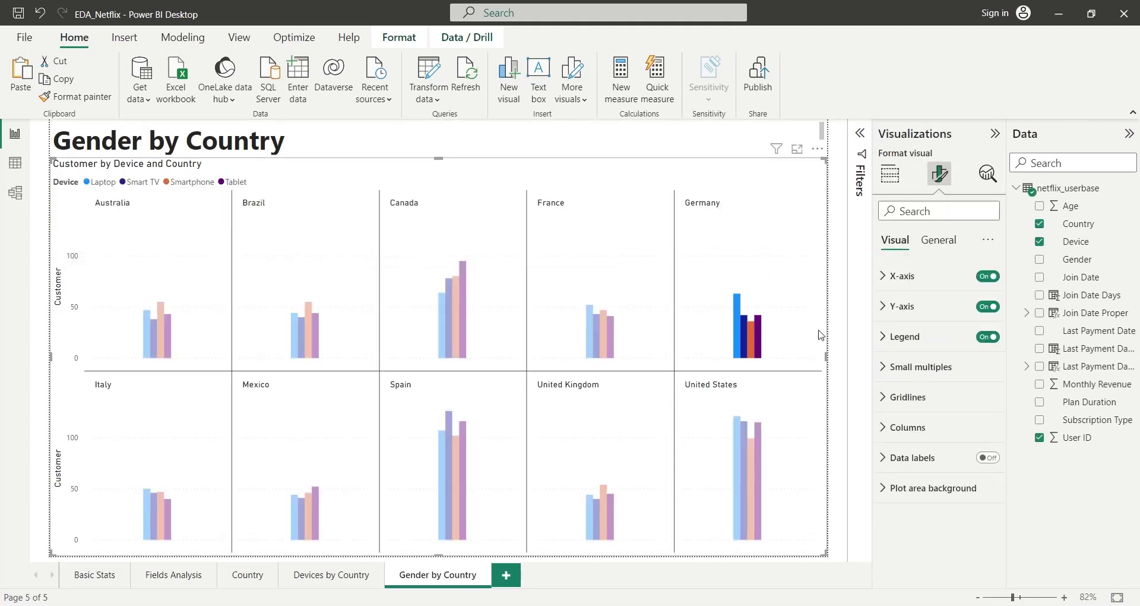
left_click(890, 174)
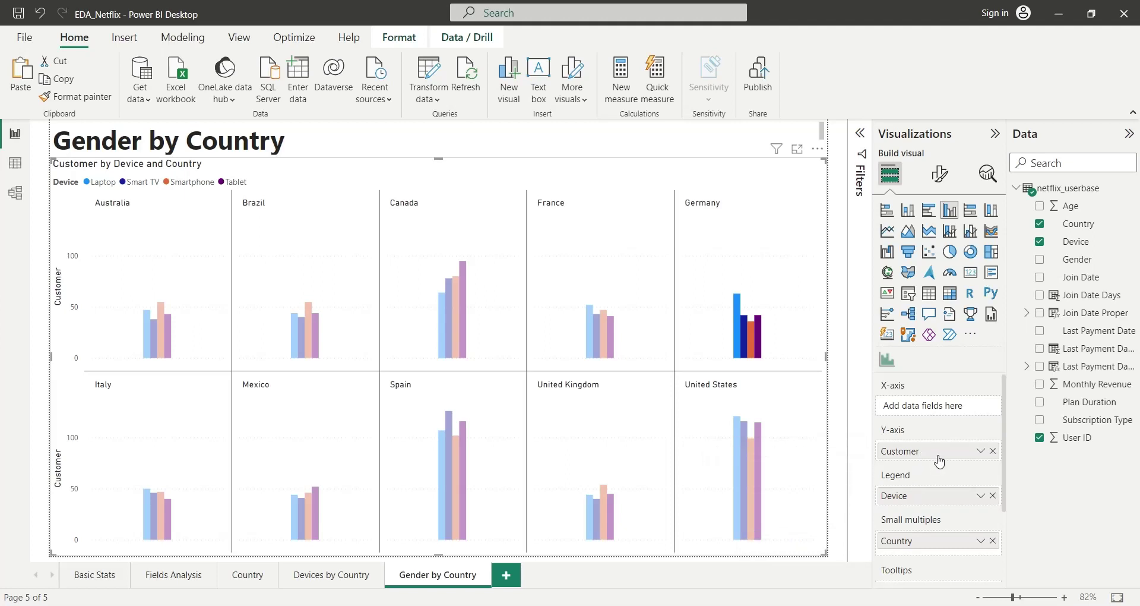
left_click(993, 496)
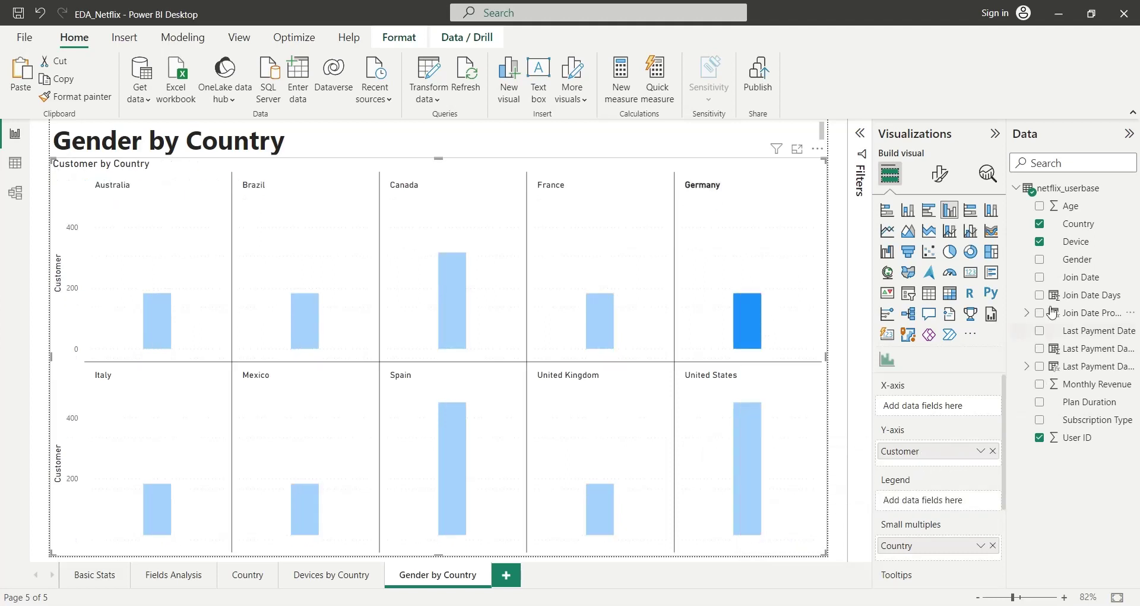
left_click_drag(1068, 261, 942, 505)
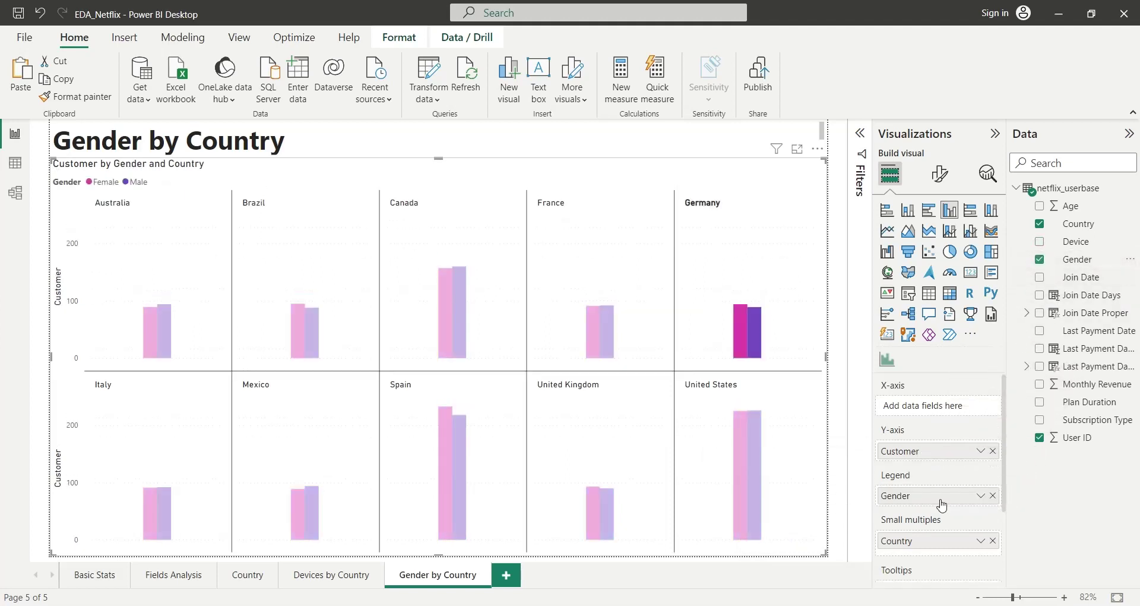
Duplicate the Gender by Country page and rename the copy Subscription Type by Country.
left_click(840, 340)
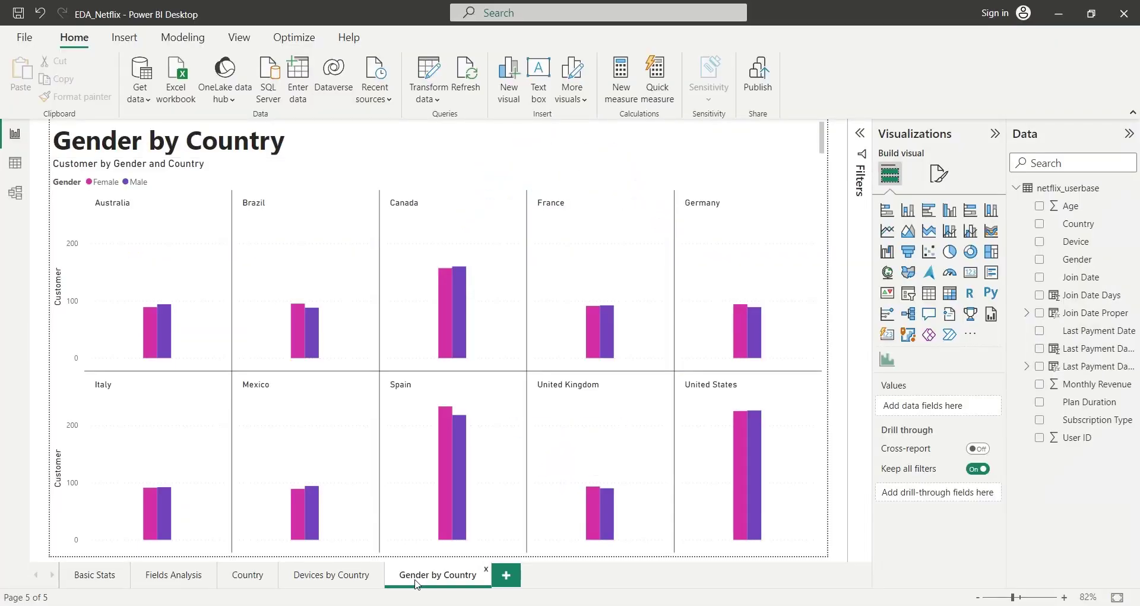
right_click(416, 583)
left_click(451, 504)
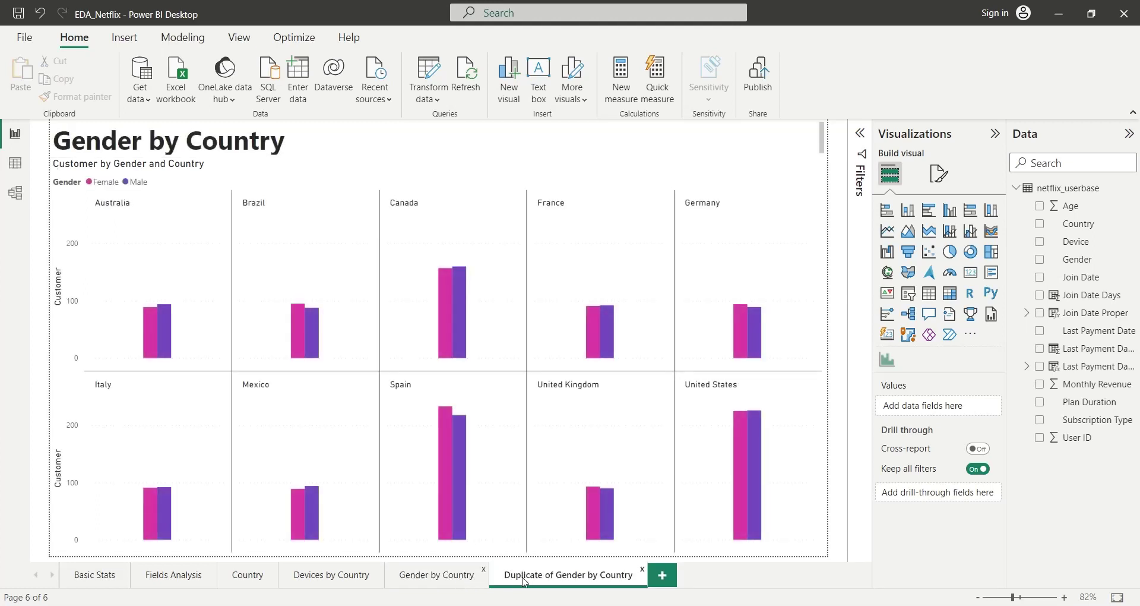
double_click(542, 575)
left_click(585, 573)
key("shift+Home")
key("BackSpace")
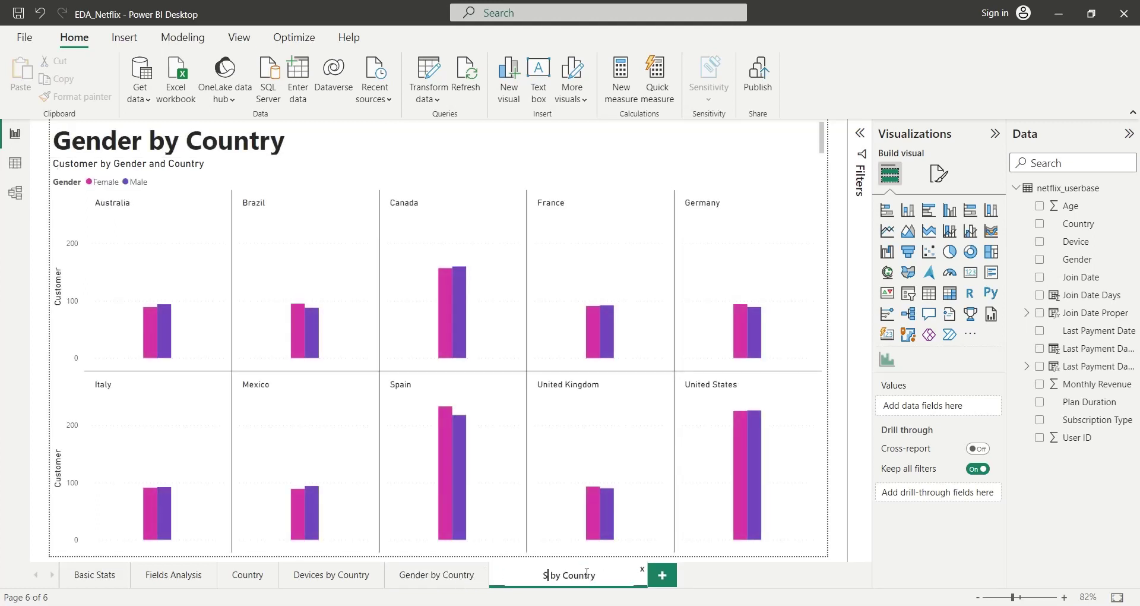
type("Subscription Type")
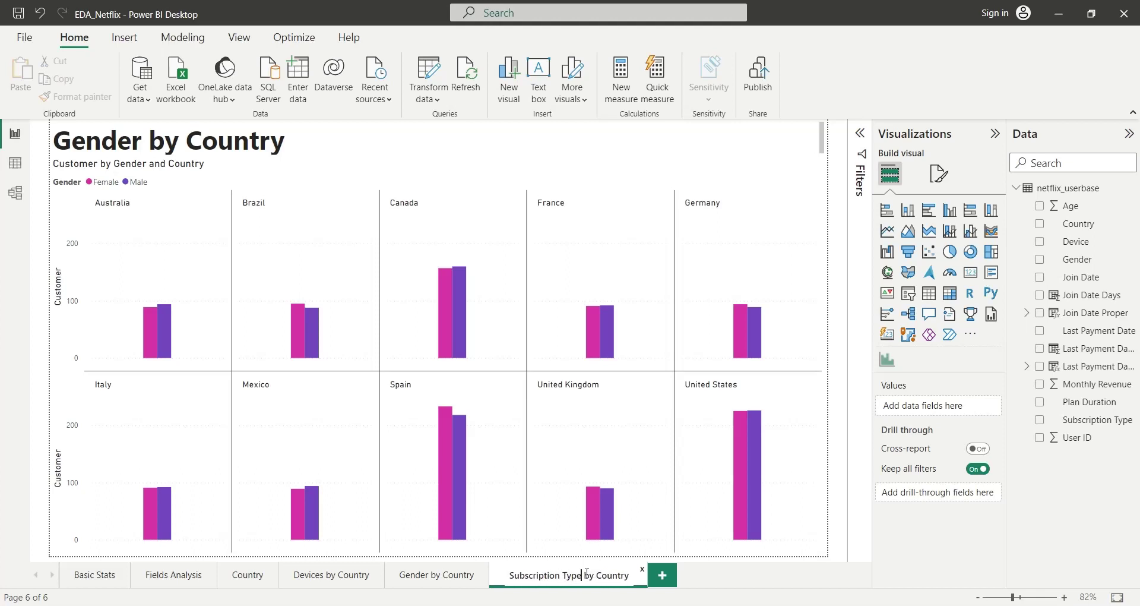
key("ctrl+shift+Left")
key("ctrl+shift+Left")
key("ctrl+c")
key("Return")
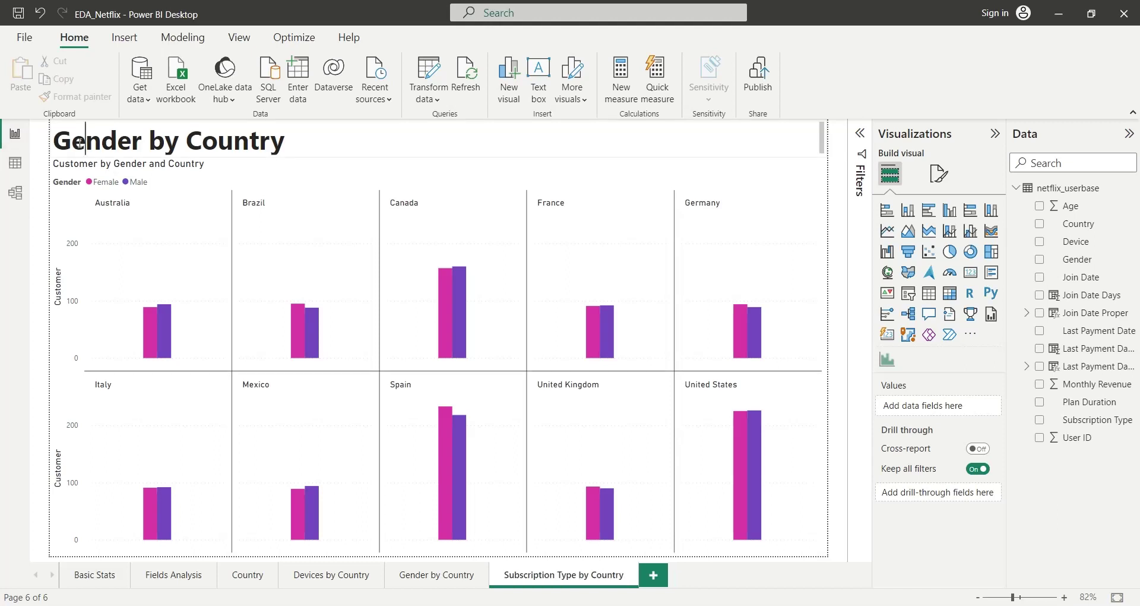
Change the title text on the duplicated page to "Subscription Type by Country".
double_click(89, 141)
key("ctrl+v")
key("ctrl+z")
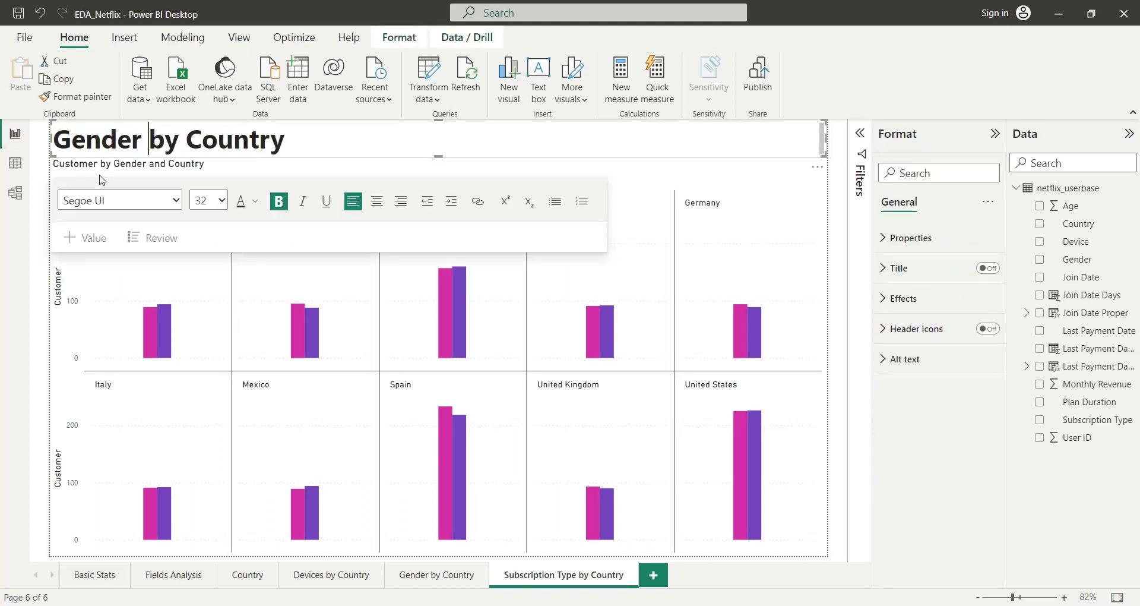
double_click(106, 140)
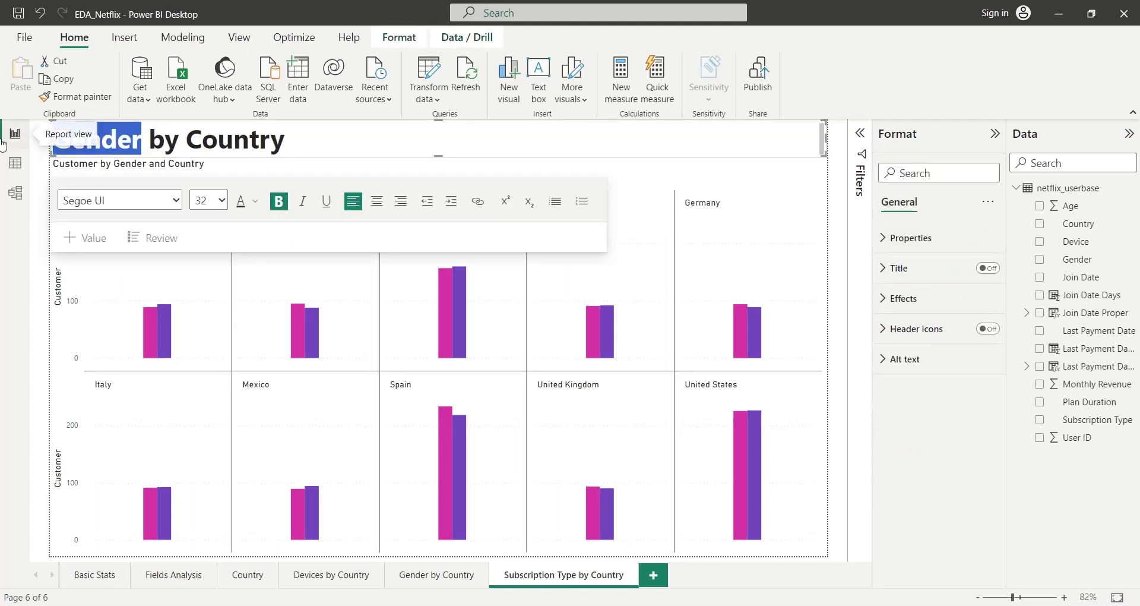
type("Subs")
type("cription T")
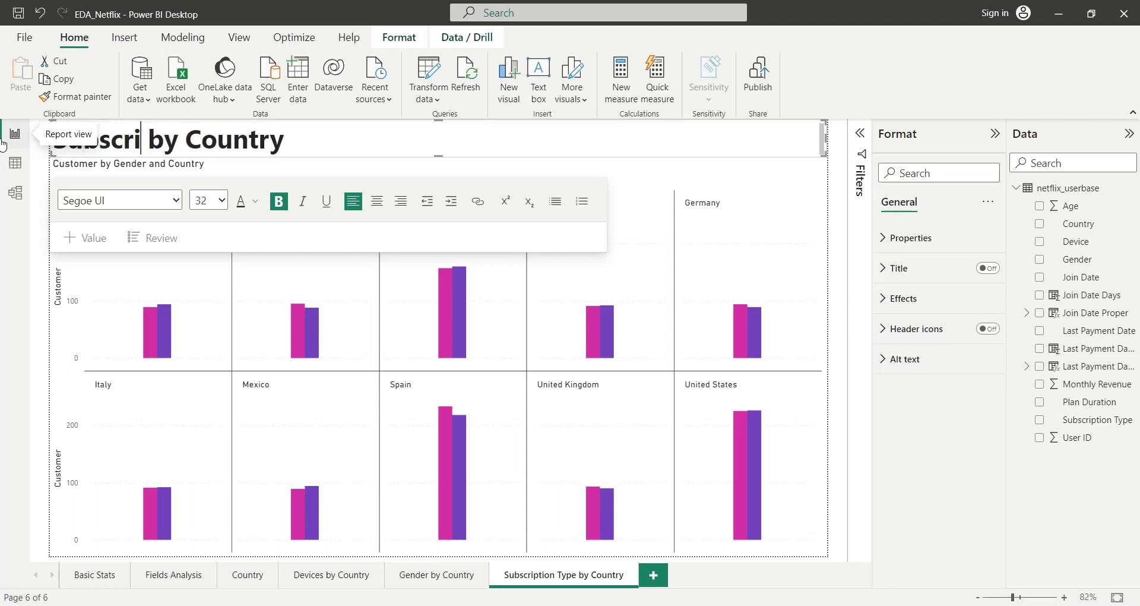
type("ype")
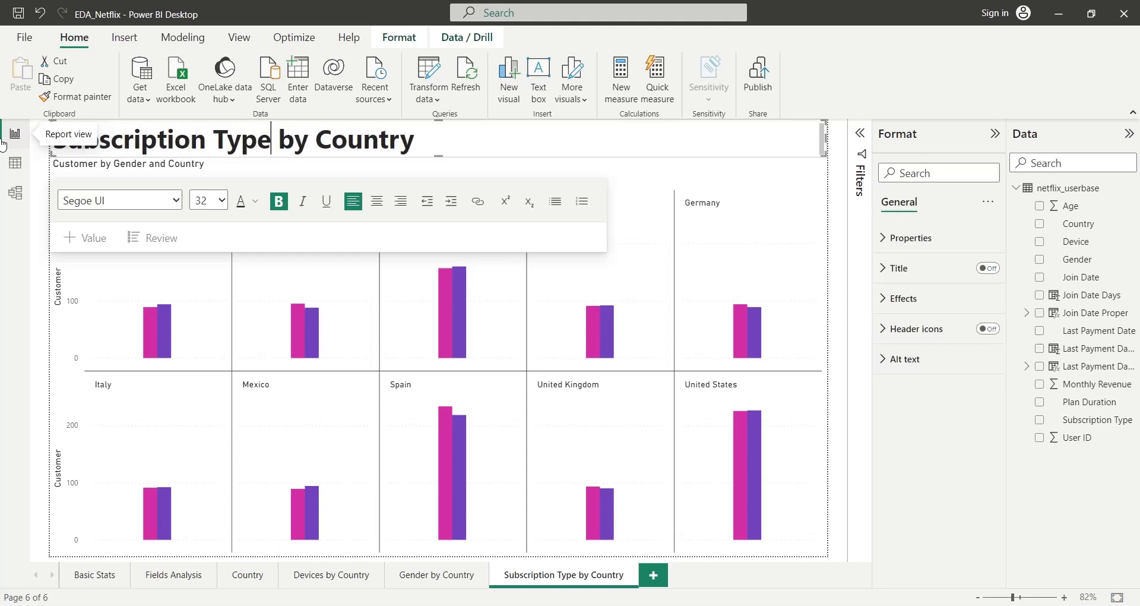
left_click(839, 181)
Replace Gender with Subscription Type as the legend field of the column chart on the Subscription Type by Country page.
left_click(787, 277)
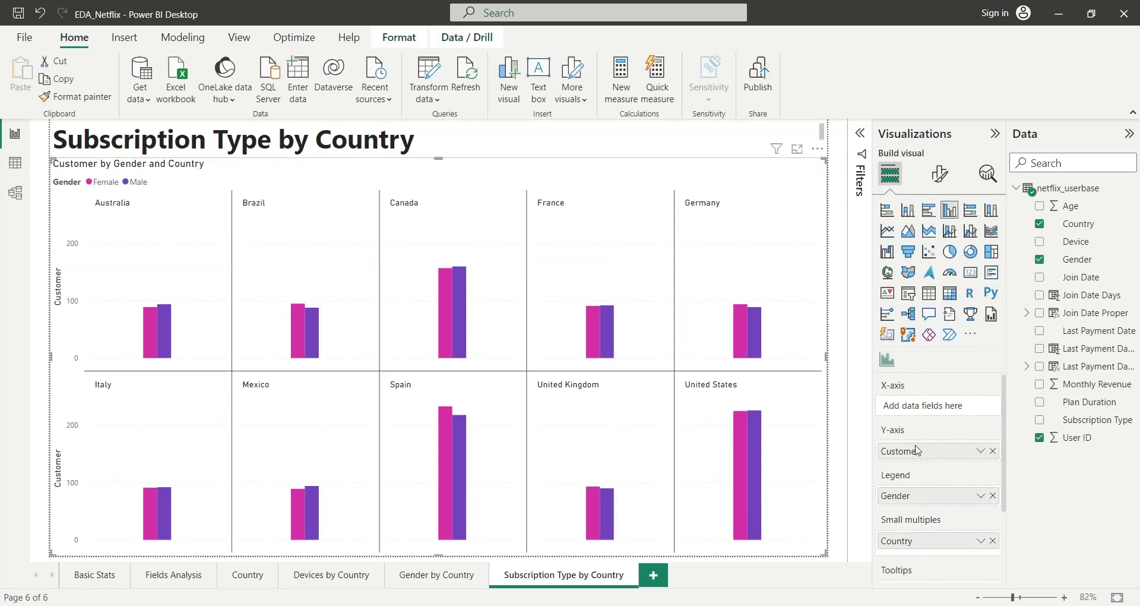
left_click(993, 496)
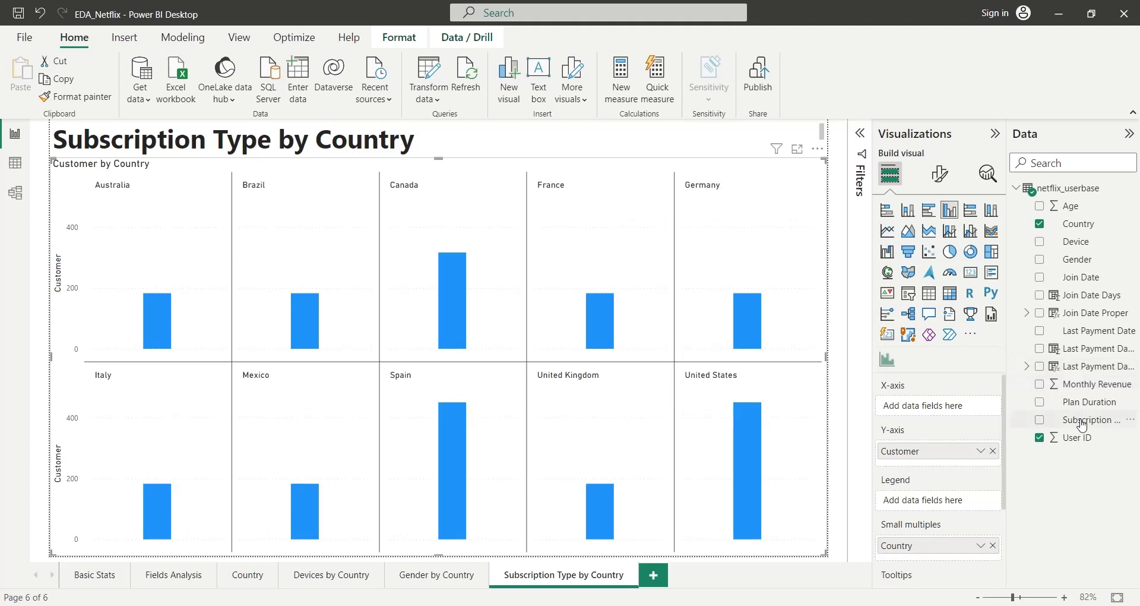
left_click_drag(1088, 420, 959, 505)
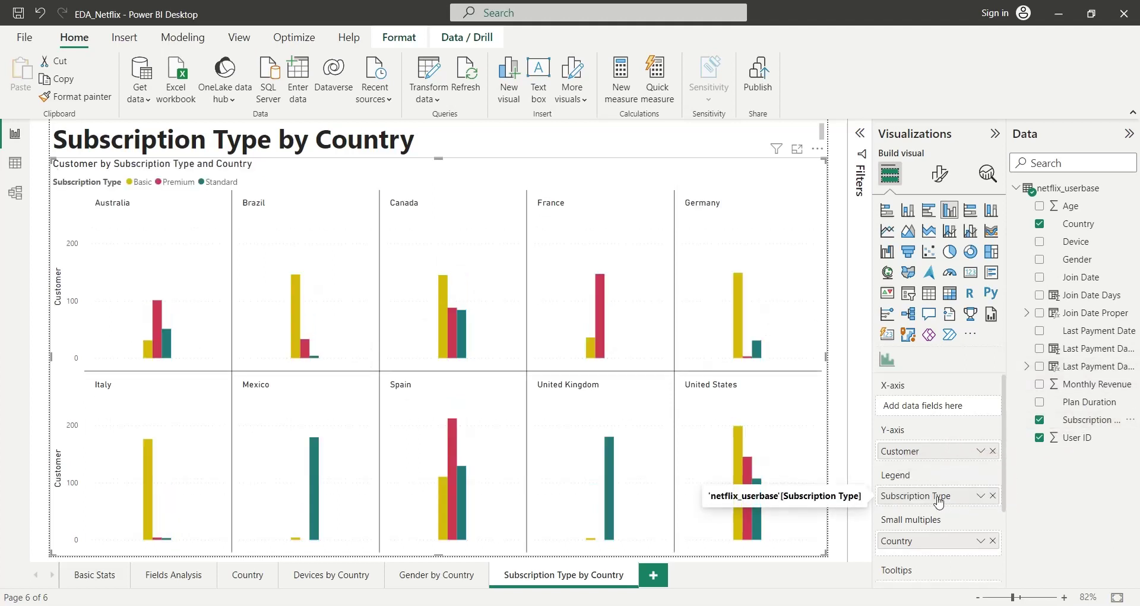
left_click(836, 475)
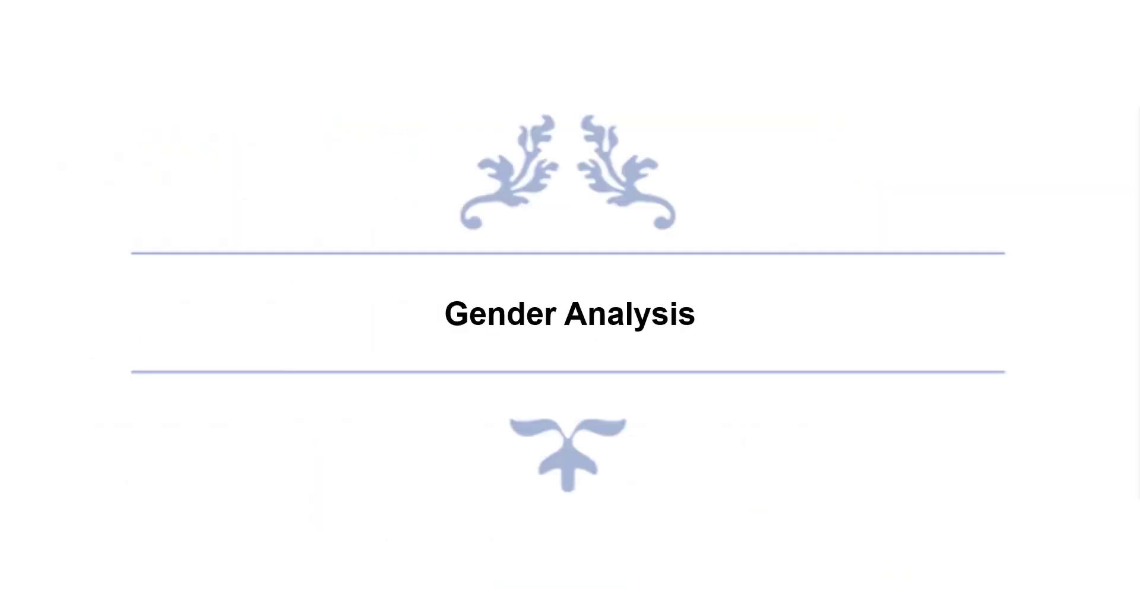
Duplicate the Subscription Type by Country page and rename the copy Gender.
right_click(561, 574)
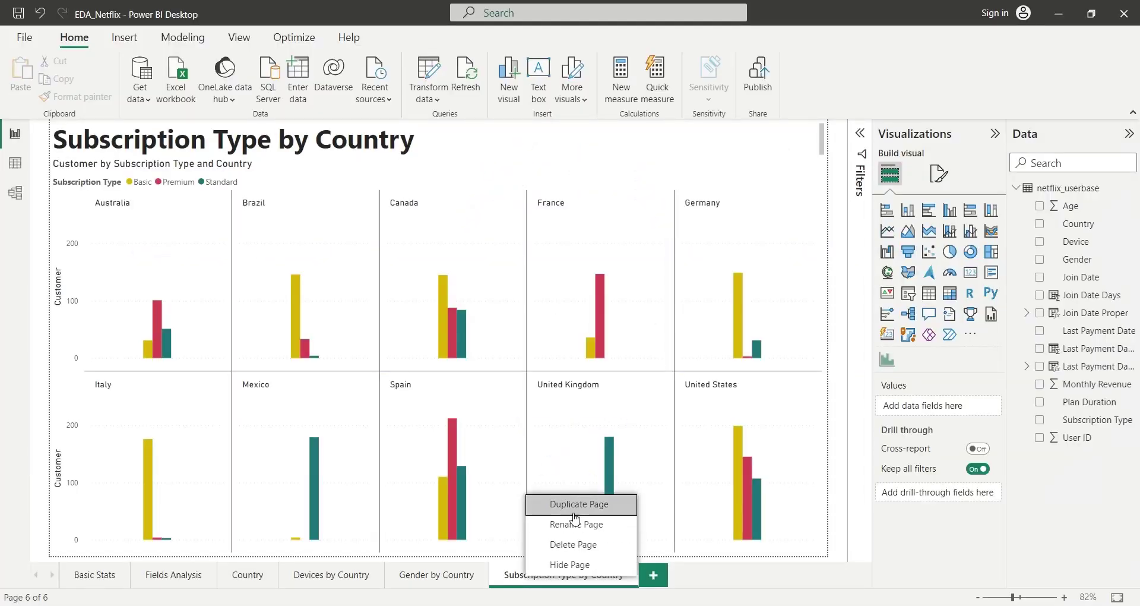
left_click(575, 514)
double_click(751, 576)
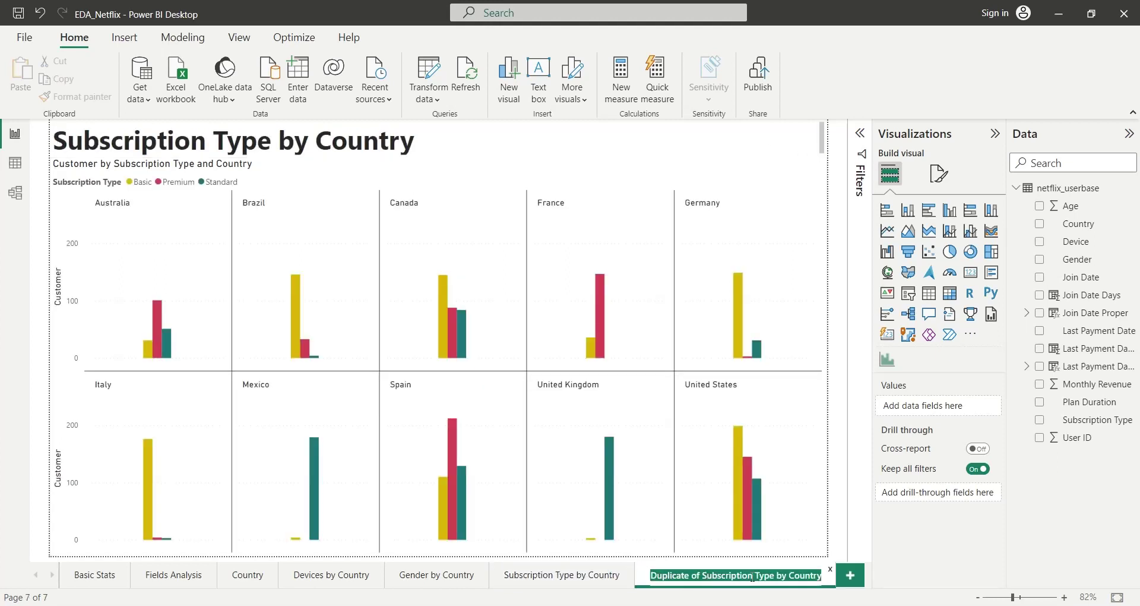
type("Gender")
key("Return")
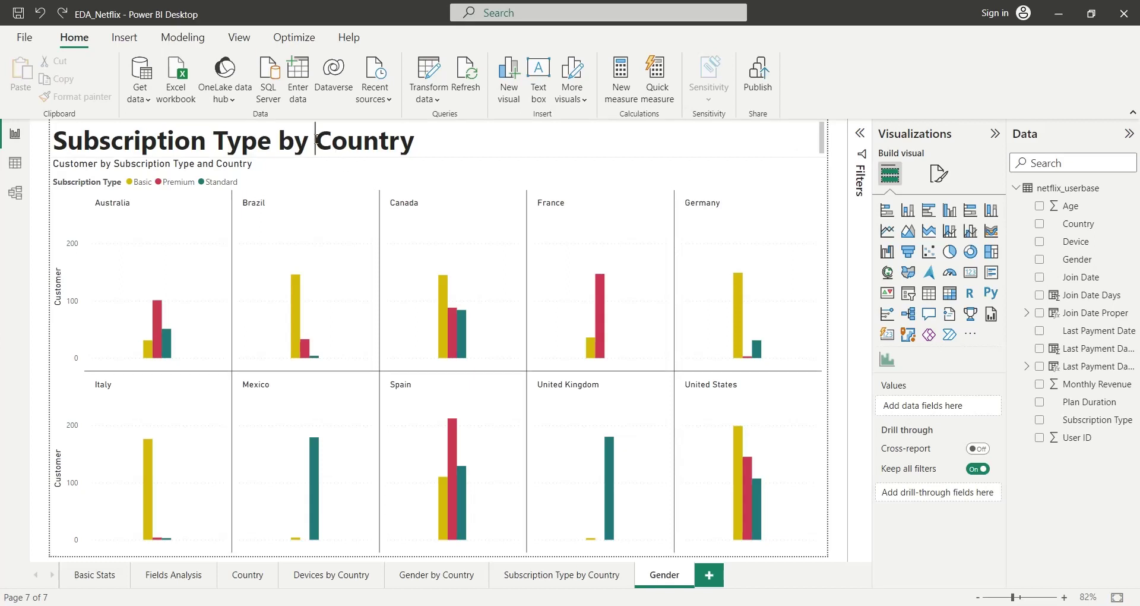
Replace the title text on the Gender page with "Gender Analysis".
left_click(400, 140)
key("ctrl+a")
type("G")
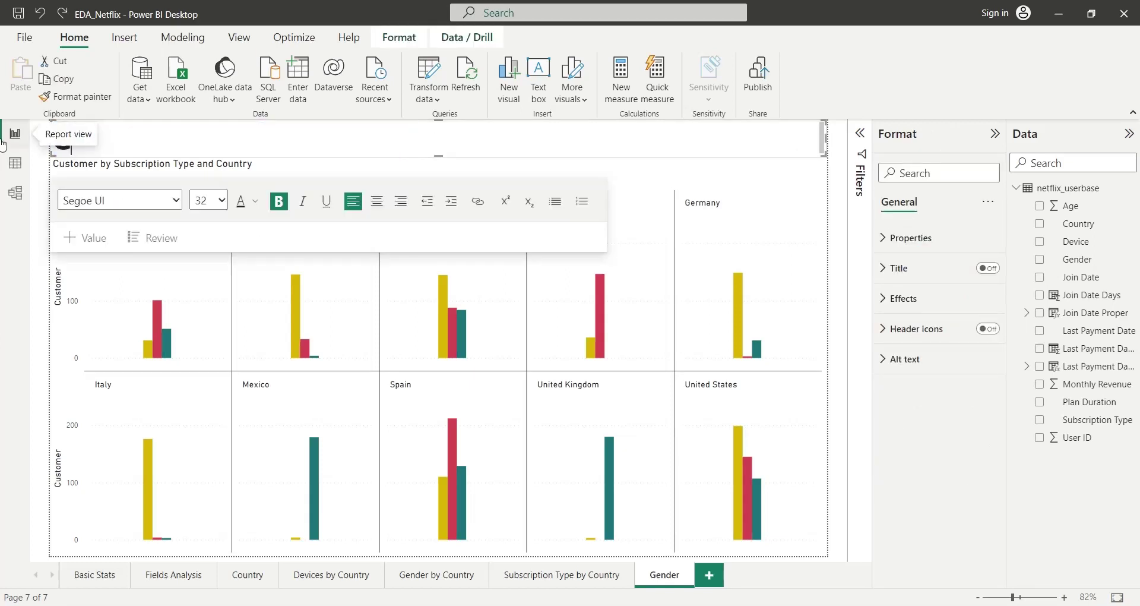
type("ender ANaly")
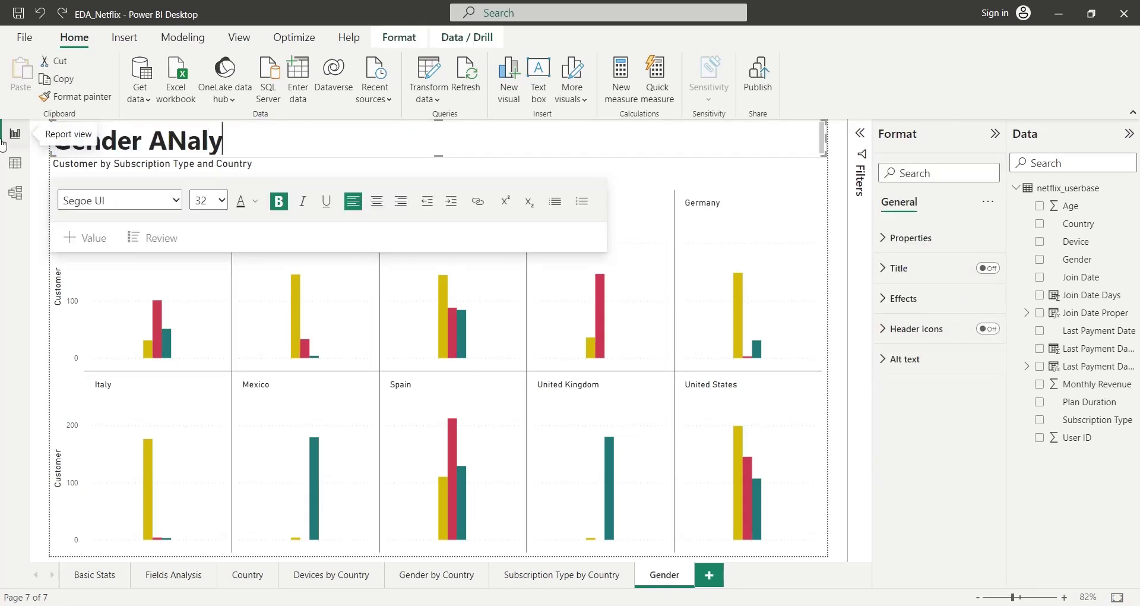
key("BackSpace")
key("BackSpace")
key("BackSpace")
key("BackSpace")
type("naly")
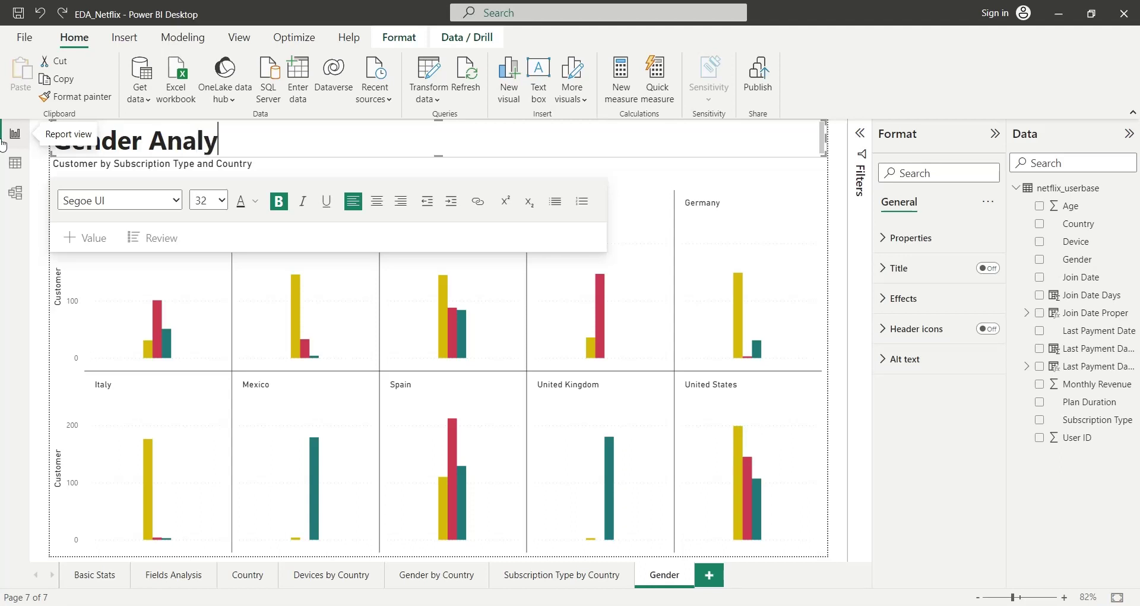
type("sis")
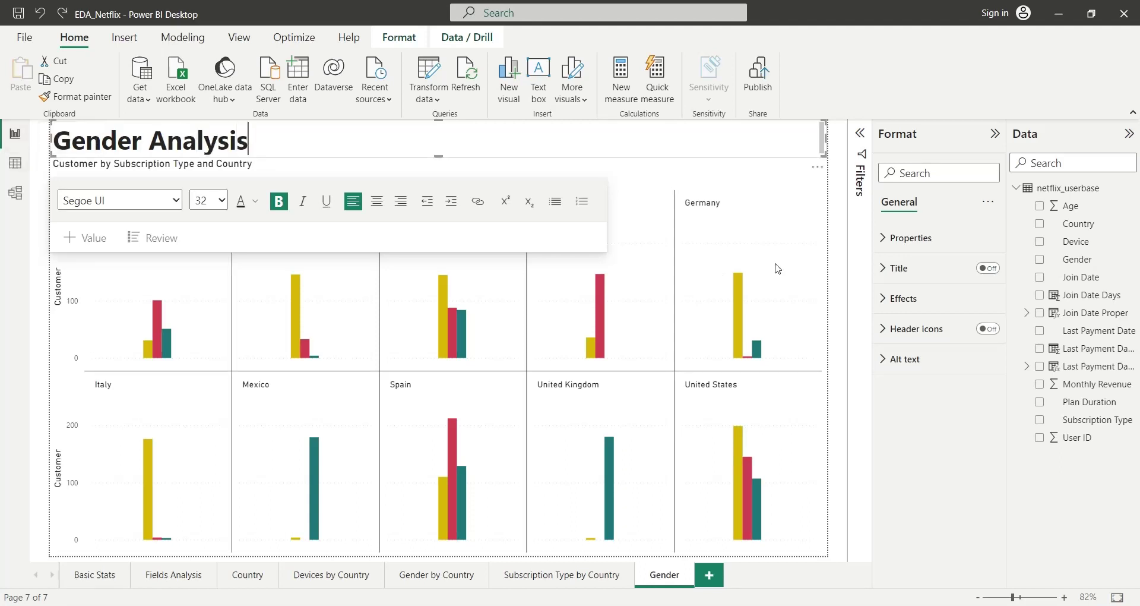
left_click(845, 274)
Replace Country with Gender as the small multiples field of the Gender page's column chart.
left_click(677, 492)
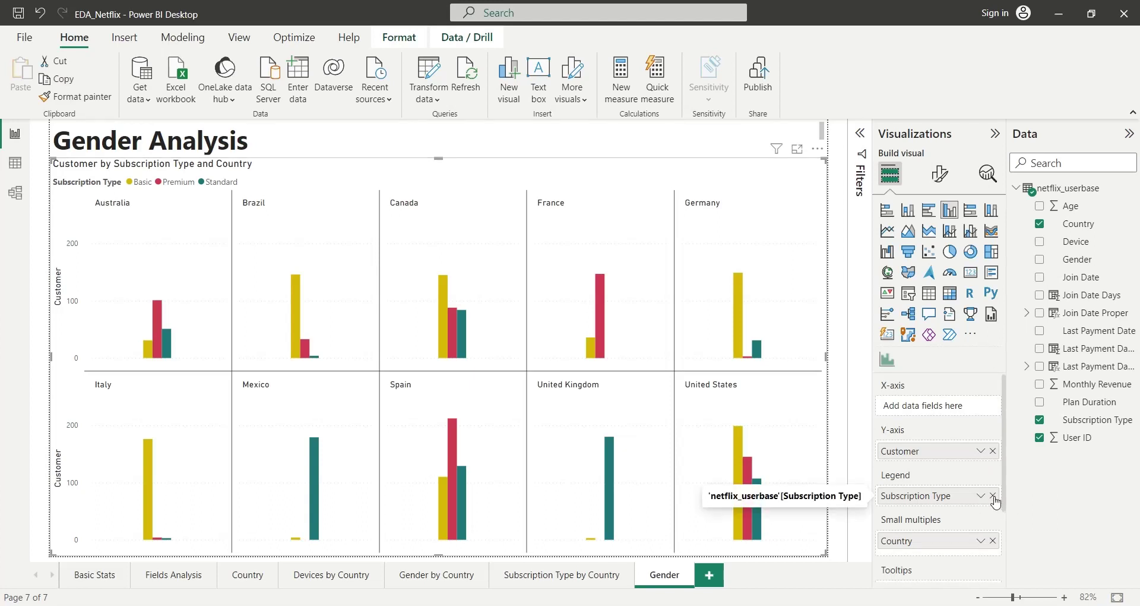
left_click(993, 540)
left_click_drag(1077, 258, 944, 538)
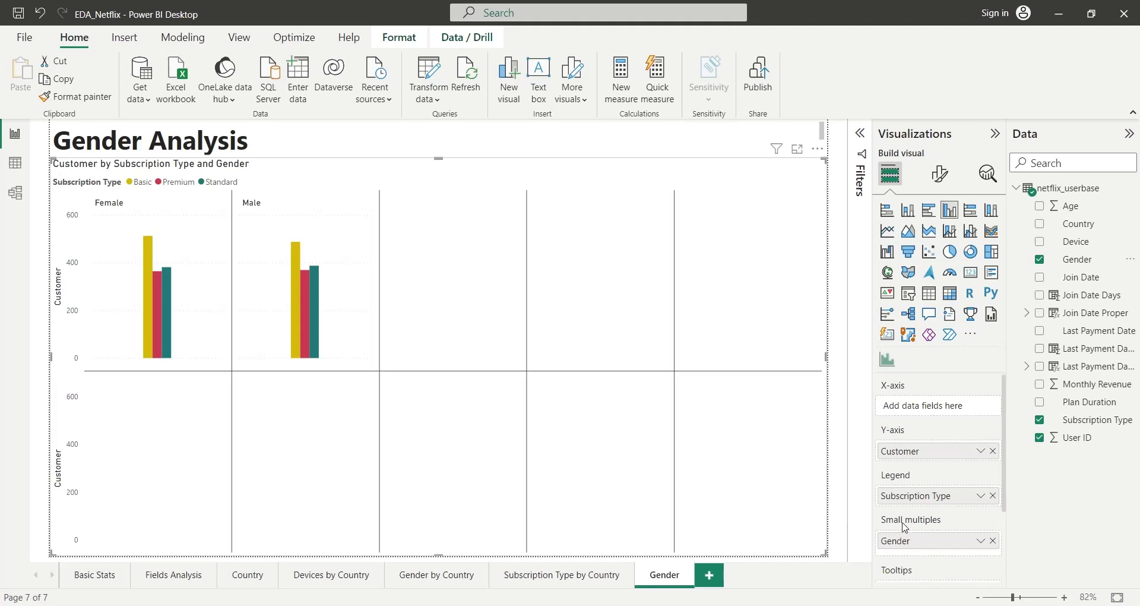
Set the chart's small multiples layout to 1 row and 2 columns.
left_click(940, 173)
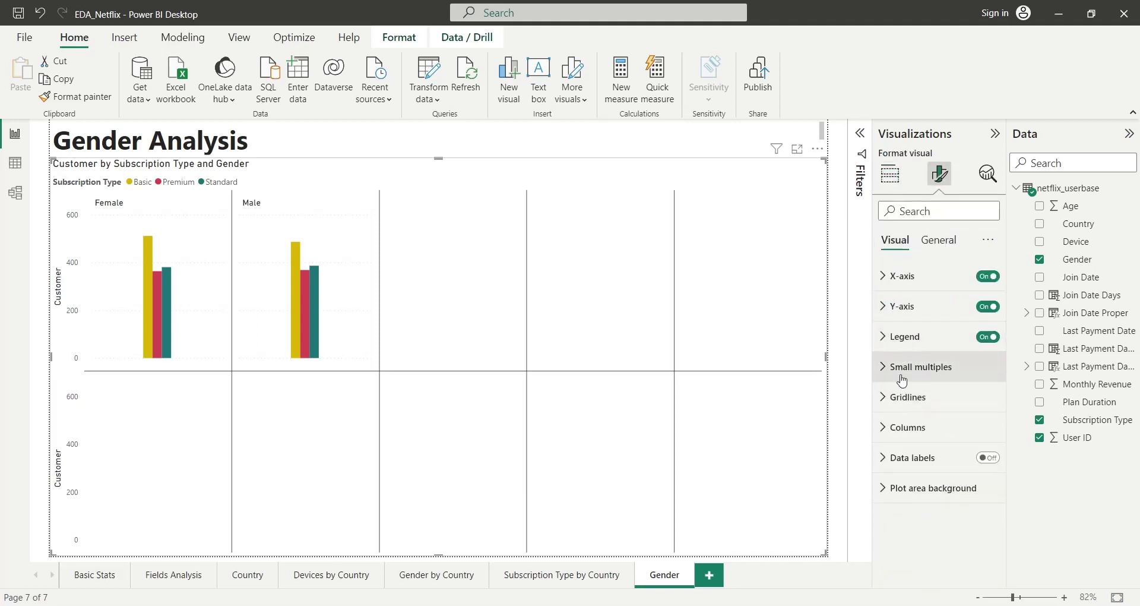
left_click(902, 371)
left_click(931, 483)
left_click(931, 483)
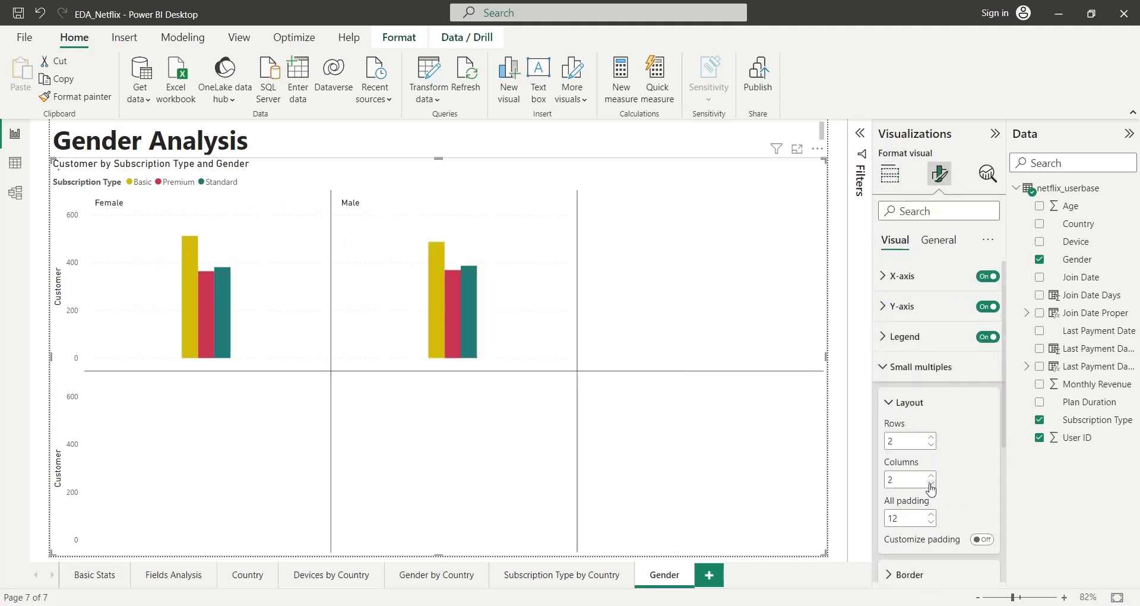
left_click(931, 483)
left_click(931, 444)
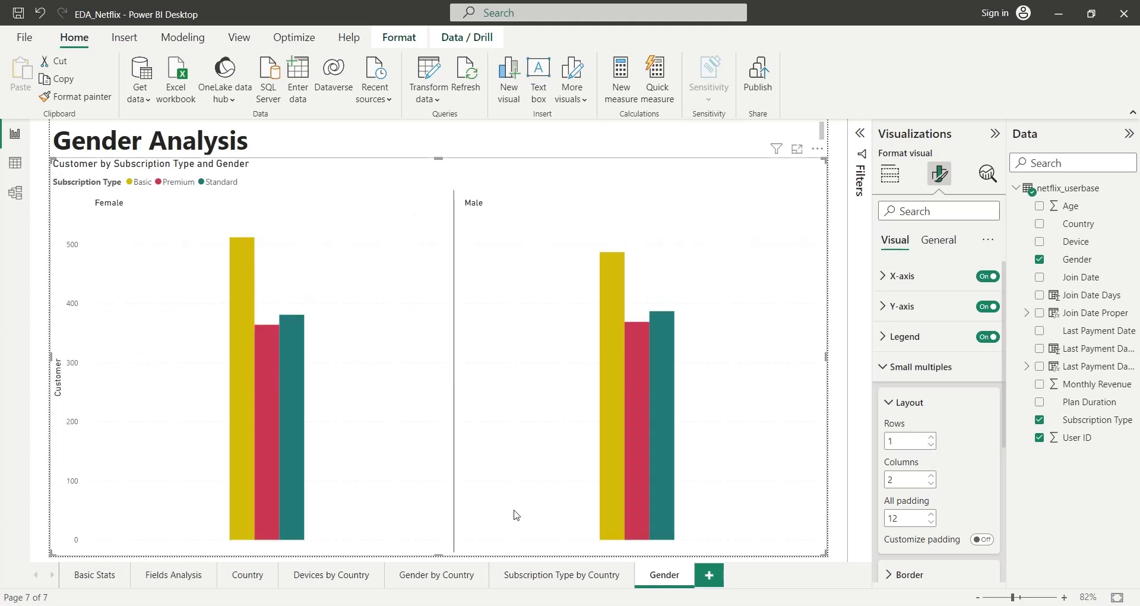
Shrink the chart to the upper half of the page and place a copy of it along the page's lower edge.
left_click_drag(458, 381, 456, 341)
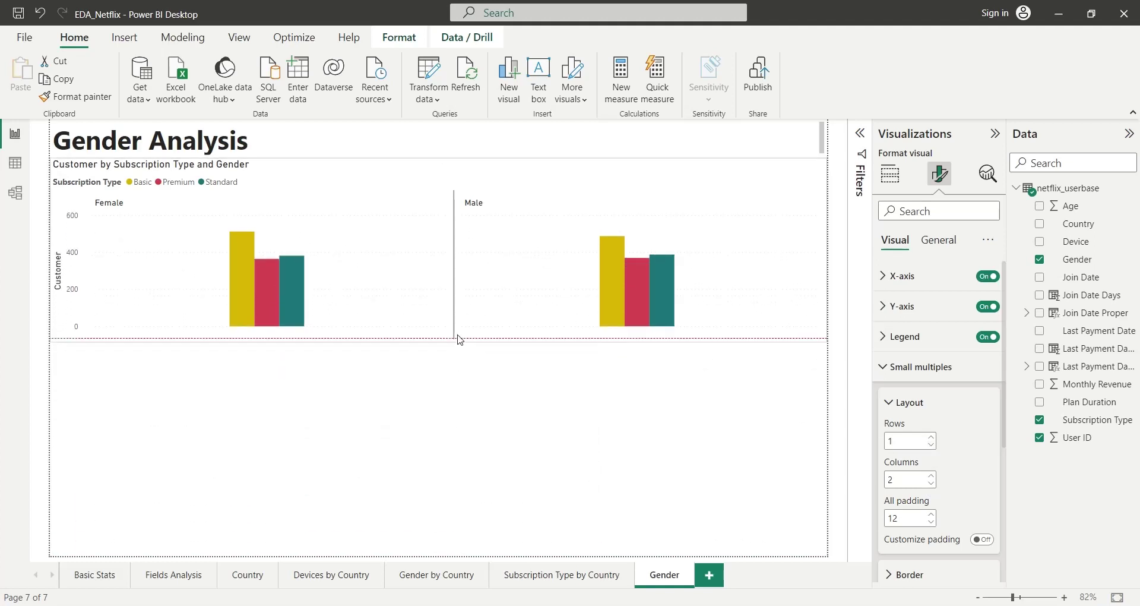
left_click(487, 392)
left_click(361, 341)
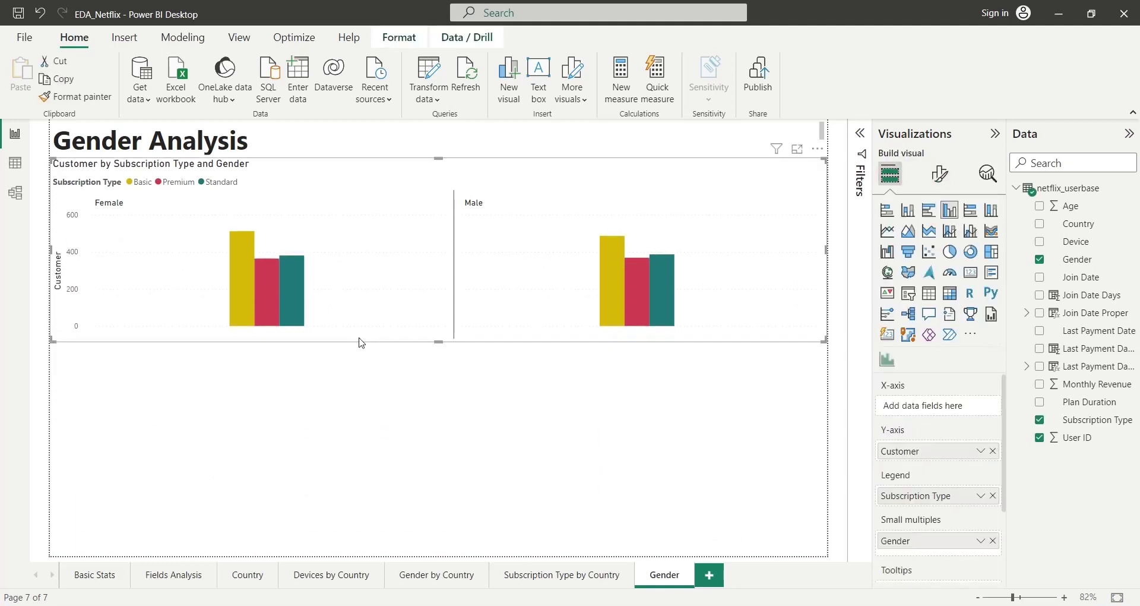
key("ctrl+c")
key("ctrl+v")
left_click_drag(360, 350, 341, 568)
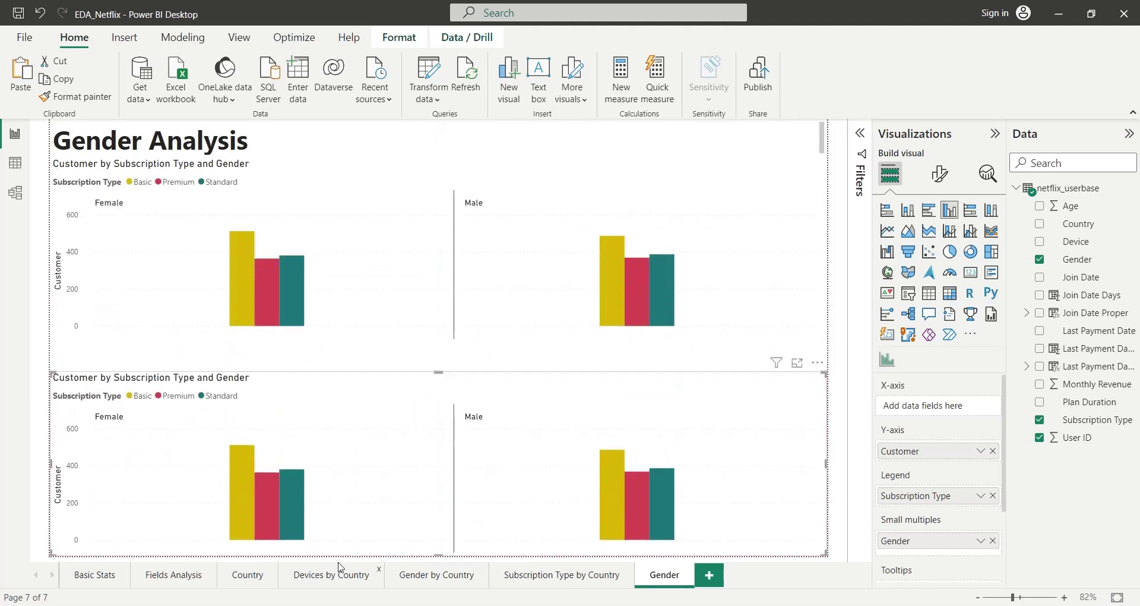
Stretch the two charts vertically to close the gap between them.
left_click_drag(439, 372, 440, 352)
left_click(446, 339)
left_click(433, 384)
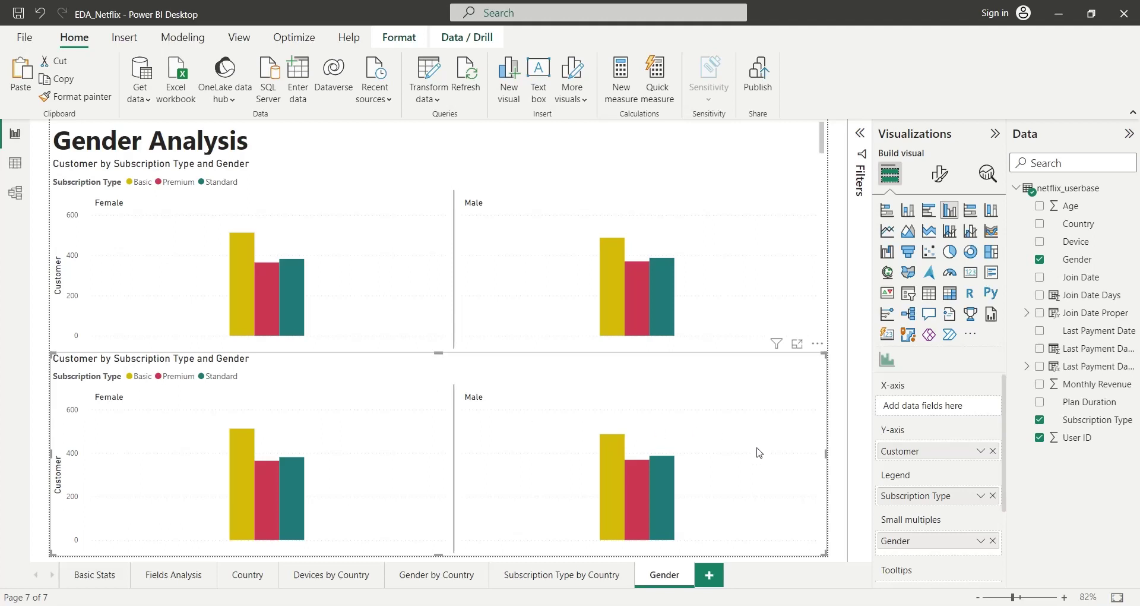
Replace Subscription Type with Device as the legend field of the lower chart on the Gender page.
left_click(993, 496)
left_click_drag(1076, 241, 953, 500)
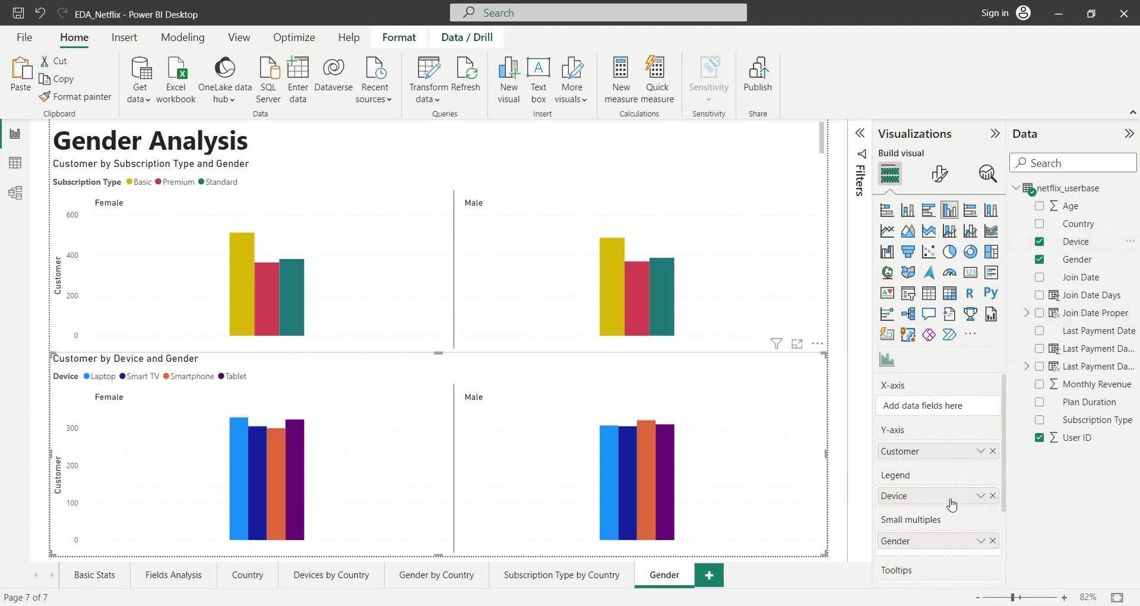
left_click(837, 404)
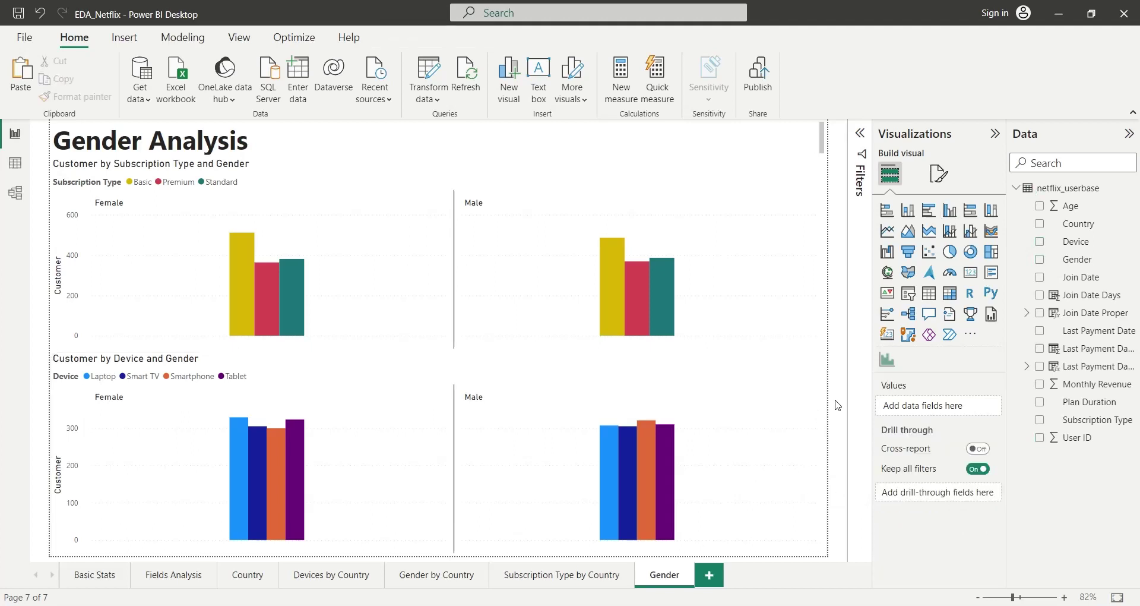
Review the Basic Stats page, highlighting the Age columns in its distinct count, average, minimum and variance charts, and open the Fields Analysis page.
left_click(90, 576)
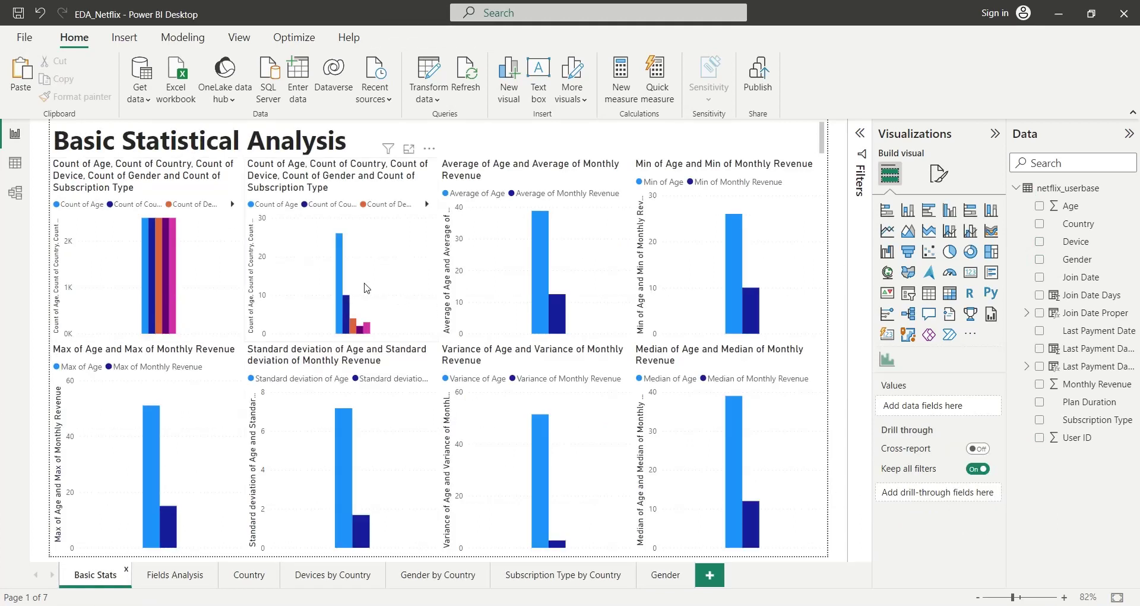
left_click(341, 271)
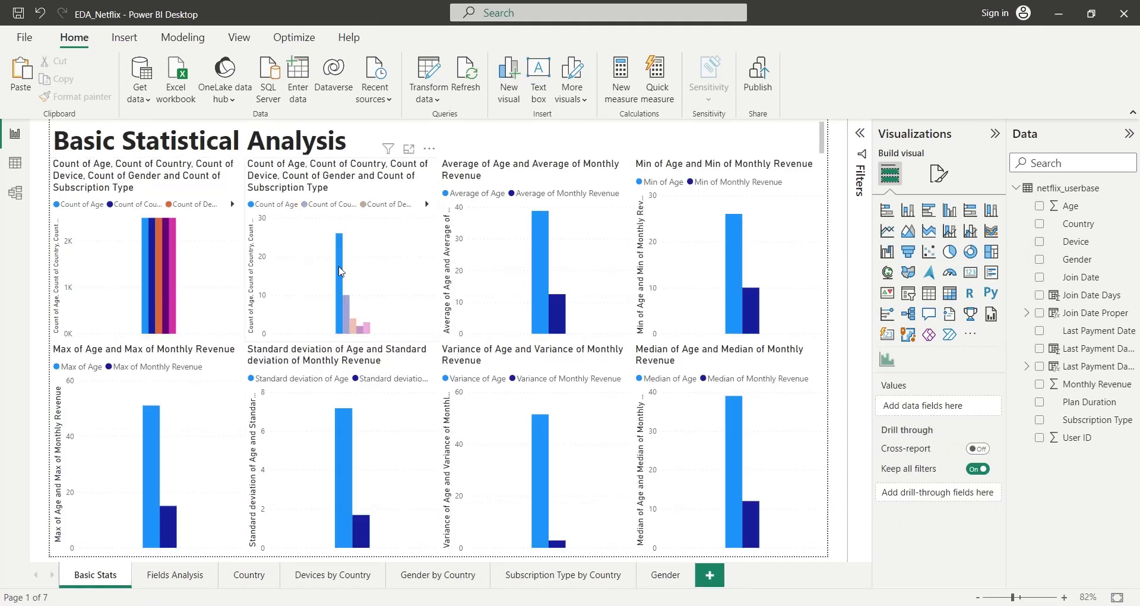
left_click(536, 271)
left_click(727, 289)
left_click(540, 493)
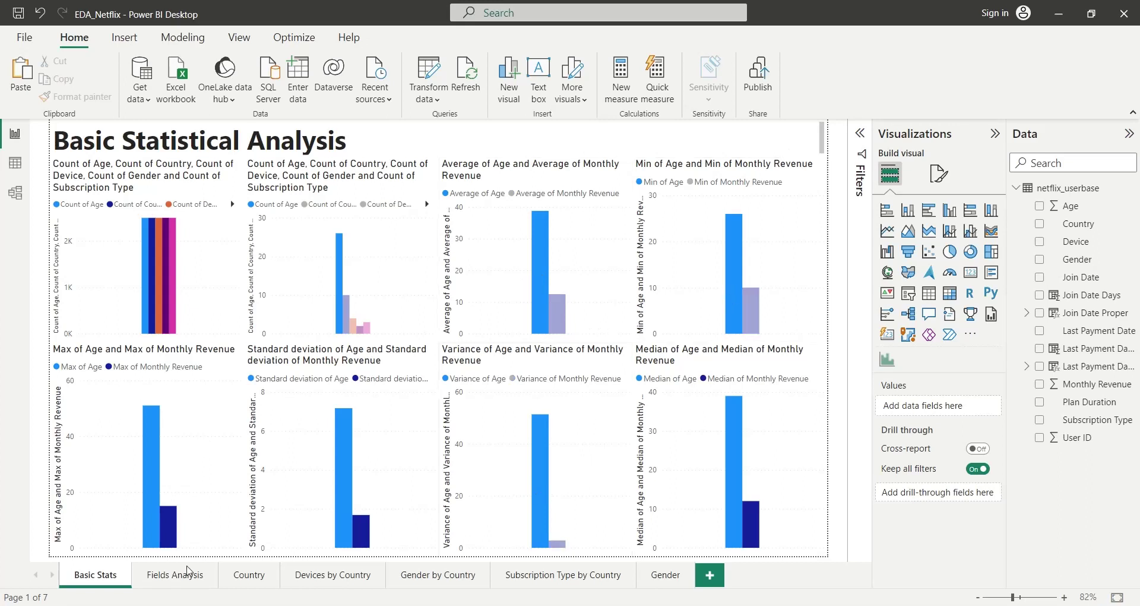
left_click(175, 575)
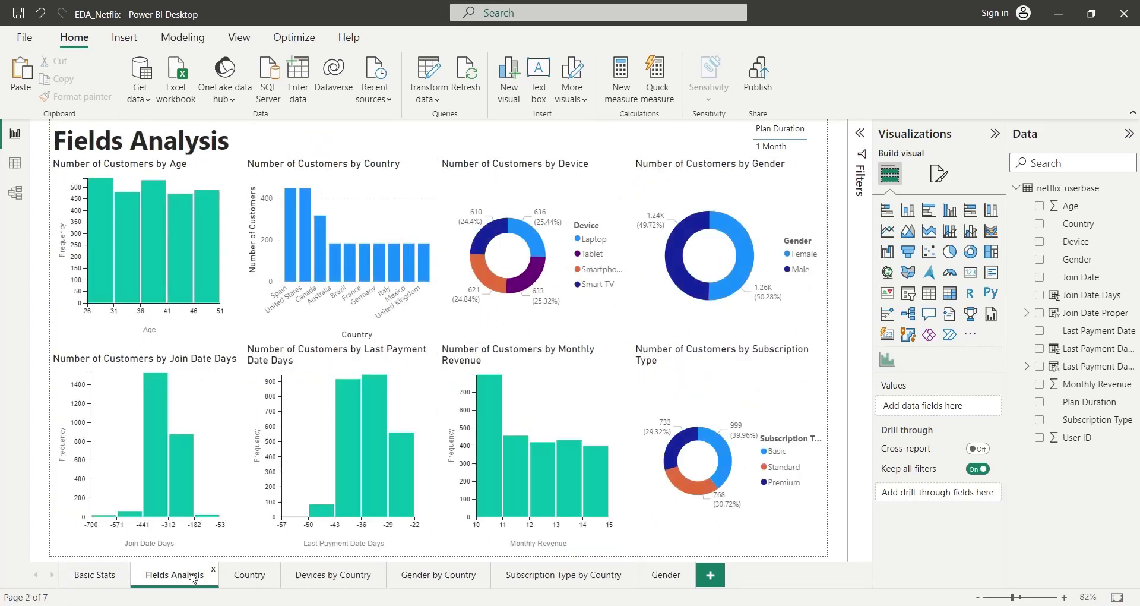
Cross-highlight the Fields Analysis charts by Spain, United States, Canada and Brazil in the country column chart, and clear the selection.
left_click(290, 261)
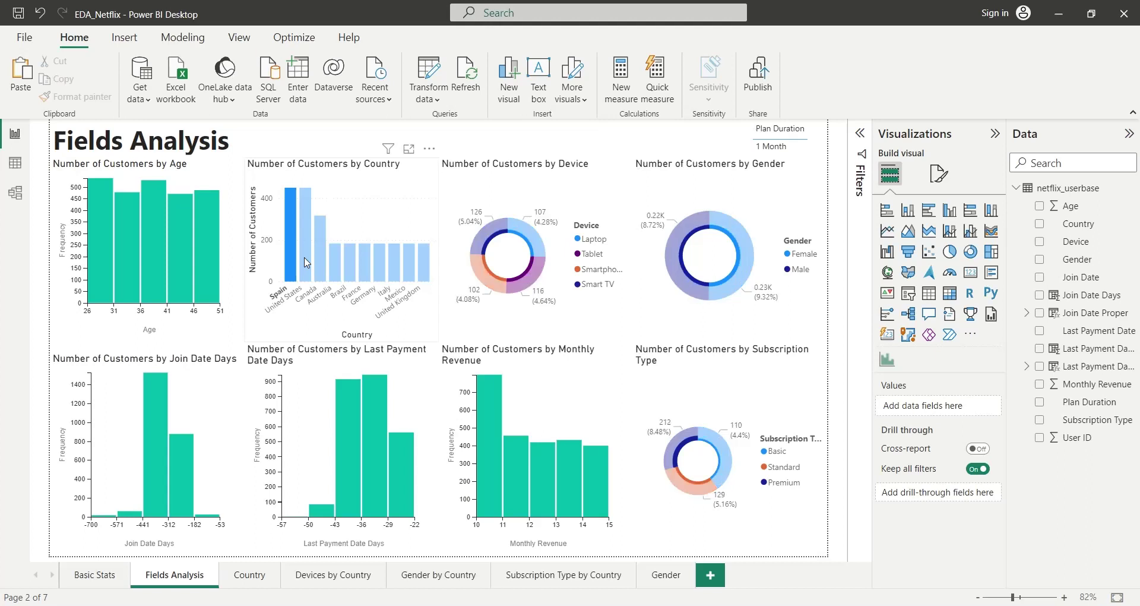
left_click(306, 261)
left_click(321, 261)
left_click(349, 268)
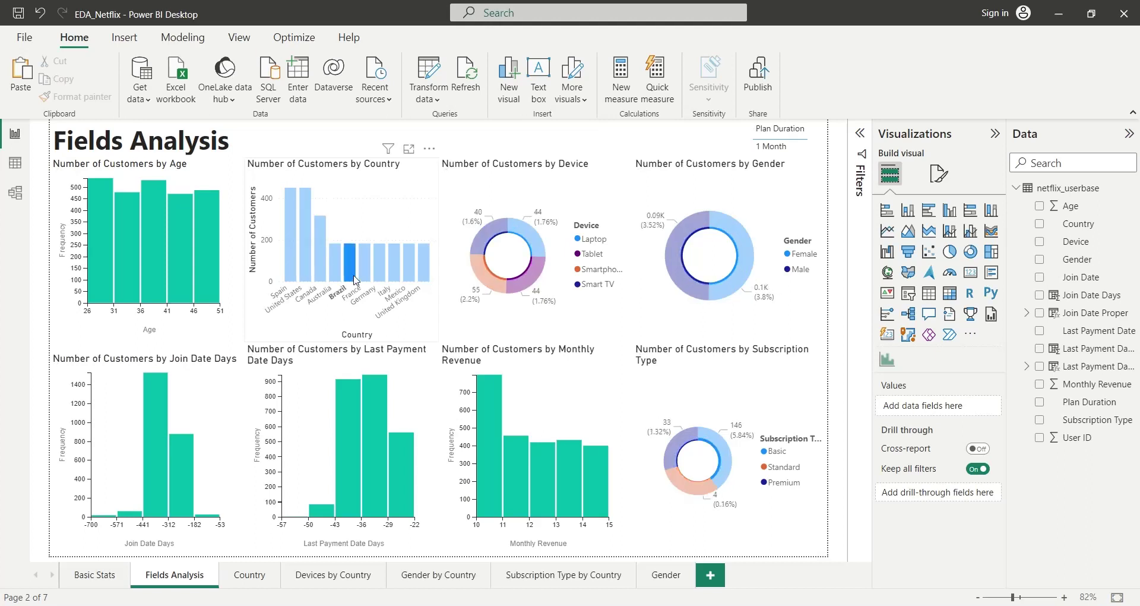
left_click(362, 322)
Cross-highlight the Fields Analysis page by the Basic subscription, Male gender and Smartphone device segments of the donut charts.
left_click(716, 478)
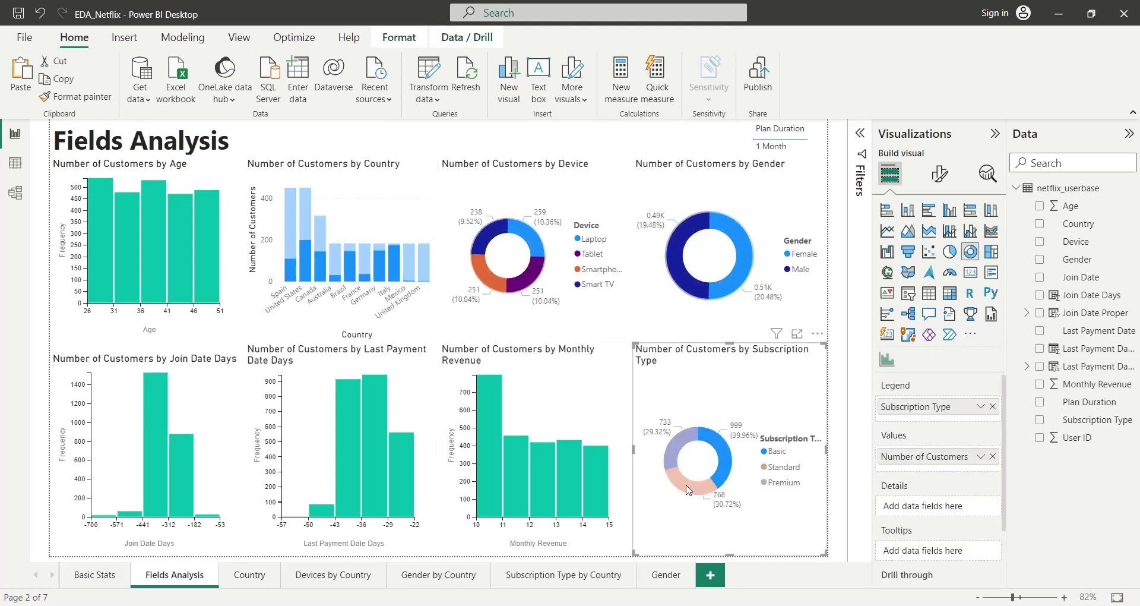
left_click(696, 295)
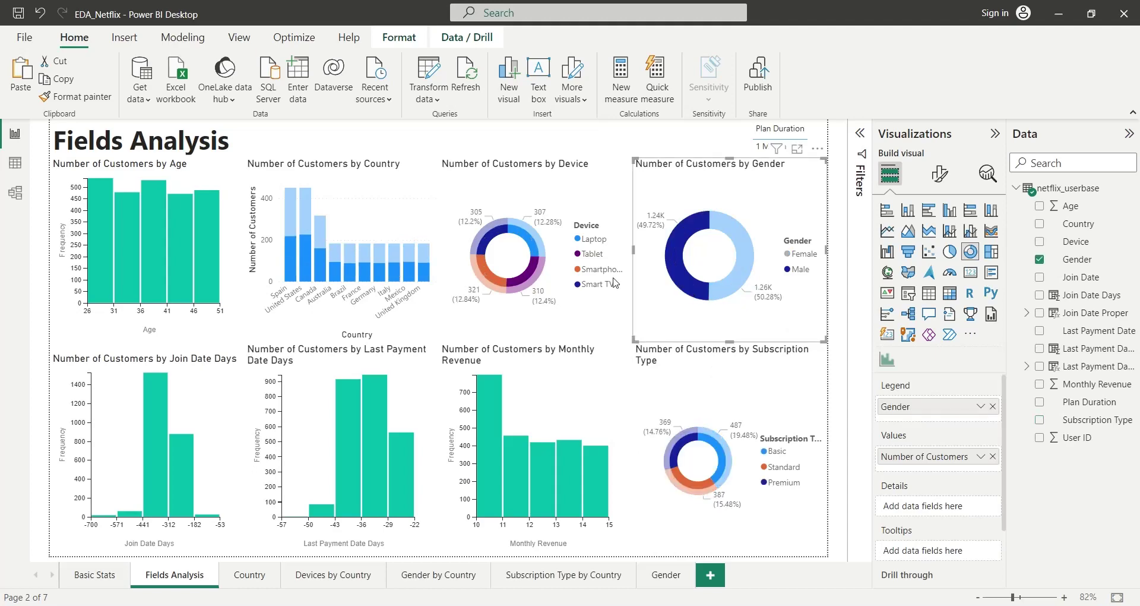
left_click(487, 269)
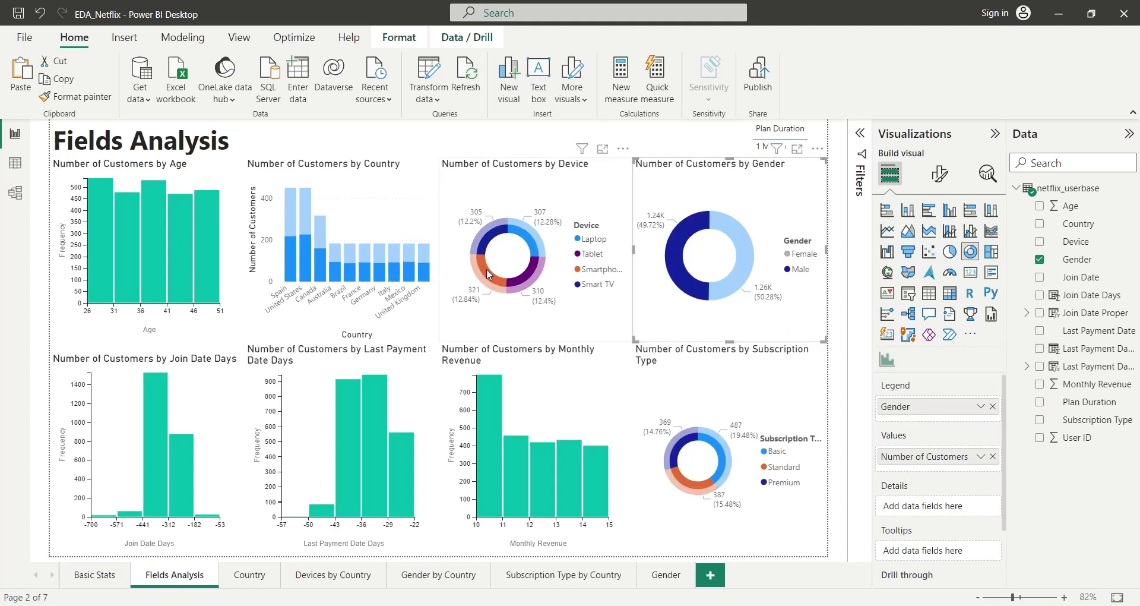
Review the Country page, filtering the customer map through pie slices such as United States, Canada and Mexico.
left_click(259, 585)
left_click(136, 369)
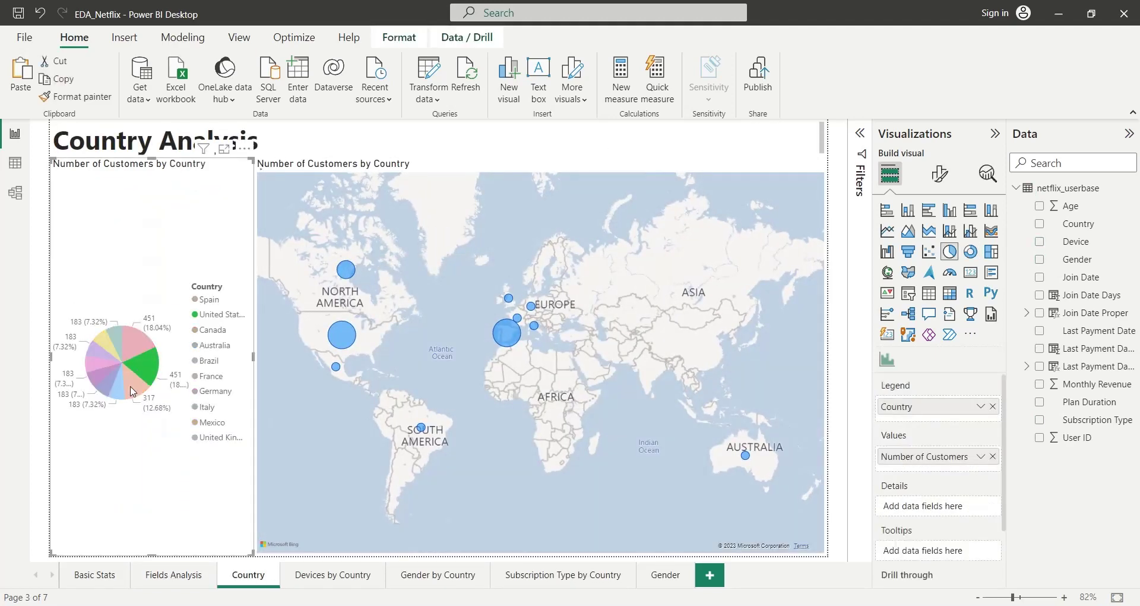
left_click(131, 390)
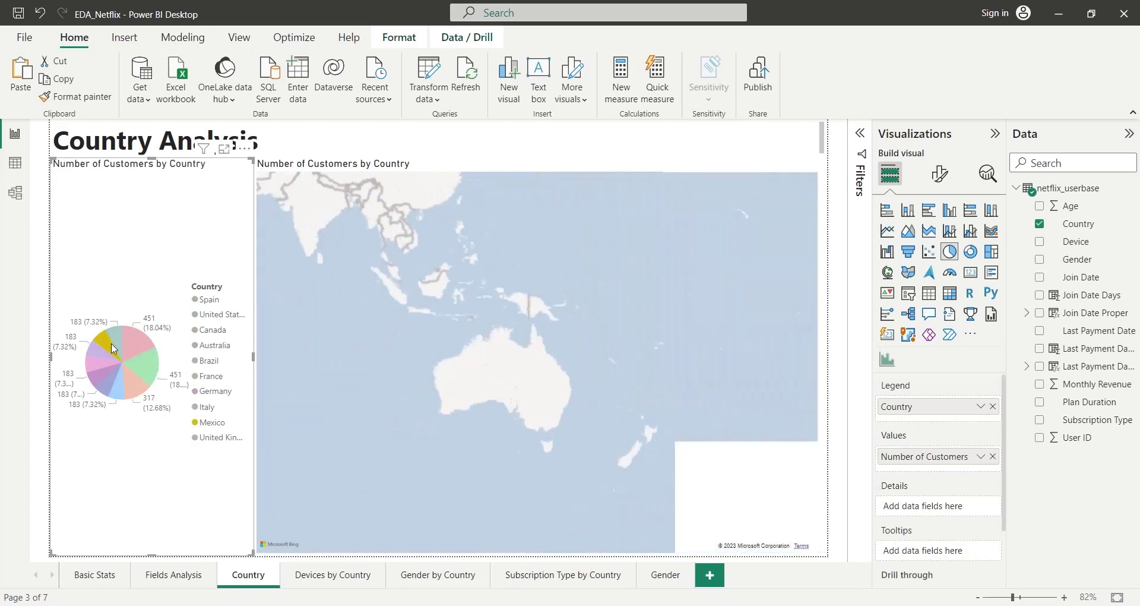
left_click(140, 357)
Review the Devices by Country page, highlighting the Tablet columns for Australia and Brazil, and clear the highlight.
left_click(328, 579)
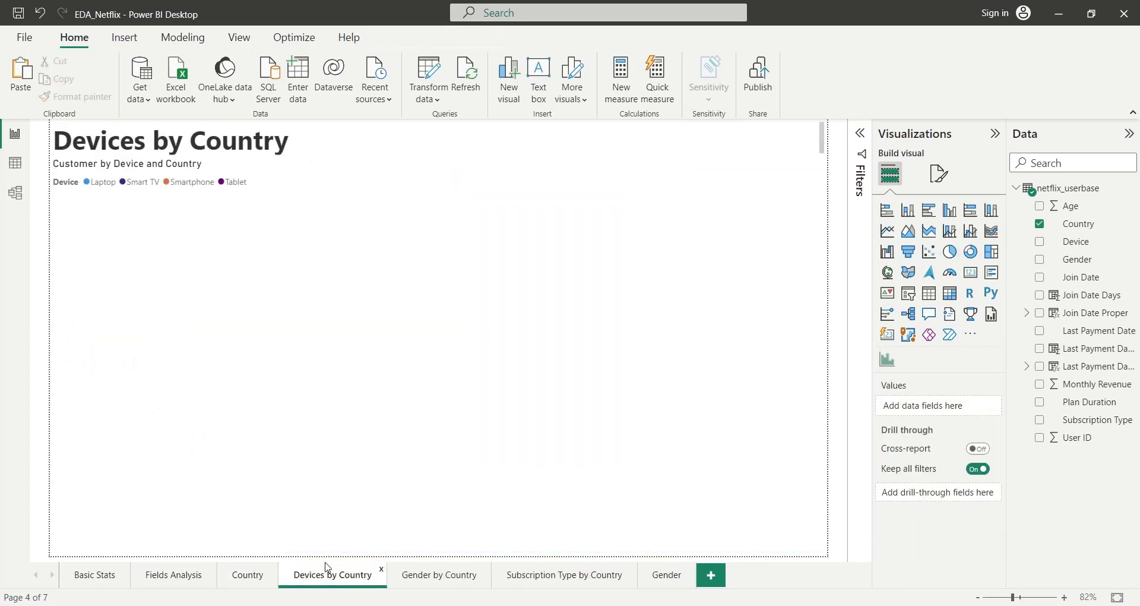
left_click(169, 341)
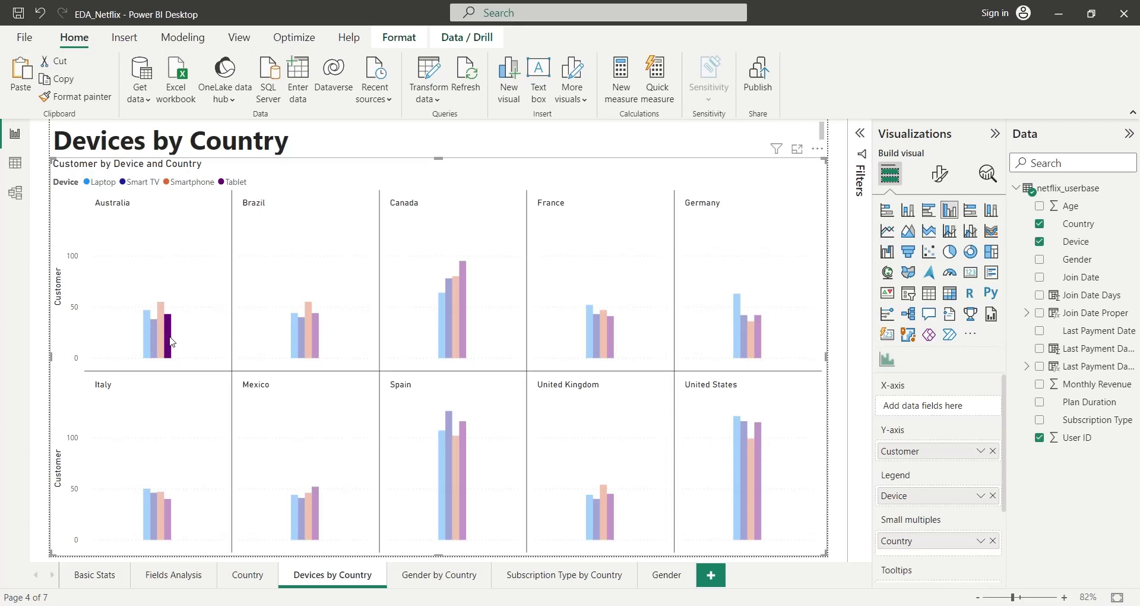
left_click(315, 340)
left_click(312, 336)
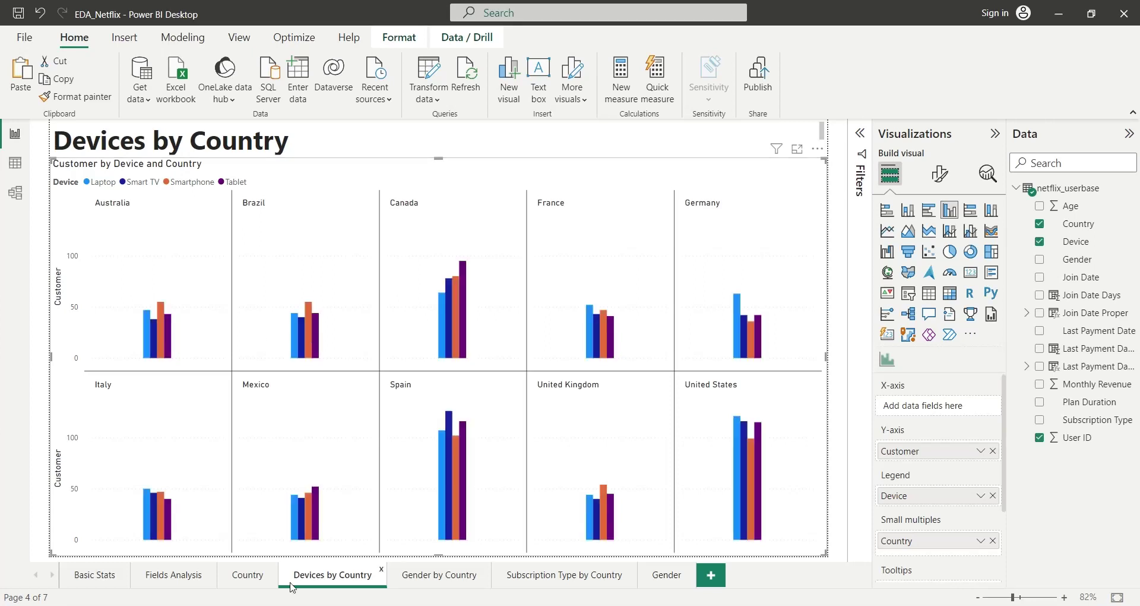
Review the Gender by Country page, highlighting Australia's Female column and clearing the highlight.
left_click(417, 576)
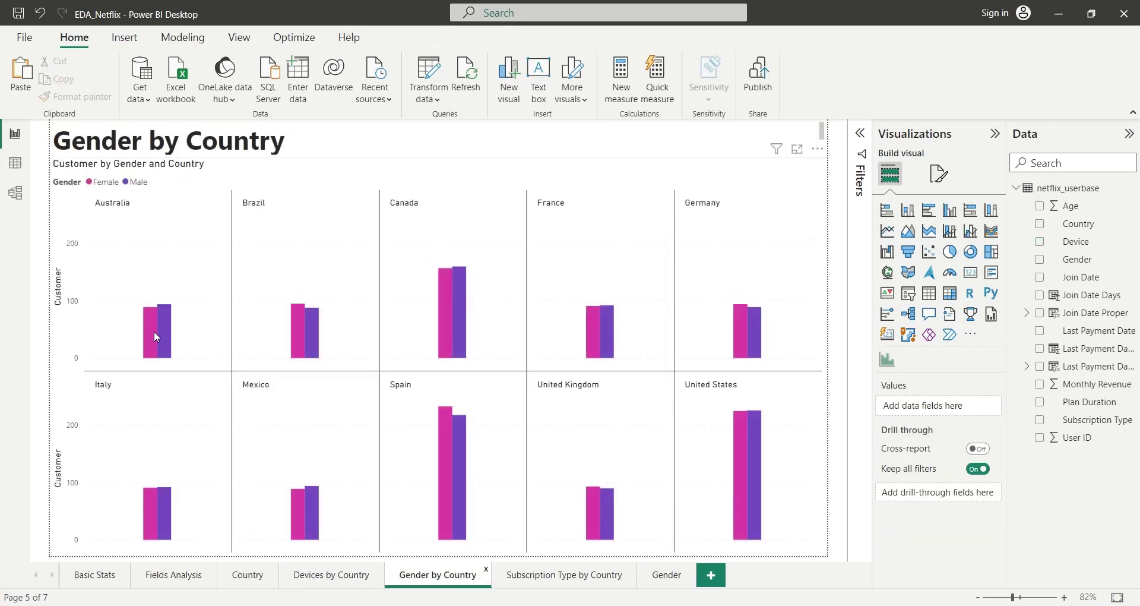
left_click(155, 336)
left_click(154, 336)
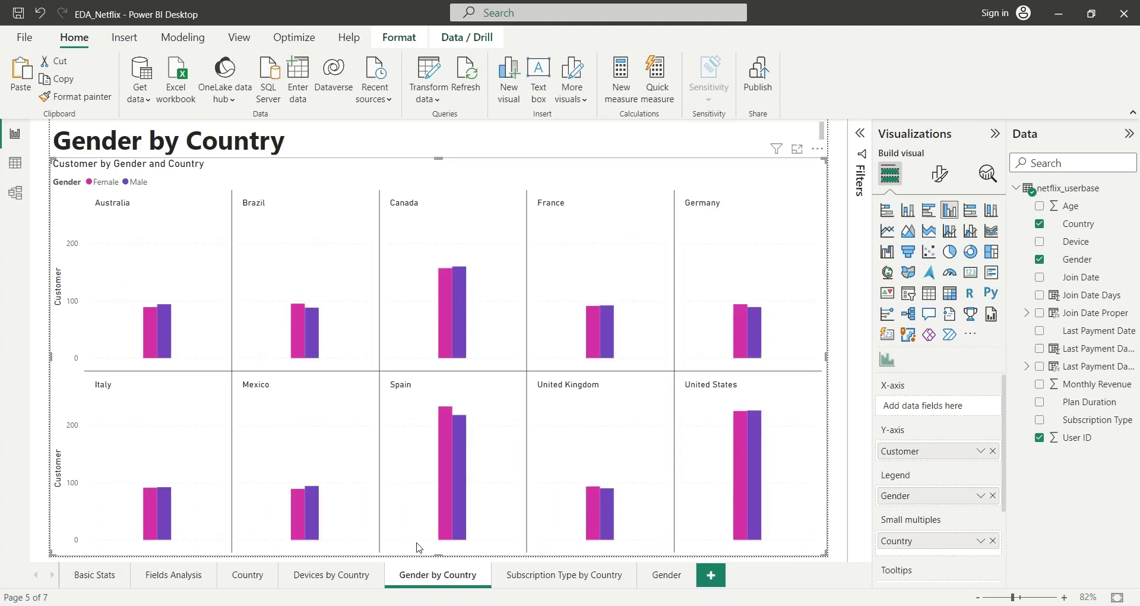
Review the Subscription Type by Country page, highlighting Australia's Premium column and clearing the highlight.
left_click(538, 575)
left_click(157, 332)
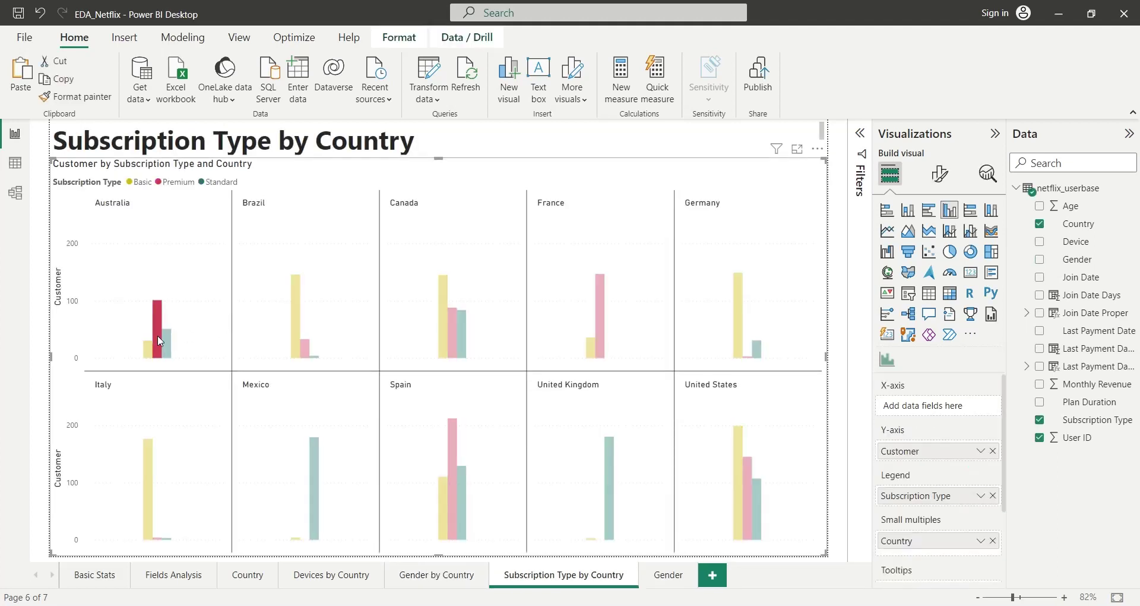
left_click(264, 375)
Open the Gender page and cross-highlight the subscription chart by female and male device columns, including Laptop, Smart TV and Smartphone.
left_click(667, 574)
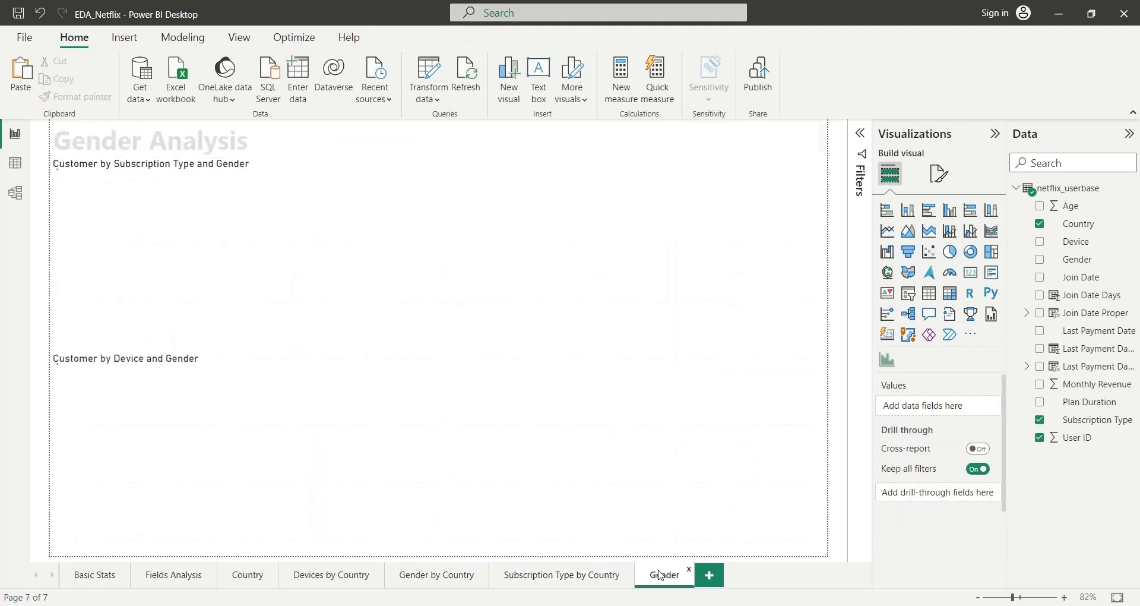
left_click(272, 437)
left_click(240, 448)
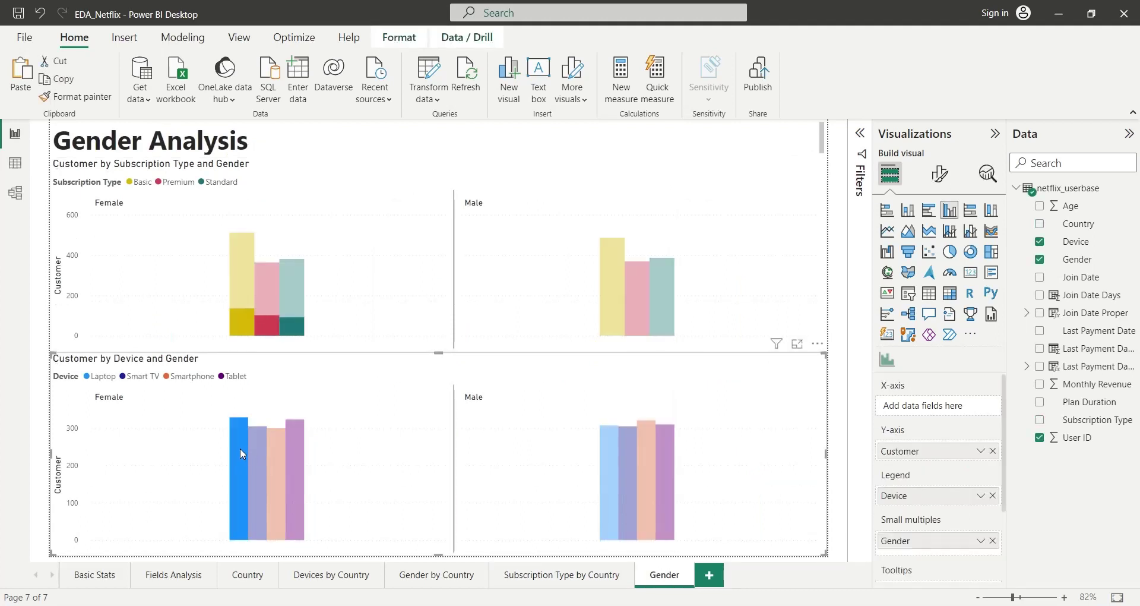
left_click(258, 450)
left_click(610, 473)
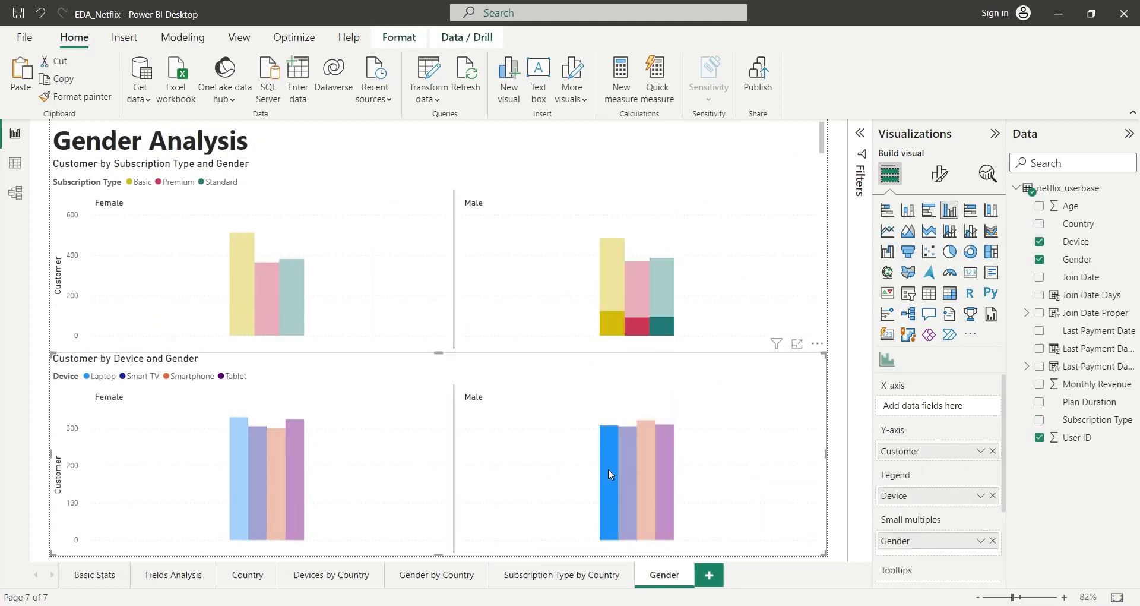
left_click(647, 477)
Cross-highlight the device chart by the Premium and Basic columns for Male and Female, and clear the selection.
left_click(641, 309)
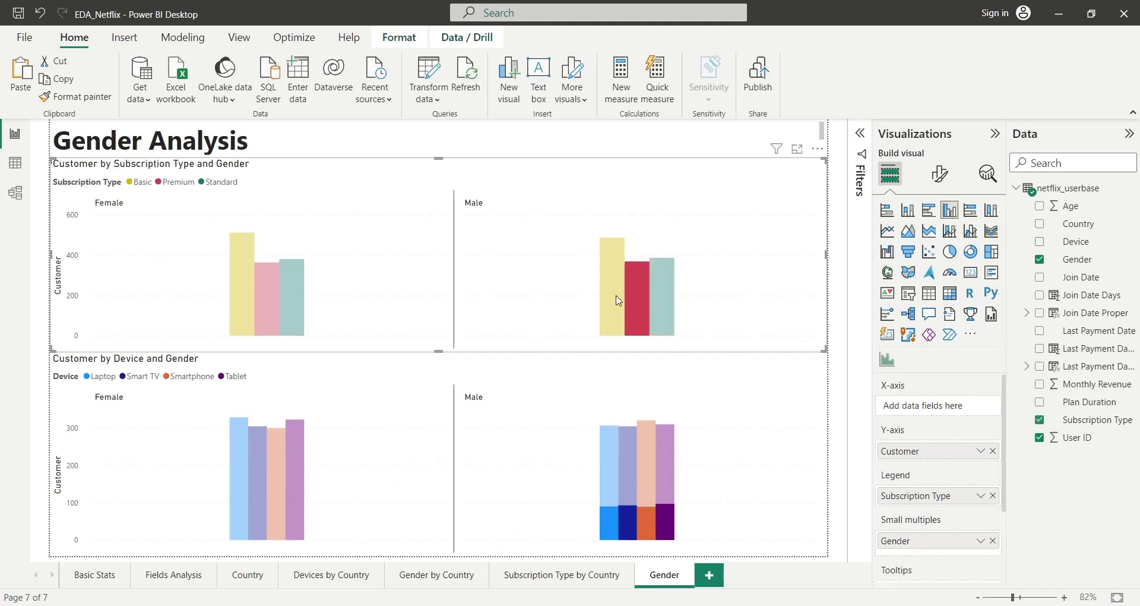
left_click(618, 300)
left_click(267, 303)
left_click(243, 305)
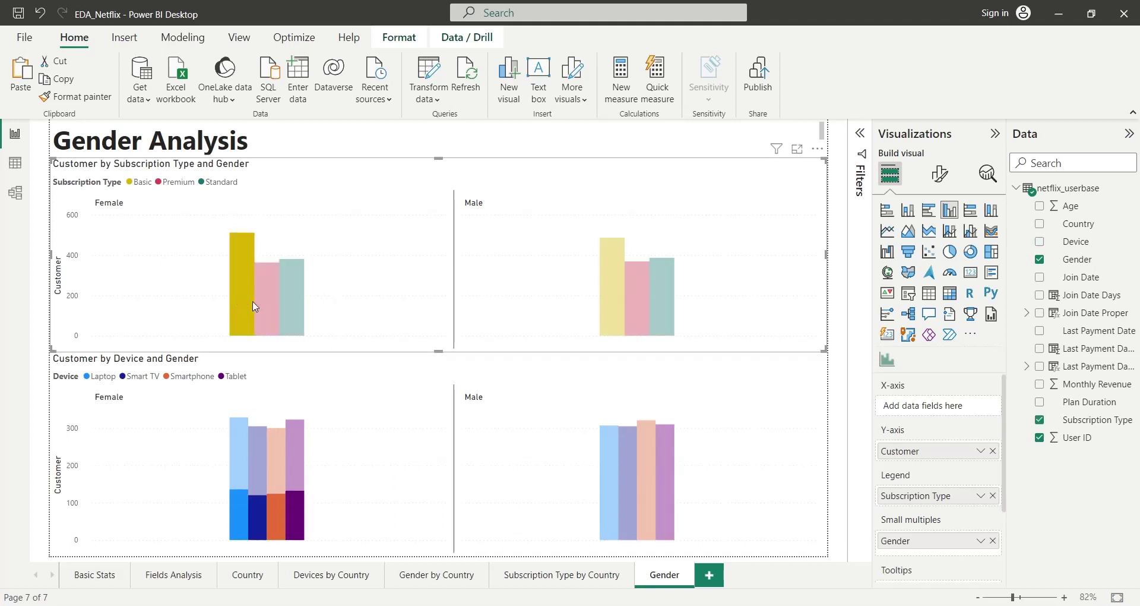
left_click(250, 307)
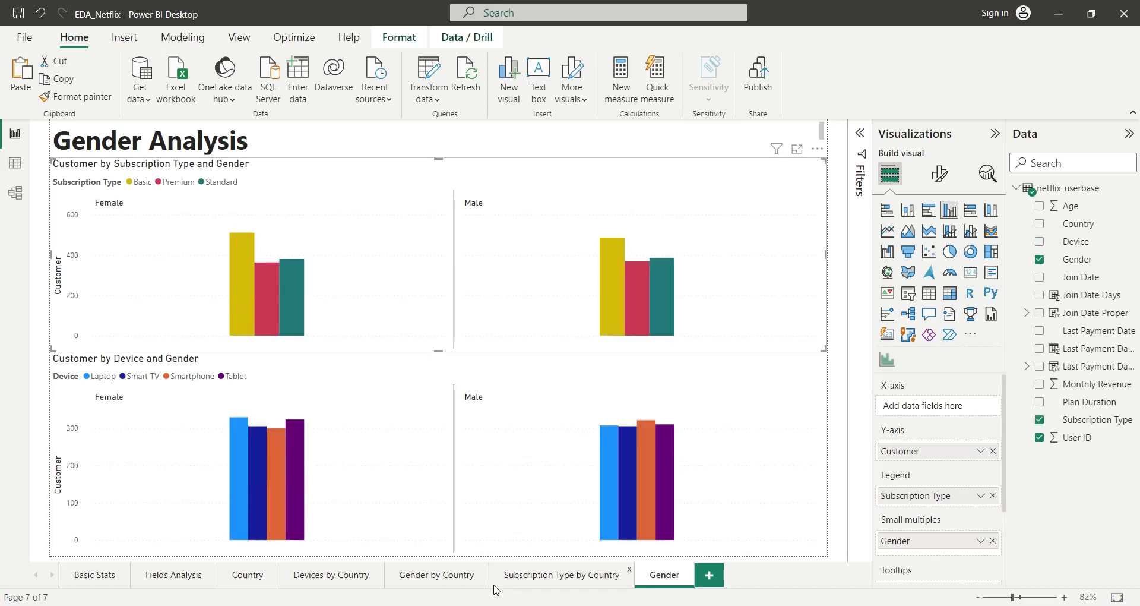